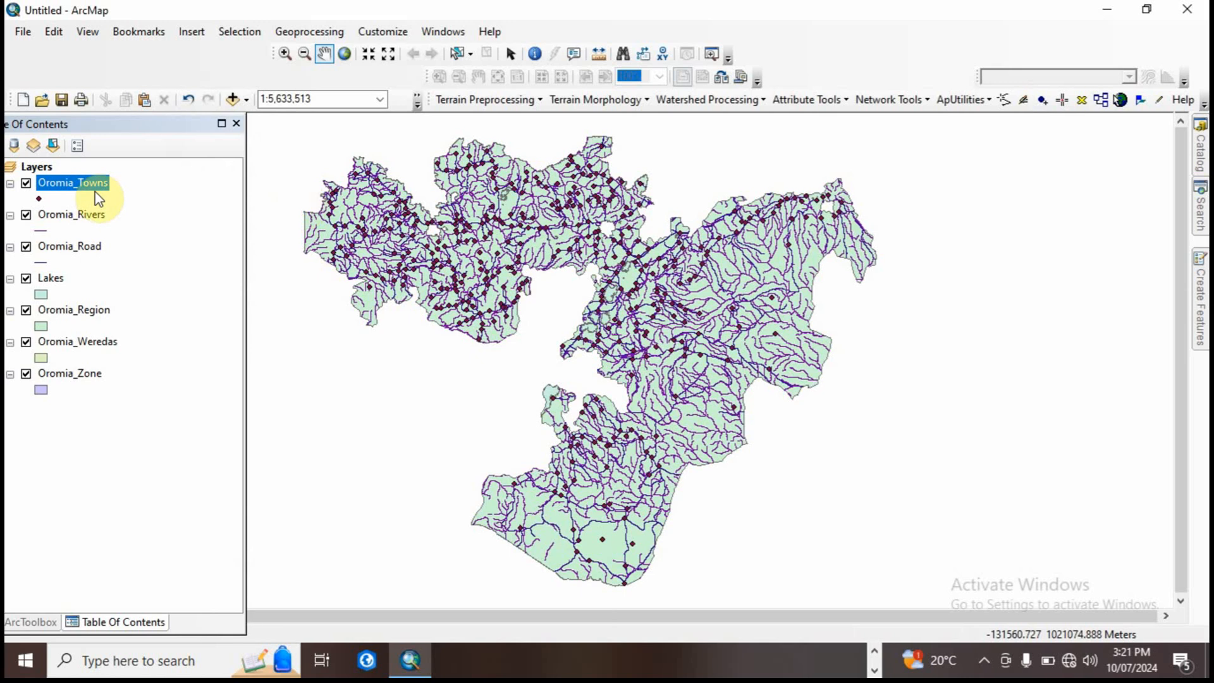
# Step: Remove the Oromia_Rivers and Oromia_Road layers from the map
pyautogui.click(131, 181)
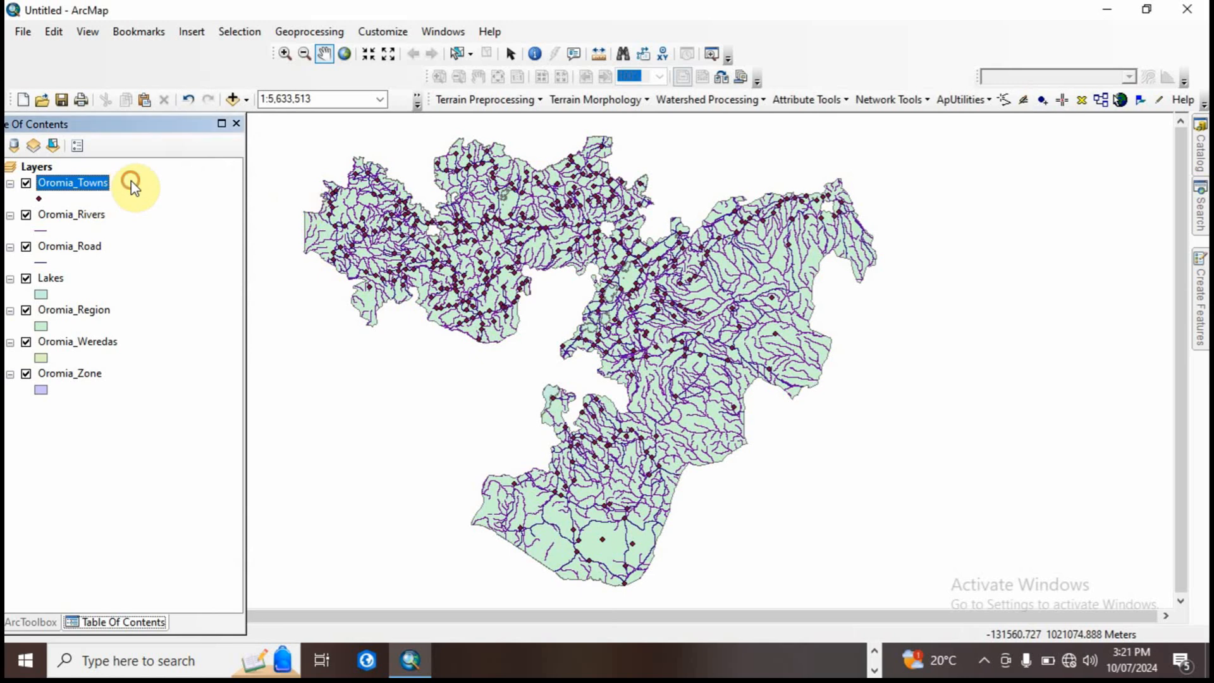
pyautogui.click(76, 214)
pyautogui.rightClick(75, 214)
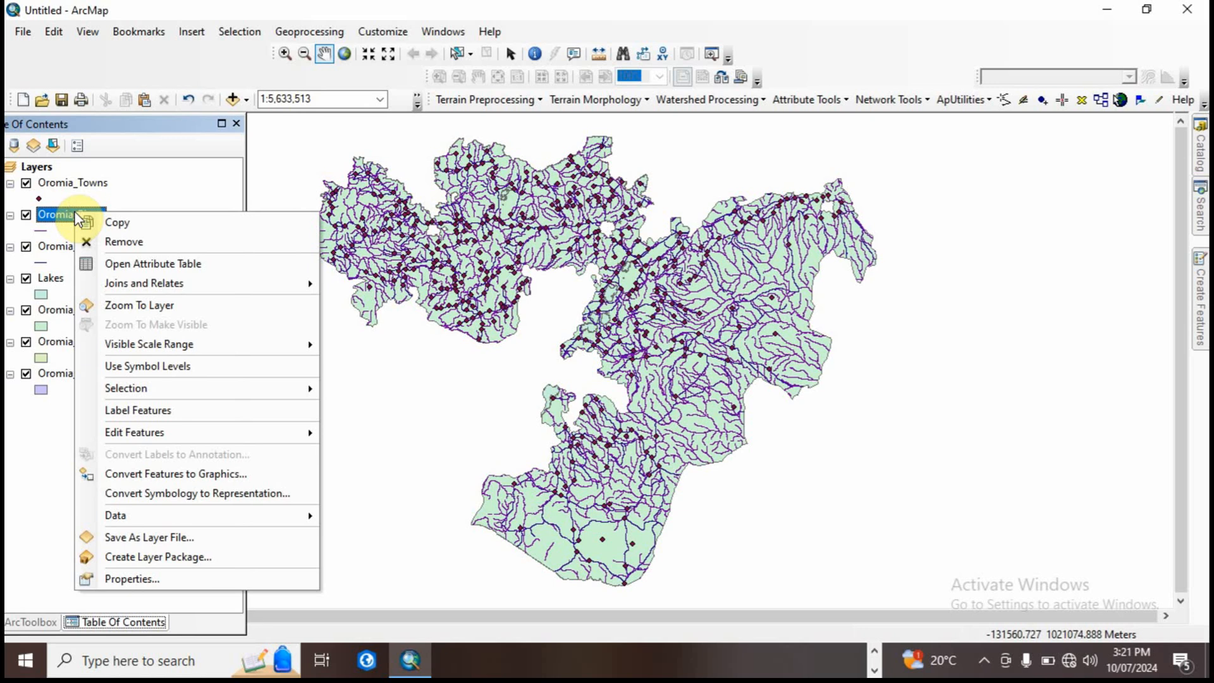
pyautogui.click(68, 247)
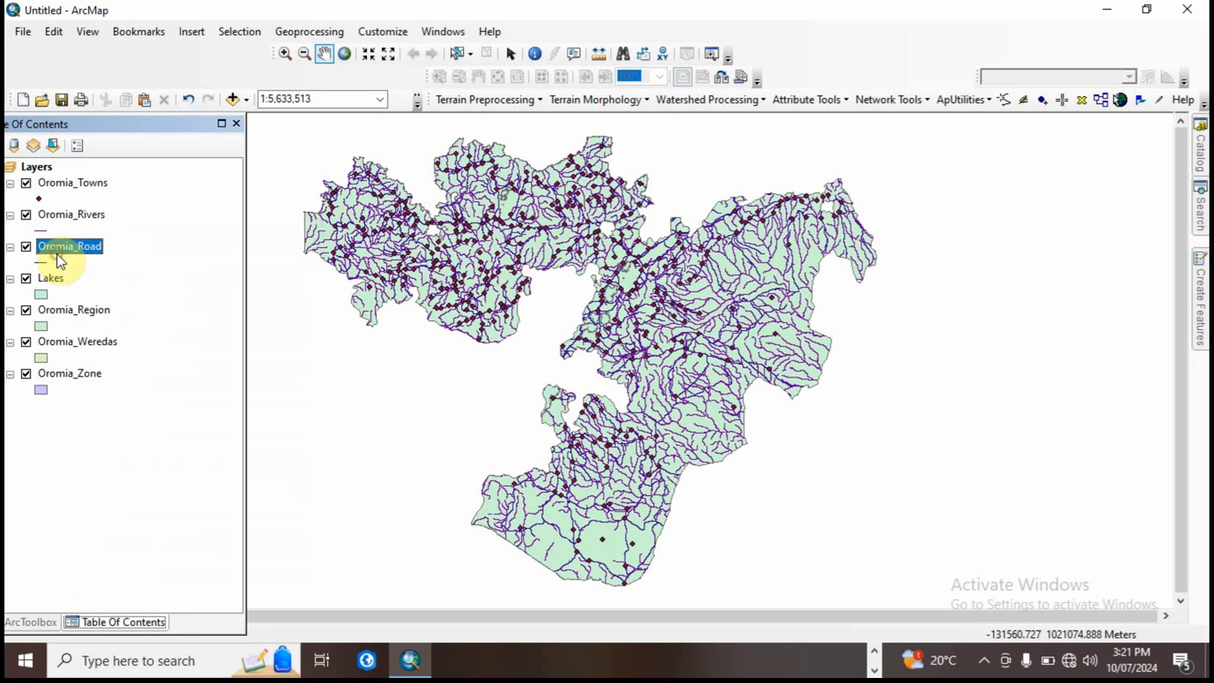
pyautogui.keyDown('ctrl'); pyautogui.click(88, 218); pyautogui.keyUp('ctrl')
pyautogui.rightClick(87, 218)
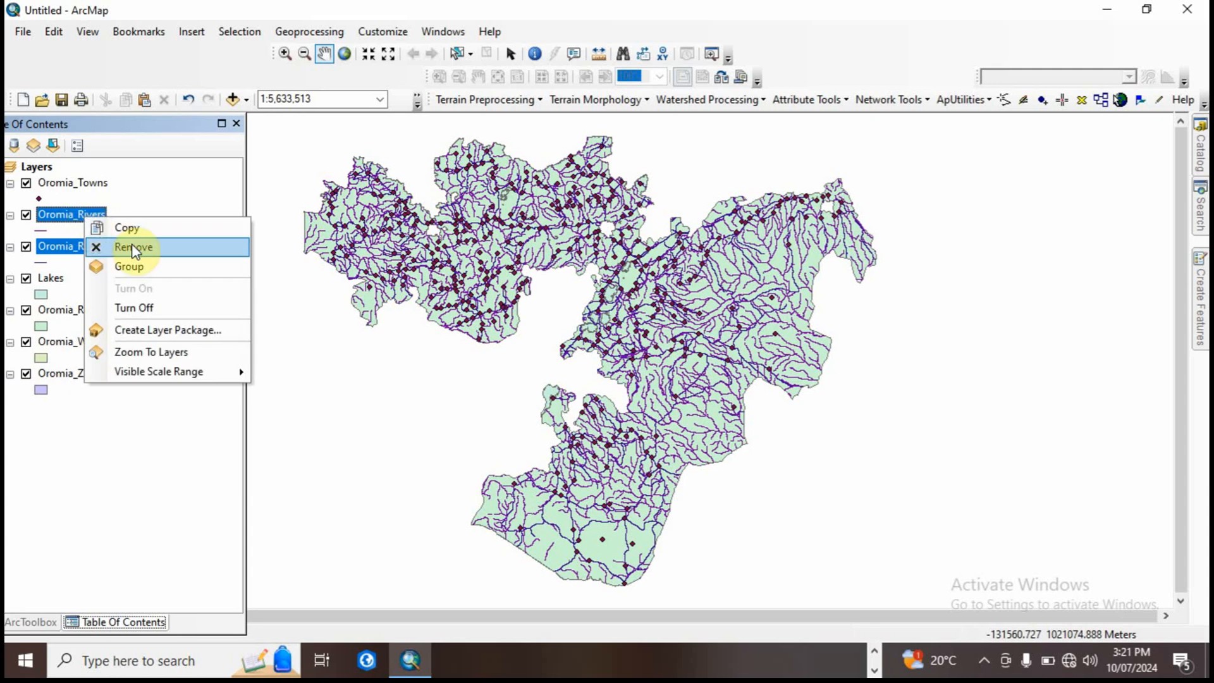
pyautogui.click(149, 265)
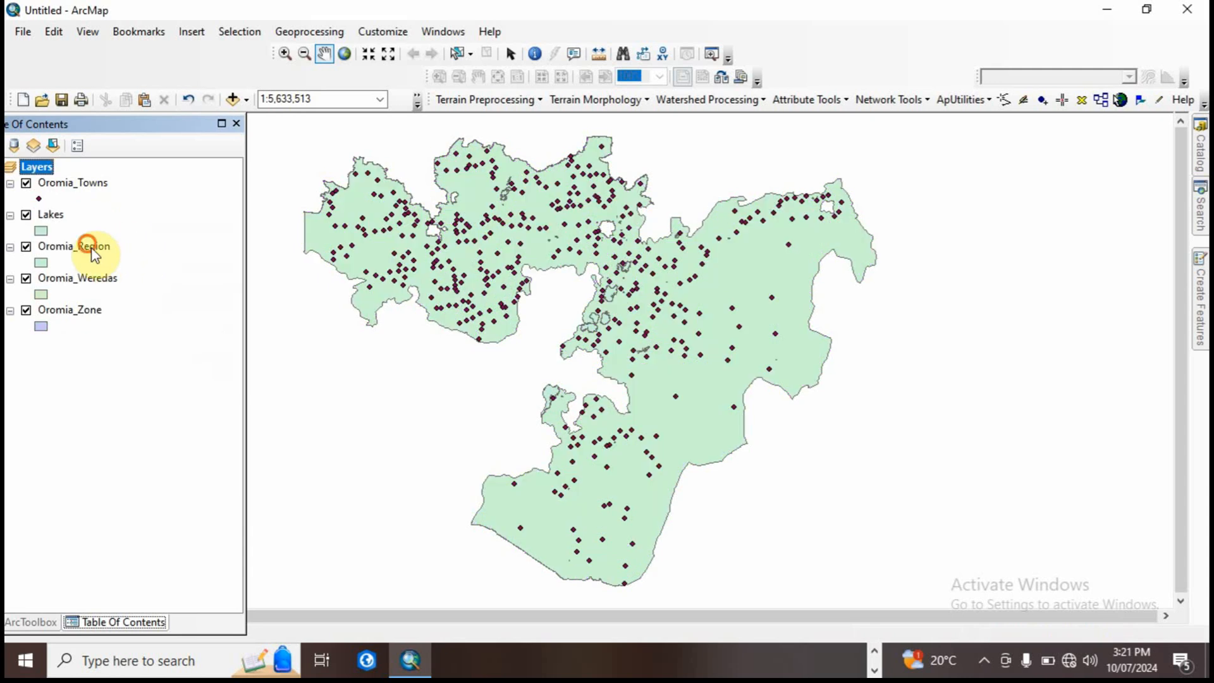
# Step: Remove the Oromia_Region, Lakes and Oromia_Zone layers, leaving only the towns and weredas layers
pyautogui.rightClick(94, 246)
pyautogui.click(131, 273)
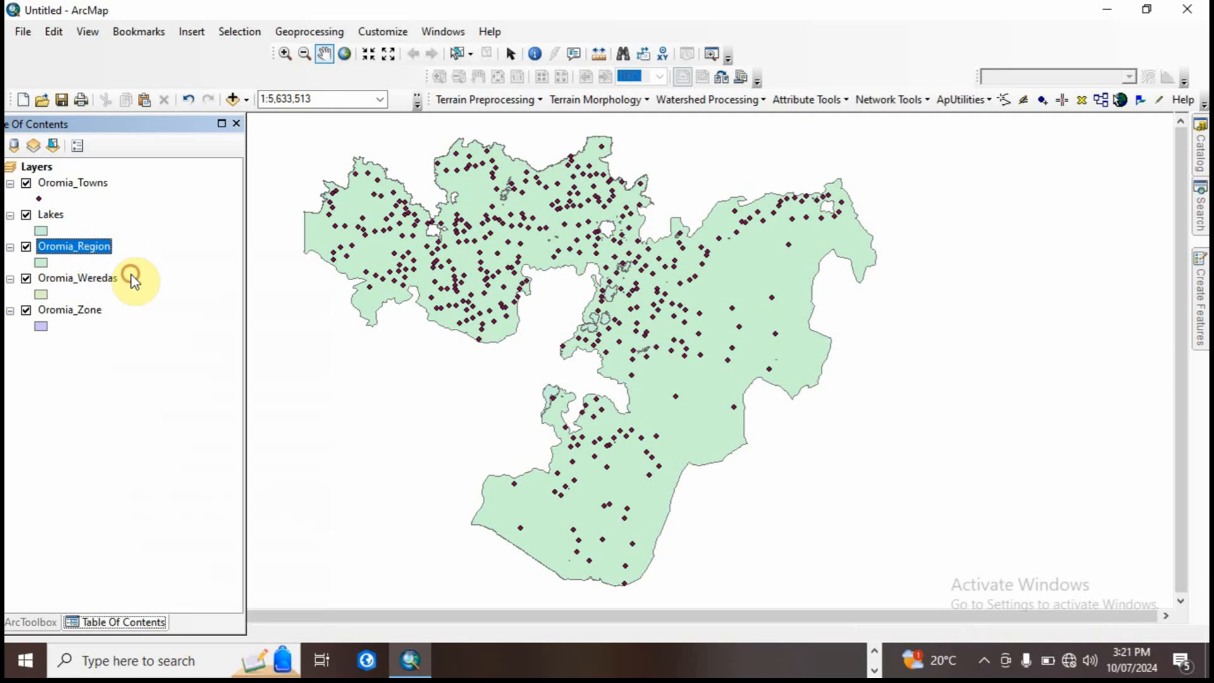
pyautogui.rightClick(53, 218)
pyautogui.click(106, 246)
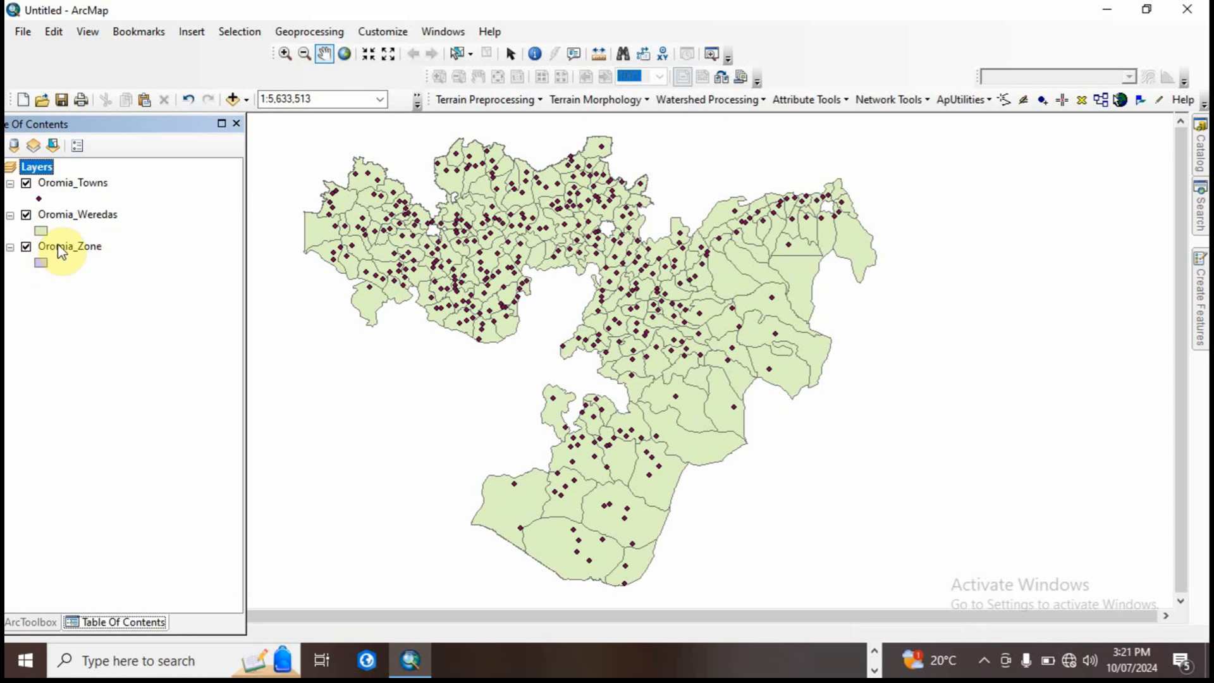
pyautogui.rightClick(60, 251)
pyautogui.click(107, 274)
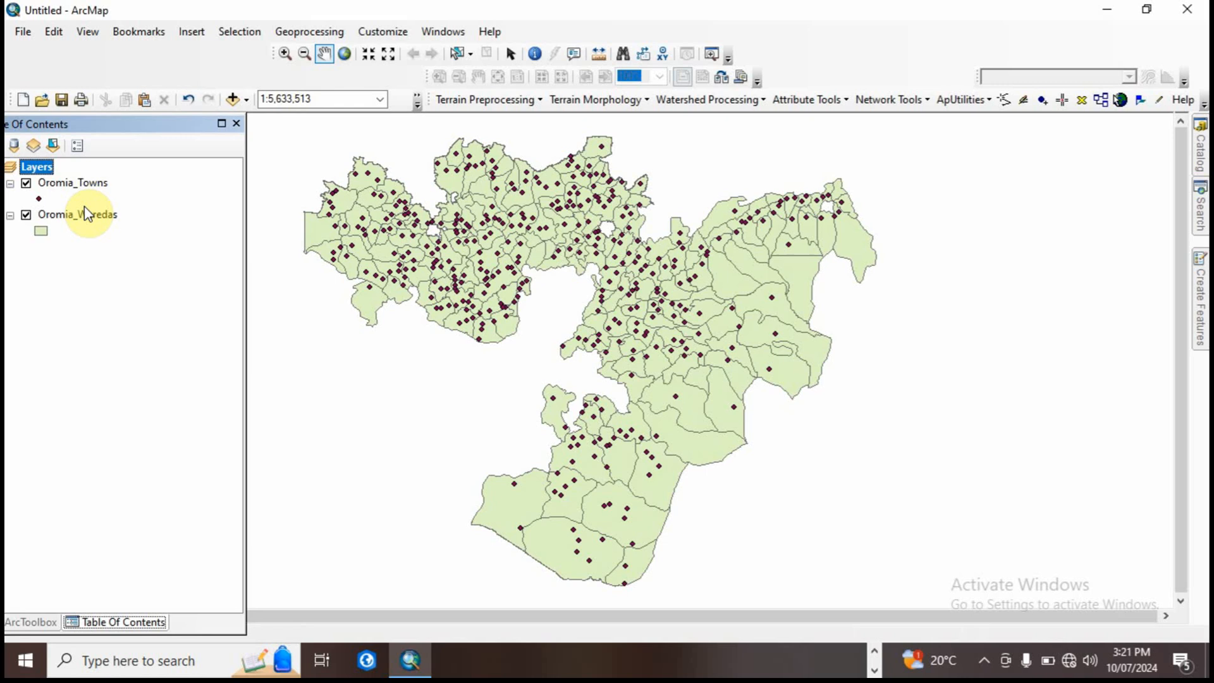
# Step: Switch the visibility of the Oromia_Weredas and Oromia_Towns layers off and on to compare their features
pyautogui.click(92, 187)
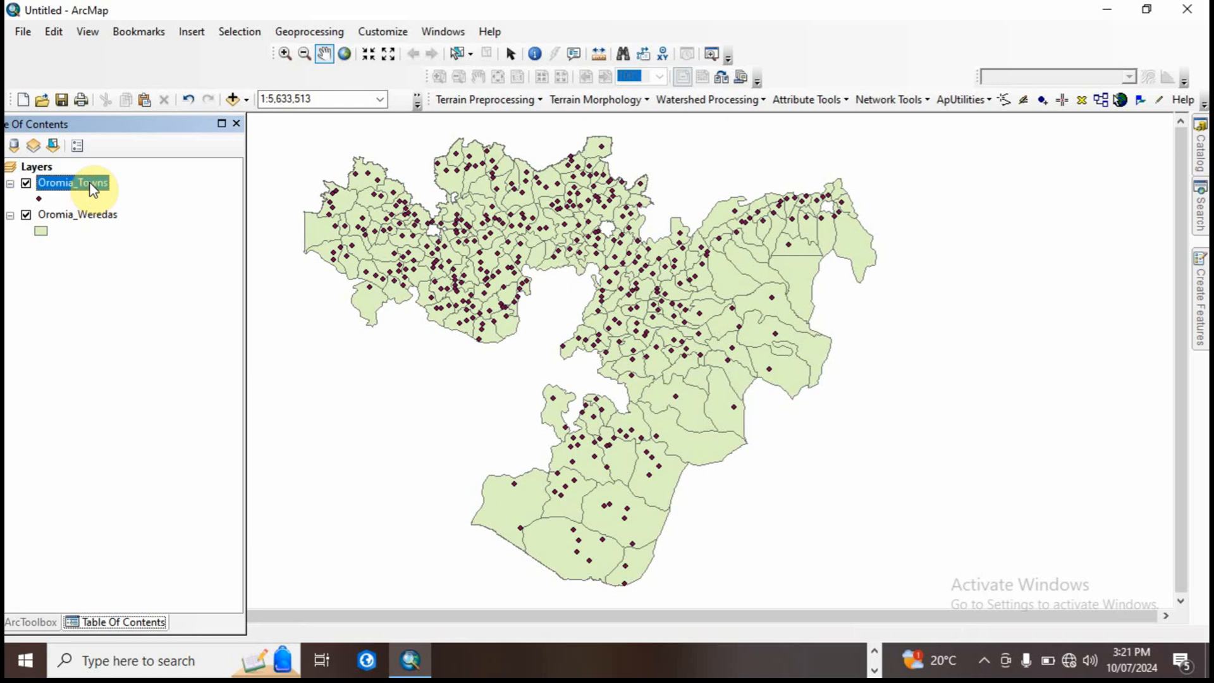
pyautogui.click(26, 215)
pyautogui.click(26, 216)
pyautogui.click(26, 184)
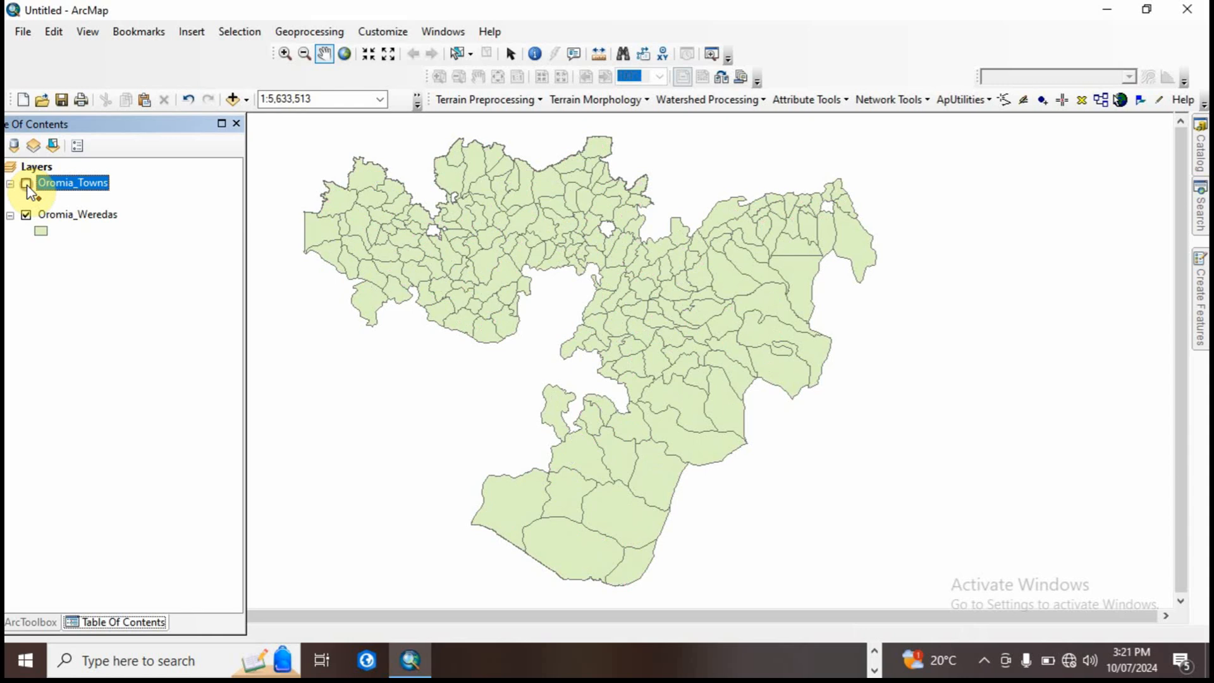
pyautogui.click(26, 184)
pyautogui.click(26, 184)
pyautogui.click(26, 183)
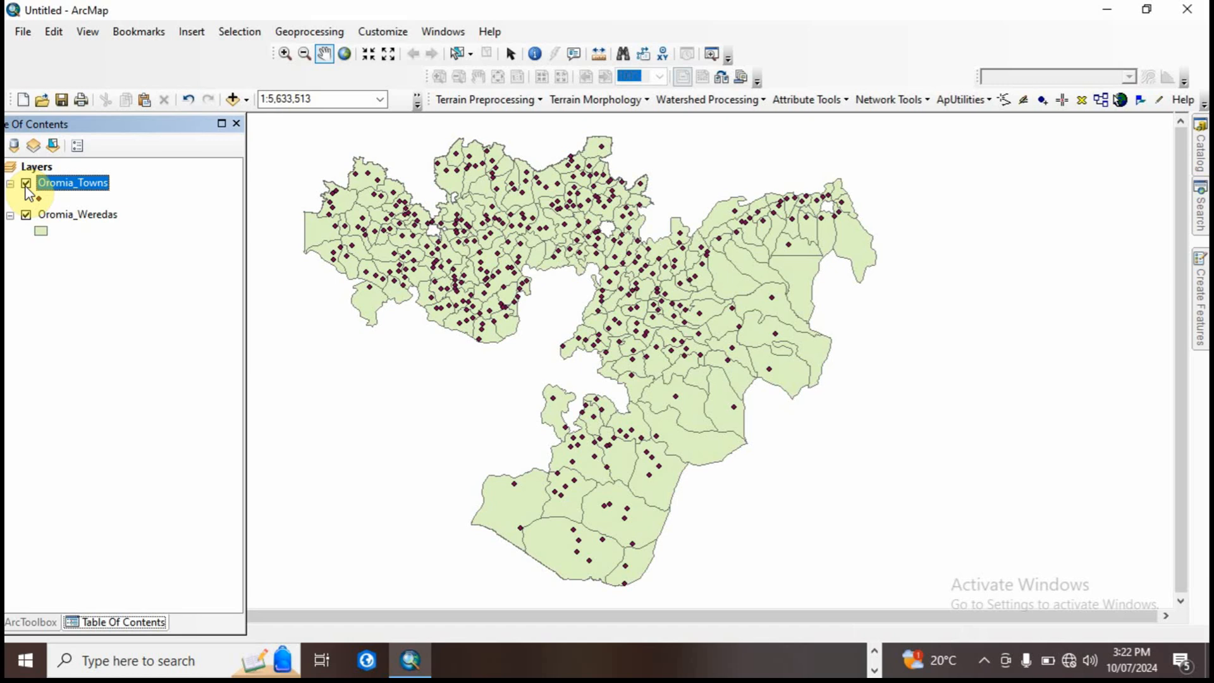
# Step: Examine all fields in the Oromia_Towns attribute table, including population, rain, soil and elevation, and close the table
pyautogui.rightClick(85, 184)
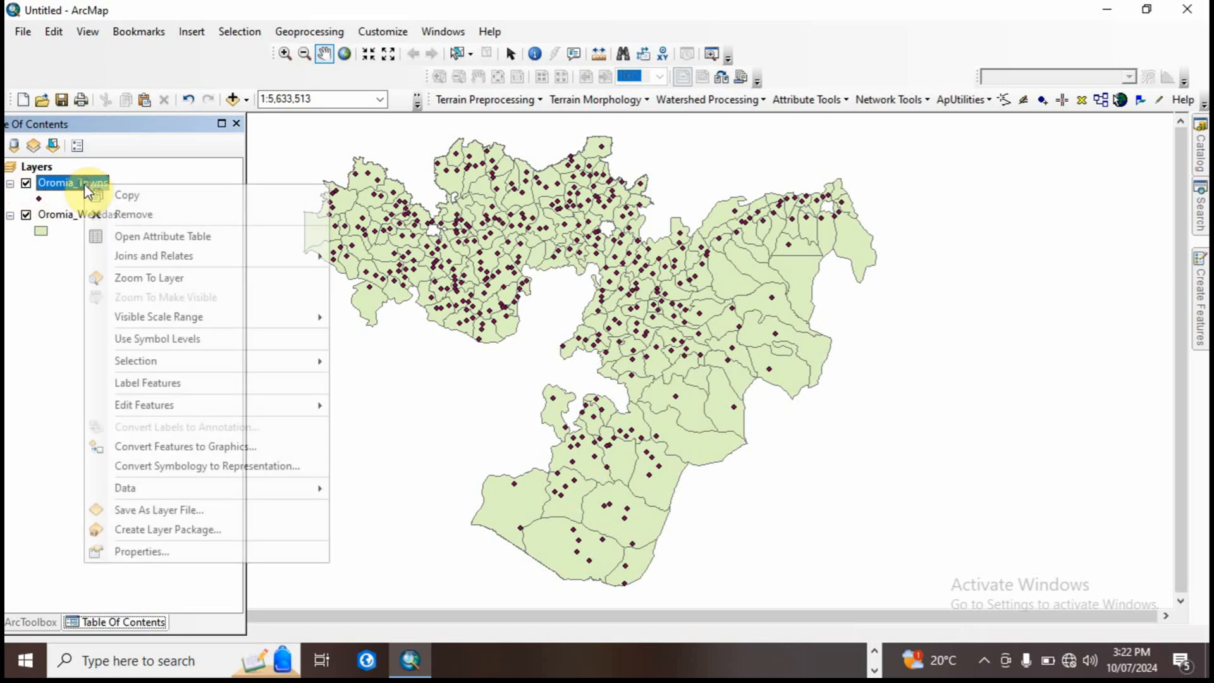
pyautogui.click(197, 237)
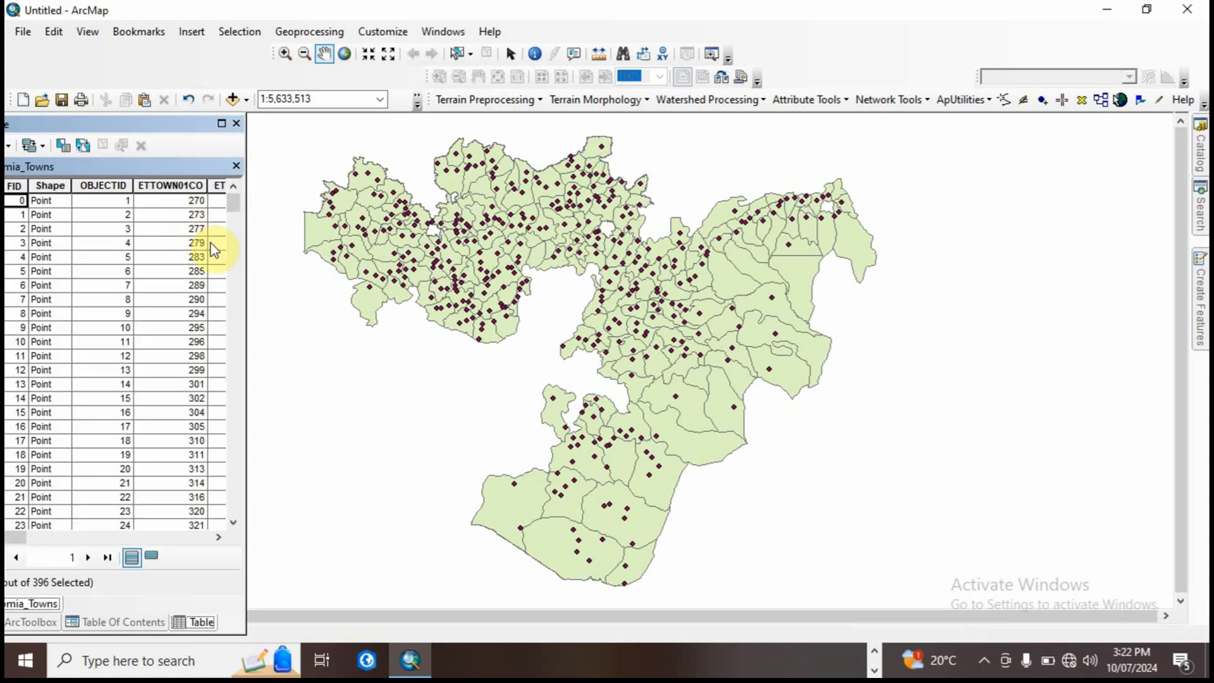
pyautogui.moveTo(245, 255); pyautogui.dragTo(1132, 290)
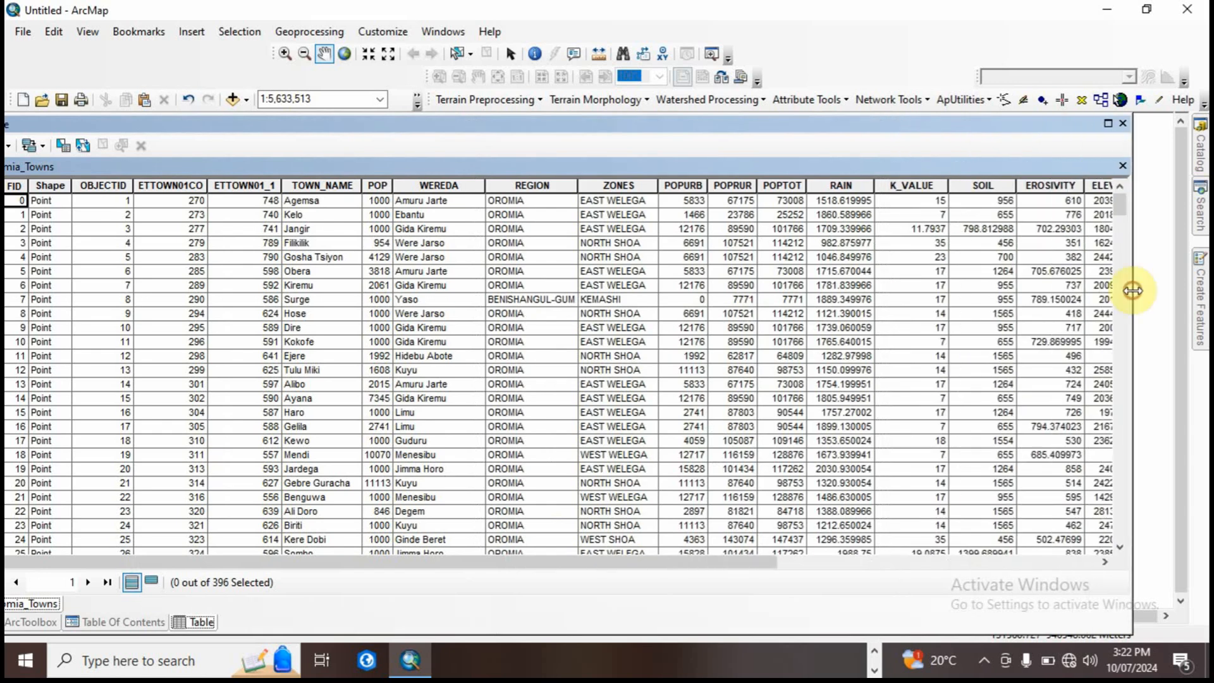
pyautogui.moveTo(664, 560); pyautogui.dragTo(746, 572)
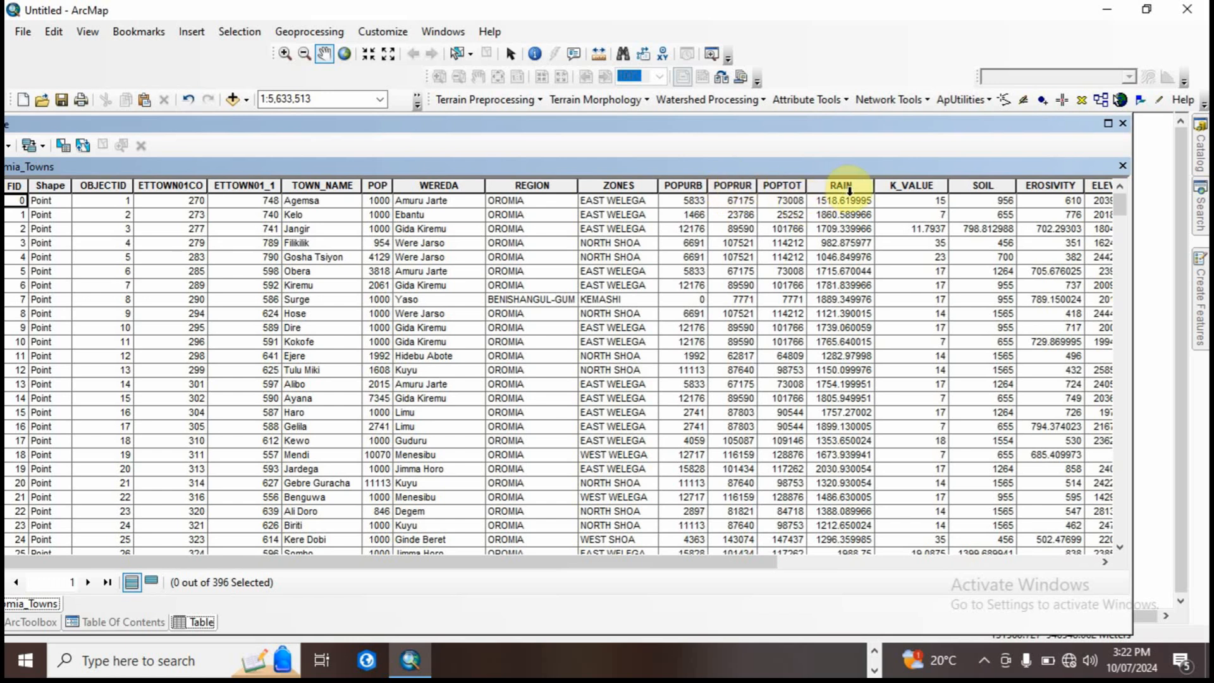
pyautogui.moveTo(760, 563); pyautogui.dragTo(1087, 556)
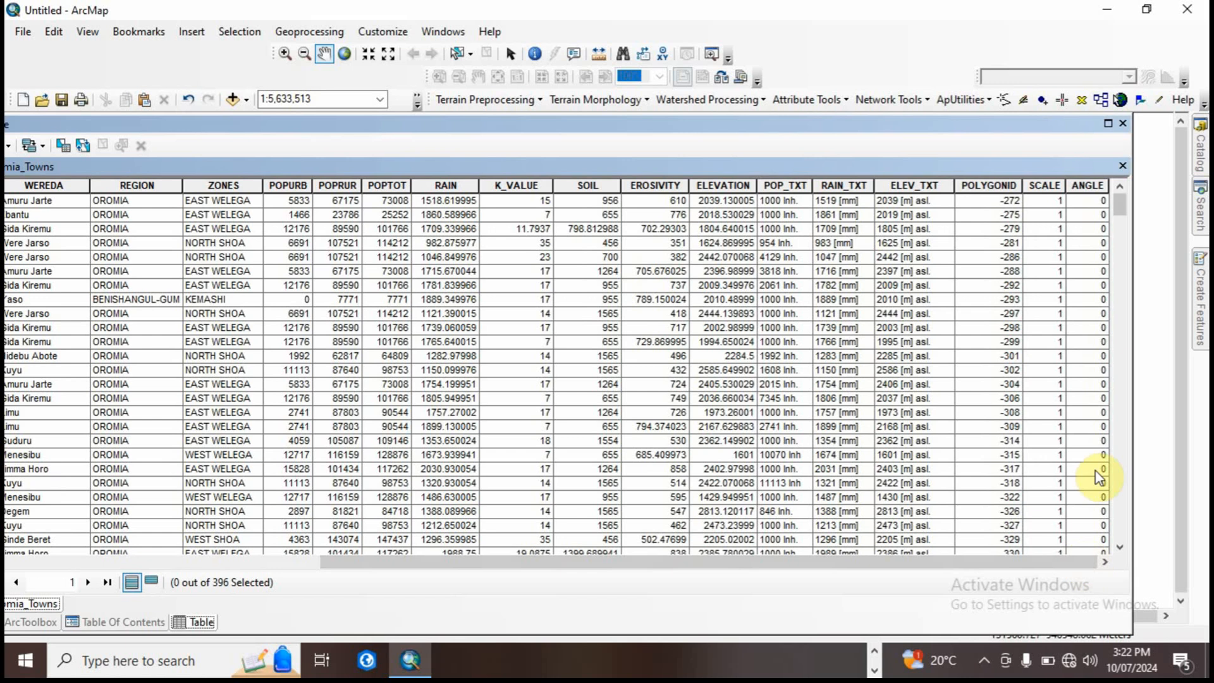
pyautogui.moveTo(1133, 289); pyautogui.dragTo(261, 373)
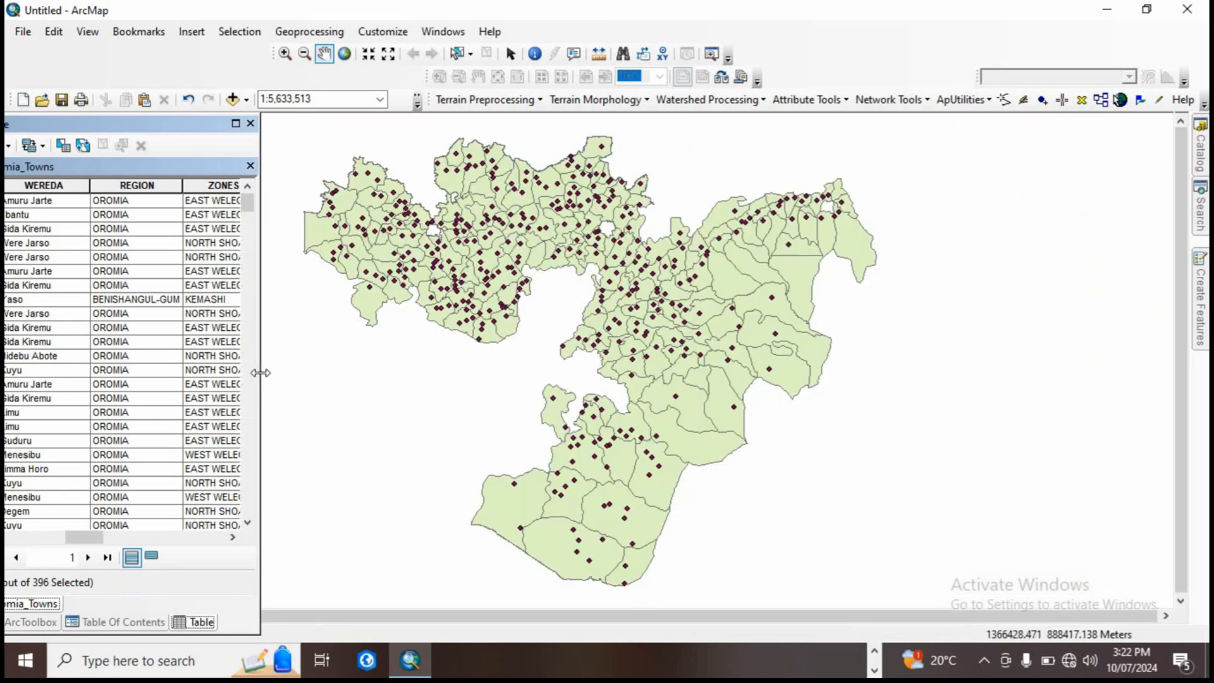
pyautogui.click(250, 167)
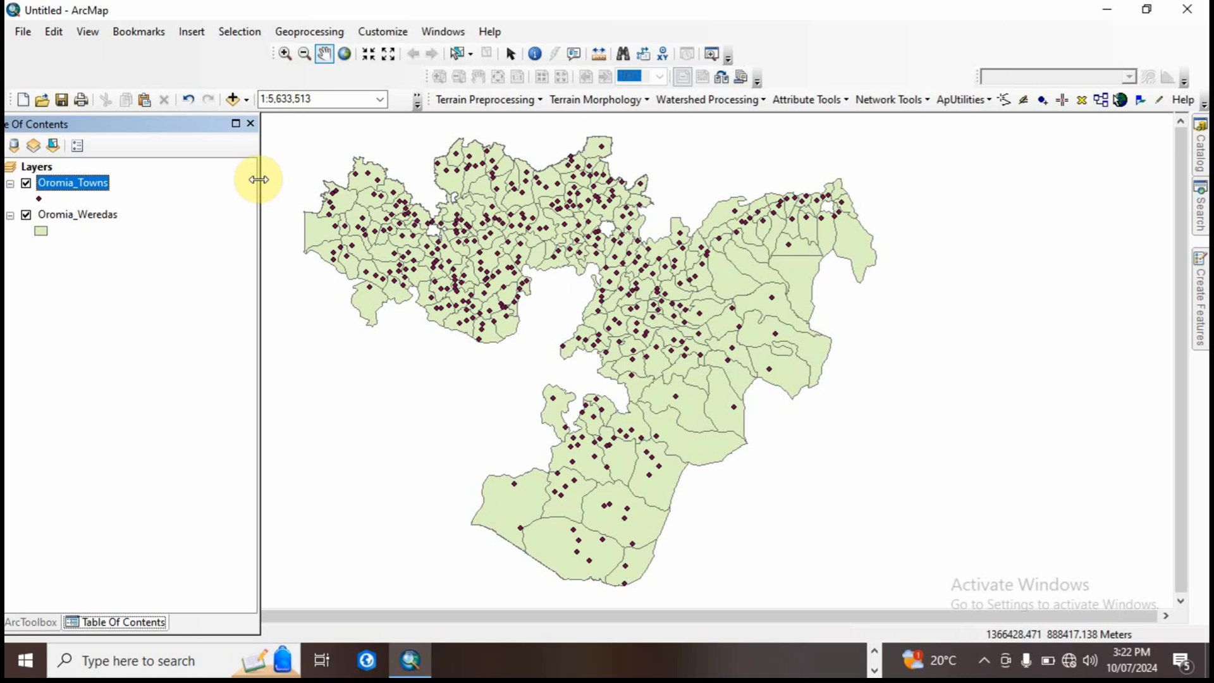
# Step: Open the Oromia_Weredas attribute table and widen it to examine all its fields
pyautogui.click(88, 218)
pyautogui.rightClick(88, 219)
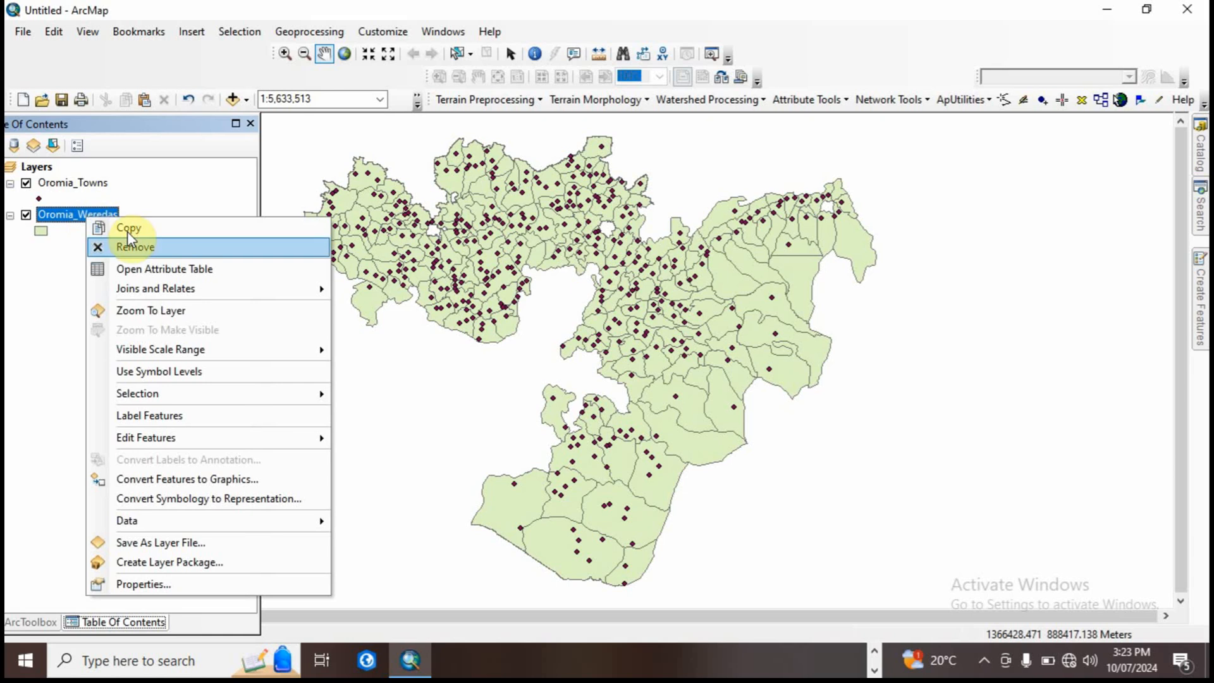
pyautogui.click(152, 271)
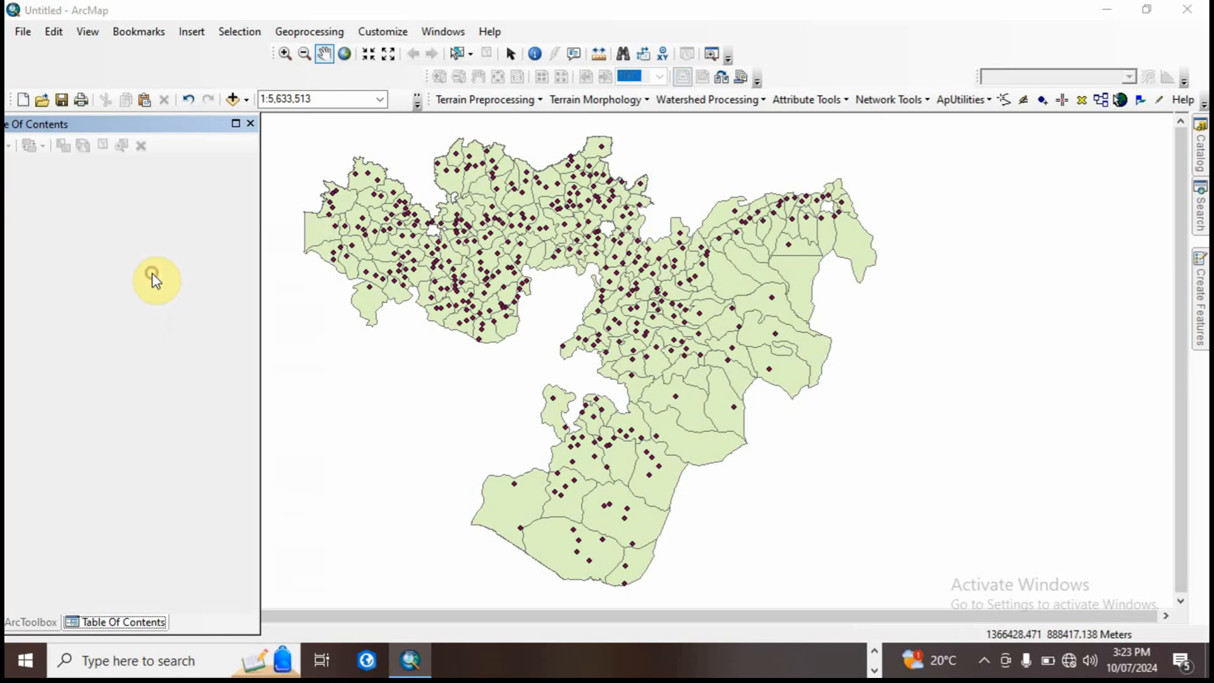
pyautogui.moveTo(255, 310); pyautogui.dragTo(978, 361)
pyautogui.click(978, 360)
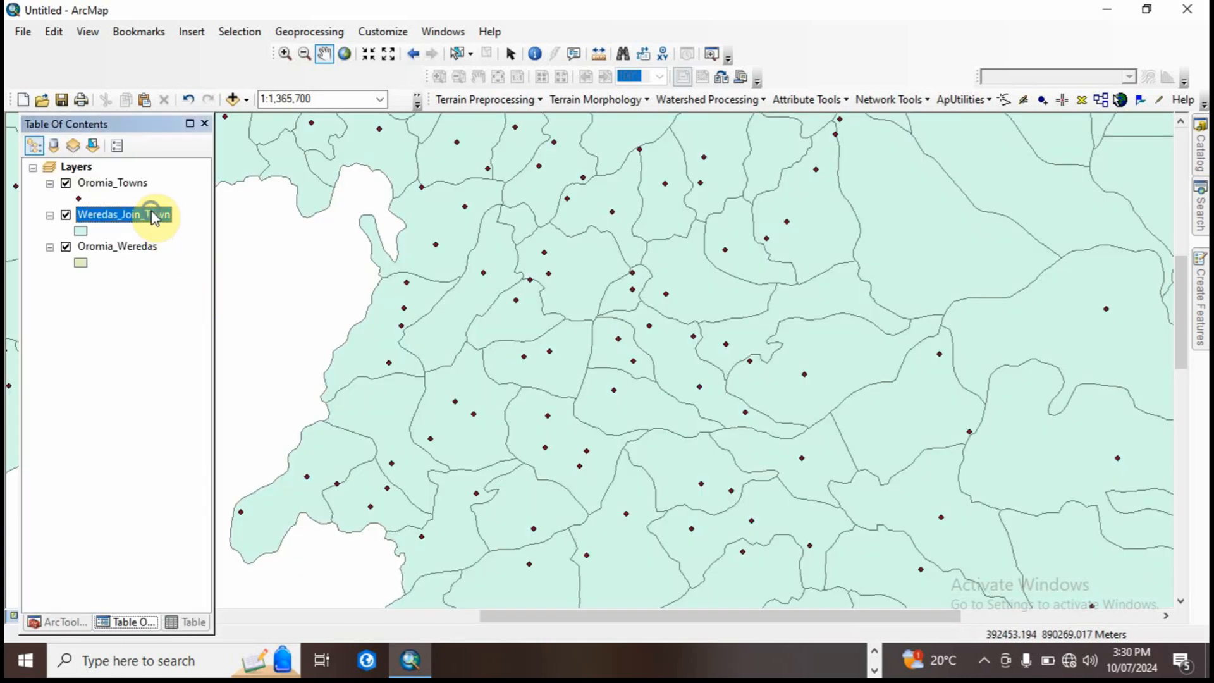
# Step: Open the symbology properties of the Weredas_Join_Town layer
pyautogui.rightClick(154, 217)
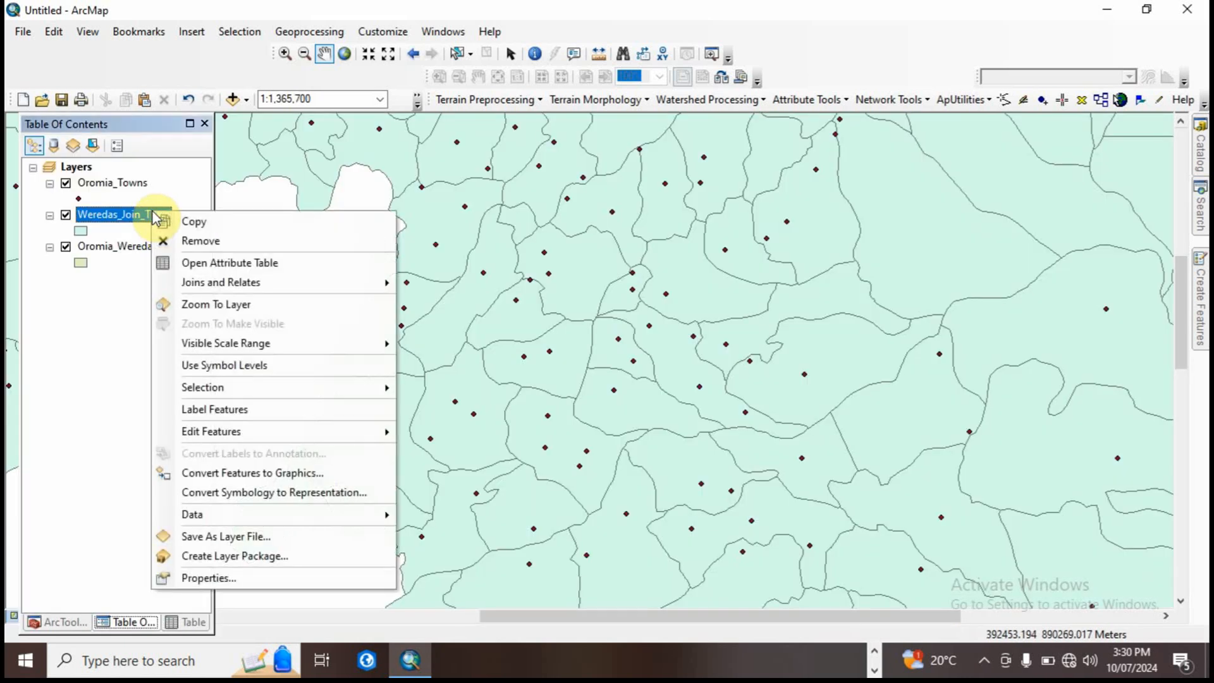
pyautogui.click(230, 573)
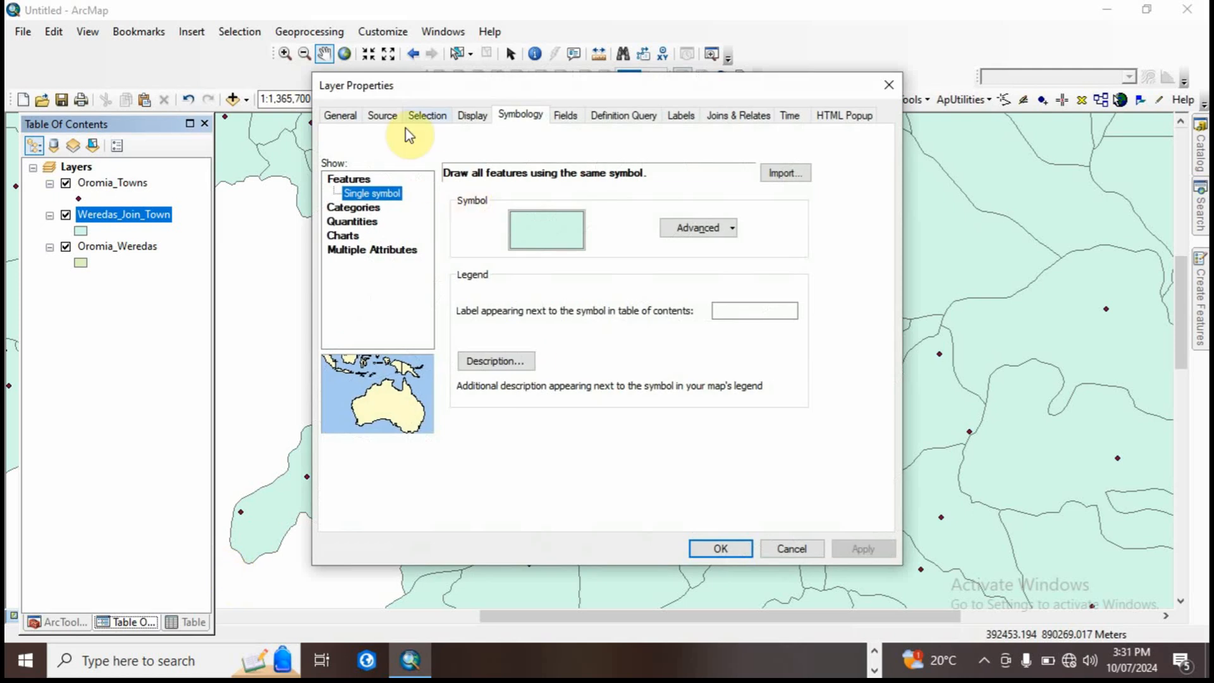
# Step: Try symbolizing Weredas_Join_Town by unique values of the POP field, adding all values and reviewing the resulting list
pyautogui.click(354, 208)
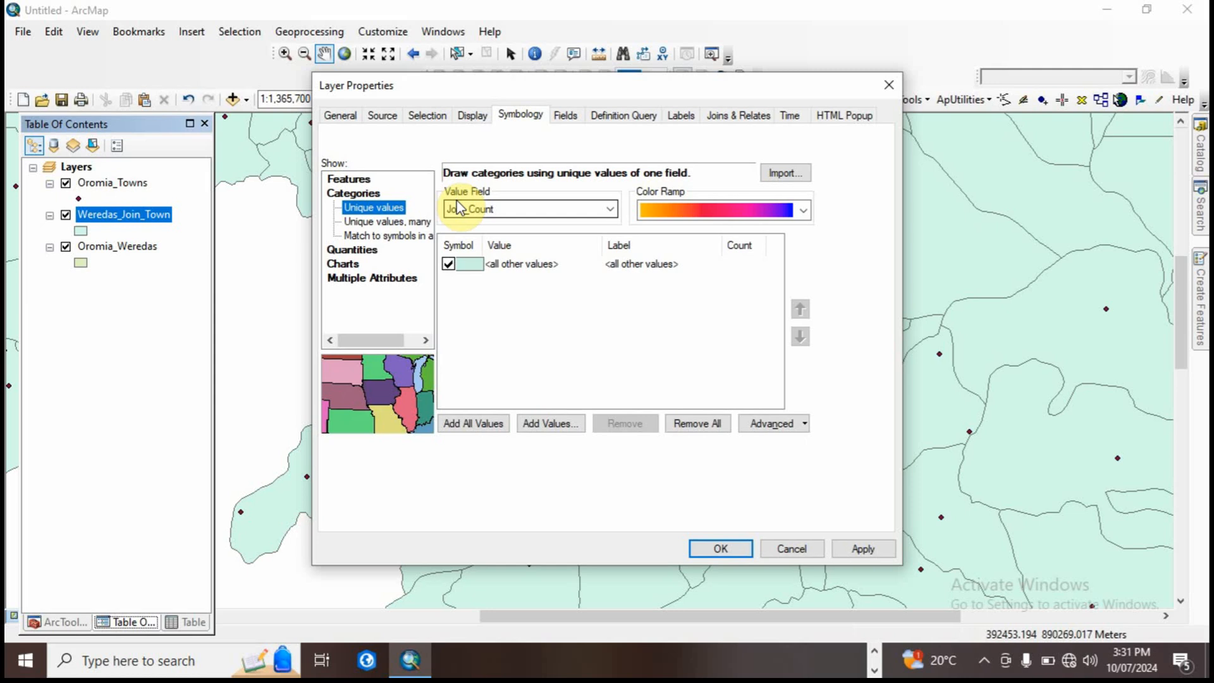
pyautogui.click(476, 209)
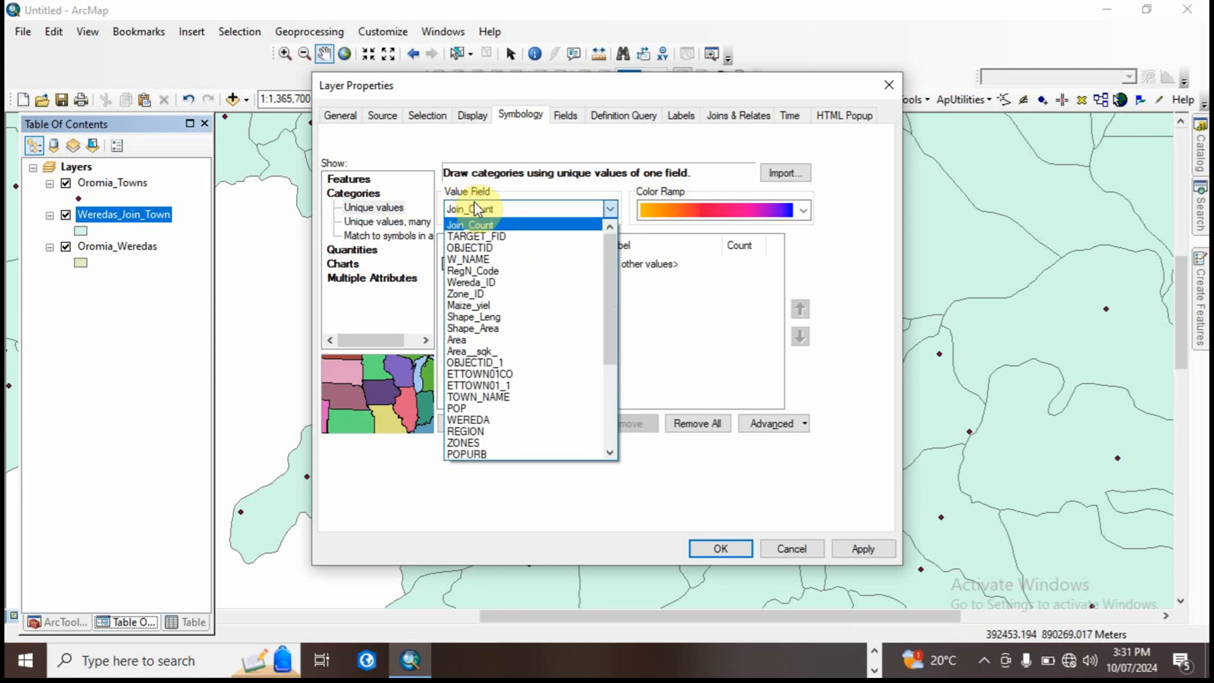
pyautogui.moveTo(610, 297); pyautogui.dragTo(611, 350)
pyautogui.click(469, 306)
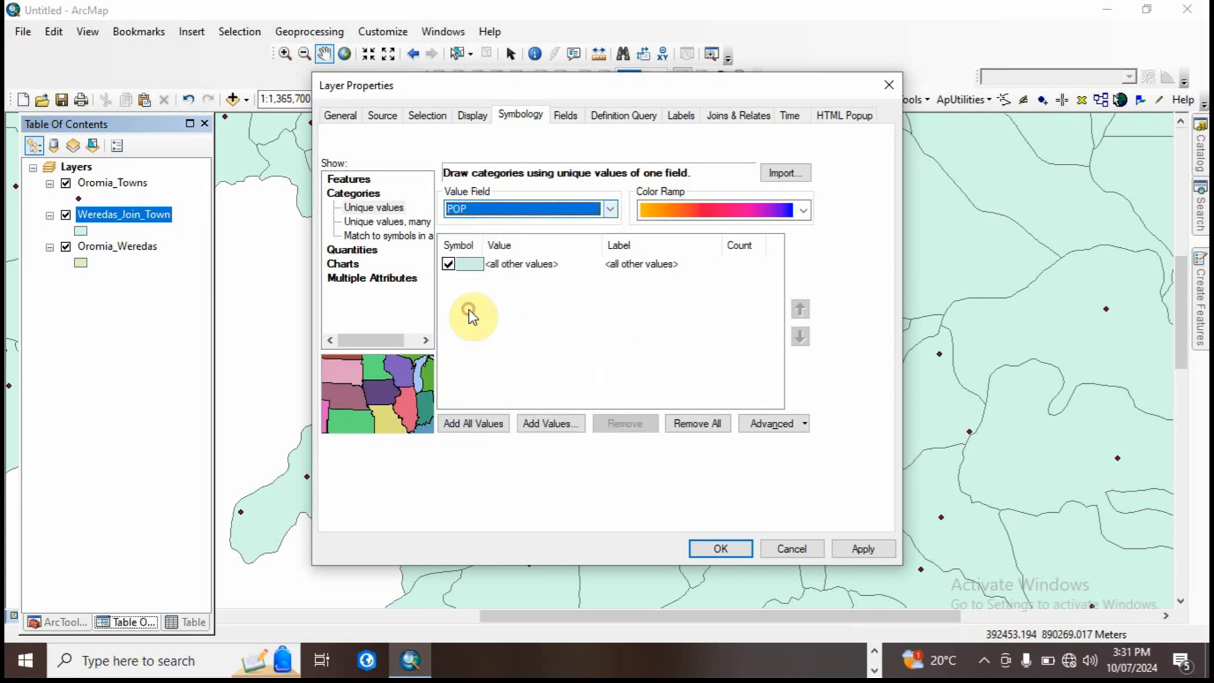
pyautogui.click(475, 423)
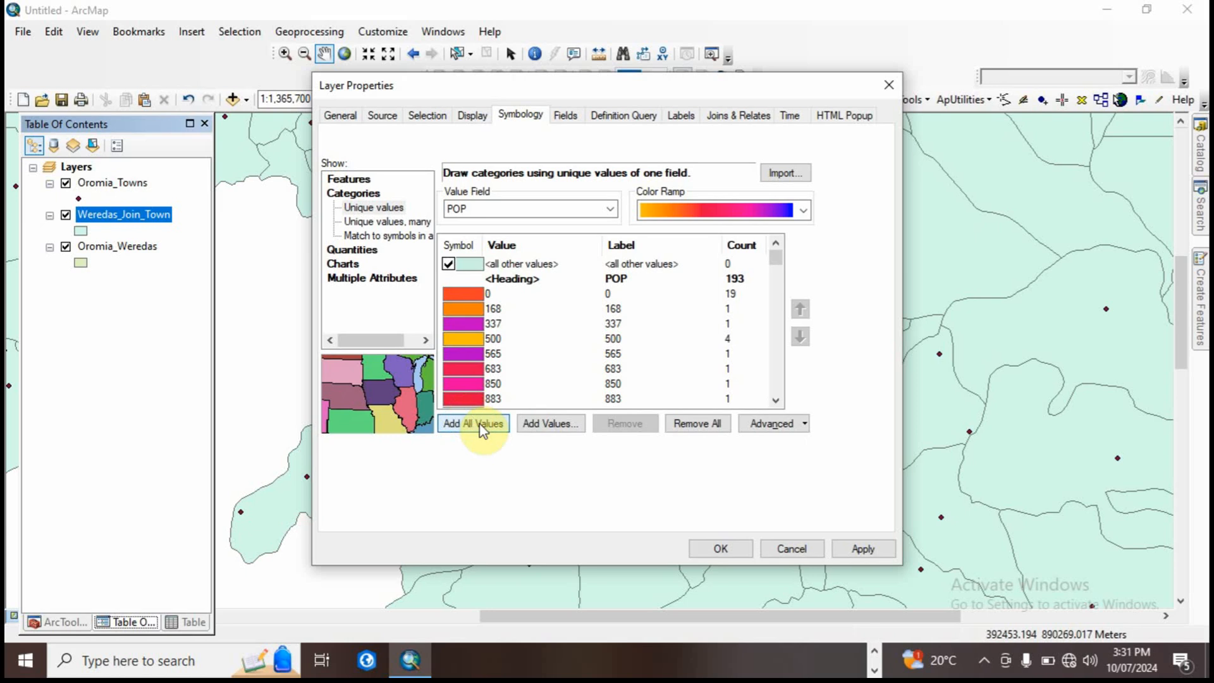
pyautogui.moveTo(775, 256); pyautogui.dragTo(773, 385)
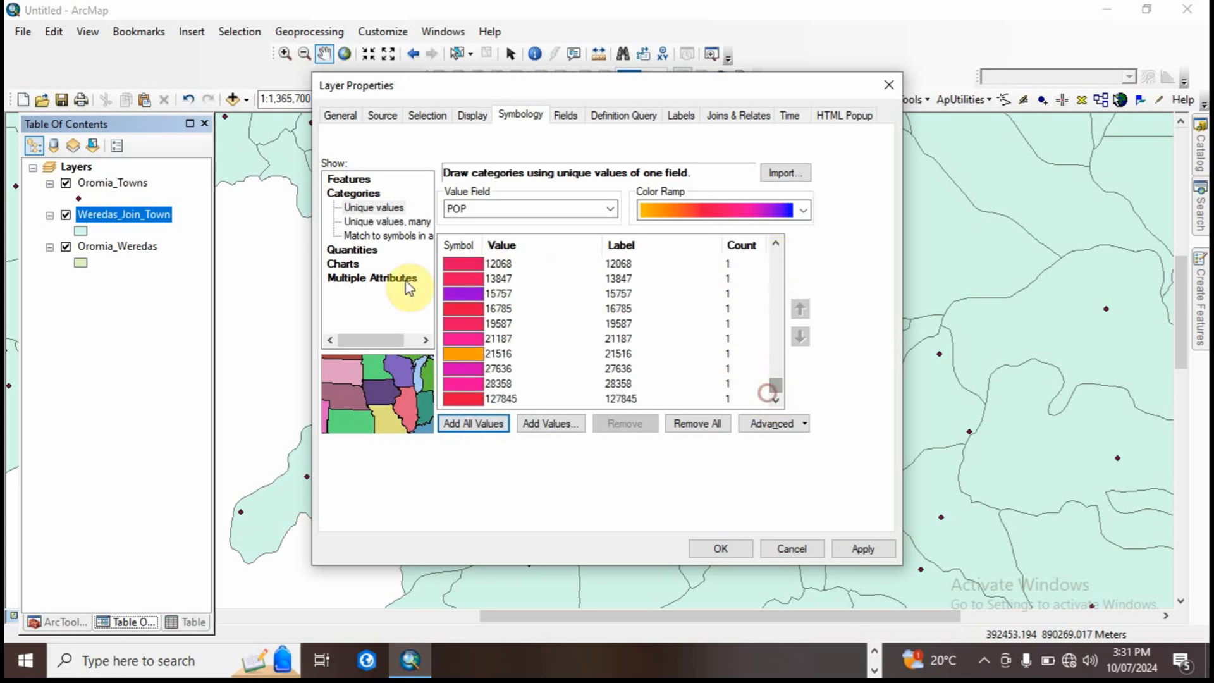
# Step: Symbolize Weredas_Join_Town with graduated colors based on the RAIN field, using the red-yellow-cyan-blue color ramp
pyautogui.click(371, 252)
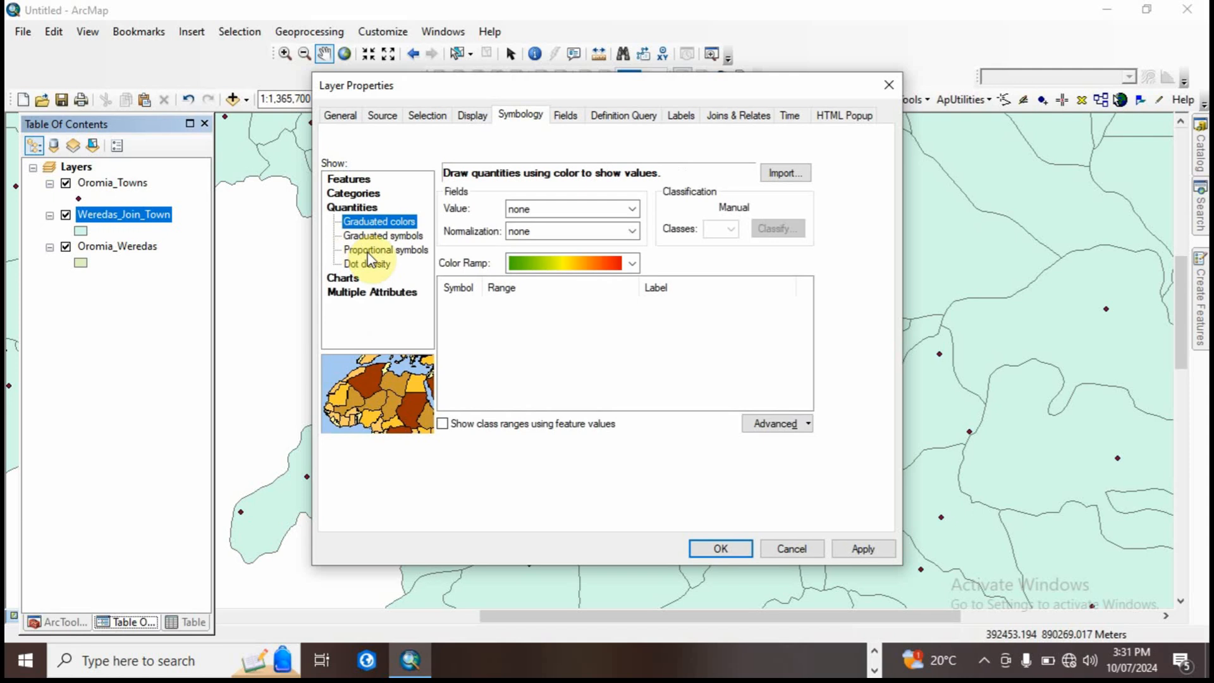
pyautogui.click(633, 209)
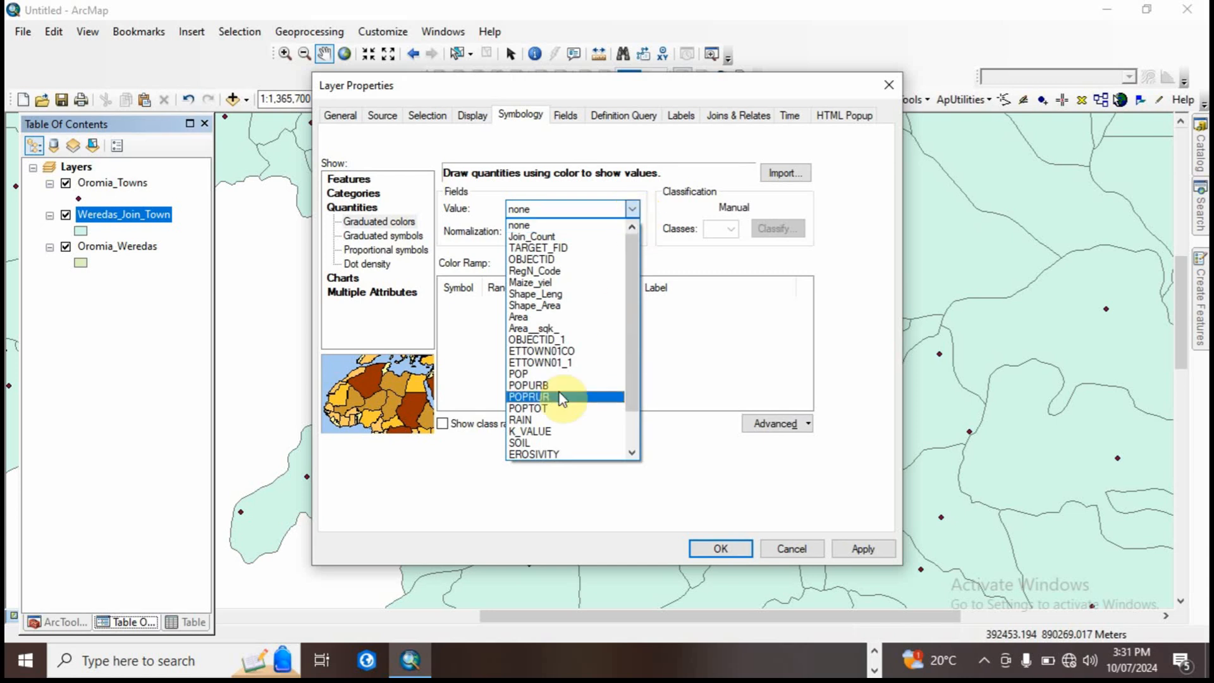
pyautogui.click(531, 421)
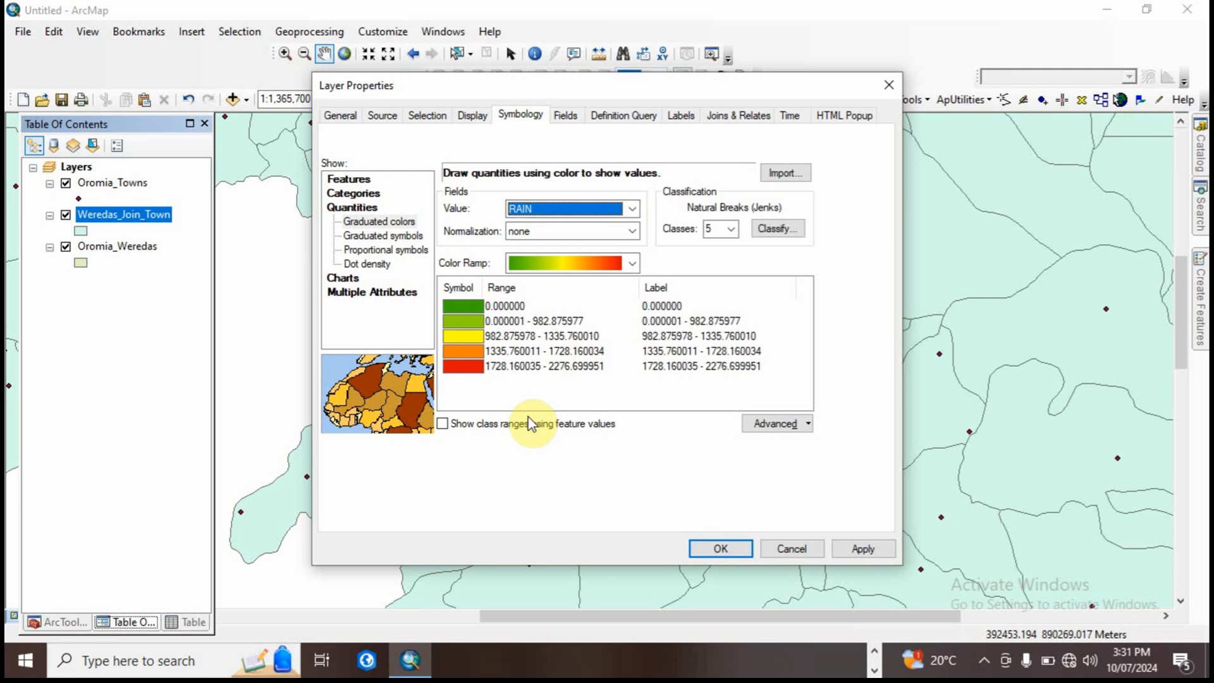
pyautogui.click(563, 261)
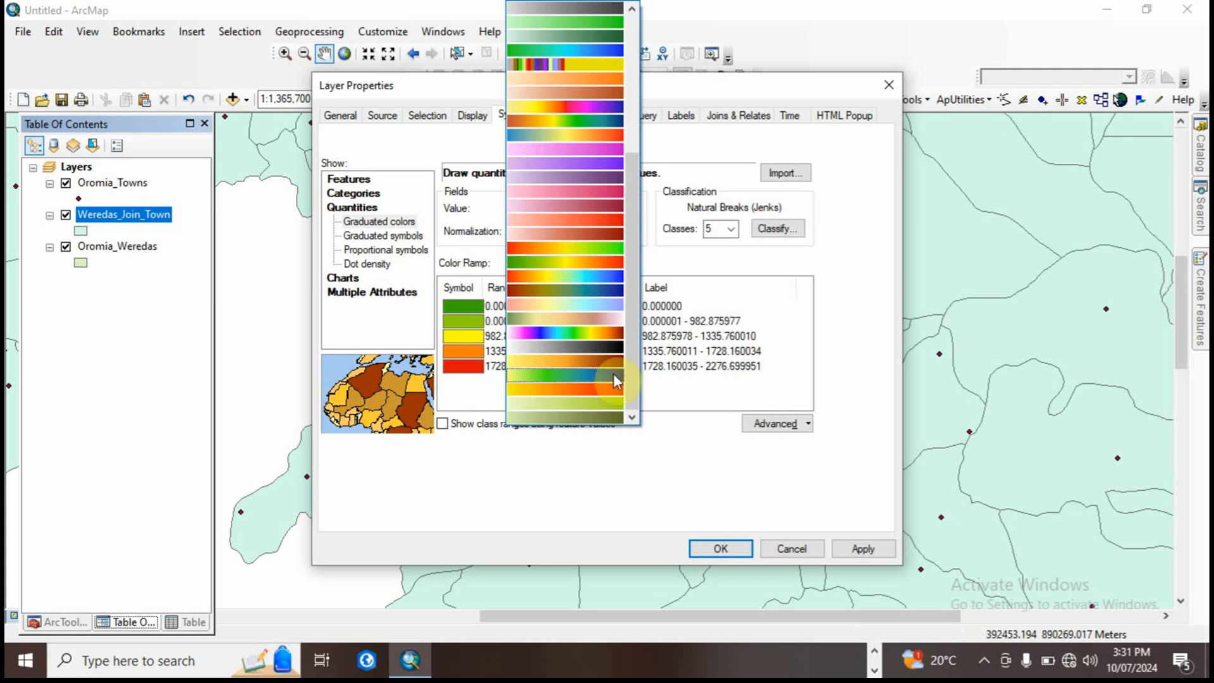
pyautogui.click(585, 276)
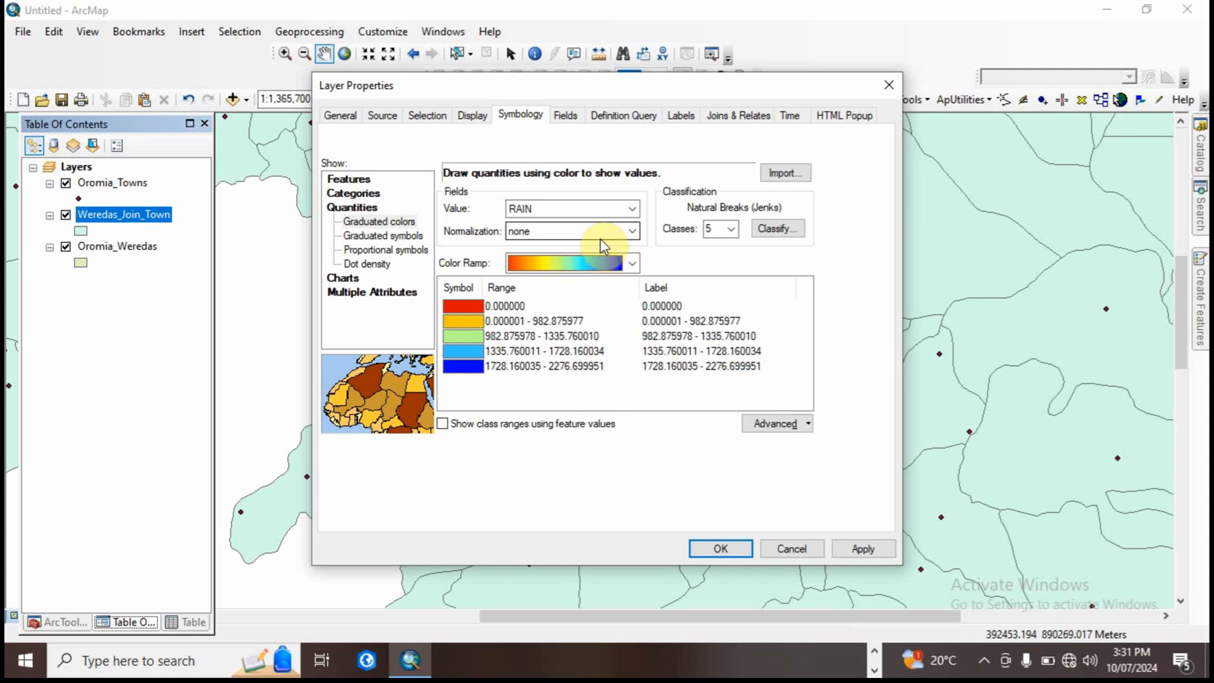
# Step: Set the RAIN classification to 10 classes and review the class ranges
pyautogui.click(729, 231)
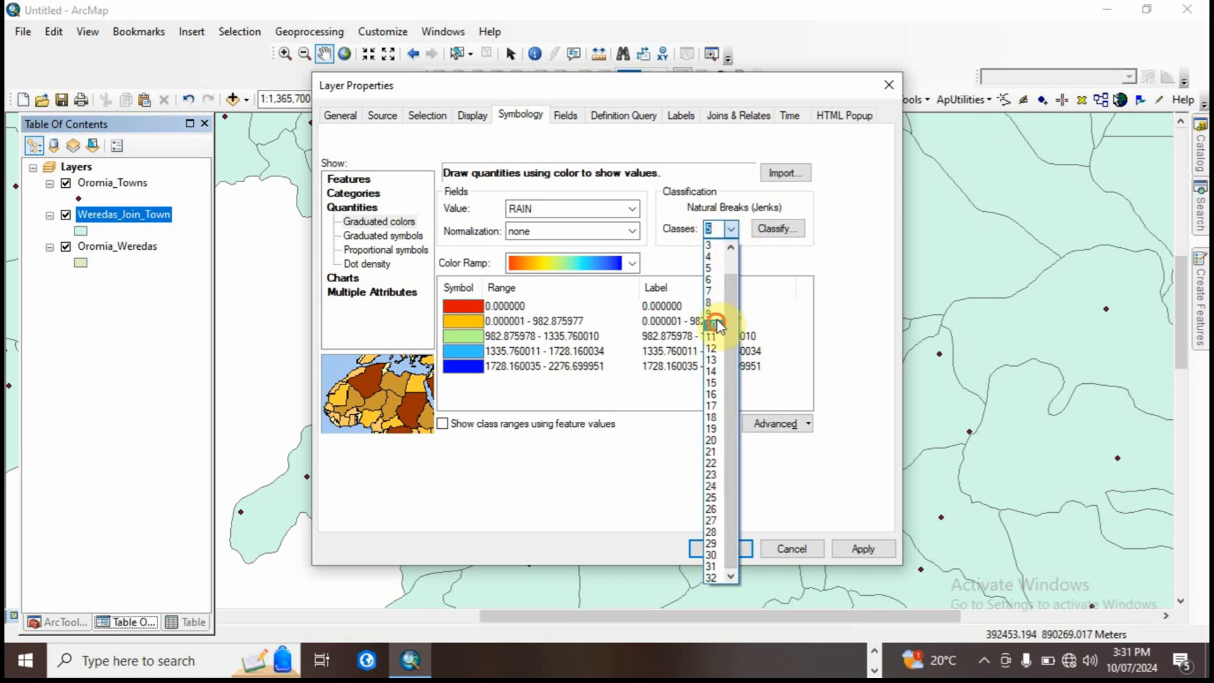
pyautogui.click(713, 325)
pyautogui.scroll(-1, 799, 318)
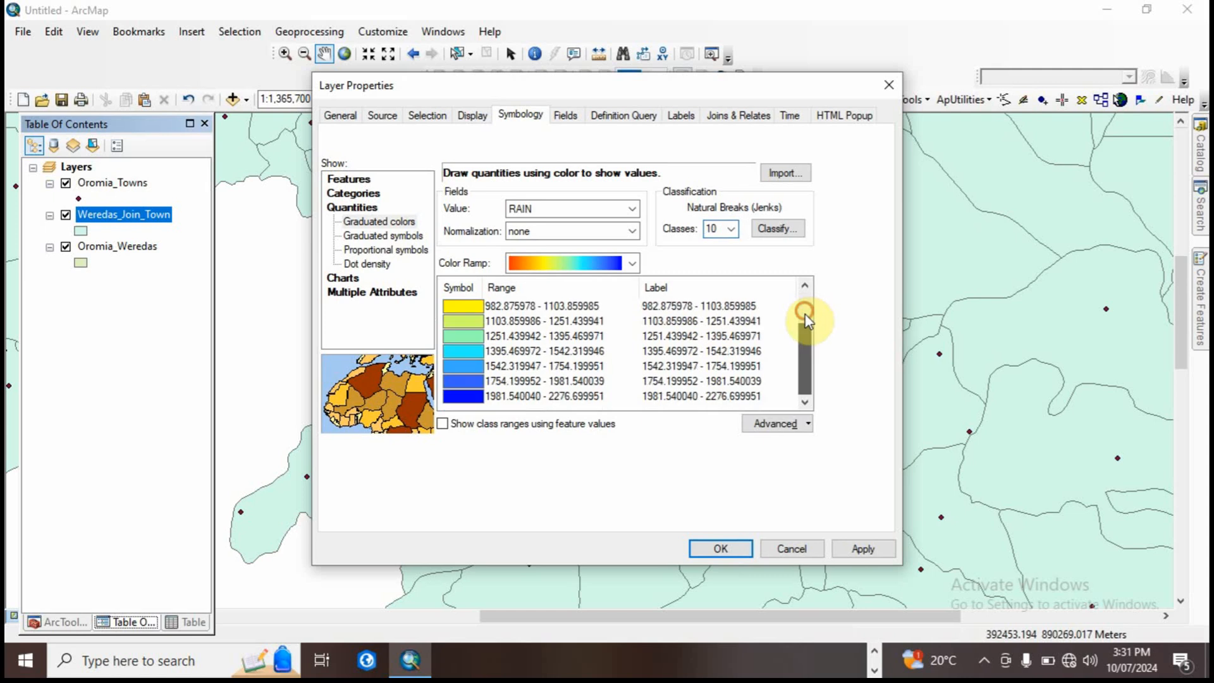
# Step: Apply the 10-class RAIN symbology, view the map at full extent and hide the Oromia_Towns layer
pyautogui.click(861, 547)
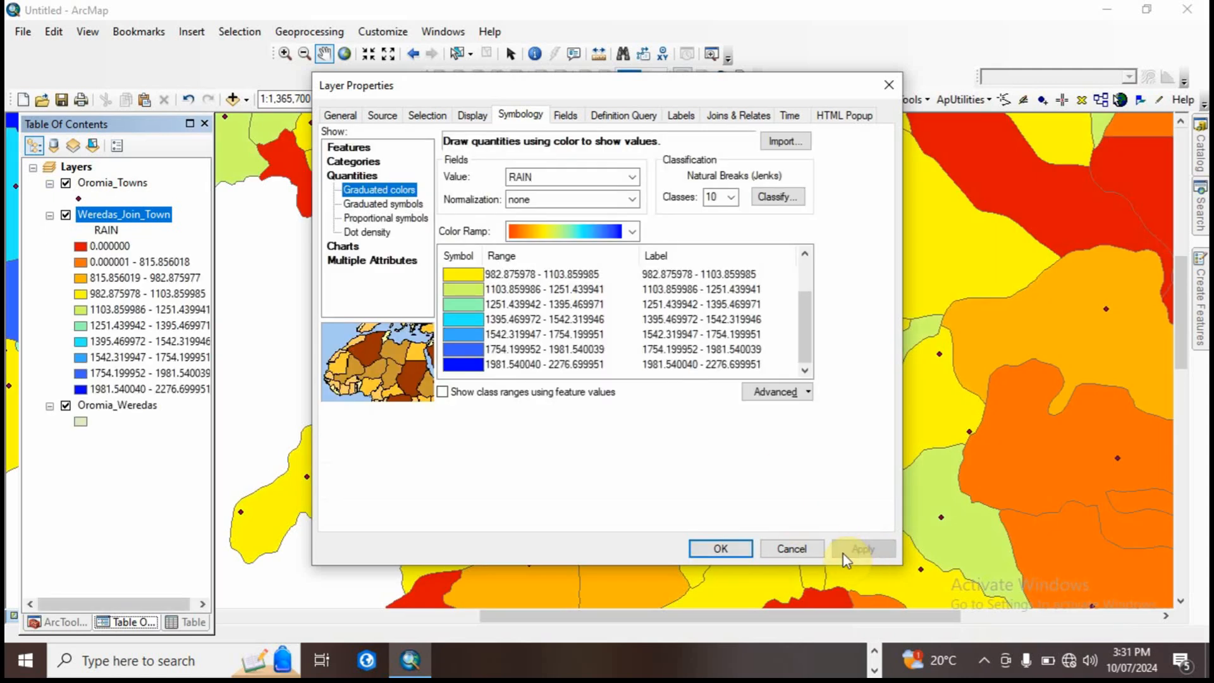
pyautogui.click(743, 550)
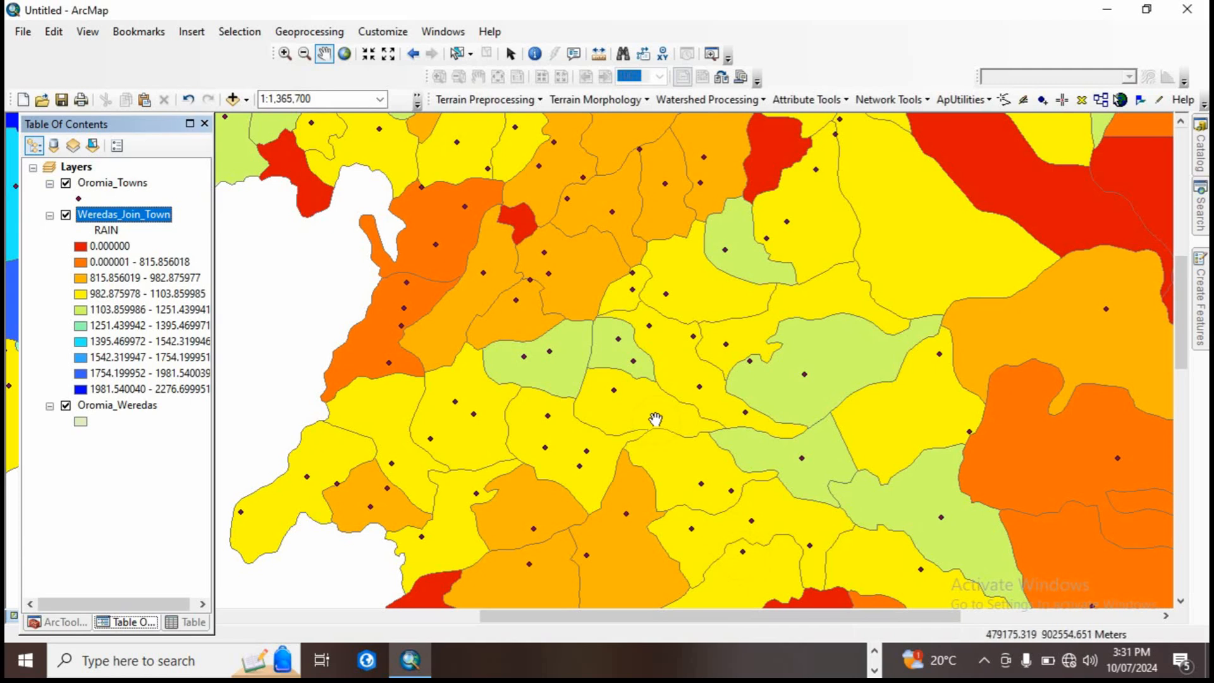
pyautogui.click(345, 55)
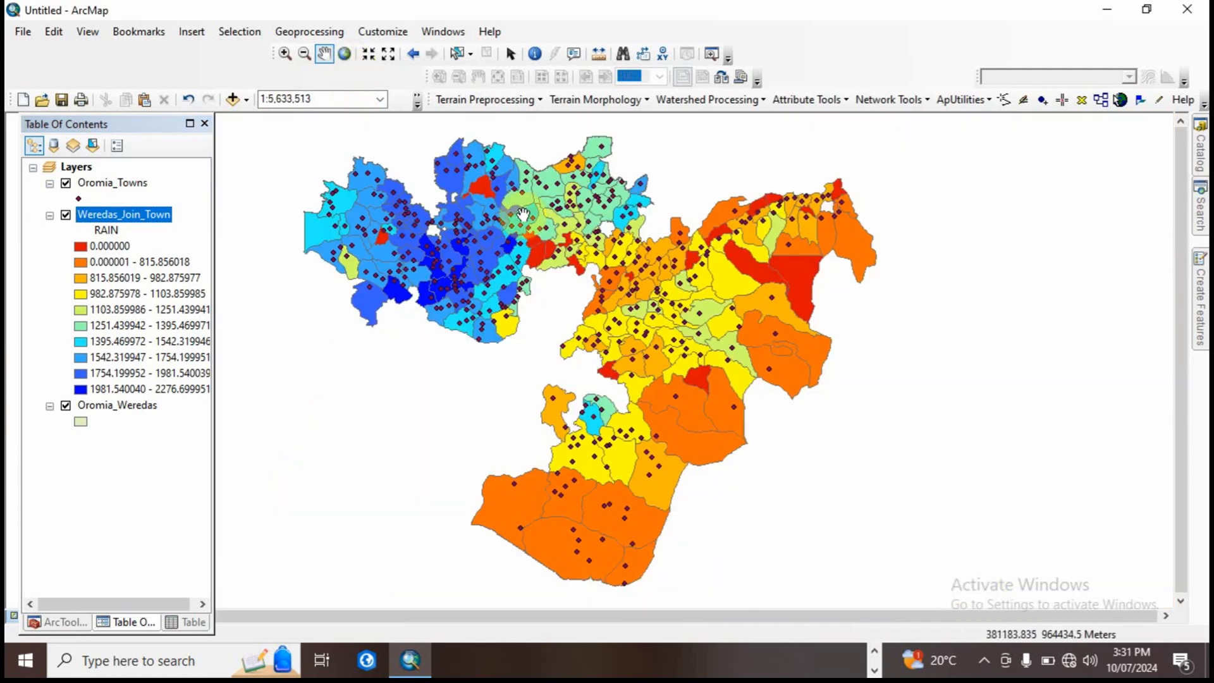
pyautogui.click(66, 183)
# Step: Examine the rainfall classes across the weredas, widening the table of contents to read the full class ranges
pyautogui.moveTo(471, 296); pyautogui.dragTo(538, 317)
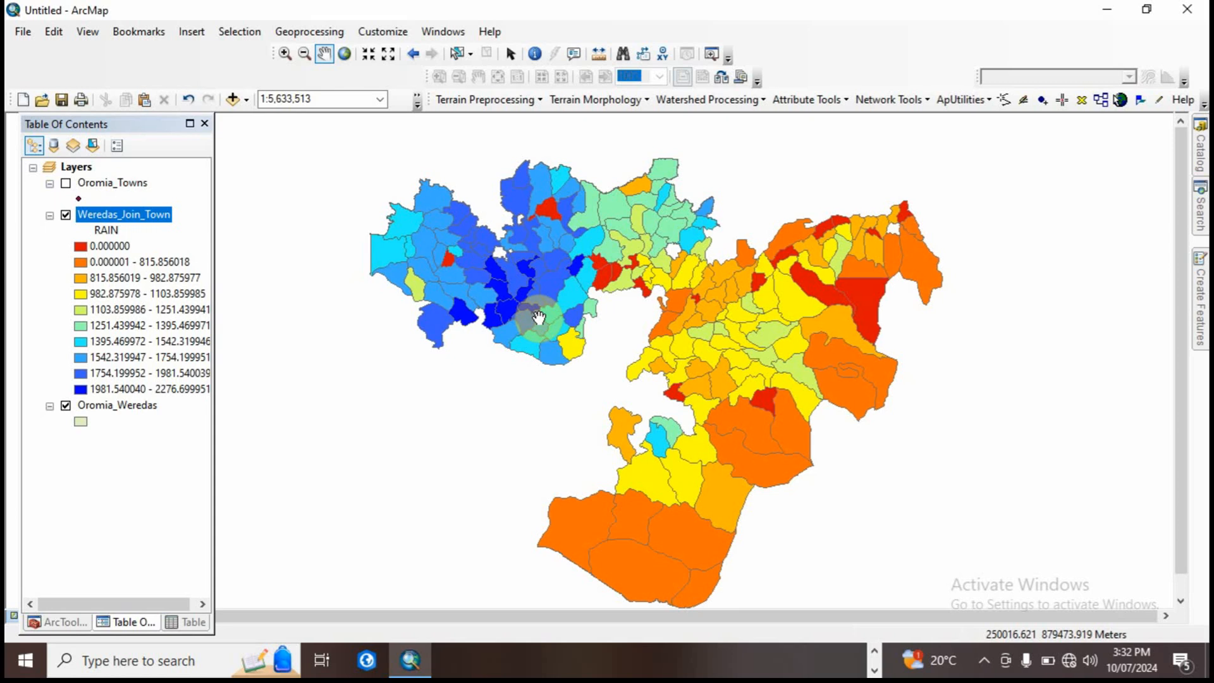
pyautogui.moveTo(538, 318); pyautogui.dragTo(504, 307)
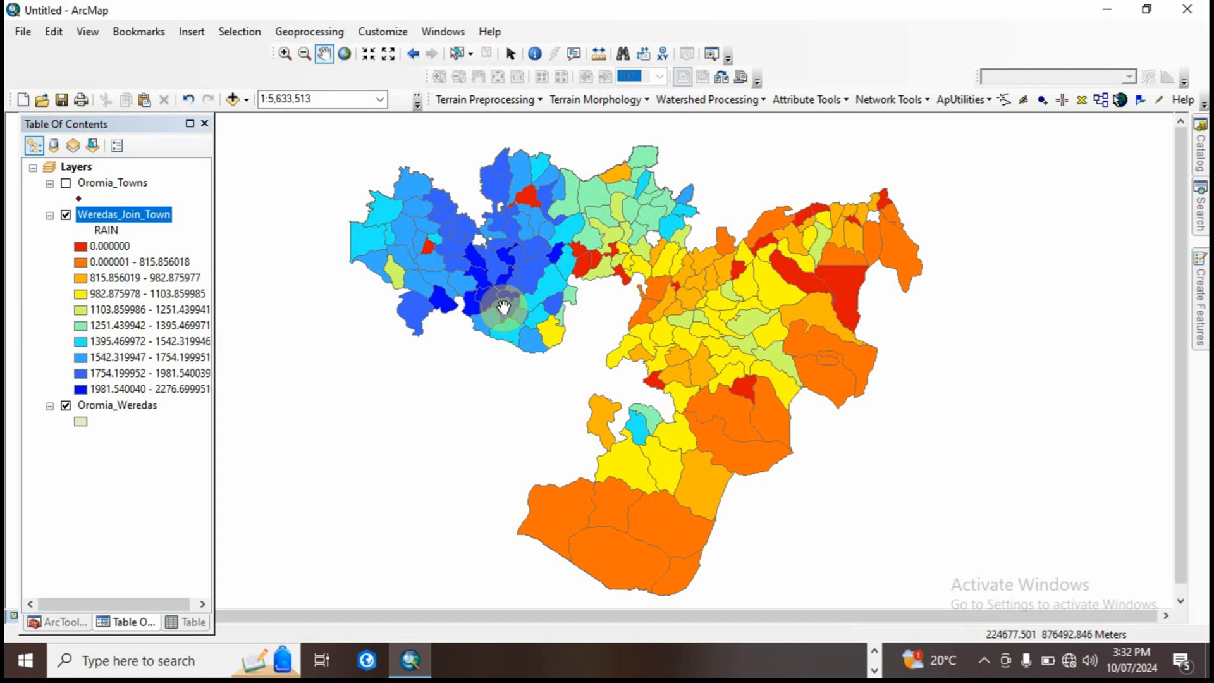
pyautogui.moveTo(215, 344); pyautogui.dragTo(250, 357)
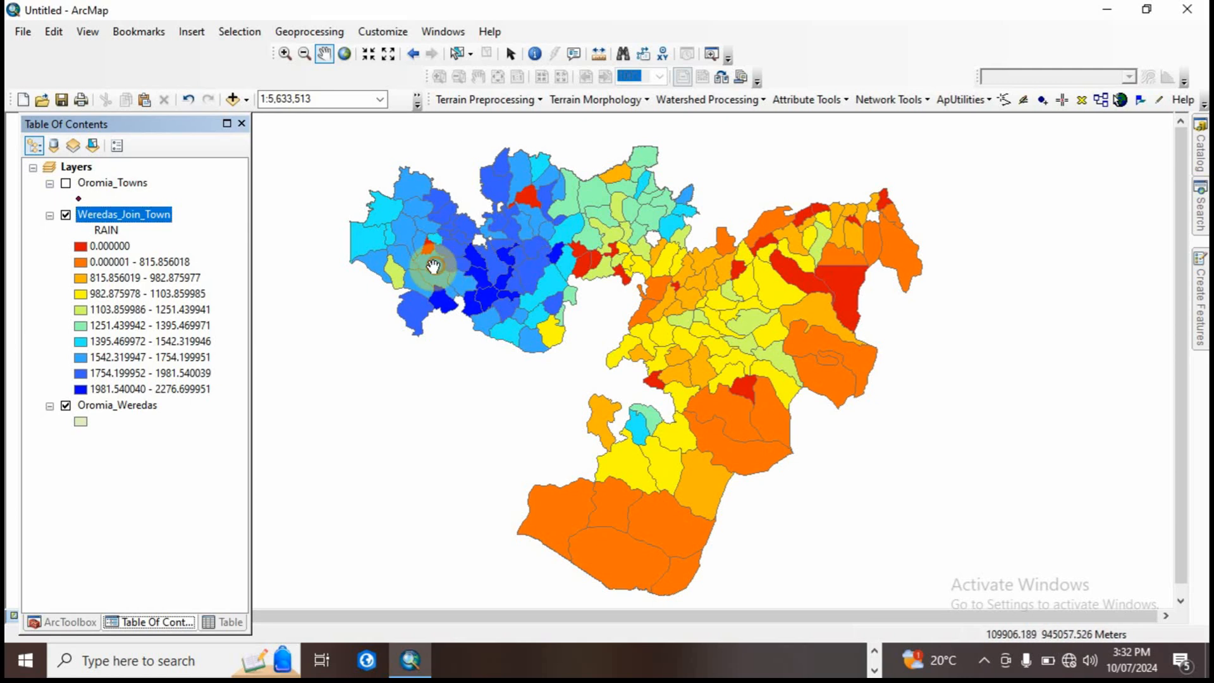
pyautogui.moveTo(433, 263); pyautogui.dragTo(411, 268)
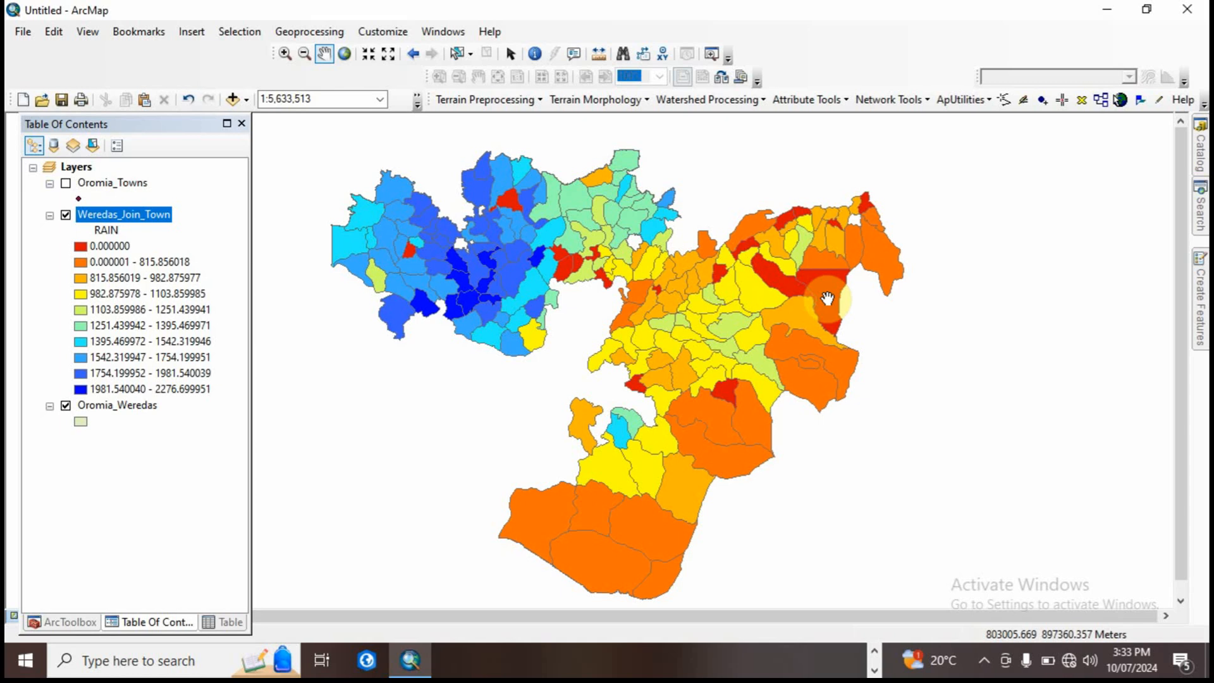
pyautogui.moveTo(754, 307); pyautogui.dragTo(770, 310)
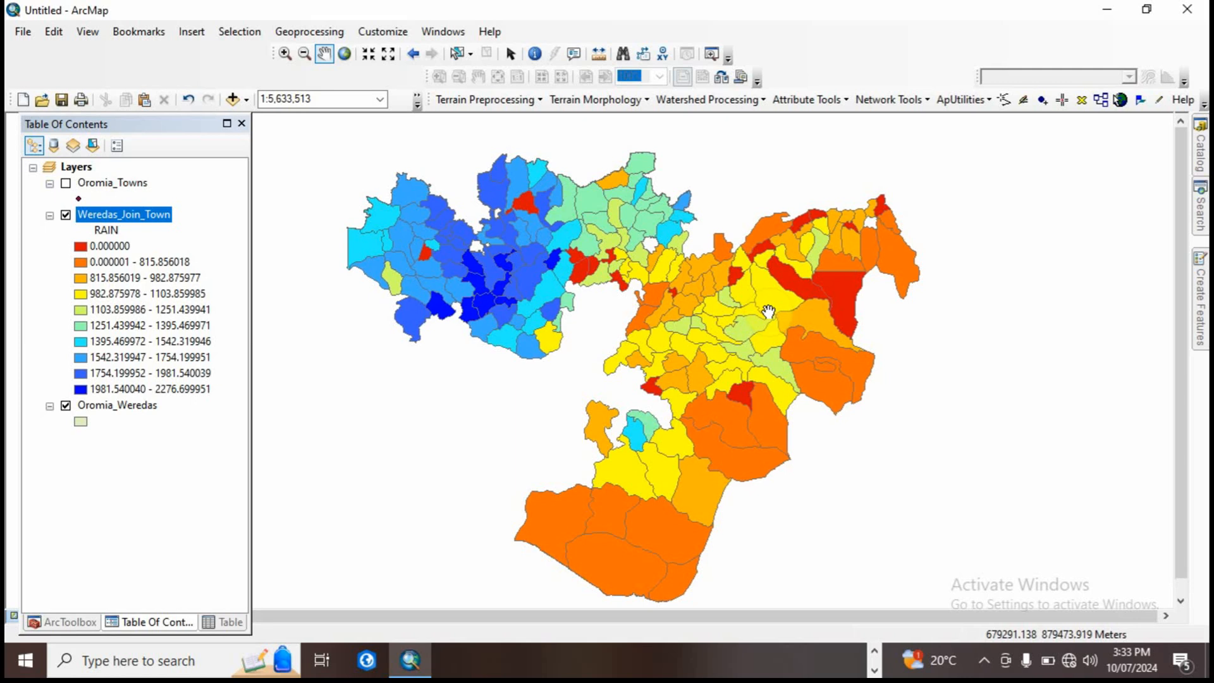
# Step: Switch the Weredas_Join_Town symbology to pie charts using the RAIN, EROSIVITY and ELEVATION fields
pyautogui.rightClick(136, 213)
pyautogui.click(193, 579)
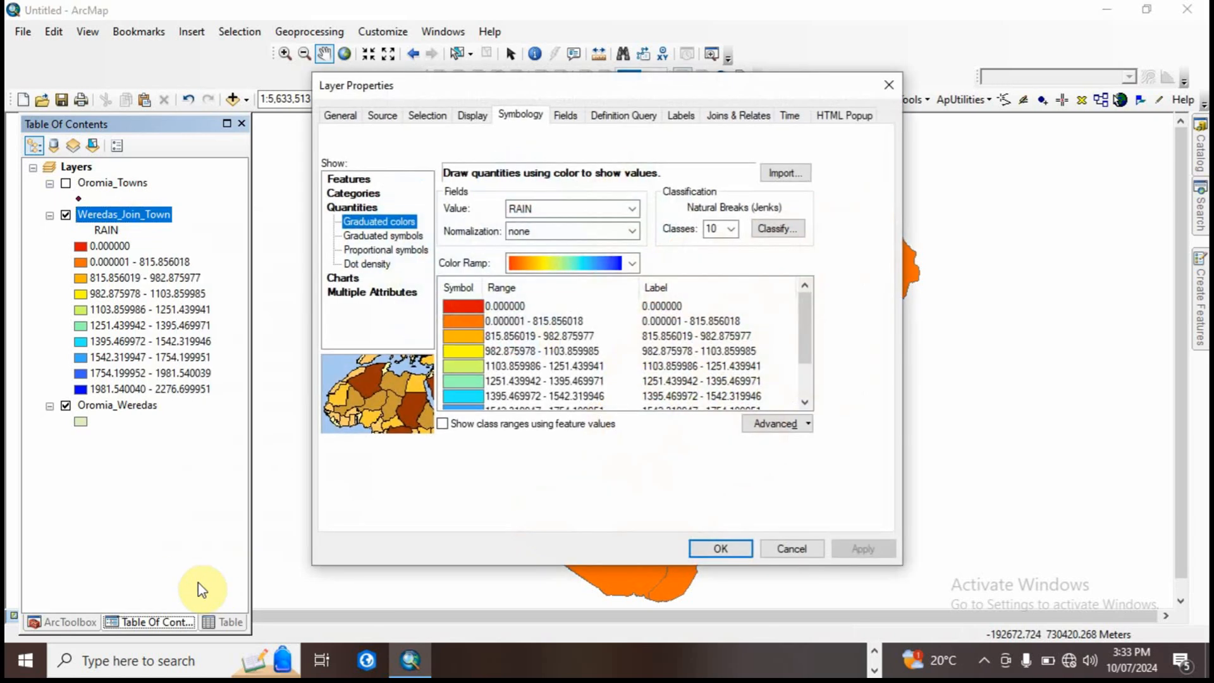
pyautogui.click(349, 278)
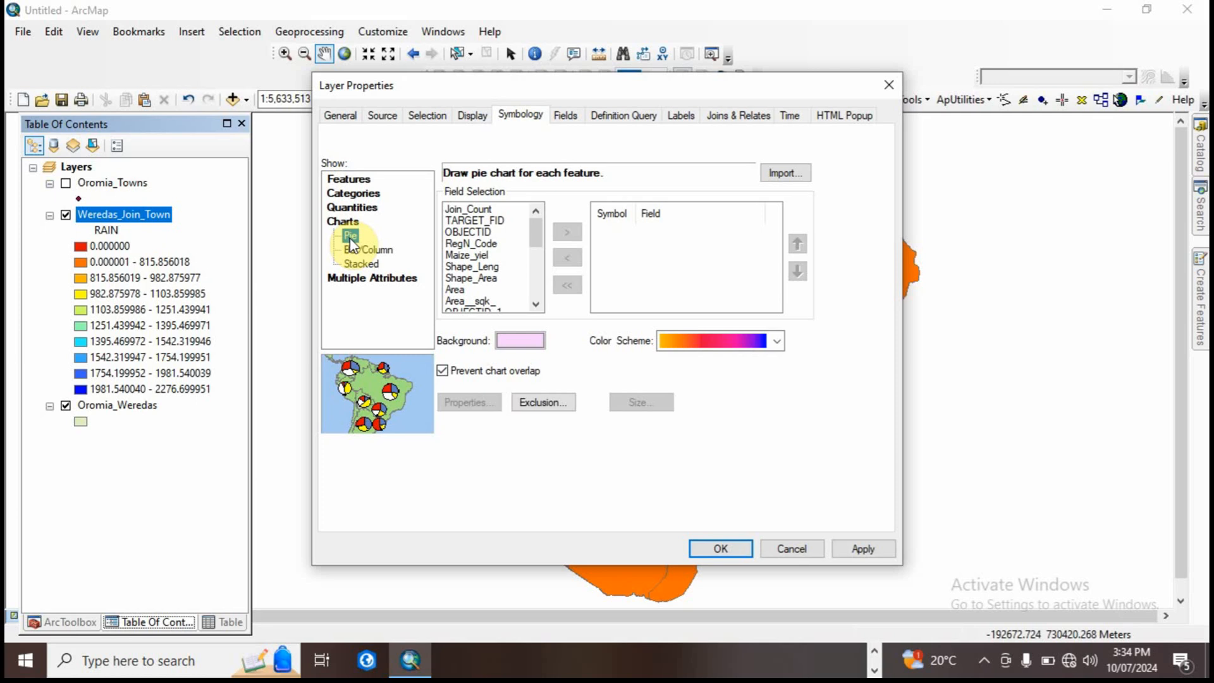
pyautogui.moveTo(535, 225); pyautogui.dragTo(536, 265)
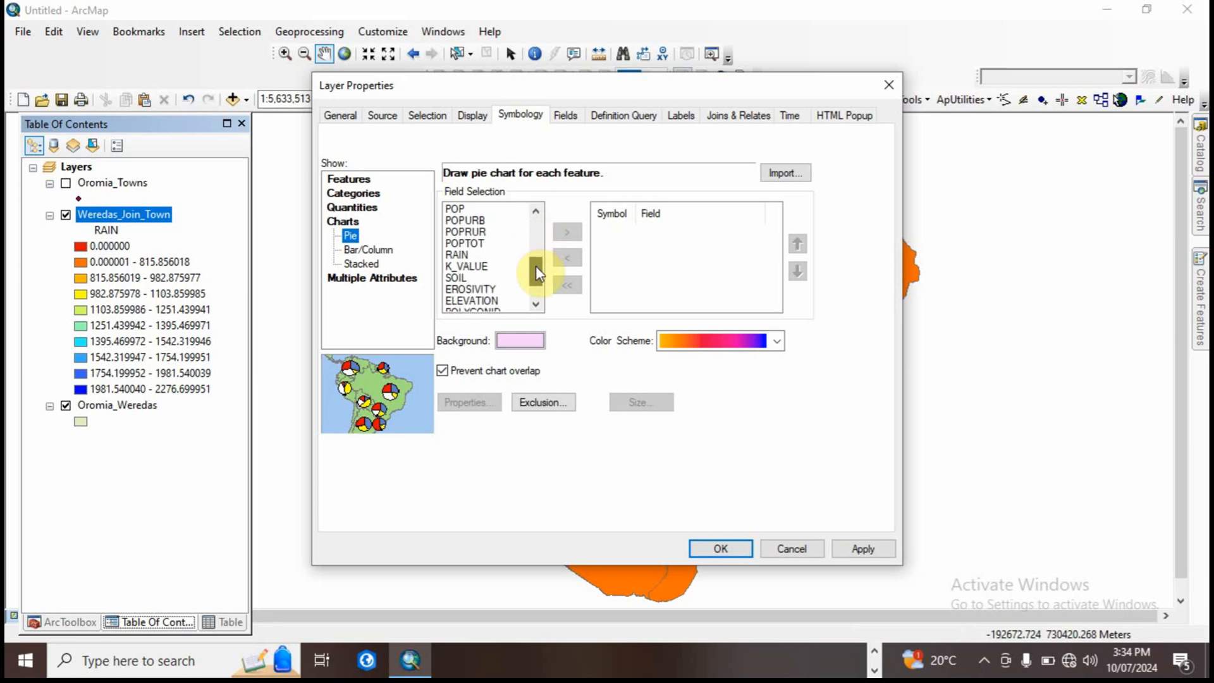
pyautogui.click(464, 255)
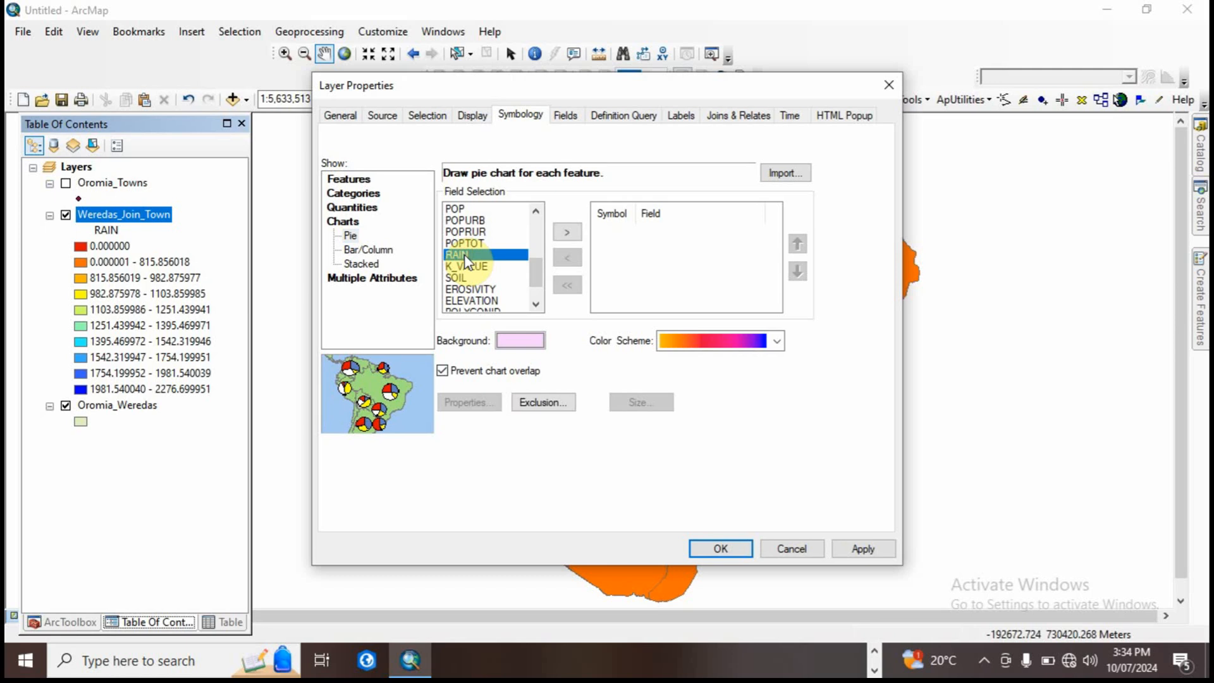
pyautogui.keyDown('ctrl'); pyautogui.click(470, 290); pyautogui.keyUp('ctrl')
pyautogui.keyDown('ctrl'); pyautogui.click(487, 301); pyautogui.keyUp('ctrl')
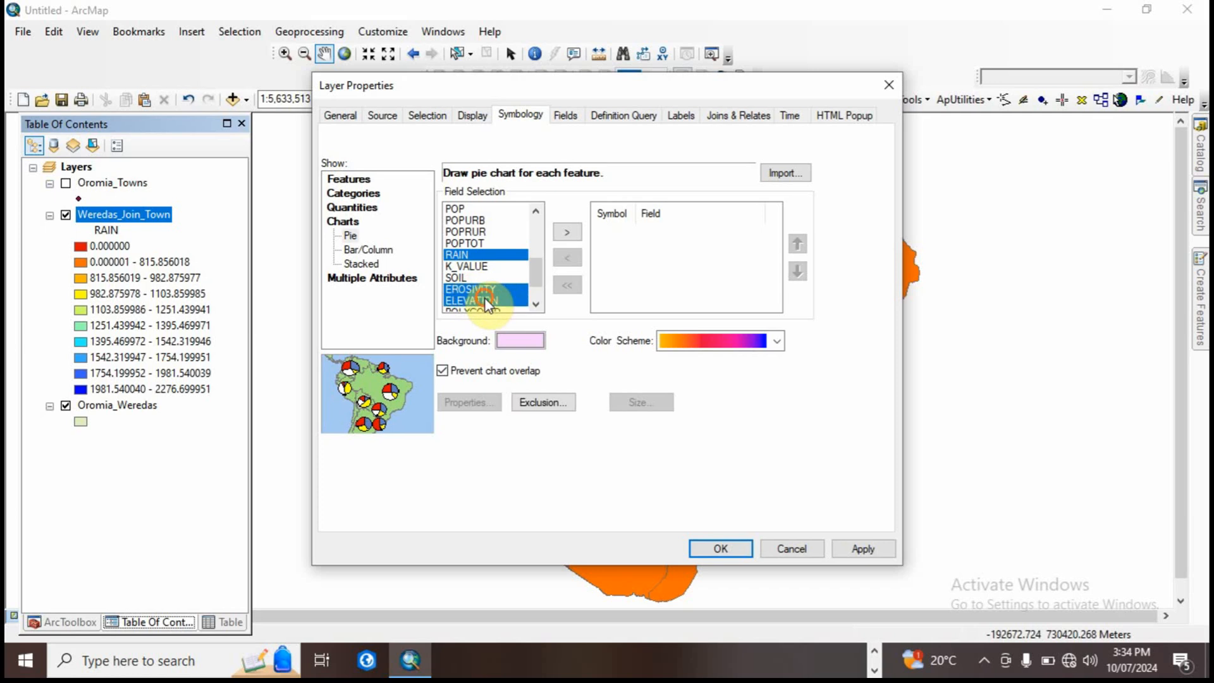
pyautogui.click(535, 305)
pyautogui.click(535, 305)
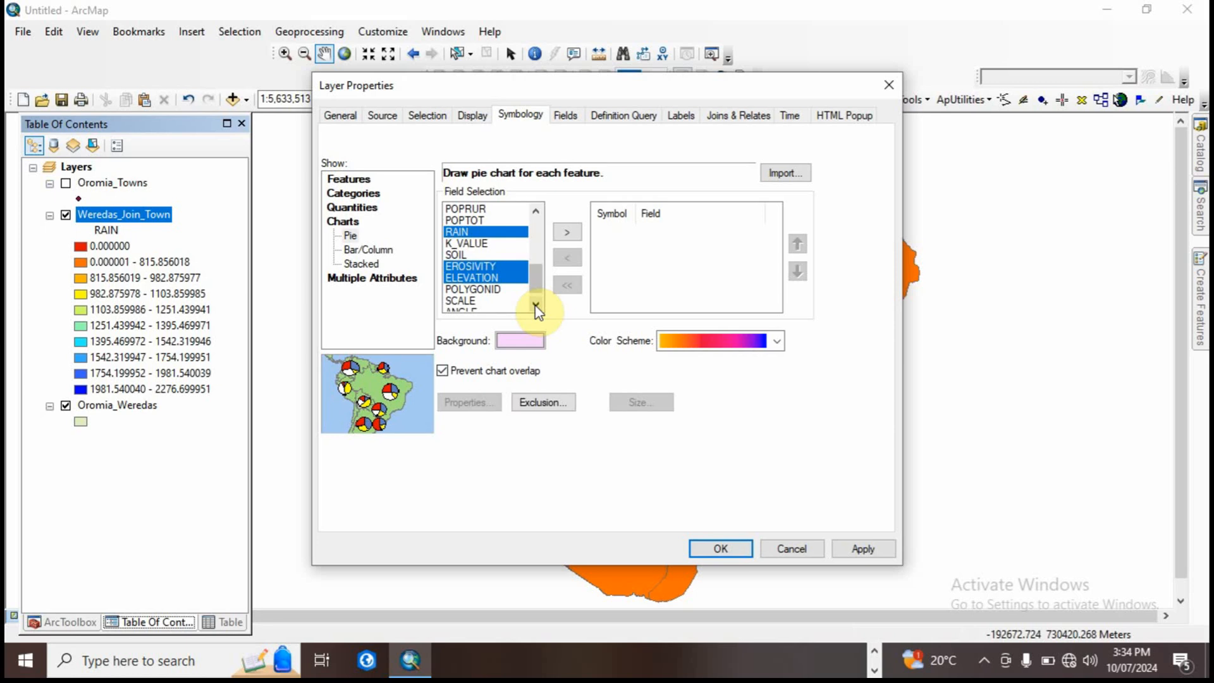
pyautogui.click(567, 232)
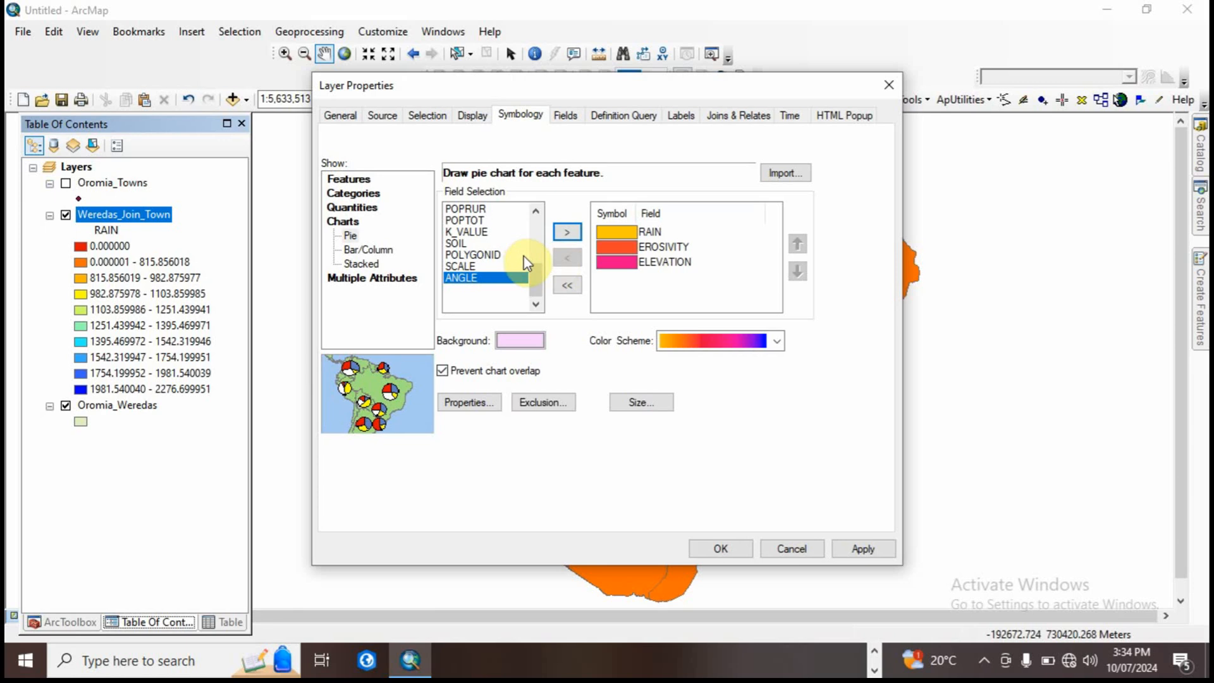
# Step: Add the SOIL field to the pie chart symbology
pyautogui.click(537, 211)
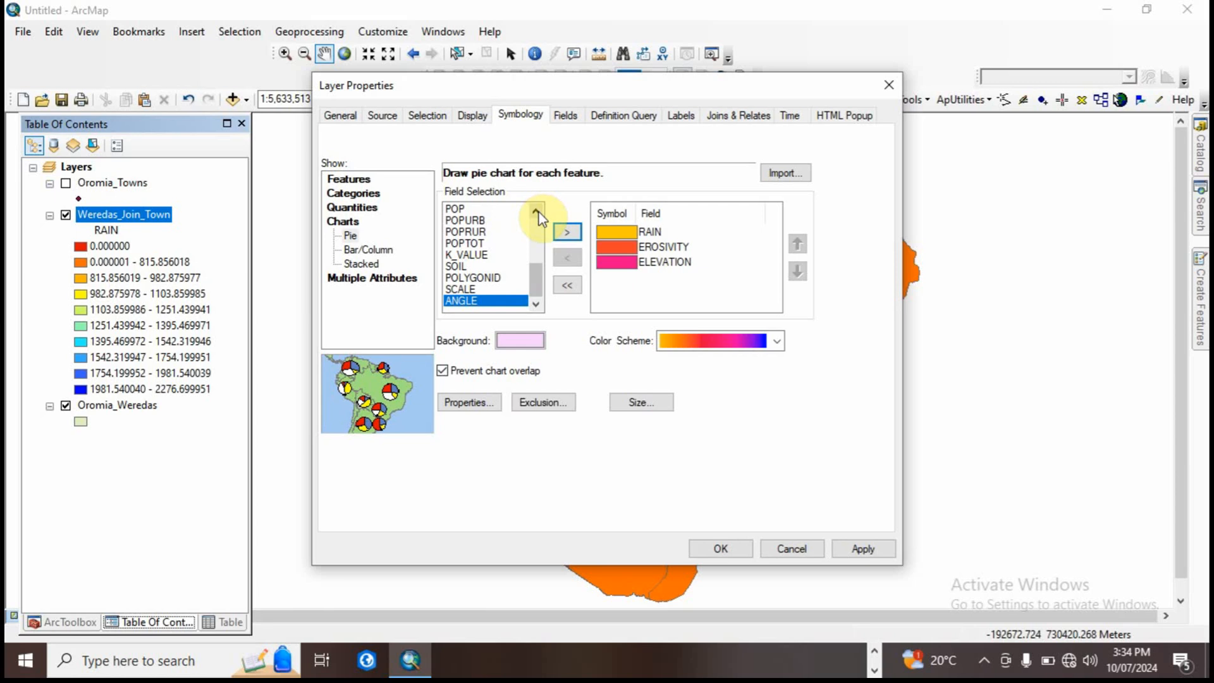
pyautogui.click(459, 266)
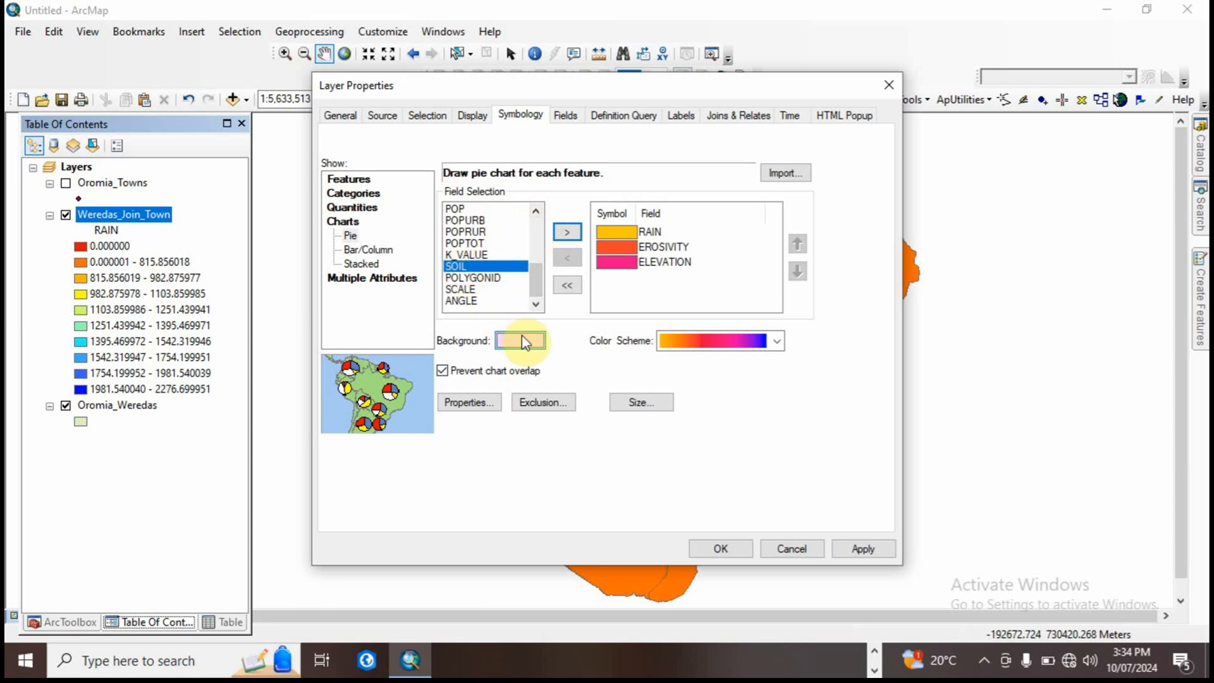
pyautogui.click(567, 232)
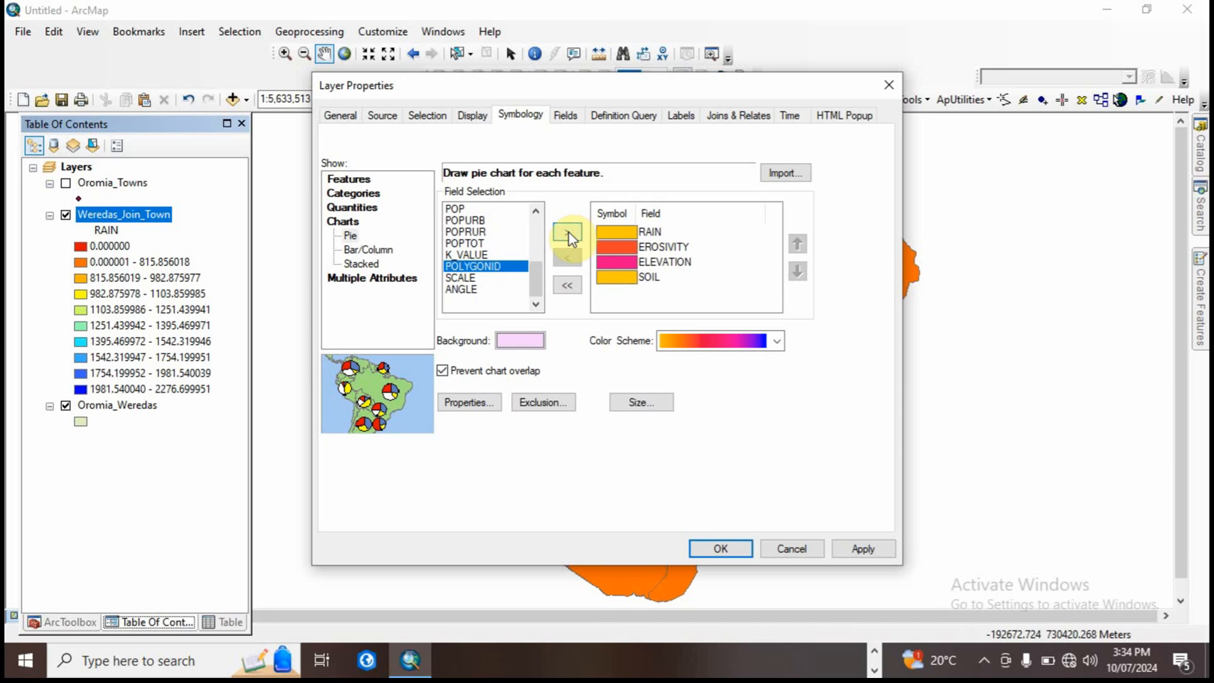
# Step: Try the blue-yellow-red color scheme and apply the bright green-yellow-red scheme to the pie charts
pyautogui.click(716, 339)
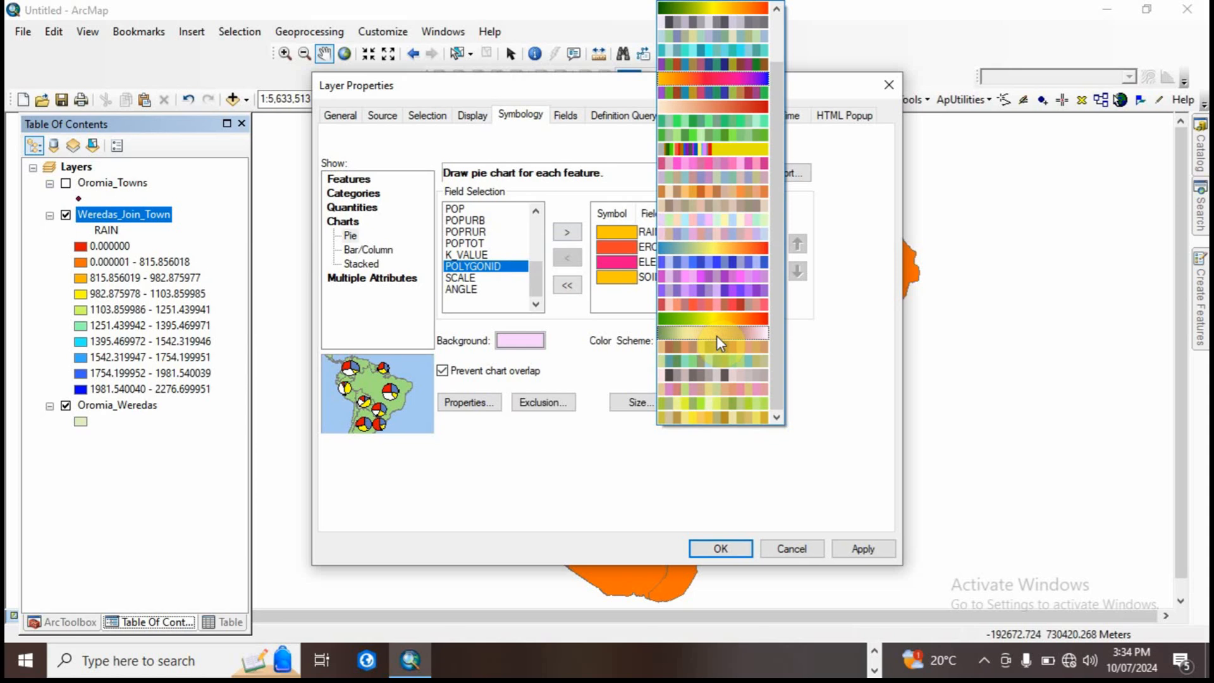
pyautogui.click(719, 317)
pyautogui.click(713, 335)
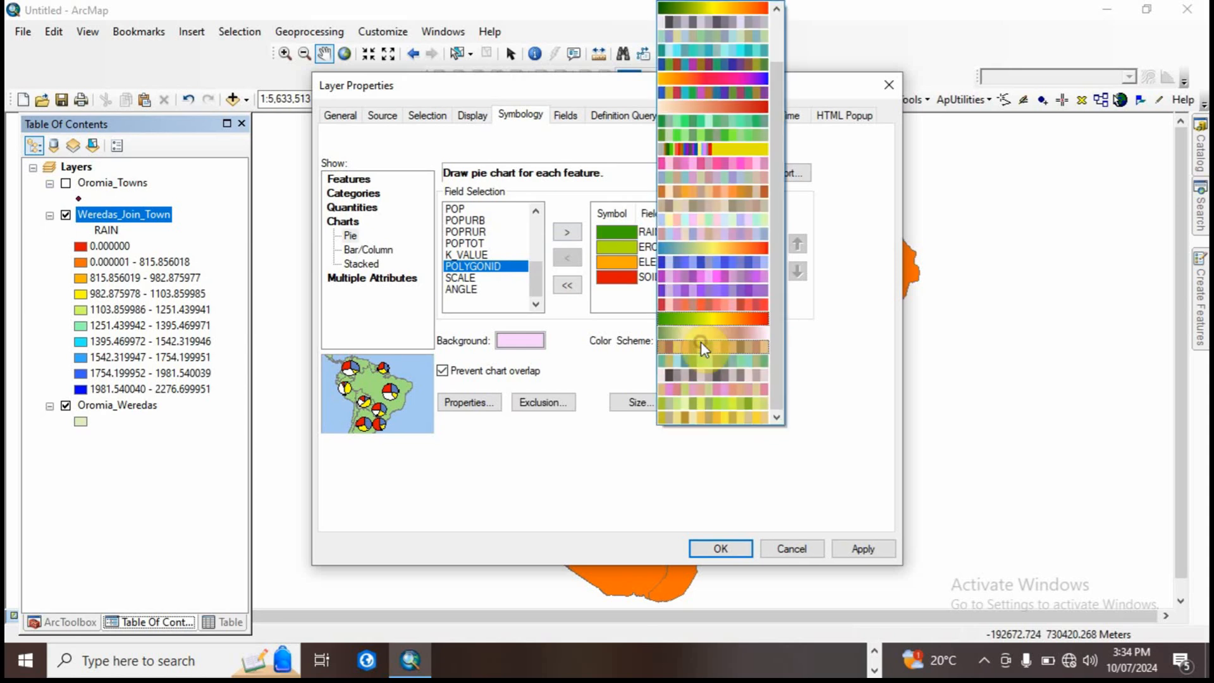
pyautogui.click(739, 253)
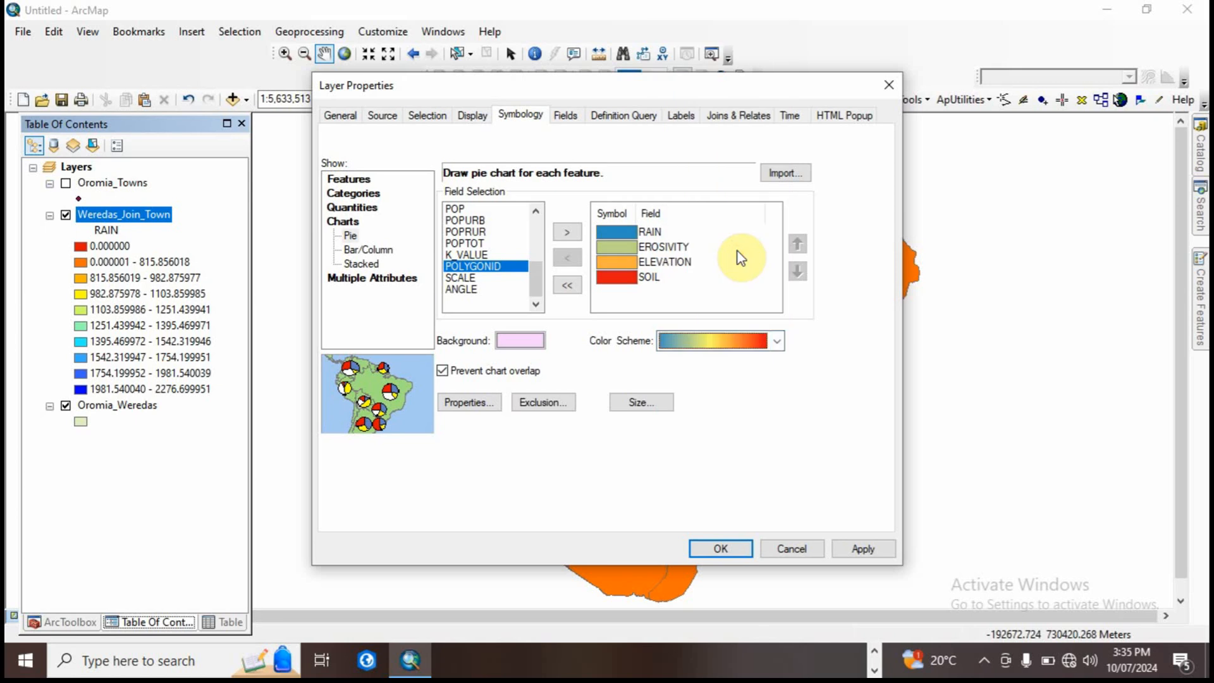
pyautogui.click(724, 341)
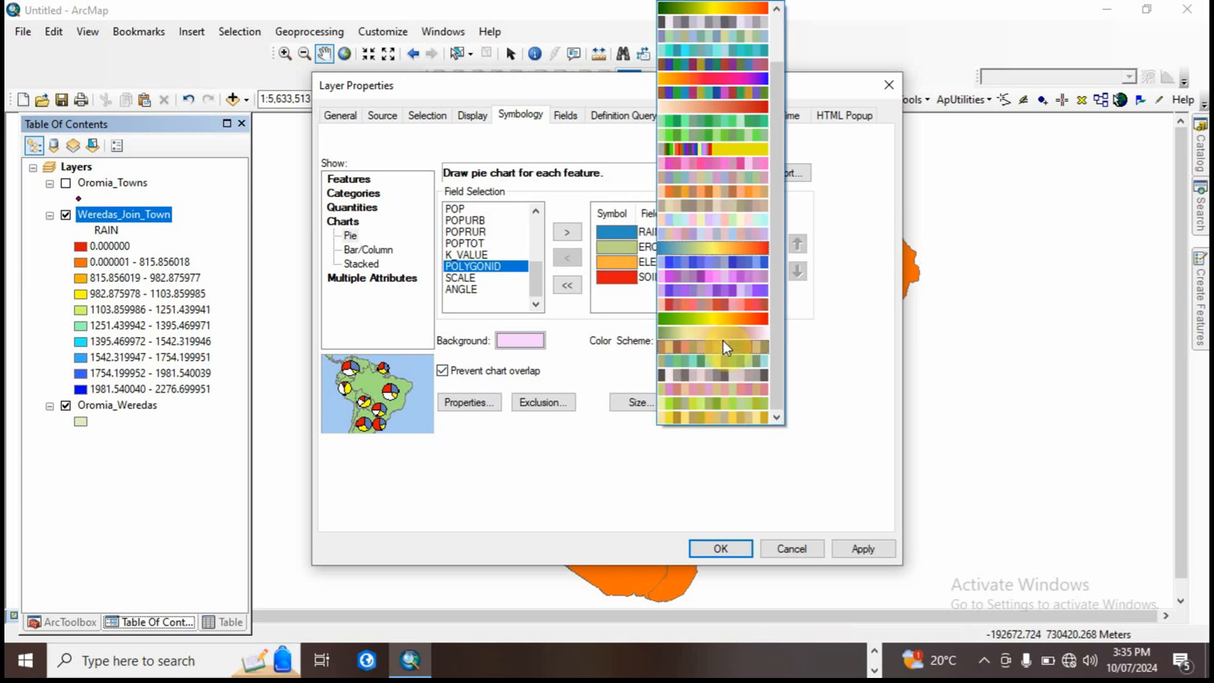
pyautogui.click(740, 317)
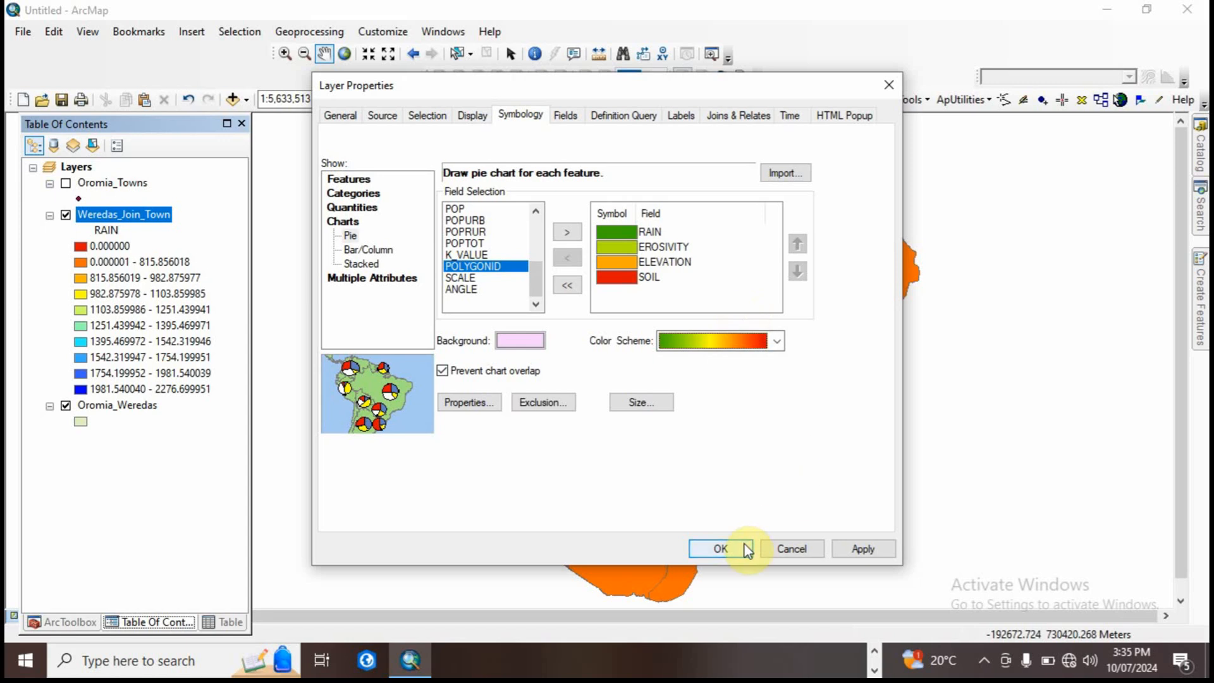
pyautogui.click(857, 548)
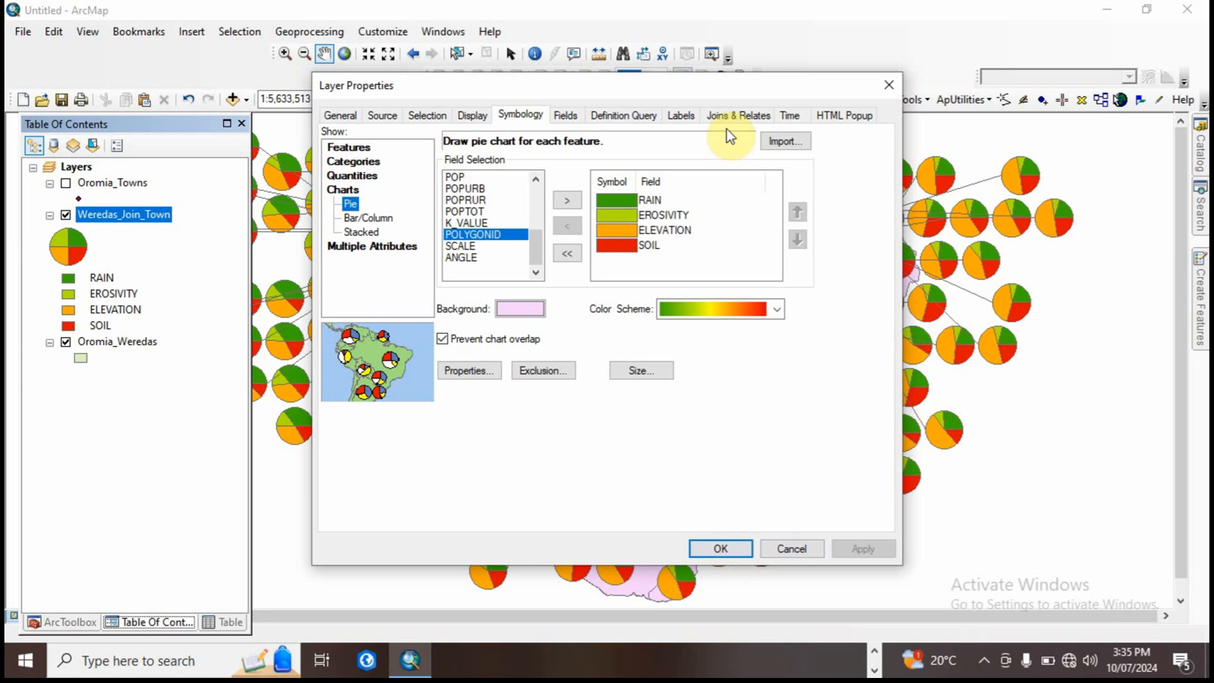
# Step: Apply the dark green-yellow-orange color scheme to the pie charts and close the layer properties
pyautogui.moveTo(720, 89); pyautogui.dragTo(833, 143)
pyautogui.click(826, 362)
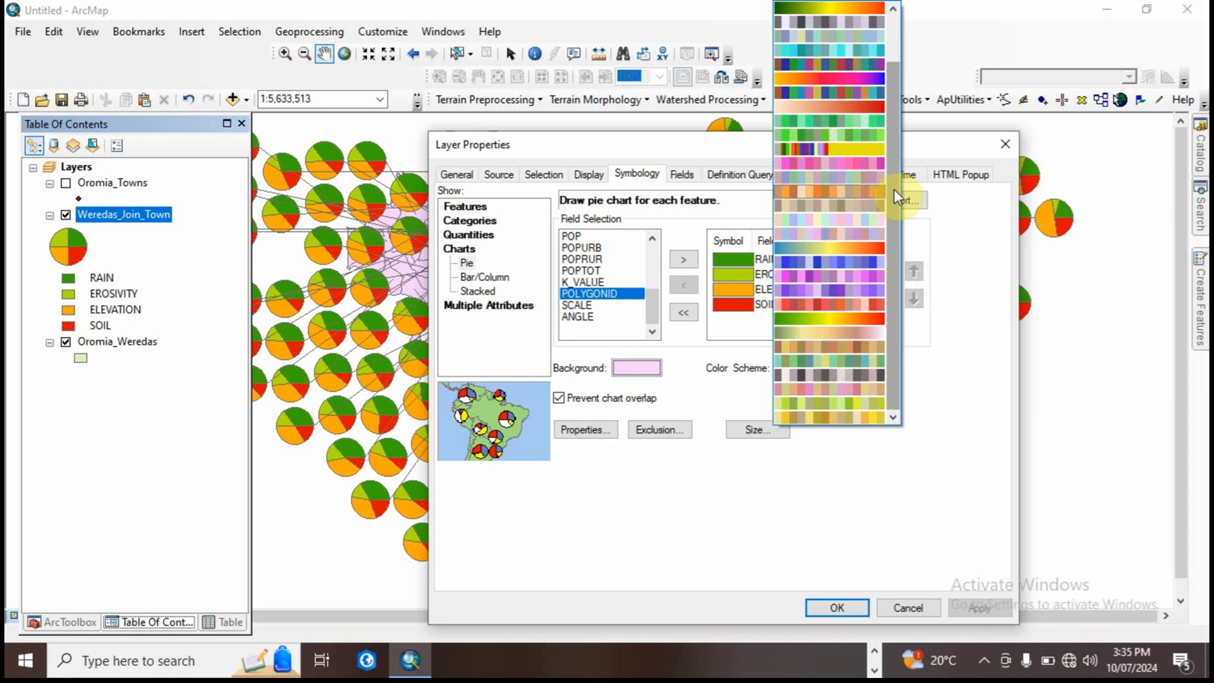
pyautogui.moveTo(894, 188); pyautogui.dragTo(899, 104)
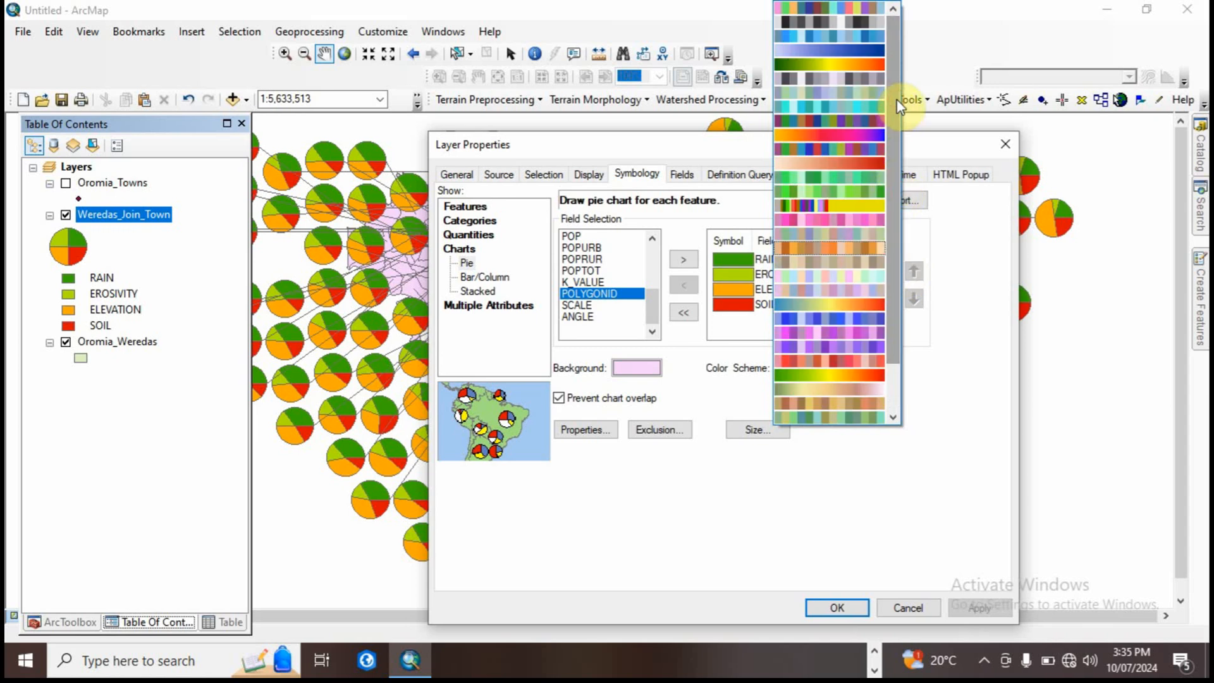
pyautogui.click(852, 65)
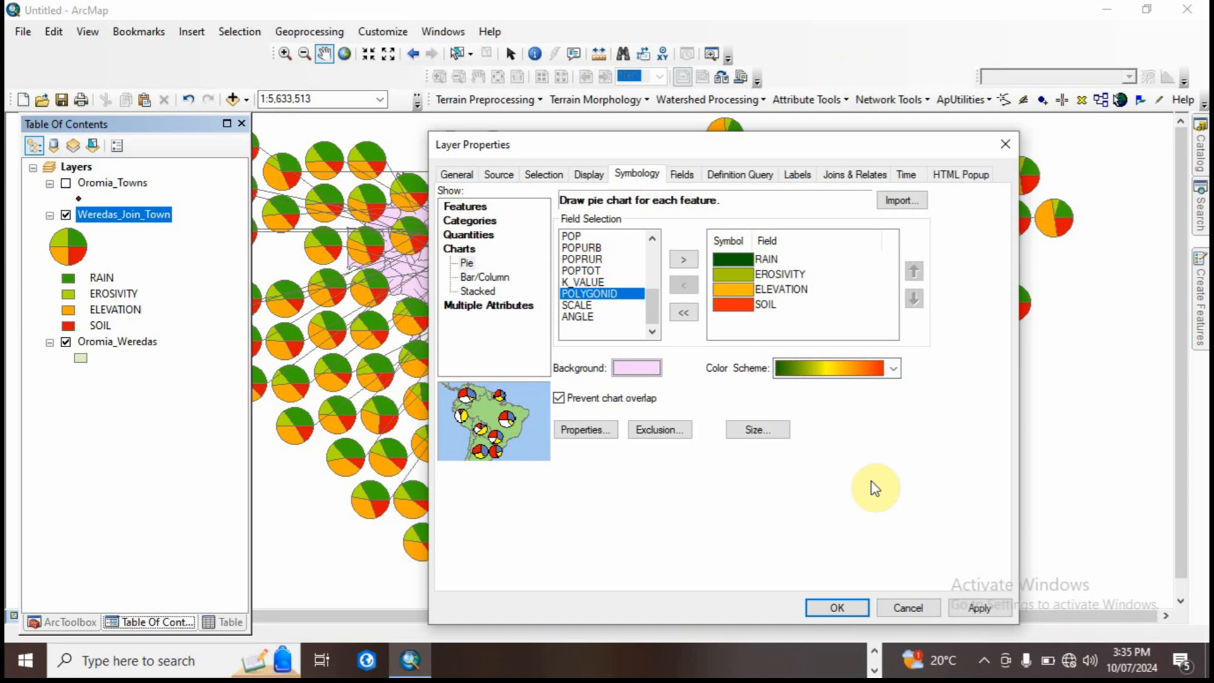
pyautogui.click(980, 607)
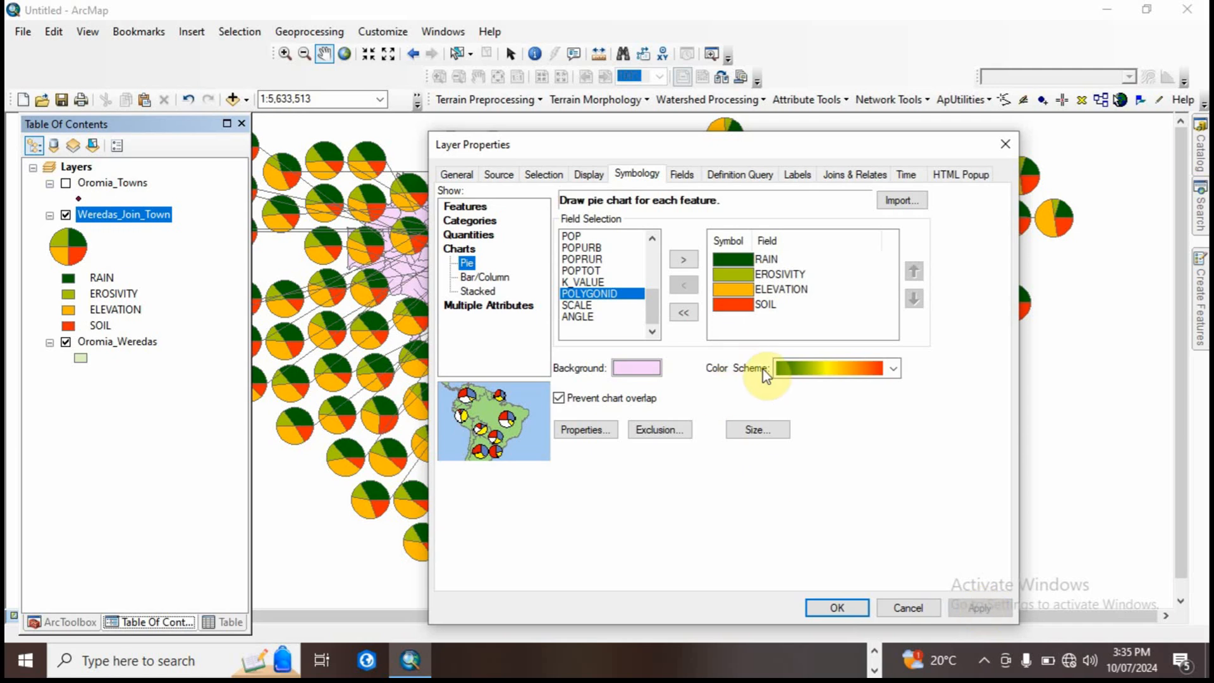
pyautogui.click(837, 608)
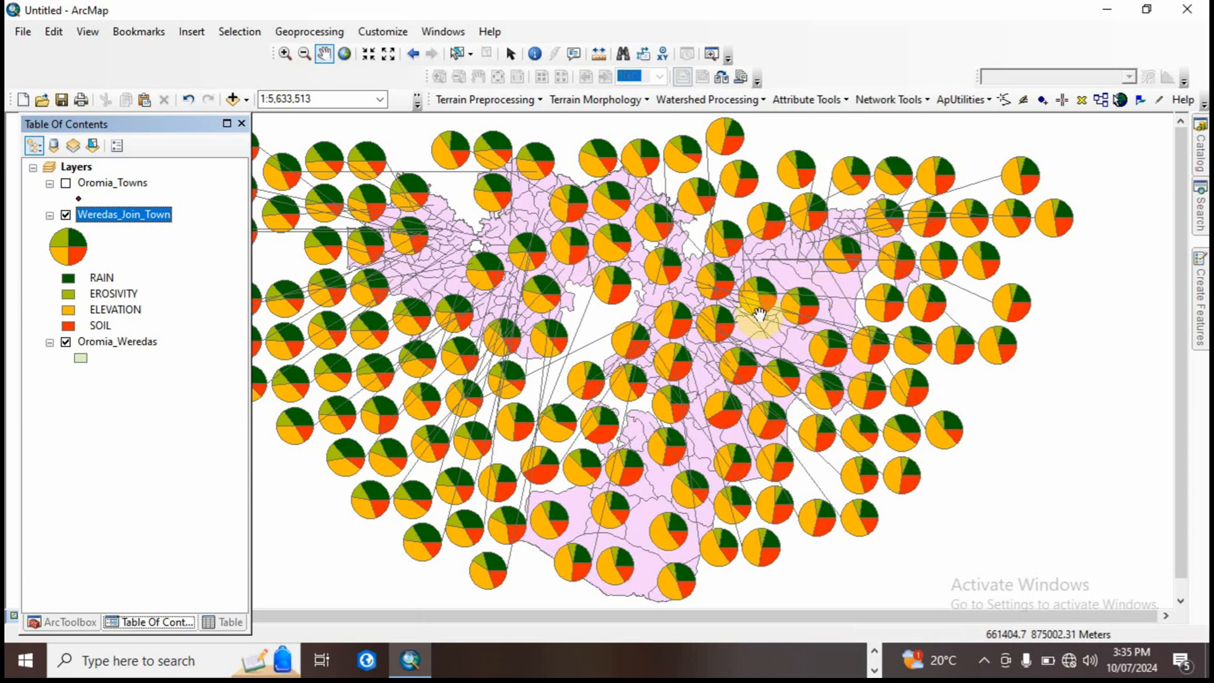
# Step: Set the fixed pie chart size of Weredas_Join_Town to 15 pts and apply it
pyautogui.rightClick(130, 215)
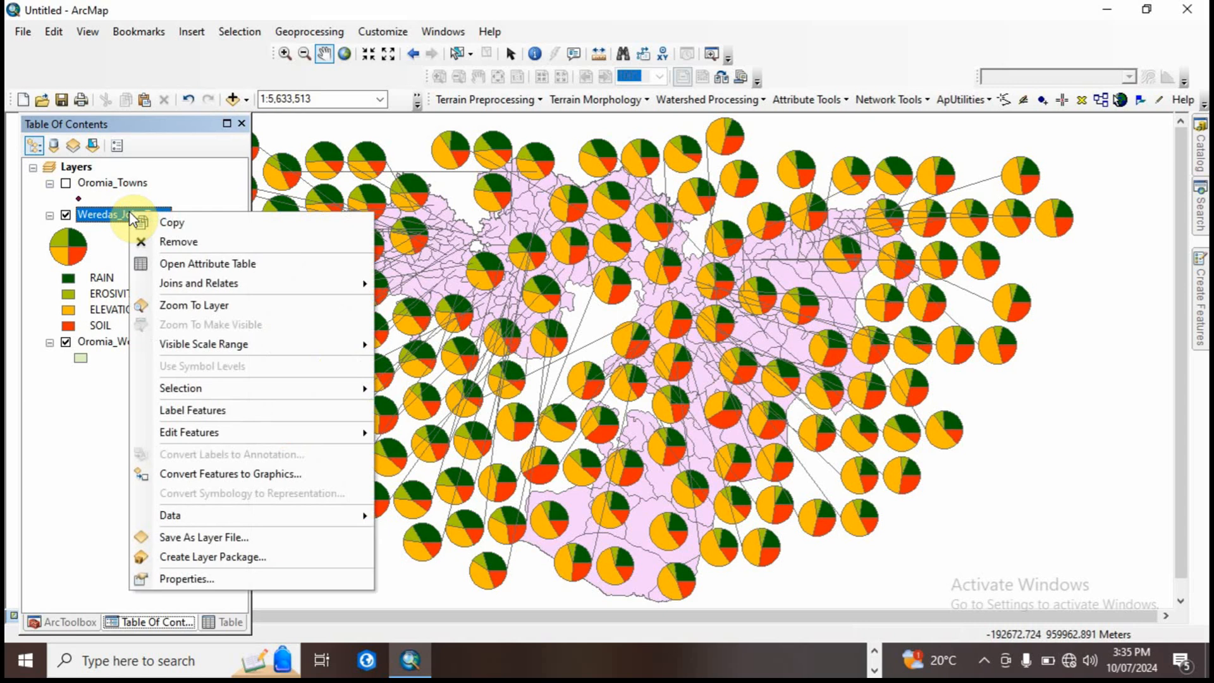
pyautogui.click(202, 579)
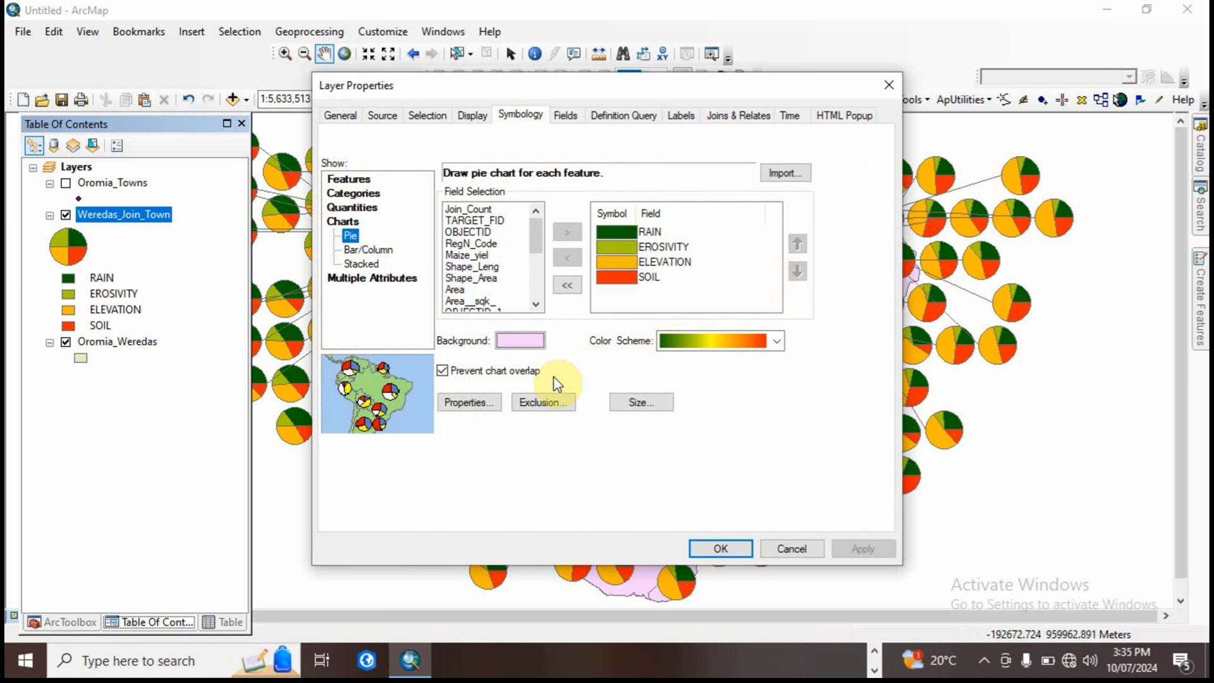
pyautogui.click(640, 403)
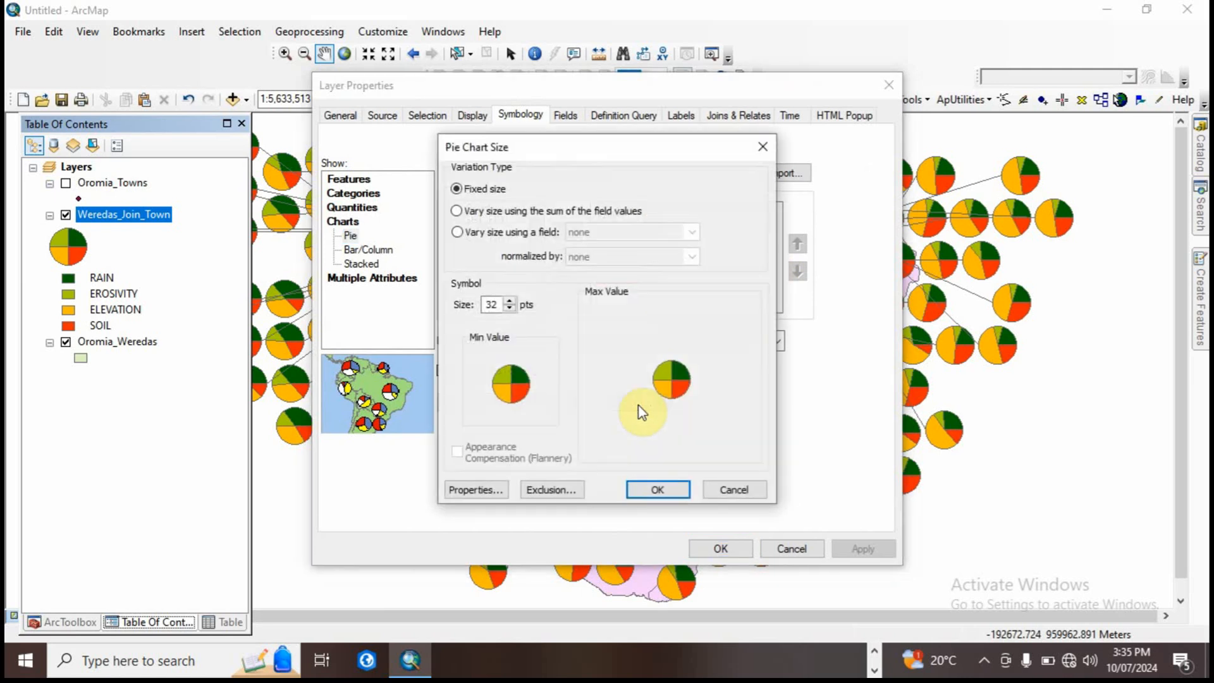
pyautogui.click(509, 309)
pyautogui.click(510, 310)
pyautogui.click(510, 310)
pyautogui.click(510, 310)
pyautogui.click(509, 310)
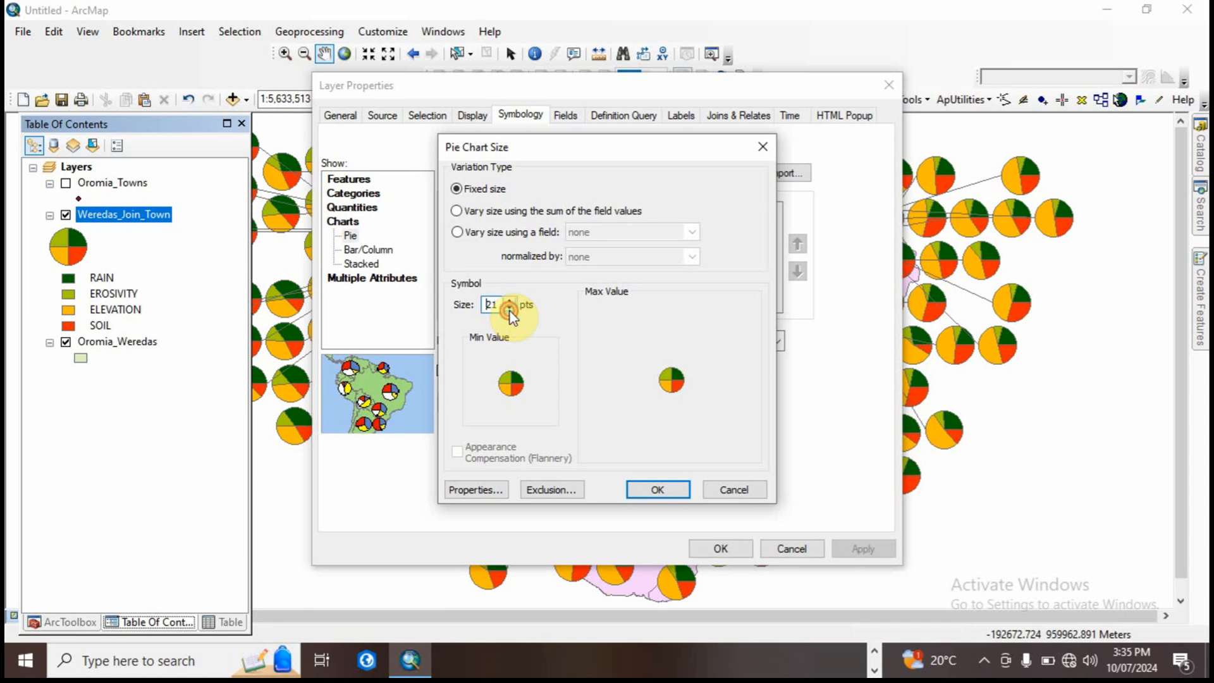
pyautogui.click(509, 310)
pyautogui.click(509, 310)
pyautogui.click(510, 310)
pyautogui.click(510, 310)
pyautogui.click(510, 309)
pyautogui.click(509, 310)
pyautogui.click(658, 490)
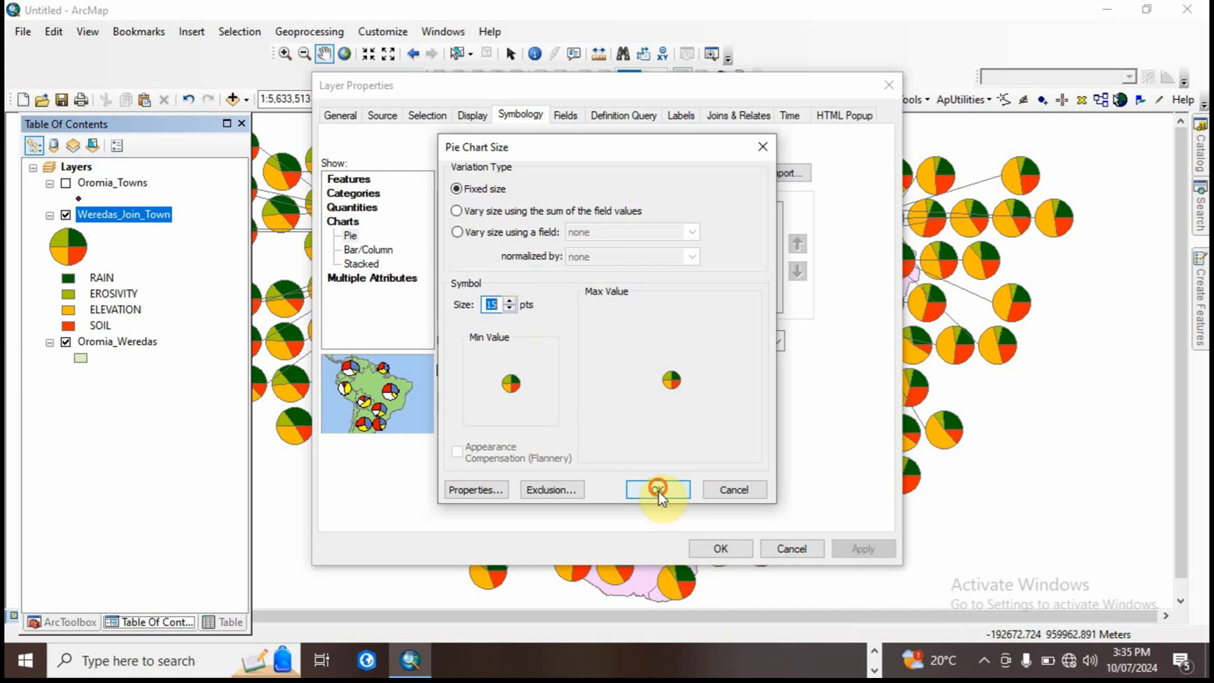
pyautogui.click(862, 549)
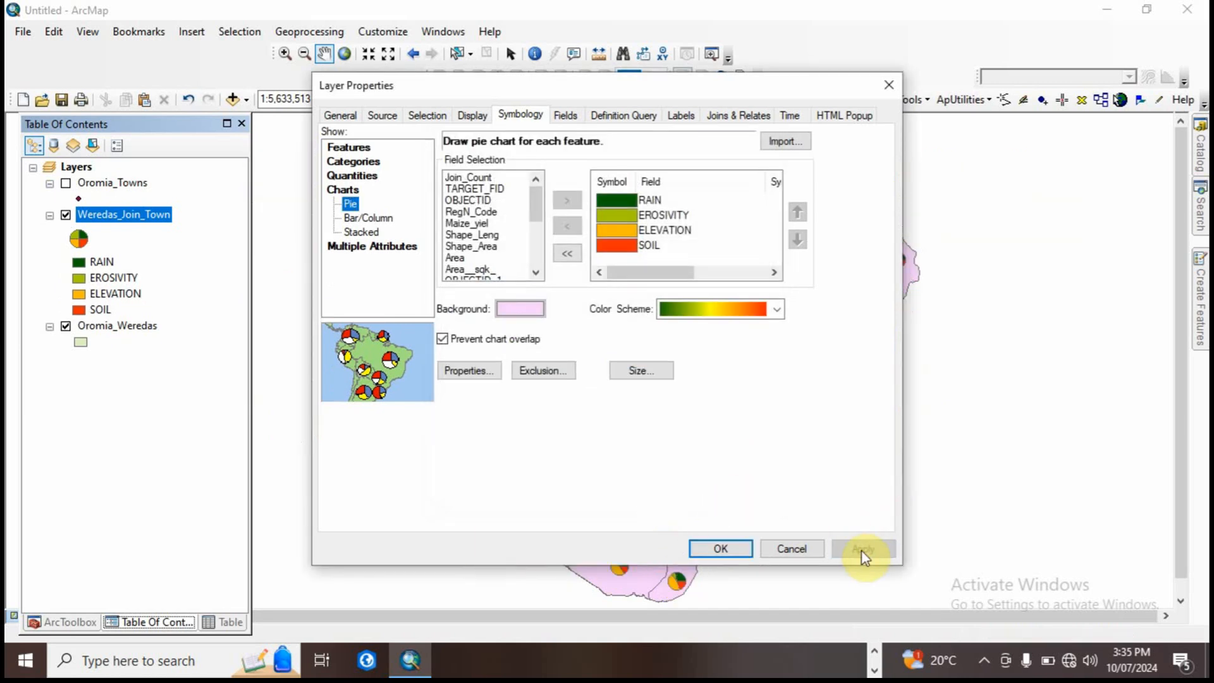
# Step: Close the layer properties and examine the pie charts over the eastern weredas at a closer zoom
pyautogui.click(735, 548)
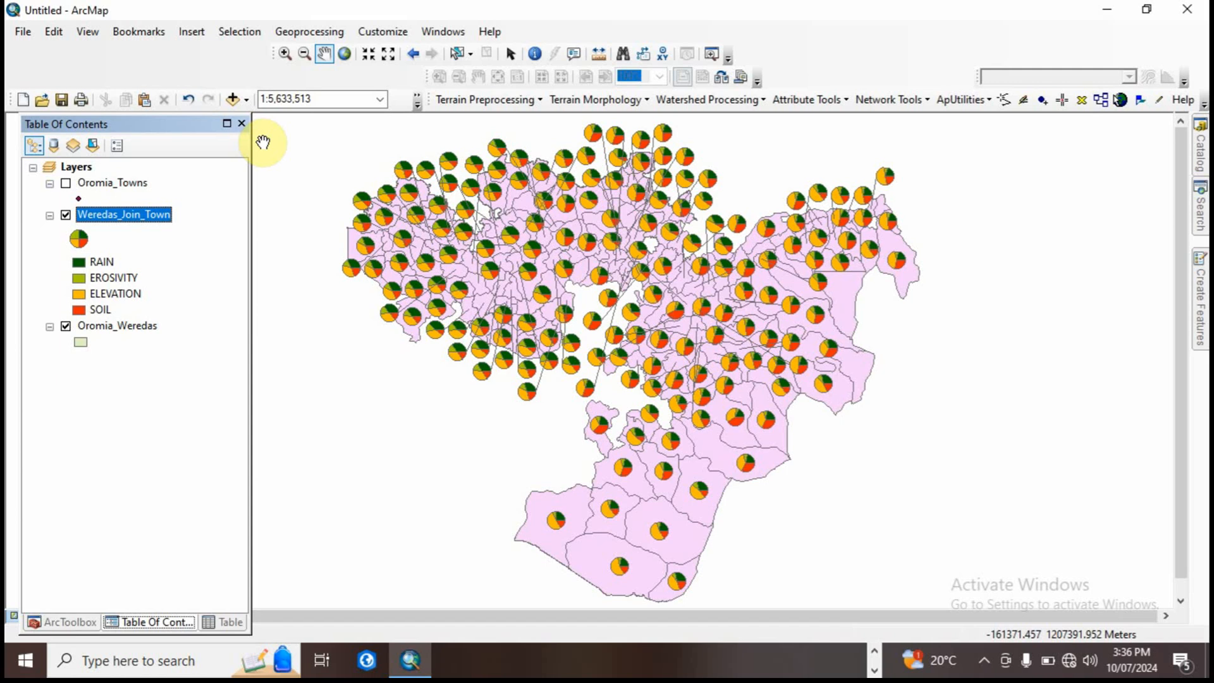
pyautogui.click(285, 53)
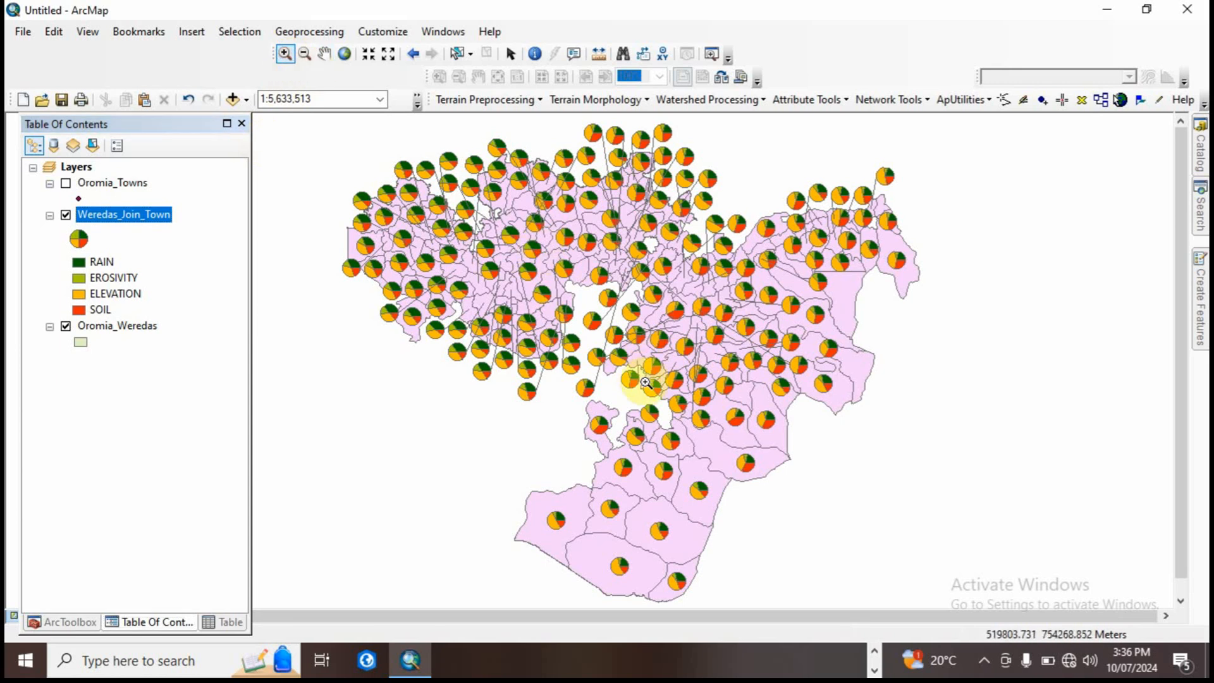
pyautogui.moveTo(639, 419); pyautogui.dragTo(816, 260)
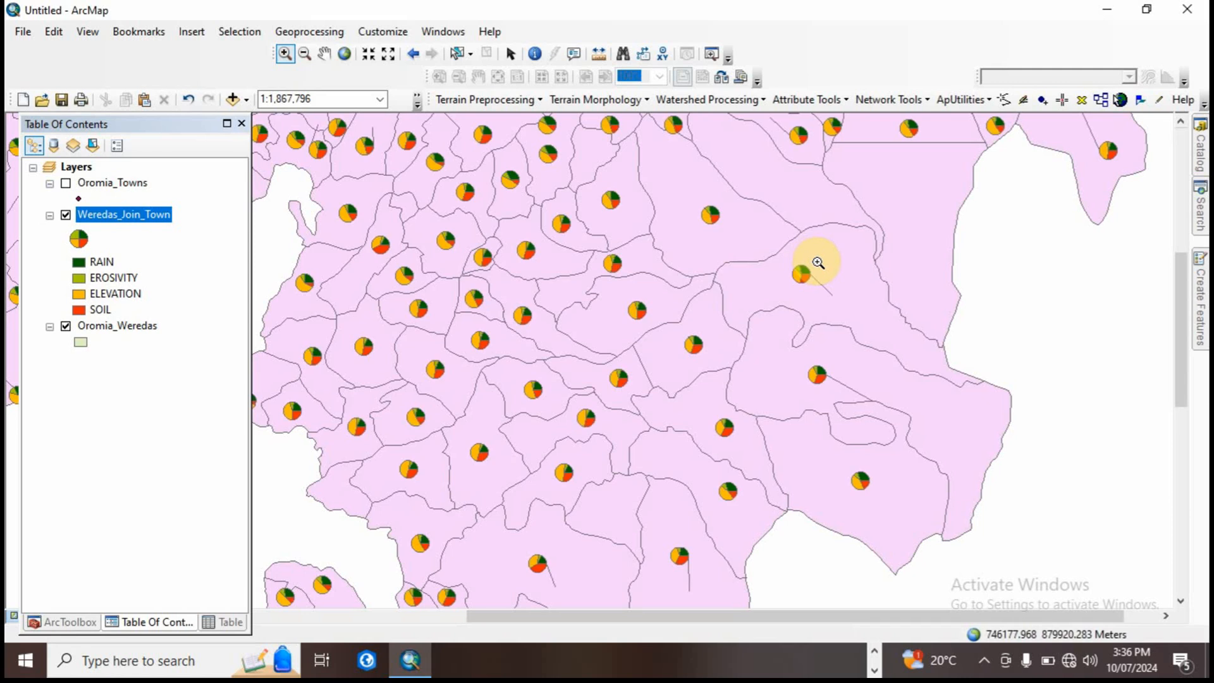
pyautogui.click(323, 53)
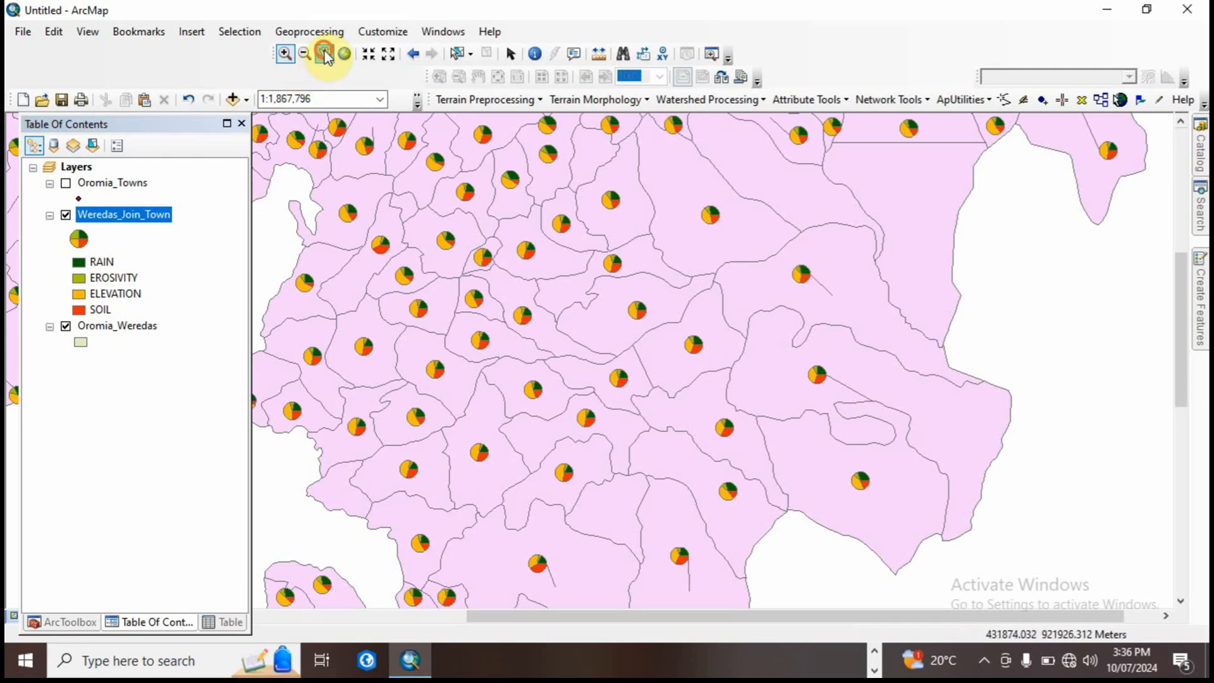
pyautogui.moveTo(552, 263)
pyautogui.mouseDown()
pyautogui.moveTo(522, 282)
pyautogui.moveTo(713, 372)
pyautogui.moveTo(563, 330)
pyautogui.mouseUp()
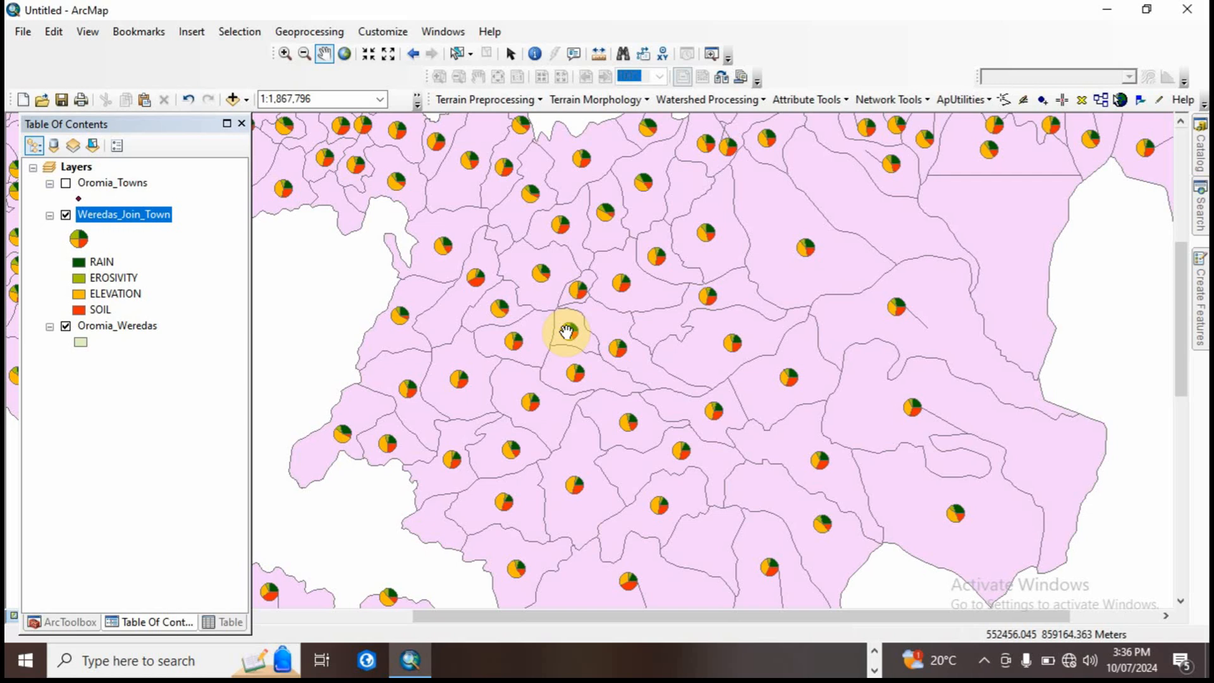
# Step: Change the fill color of the RAIN slice in the Weredas_Join_Town pie chart symbology to dark blue
pyautogui.click(81, 268)
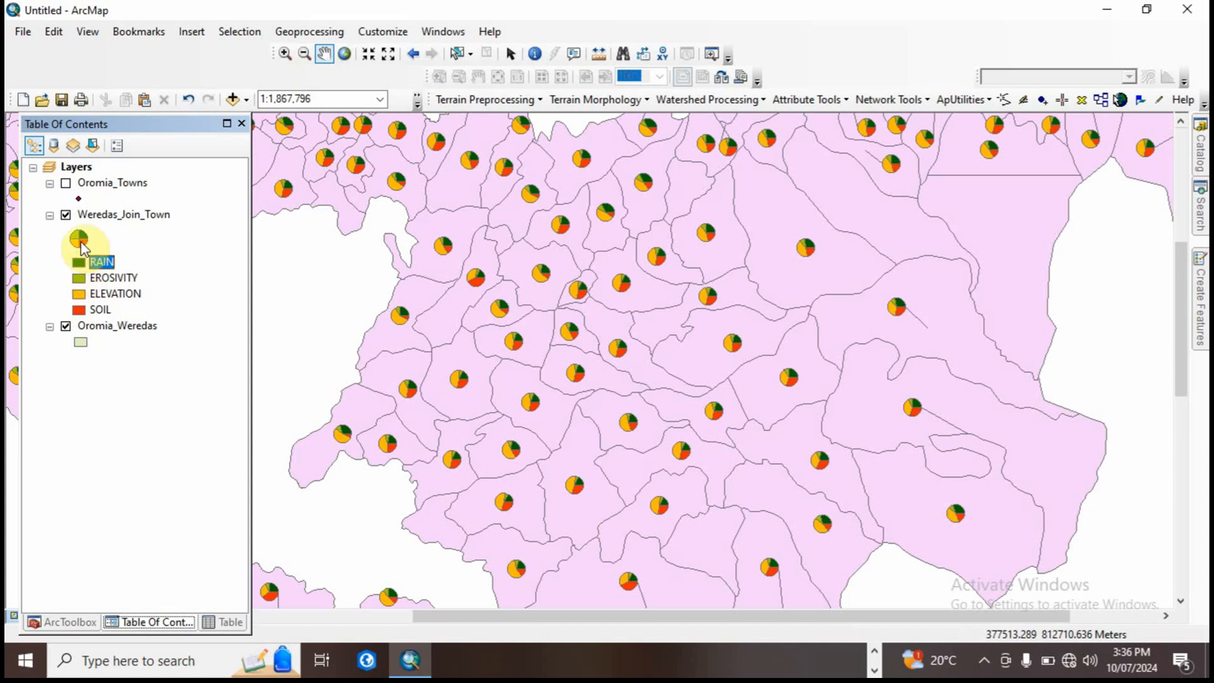
pyautogui.rightClick(89, 217)
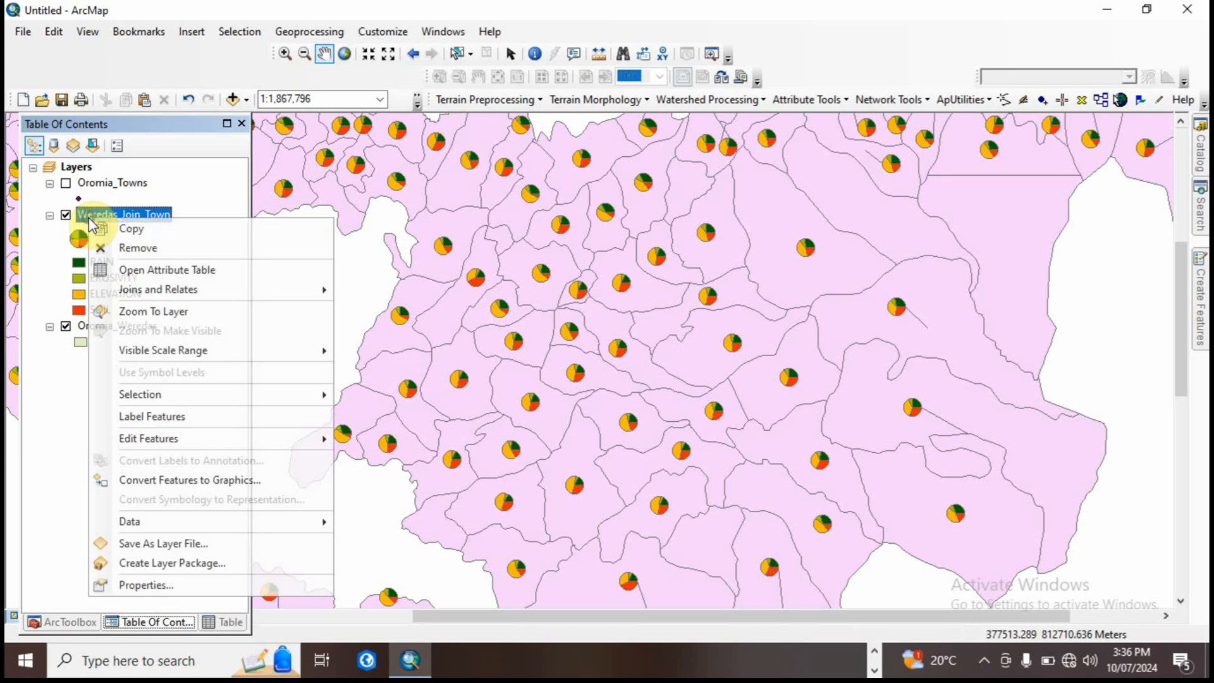
pyautogui.click(158, 578)
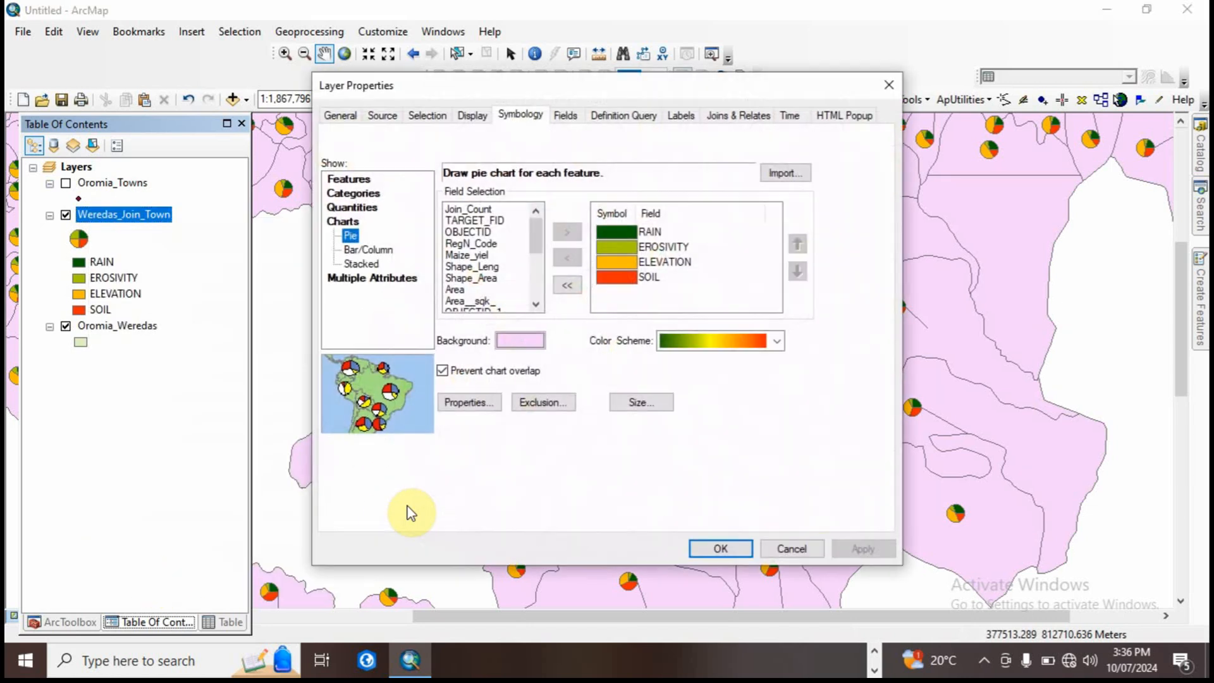
pyautogui.click(622, 235)
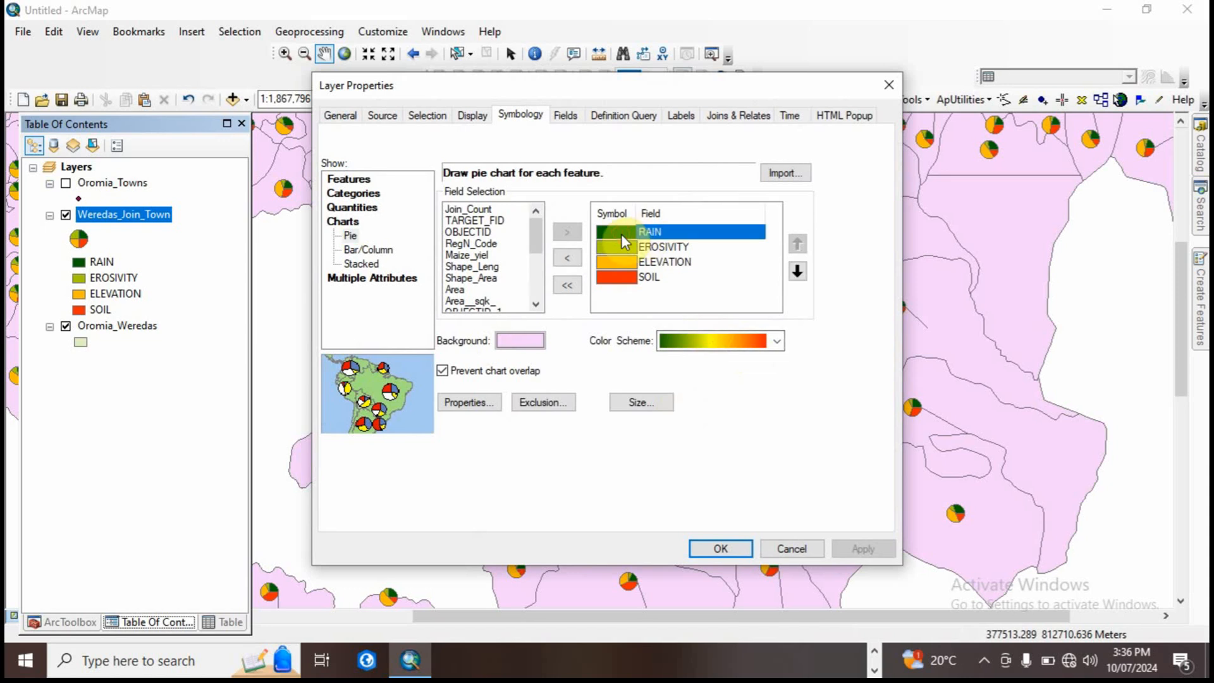
pyautogui.doubleClick(621, 232)
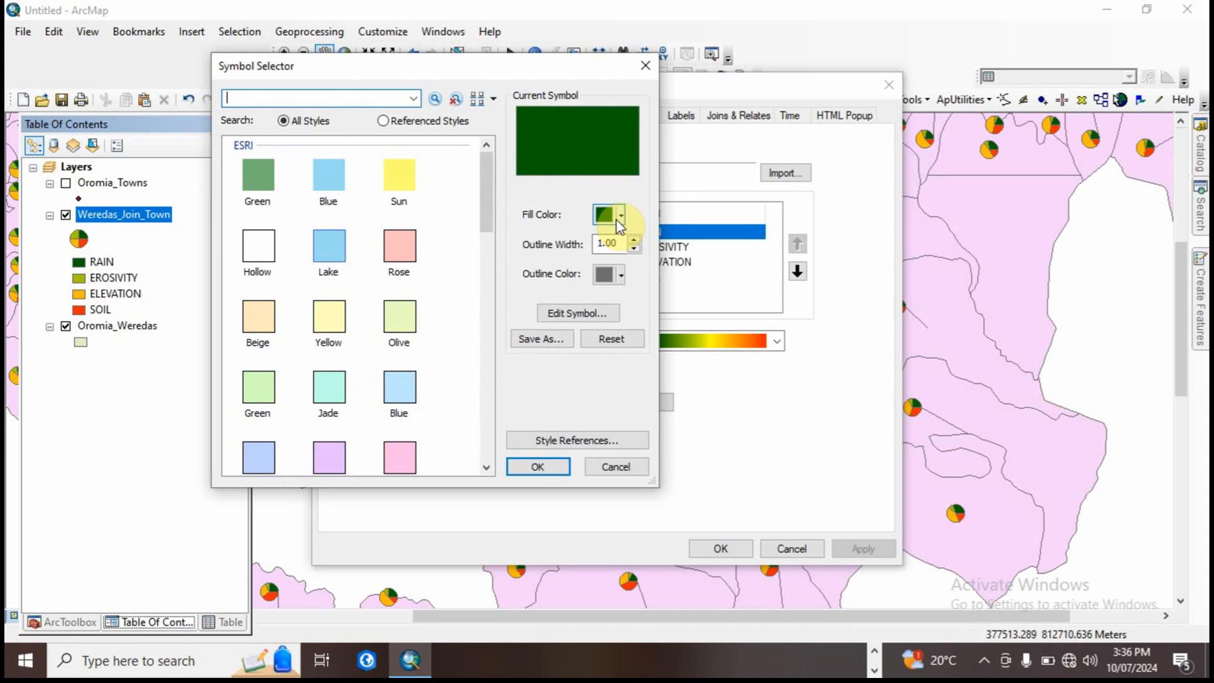
pyautogui.click(608, 215)
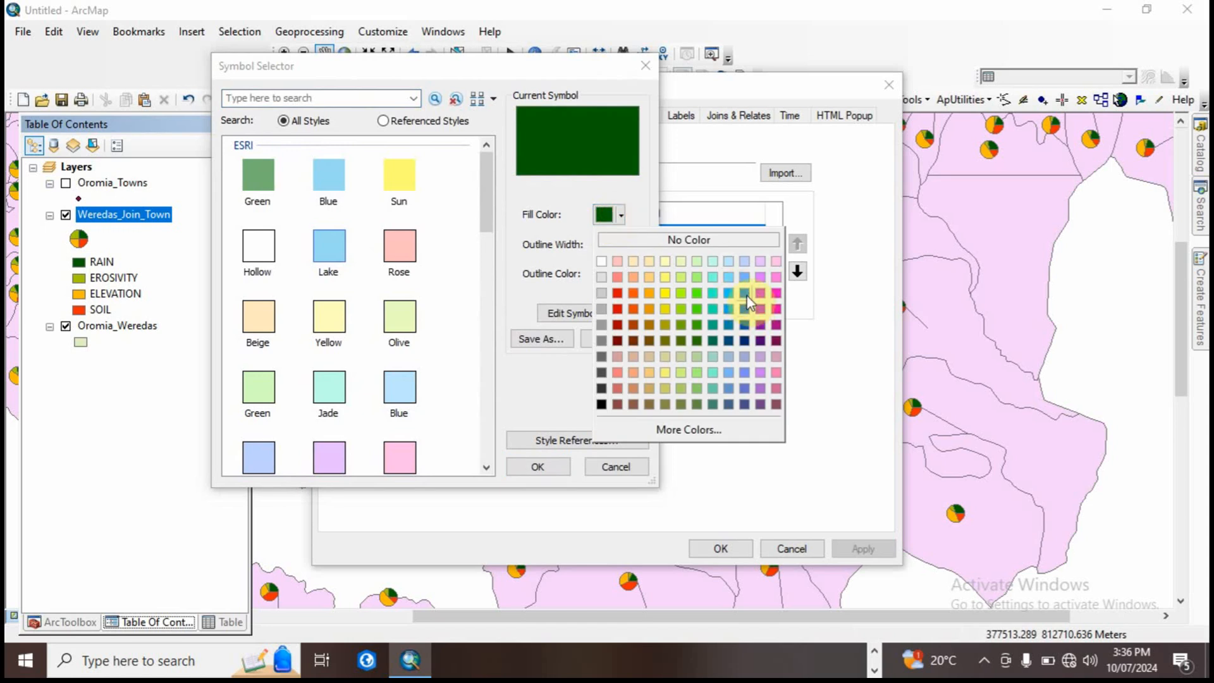
pyautogui.click(747, 327)
pyautogui.click(541, 468)
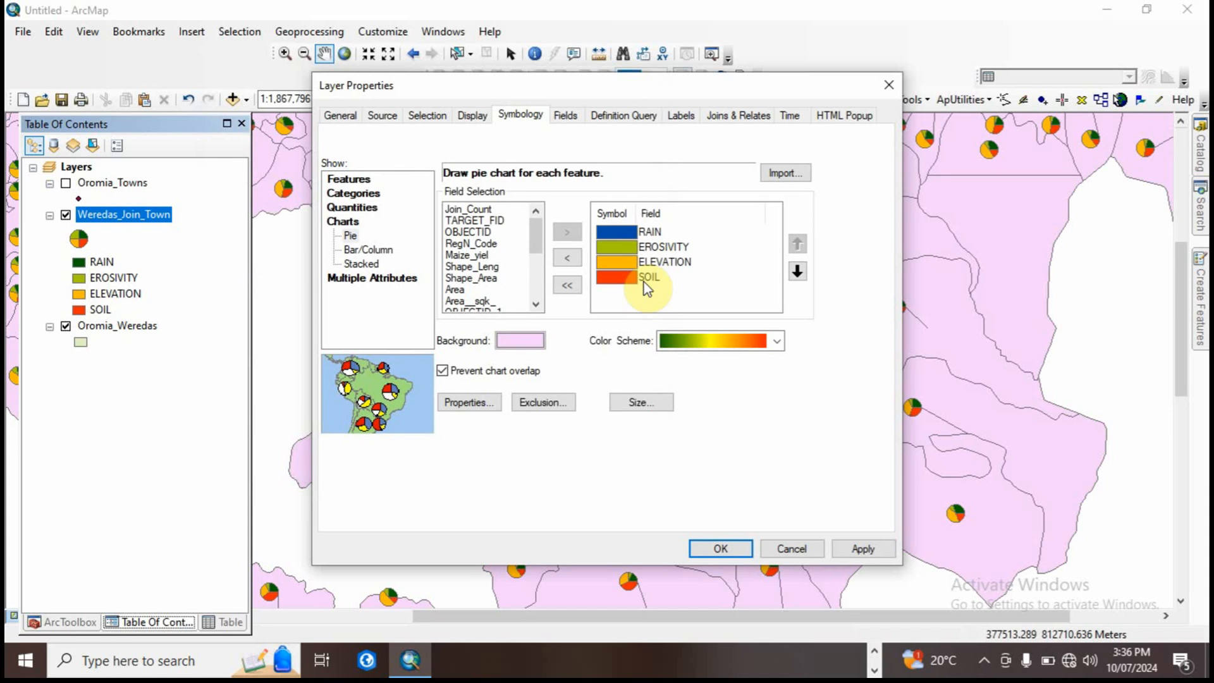
# Step: Set the EROSIVITY pie slice symbol to a gray fill with an outline width of 0
pyautogui.doubleClick(625, 244)
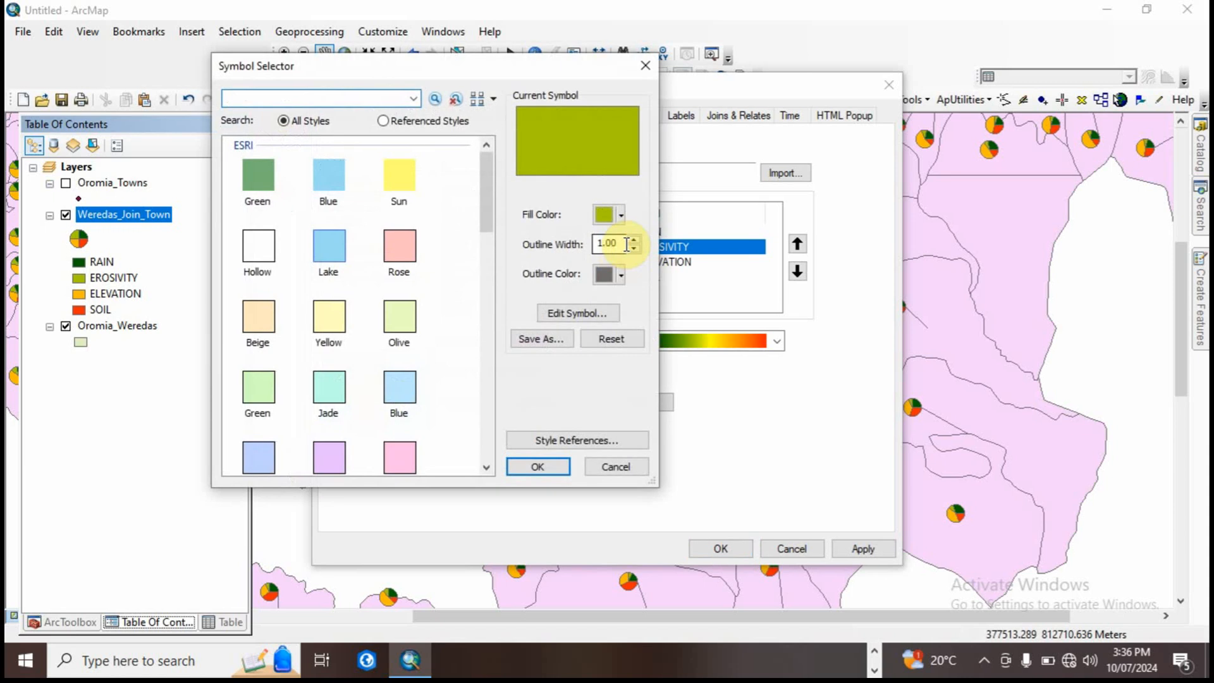
pyautogui.click(607, 217)
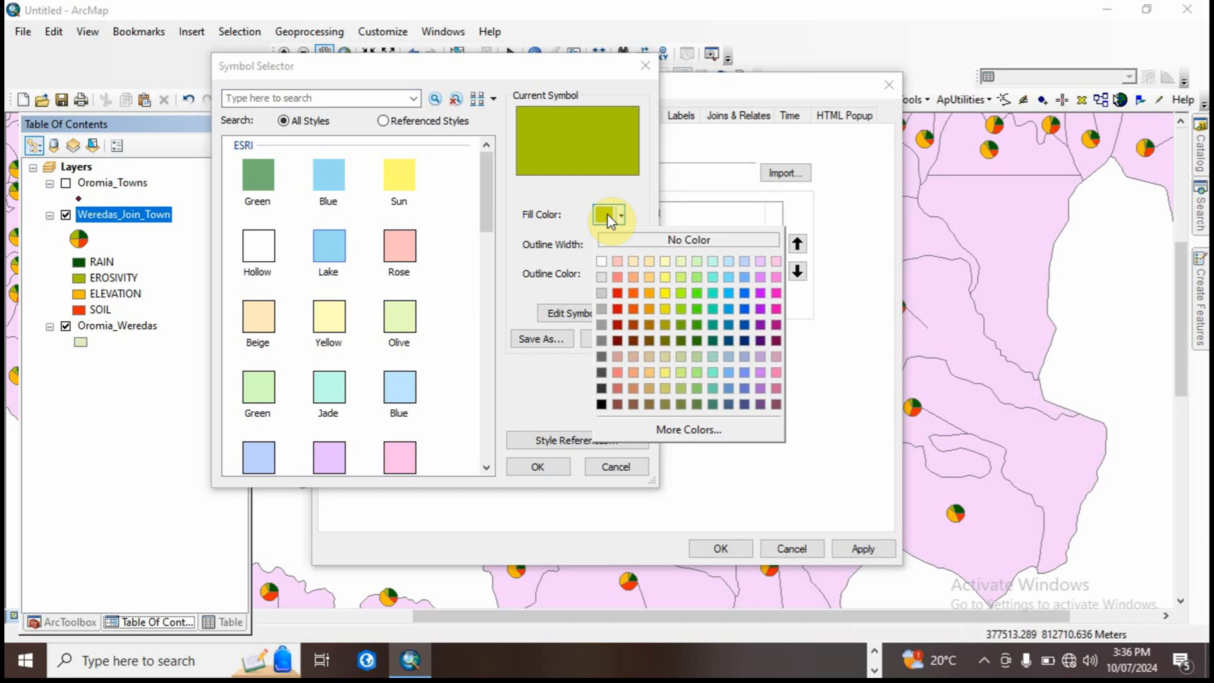
pyautogui.click(601, 324)
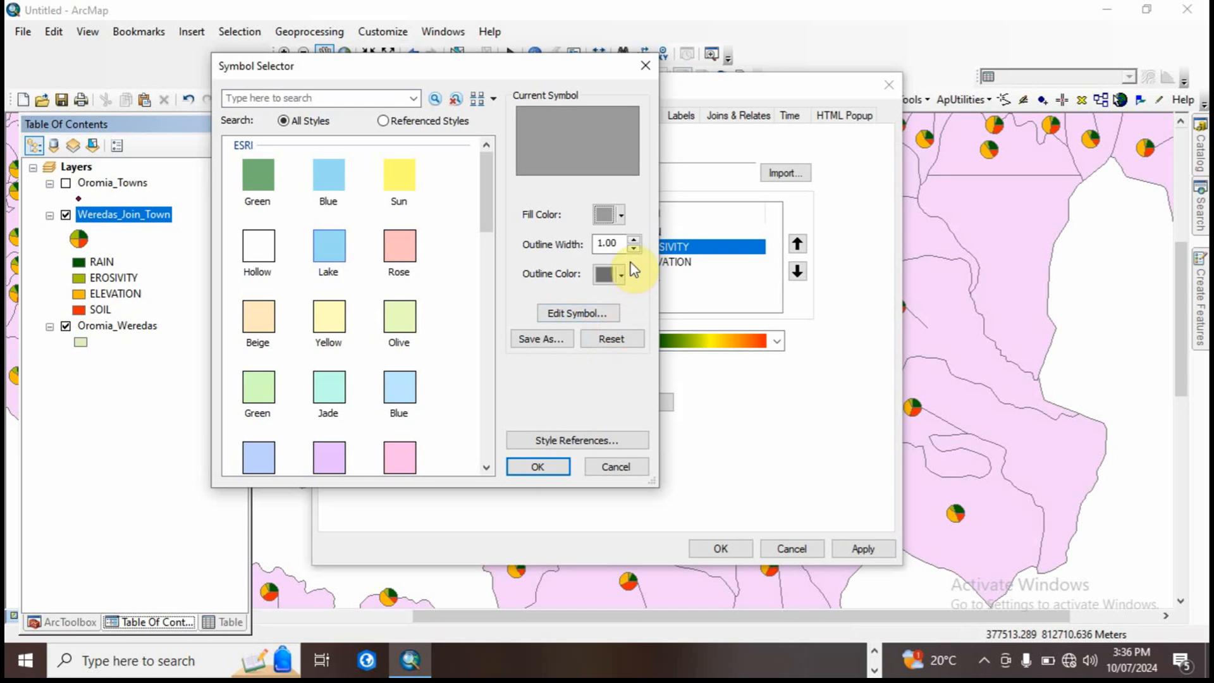
pyautogui.click(634, 241)
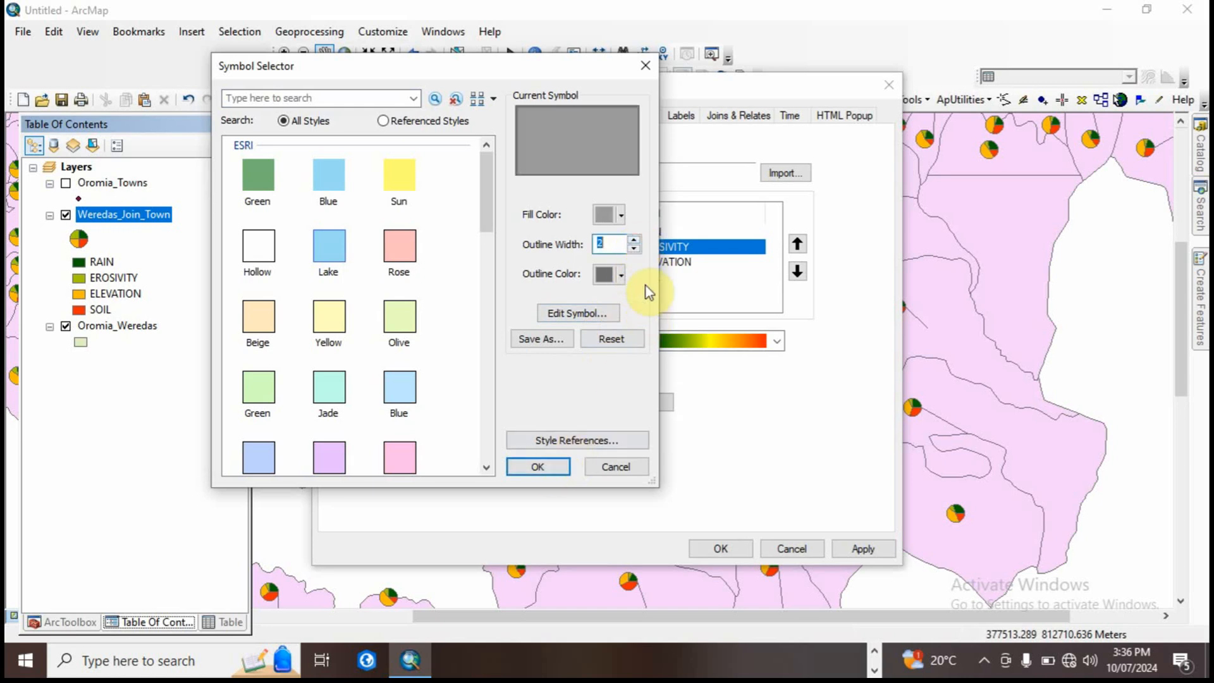
pyautogui.click(634, 248)
pyautogui.click(634, 248)
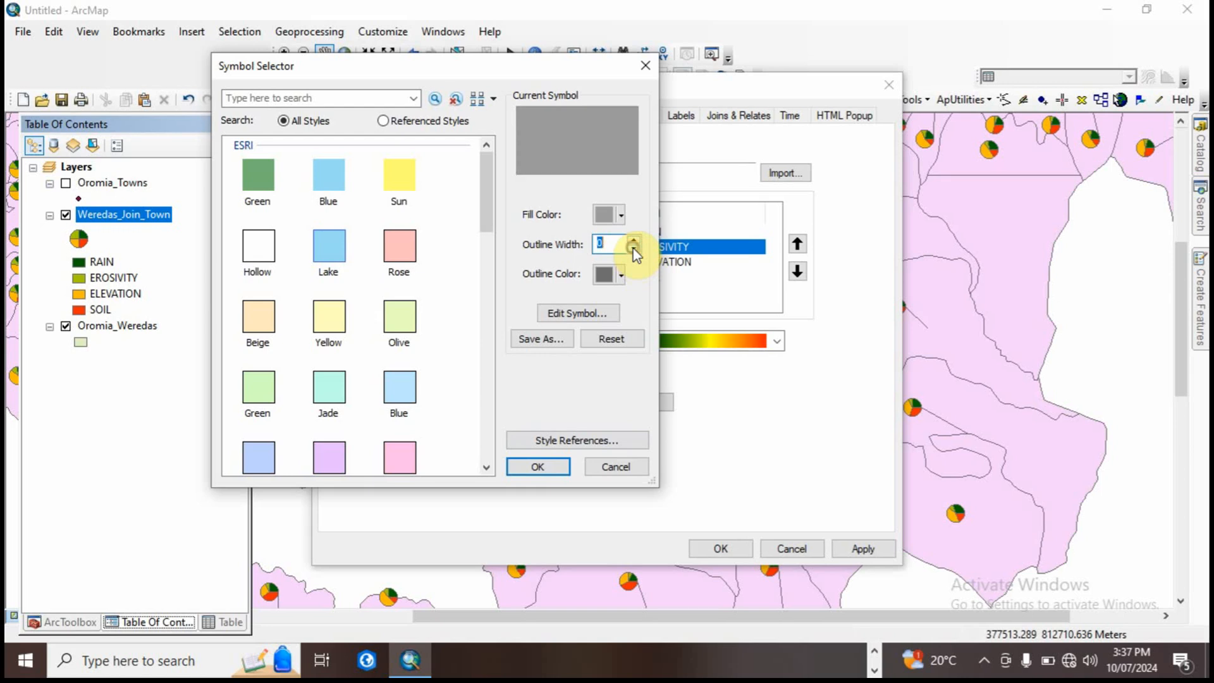
pyautogui.click(545, 468)
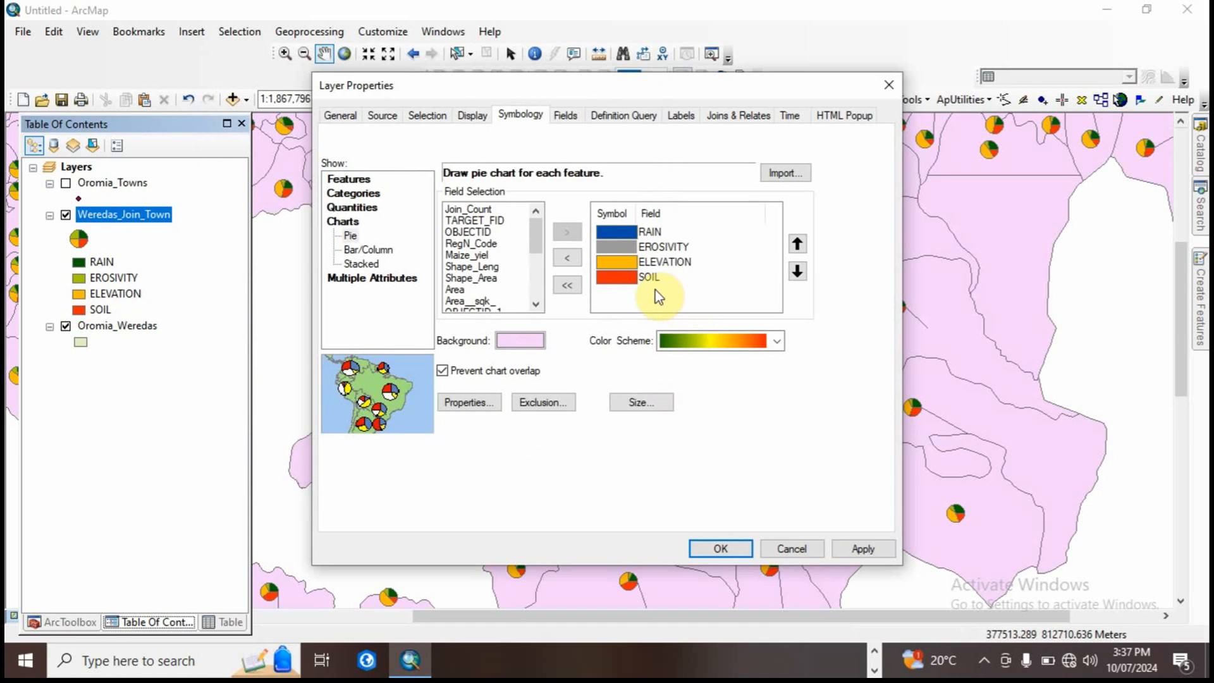
# Step: Change the ELEVATION slice fill to bright yellow, apply the new slice colors and review the recolored pie charts
pyautogui.doubleClick(628, 260)
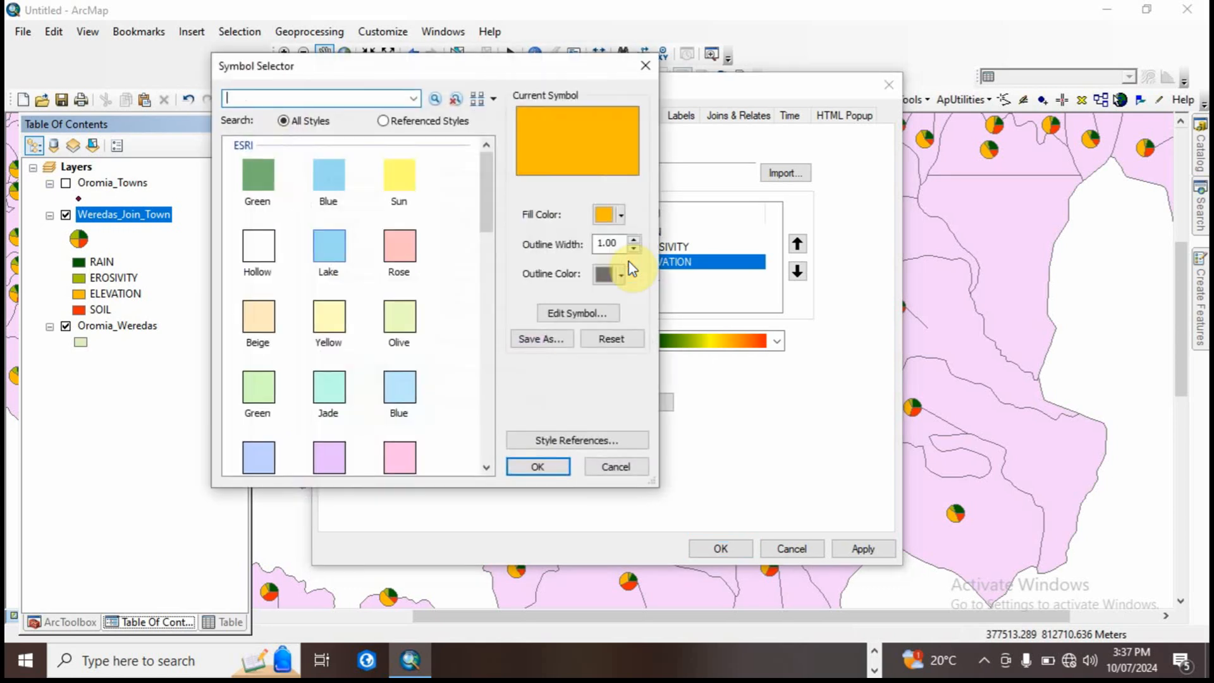
pyautogui.click(607, 221)
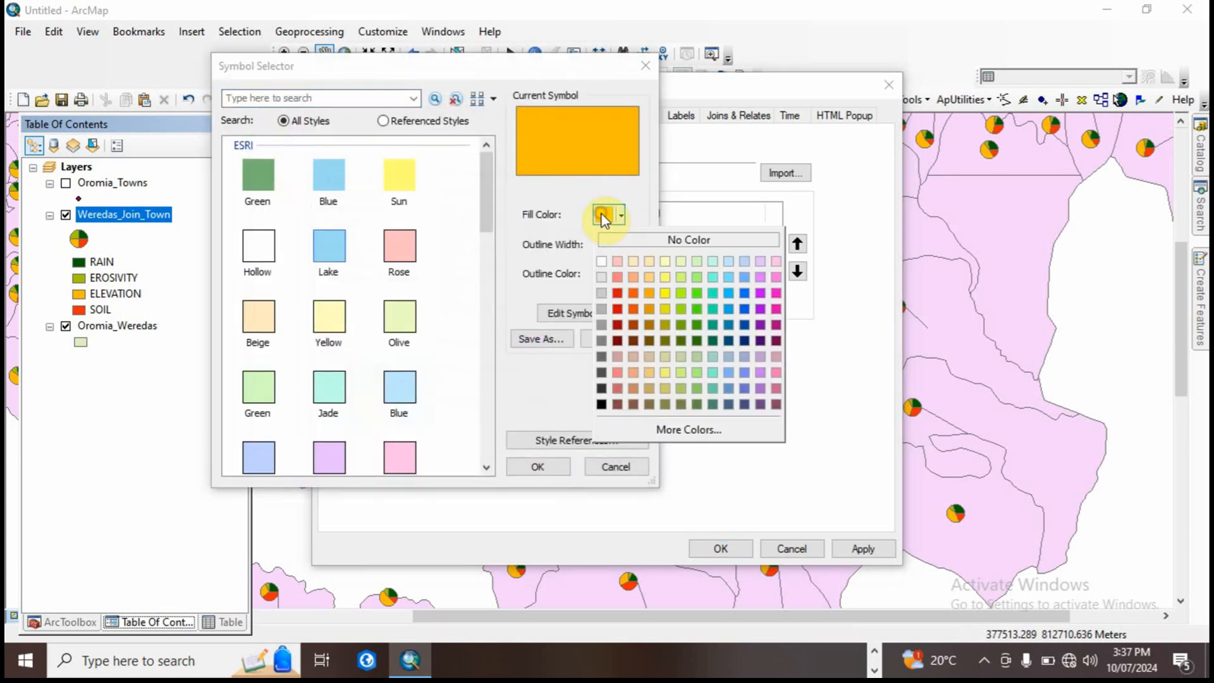
pyautogui.click(664, 292)
pyautogui.click(548, 467)
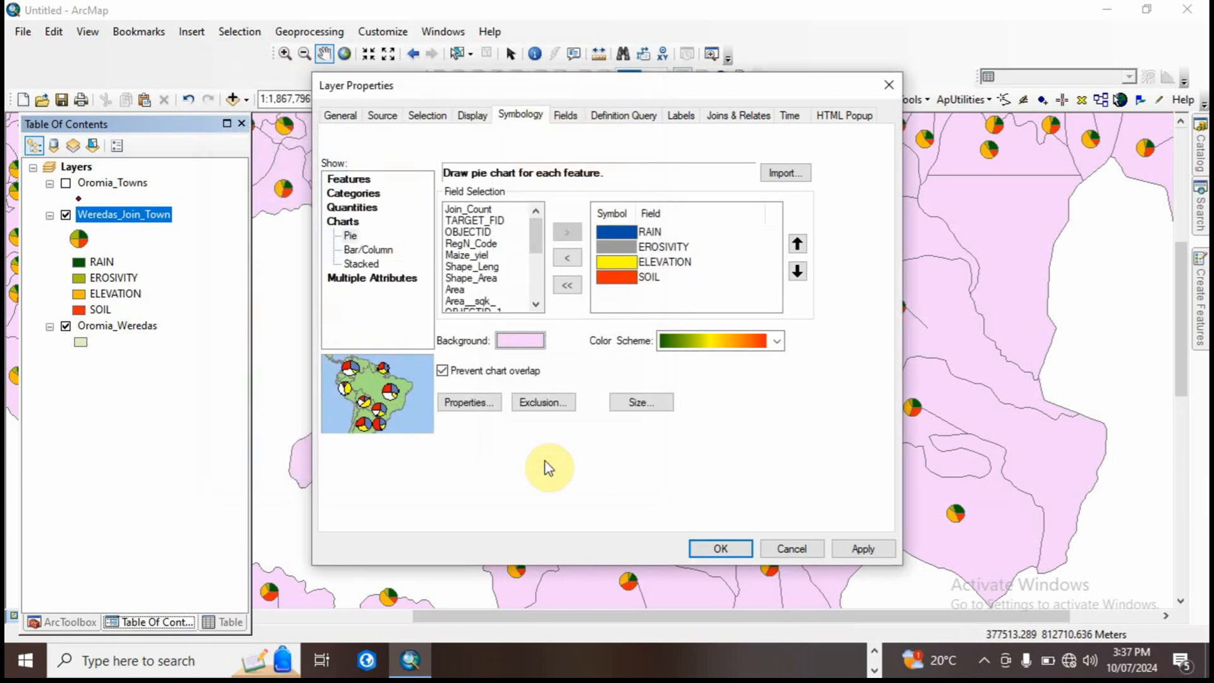
pyautogui.click(862, 548)
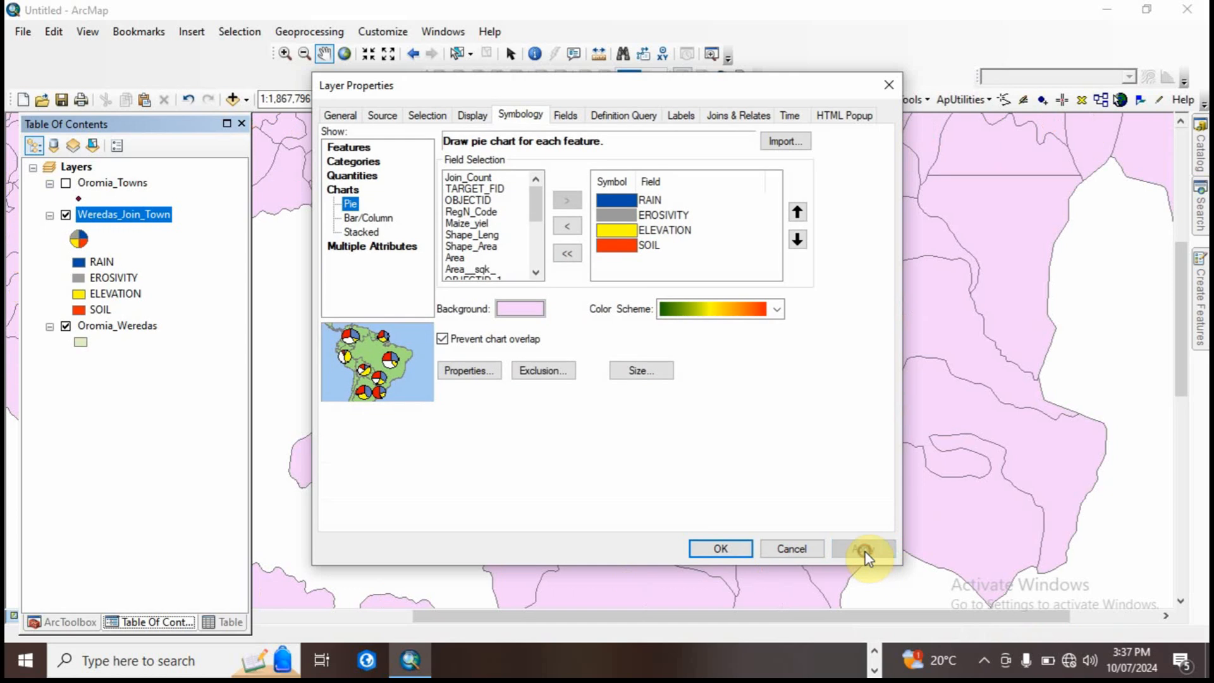
pyautogui.click(721, 549)
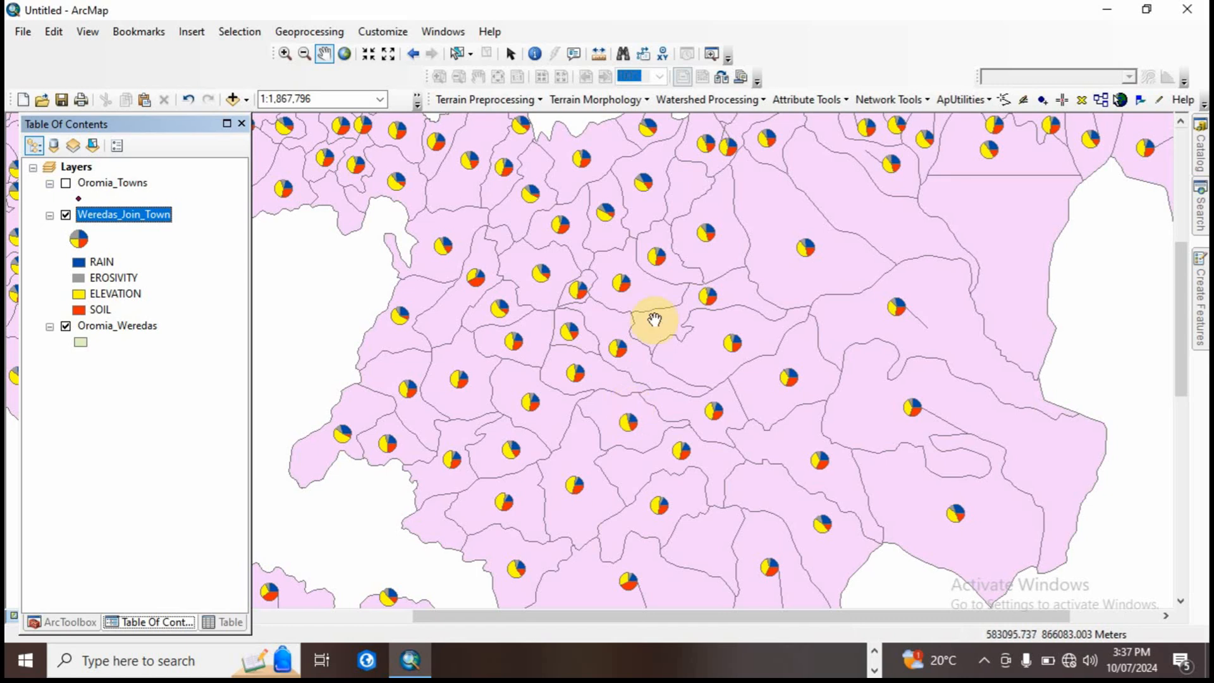
pyautogui.moveTo(619, 320); pyautogui.dragTo(637, 421)
pyautogui.moveTo(564, 436); pyautogui.dragTo(670, 366)
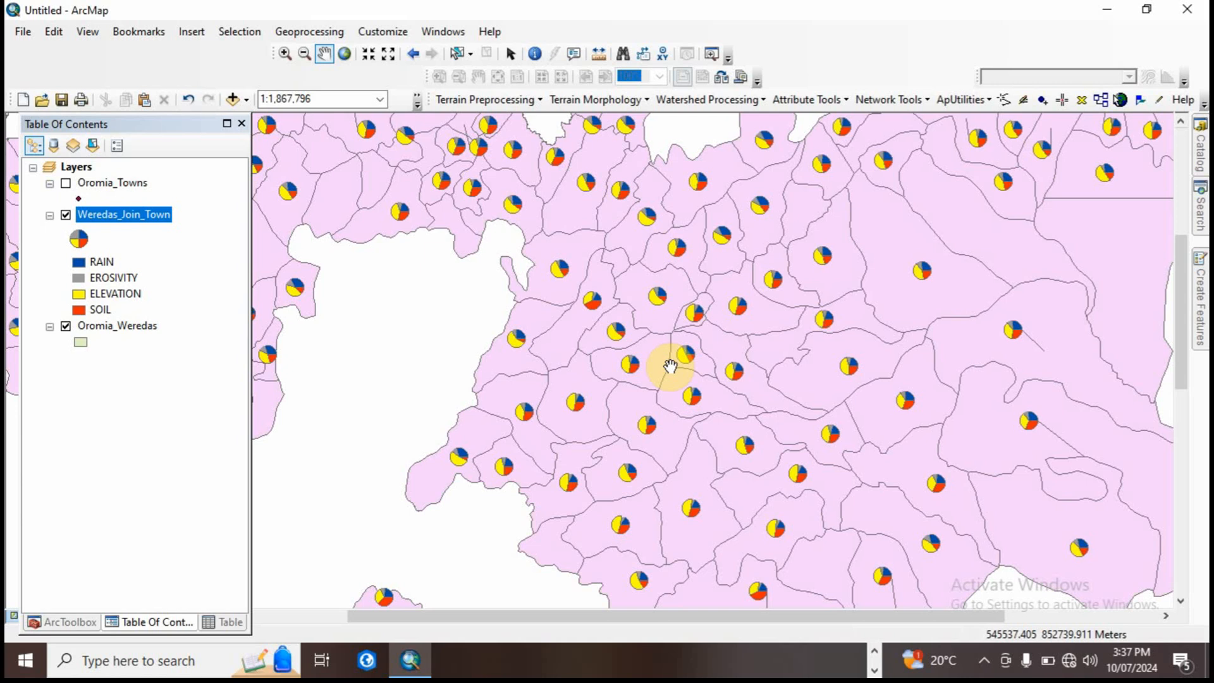
pyautogui.rightClick(130, 218)
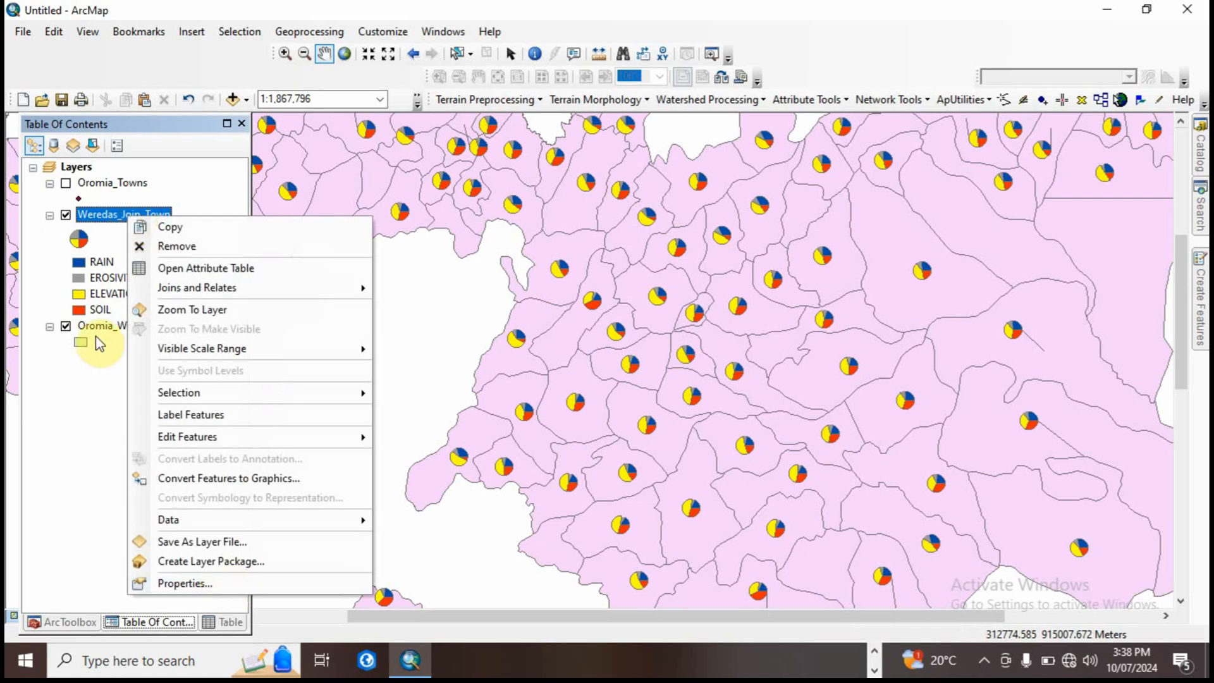
pyautogui.click(191, 576)
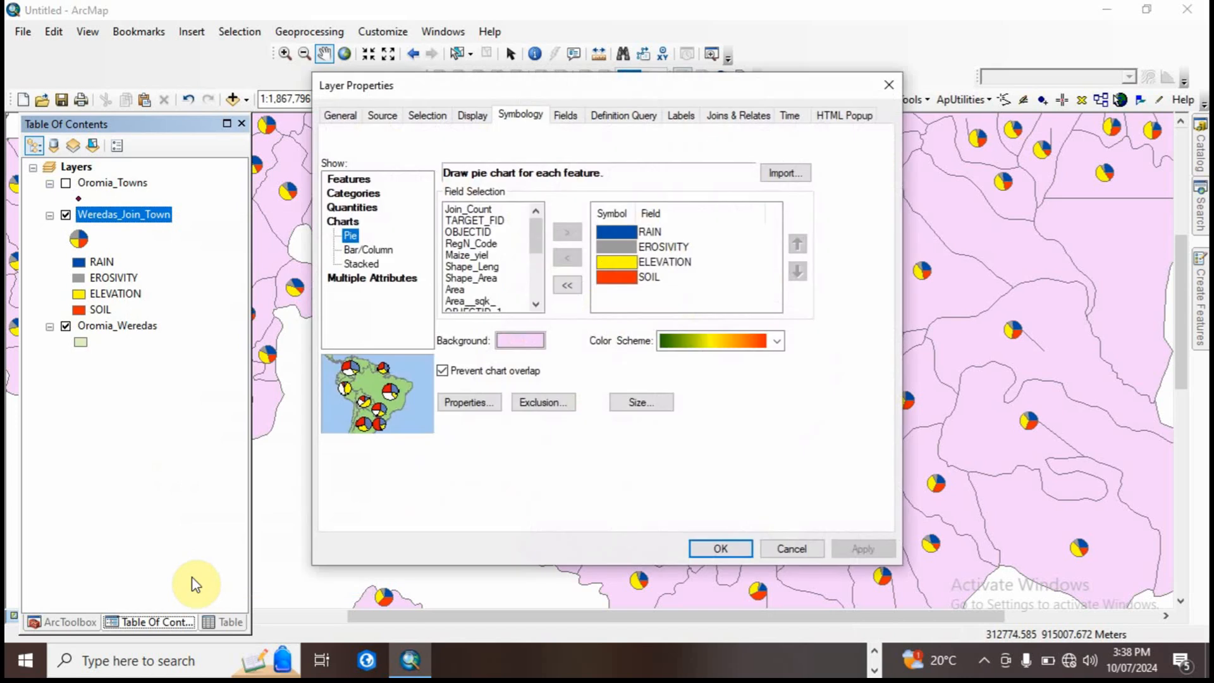
pyautogui.click(383, 251)
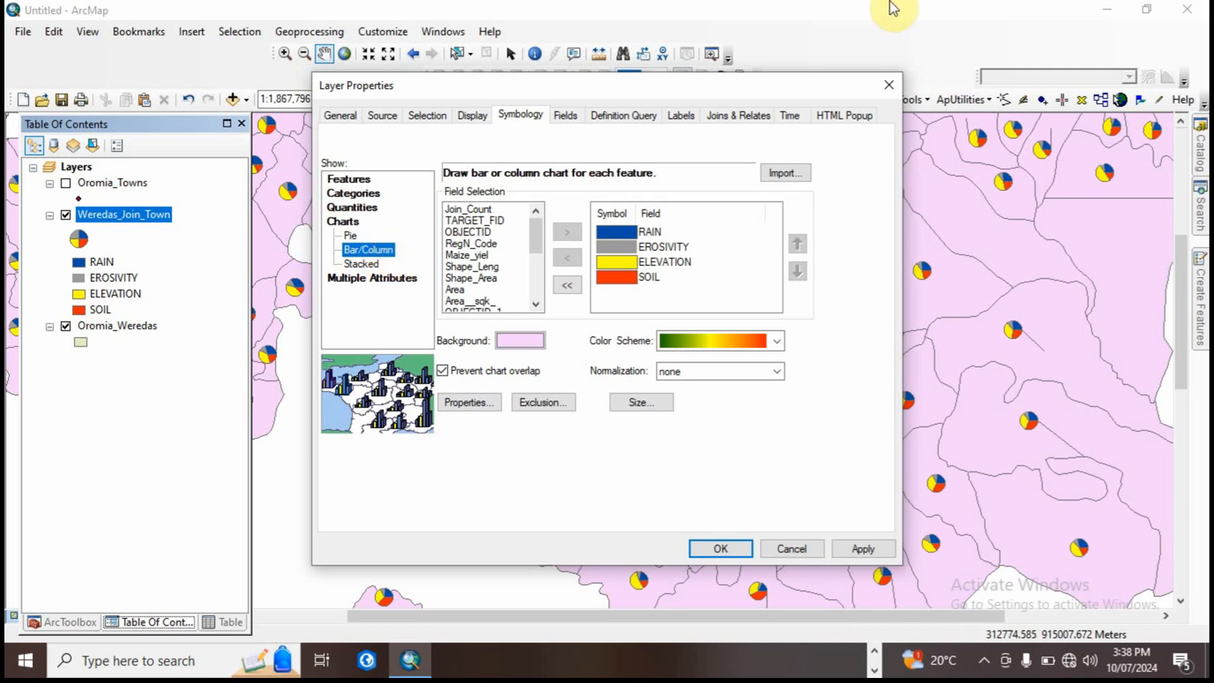
pyautogui.click(889, 86)
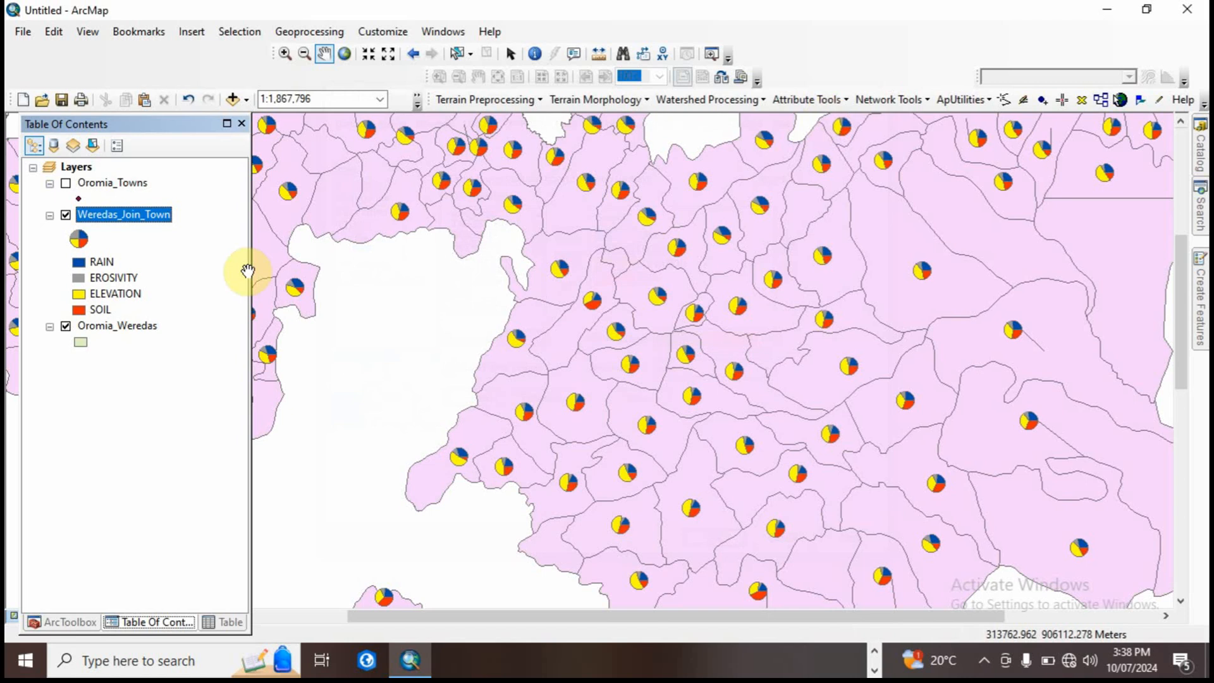
# Step: Save the Weredas_Join_Town layer as the layer file Weredas_Join_Town.lyr in the Output2 folder
pyautogui.rightClick(120, 210)
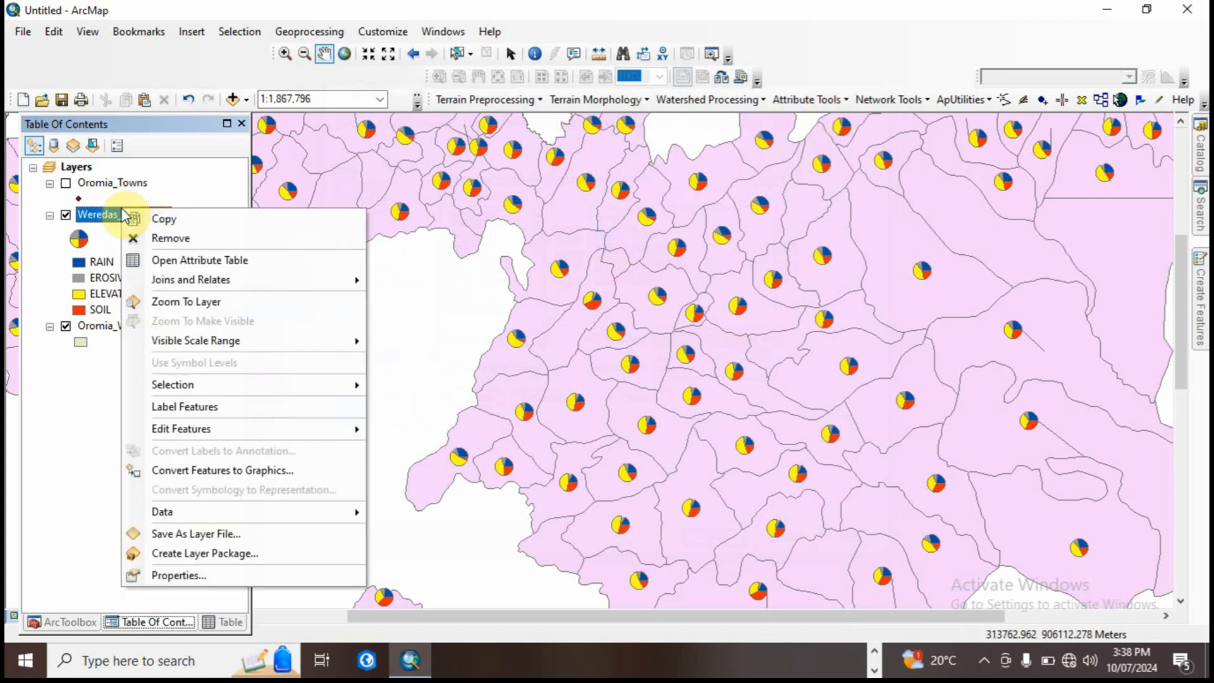
pyautogui.click(202, 539)
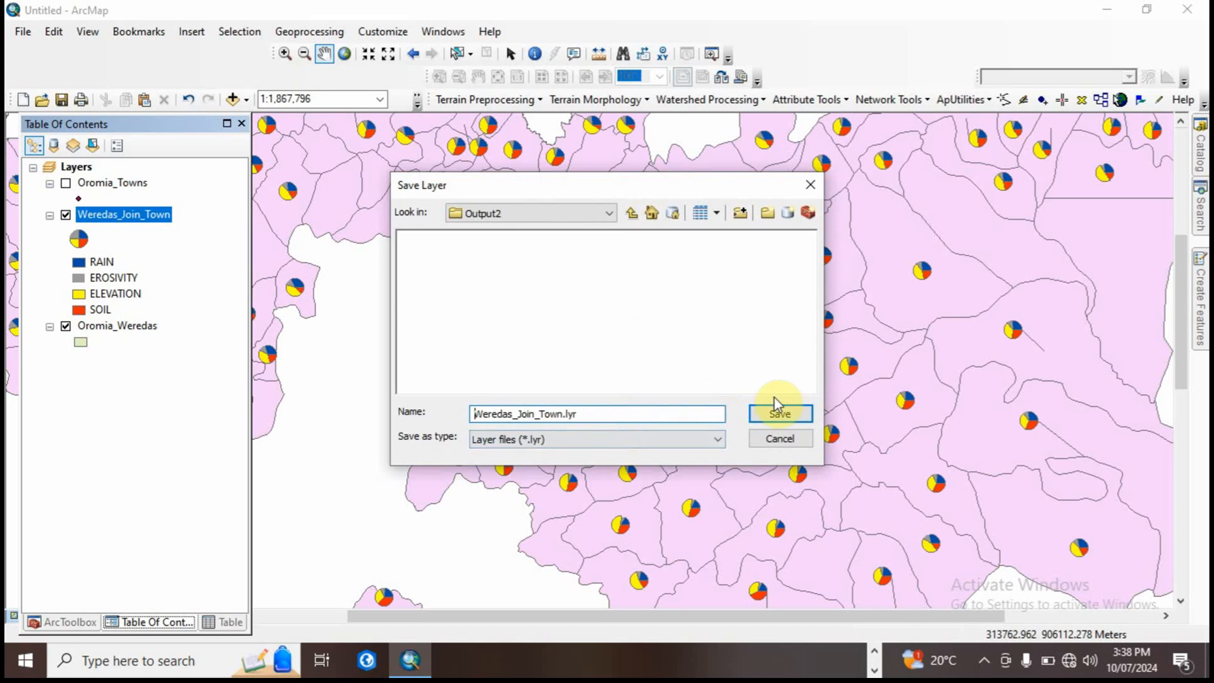
pyautogui.click(780, 413)
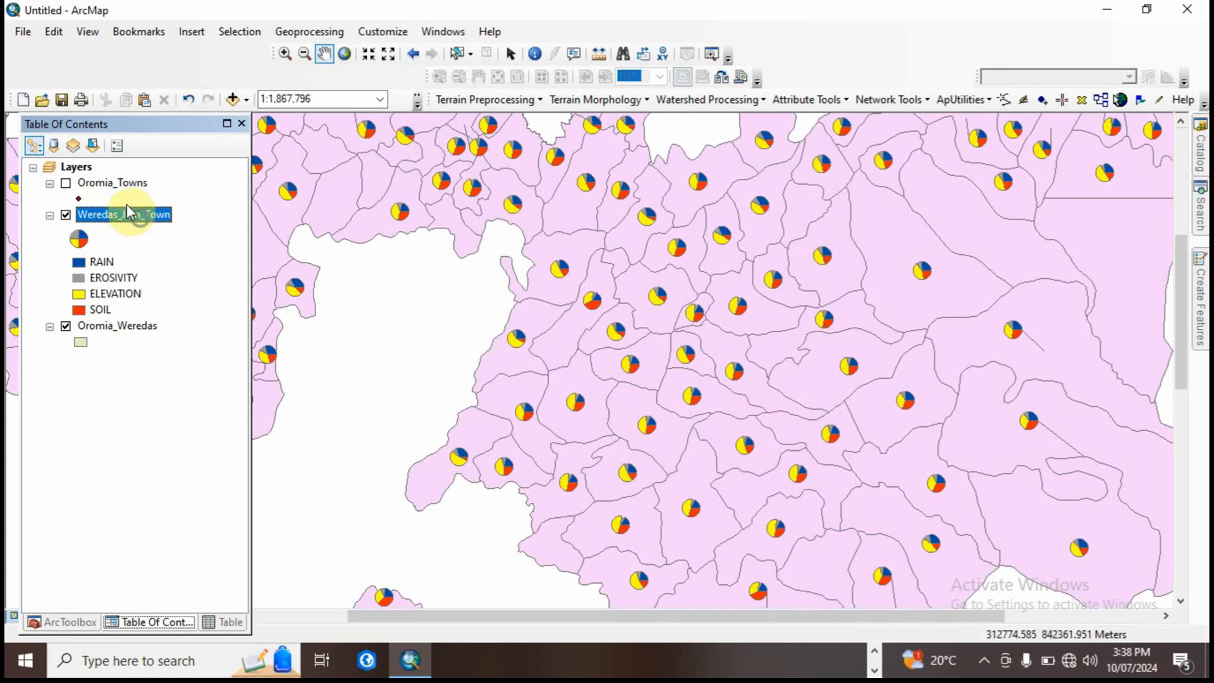
# Step: Switch the Weredas_Join_Town symbology to bar/column charts of RAIN, EROSIVITY, ELEVATION and SOIL and apply it
pyautogui.rightClick(140, 217)
pyautogui.click(215, 584)
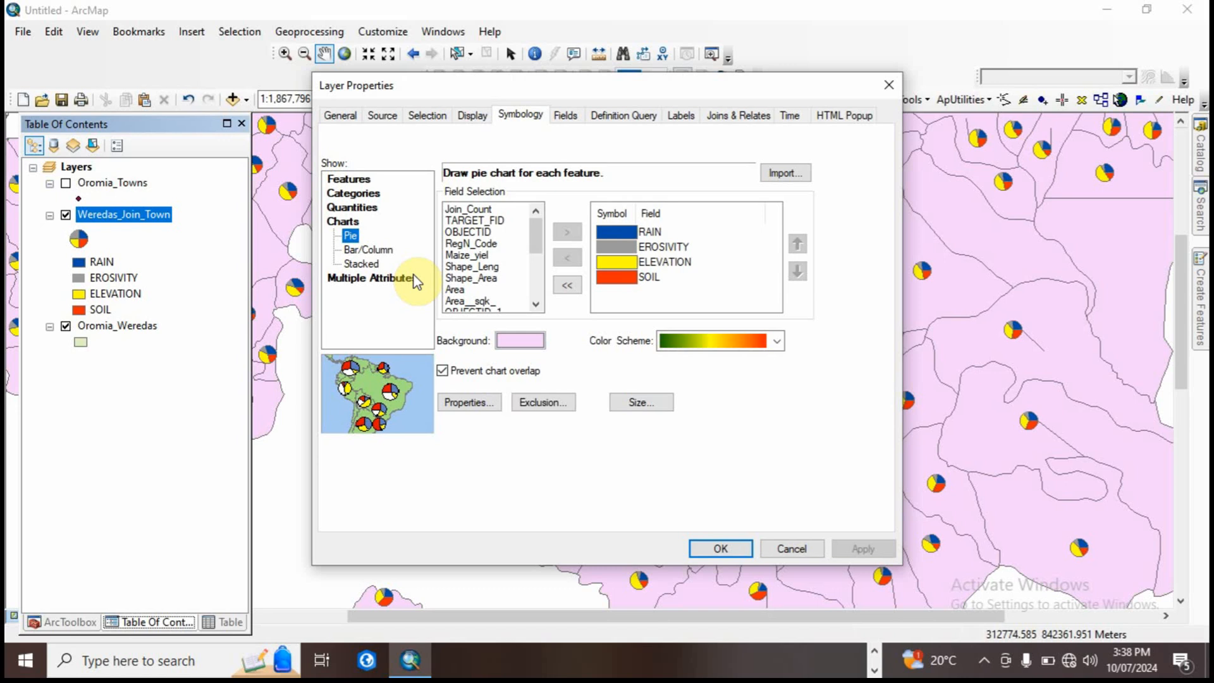
pyautogui.click(357, 251)
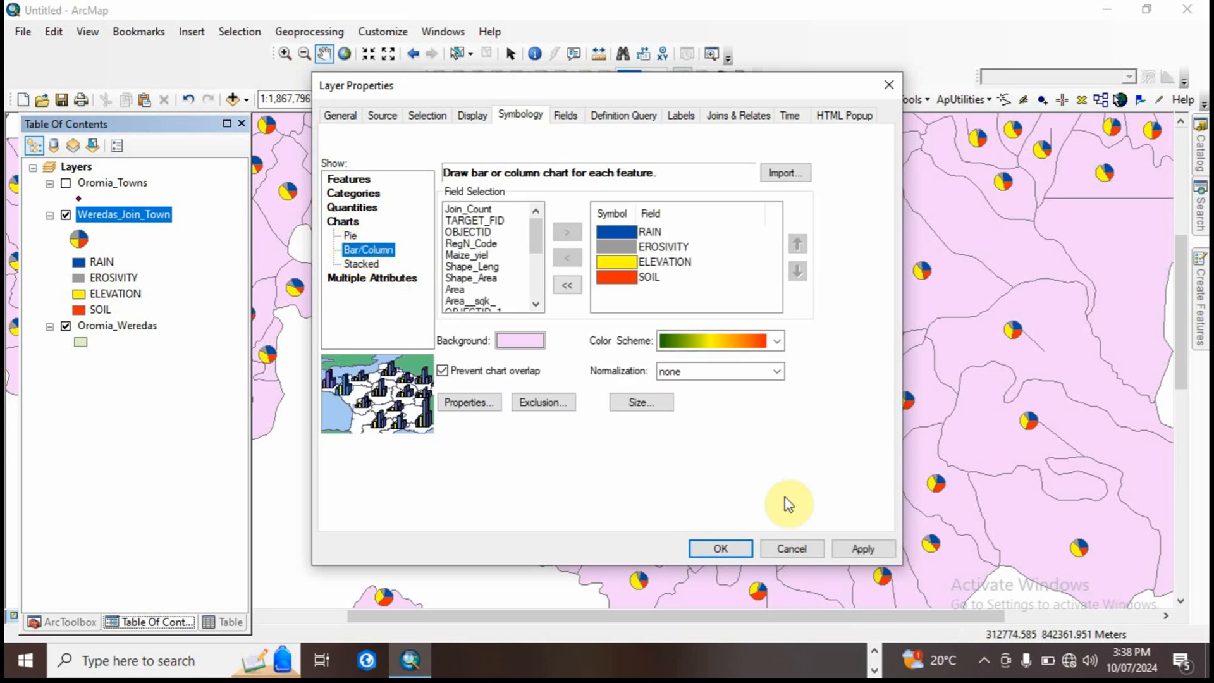
pyautogui.click(862, 550)
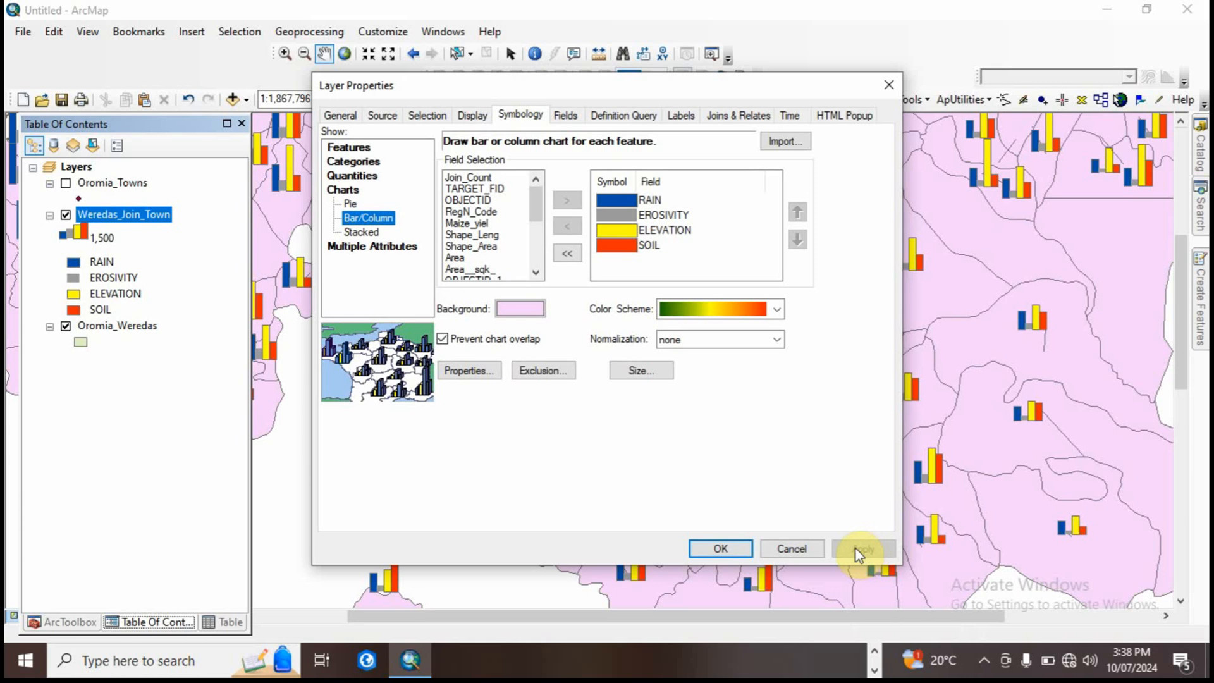
pyautogui.click(721, 548)
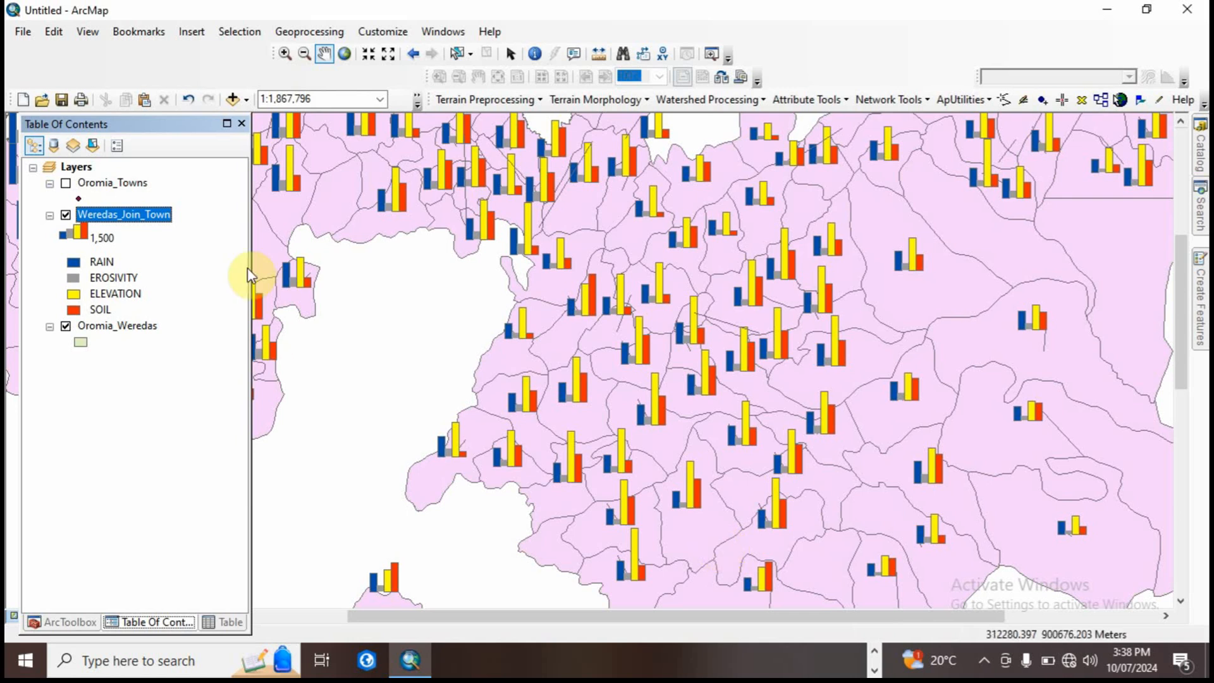
# Step: Open the bar chart size settings in the Weredas_Join_Town layer's symbology and set the maximum chart length to 46 pts
pyautogui.rightClick(150, 219)
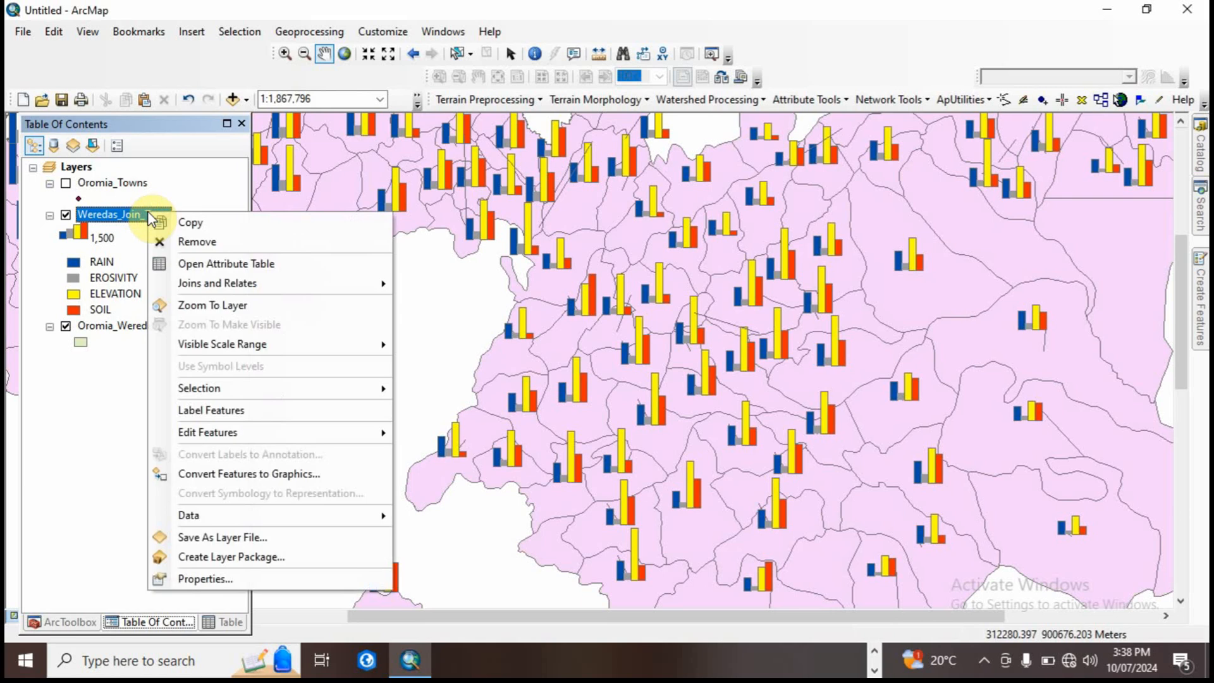
pyautogui.click(201, 577)
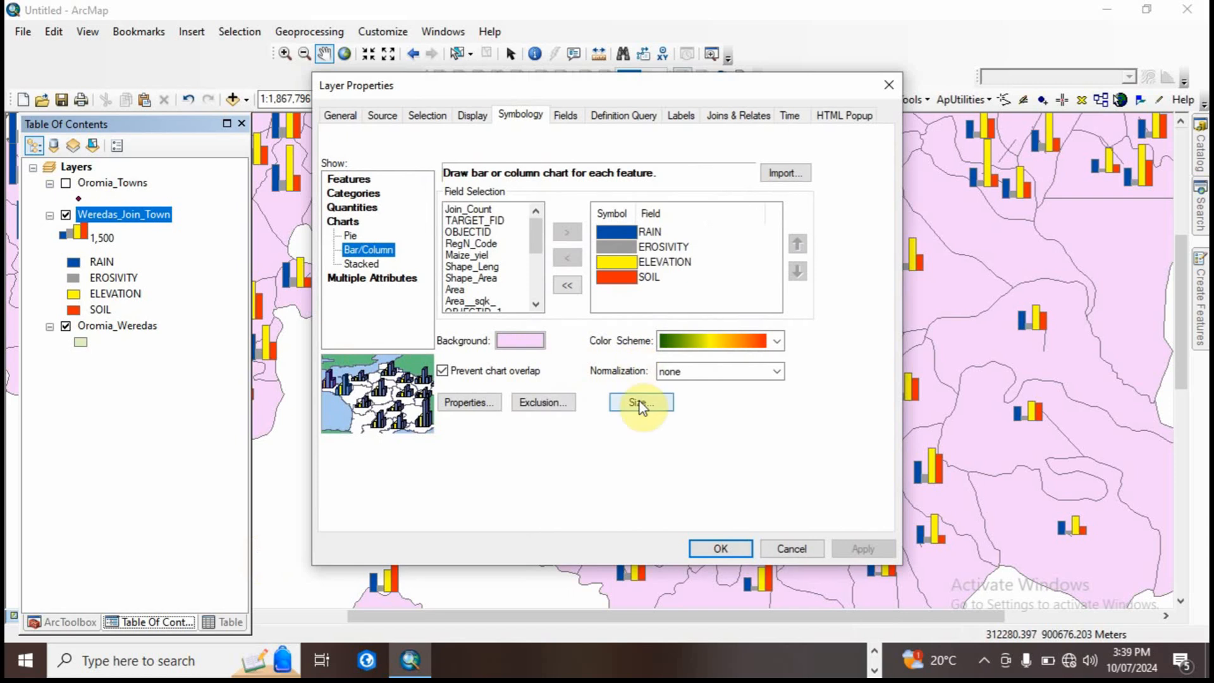
pyautogui.click(708, 370)
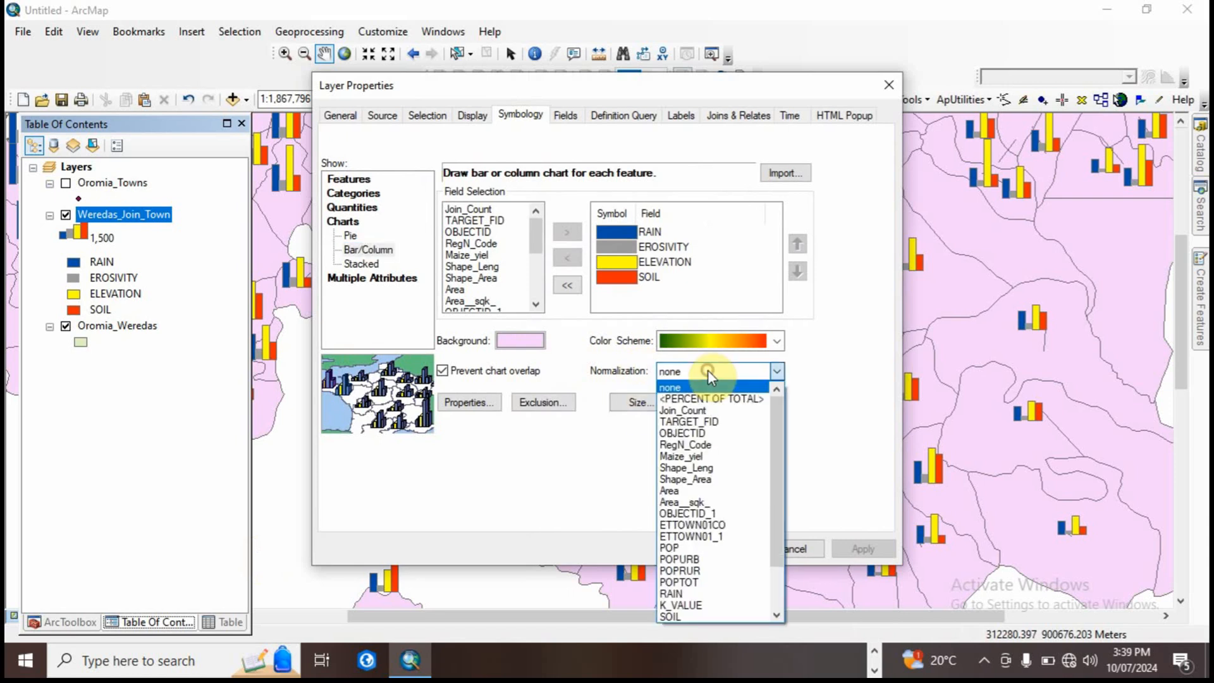
pyautogui.click(708, 371)
pyautogui.click(651, 407)
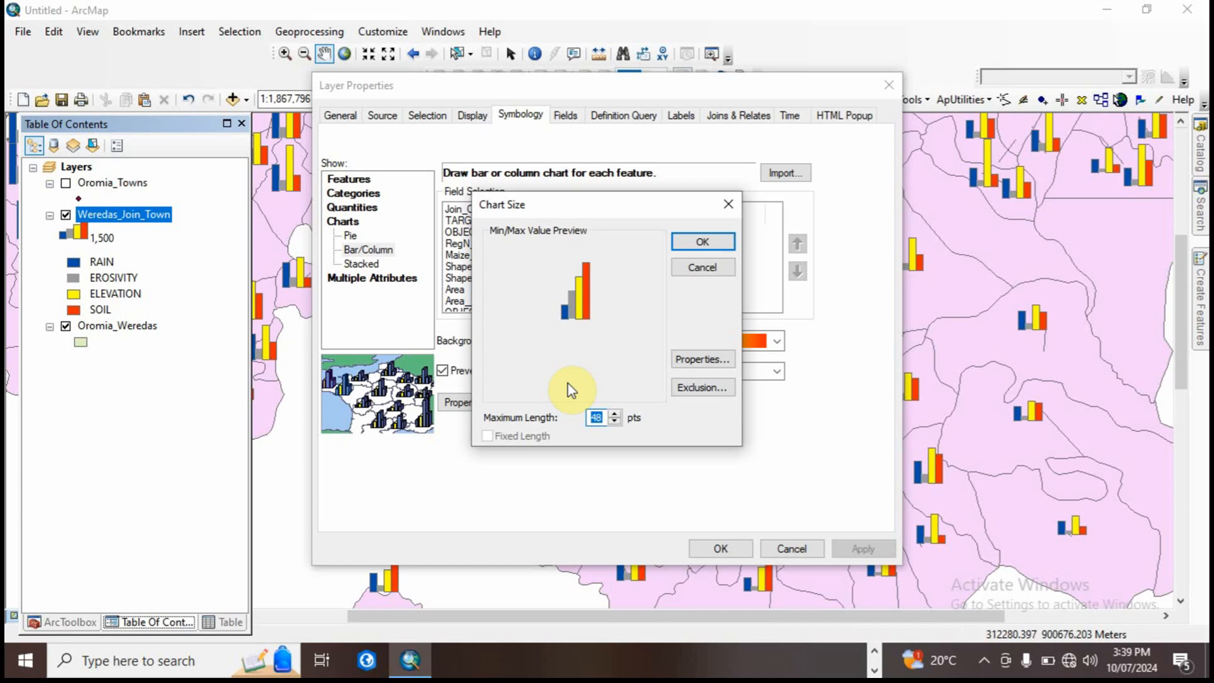
pyautogui.click(614, 421)
pyautogui.click(614, 422)
pyautogui.click(614, 421)
pyautogui.click(614, 422)
pyautogui.click(614, 422)
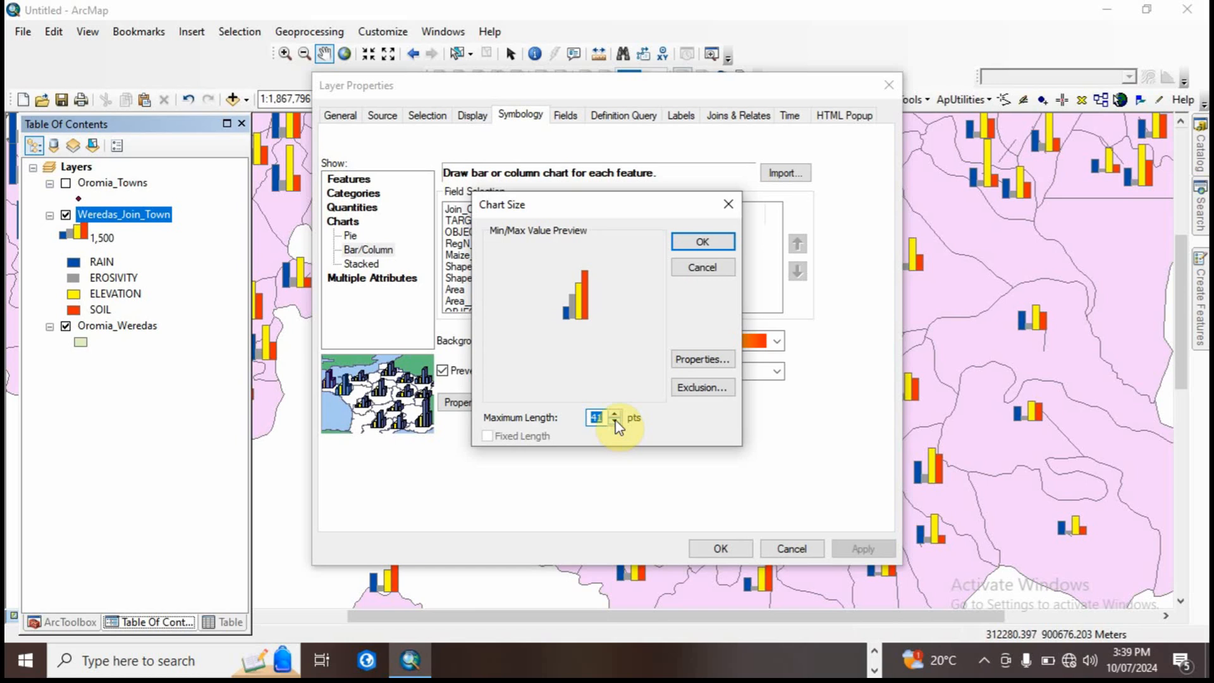
pyautogui.click(616, 414)
pyautogui.click(616, 414)
pyautogui.click(616, 414)
# Step: Turn on 3-D display for the column chart symbol, leaving axes hidden and leader lines shown
pyautogui.click(718, 364)
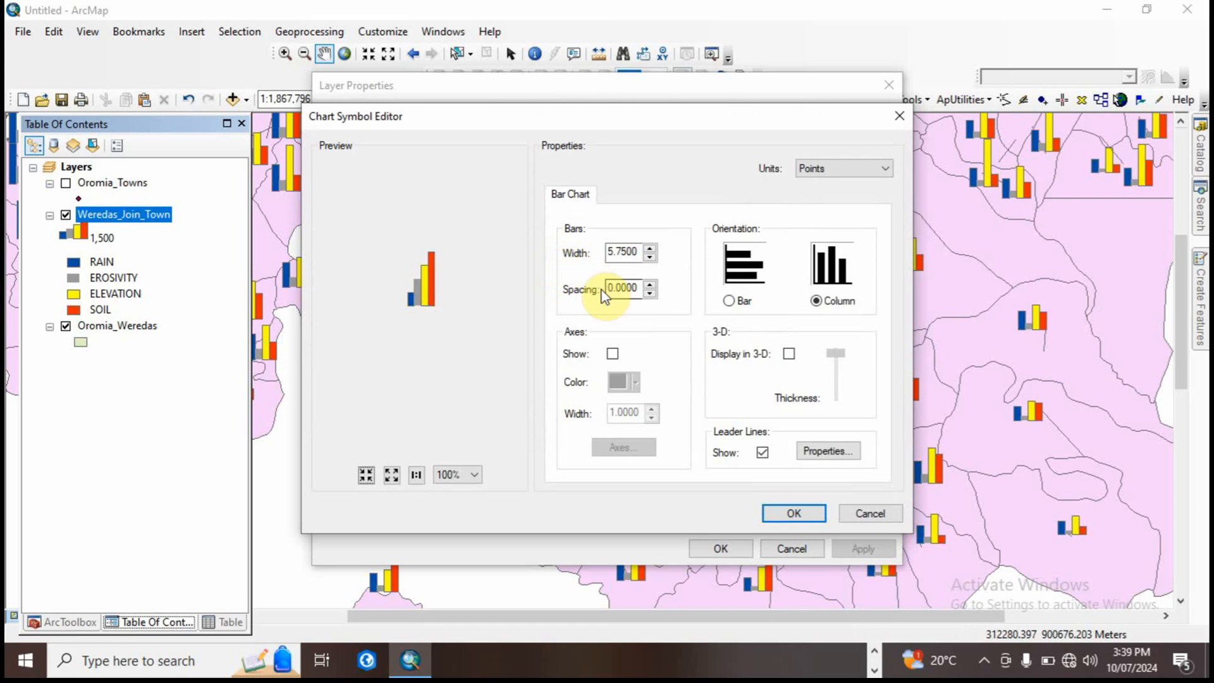
pyautogui.click(789, 353)
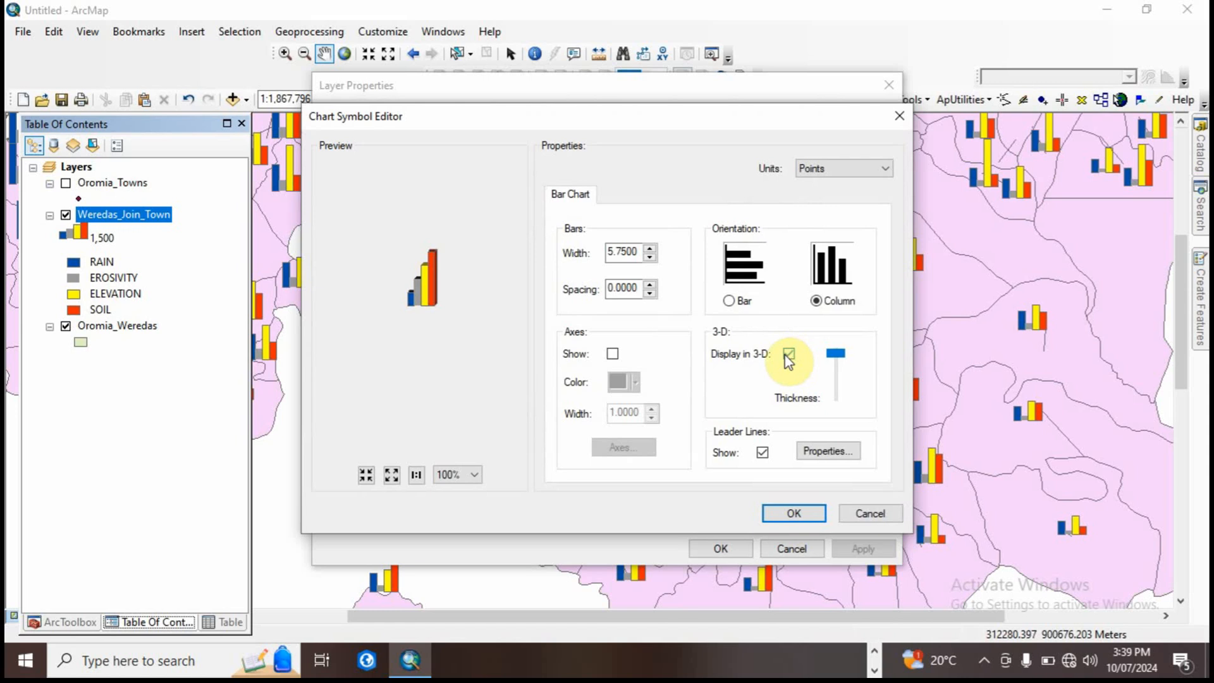
pyautogui.click(612, 354)
pyautogui.click(612, 354)
pyautogui.click(763, 453)
pyautogui.click(763, 452)
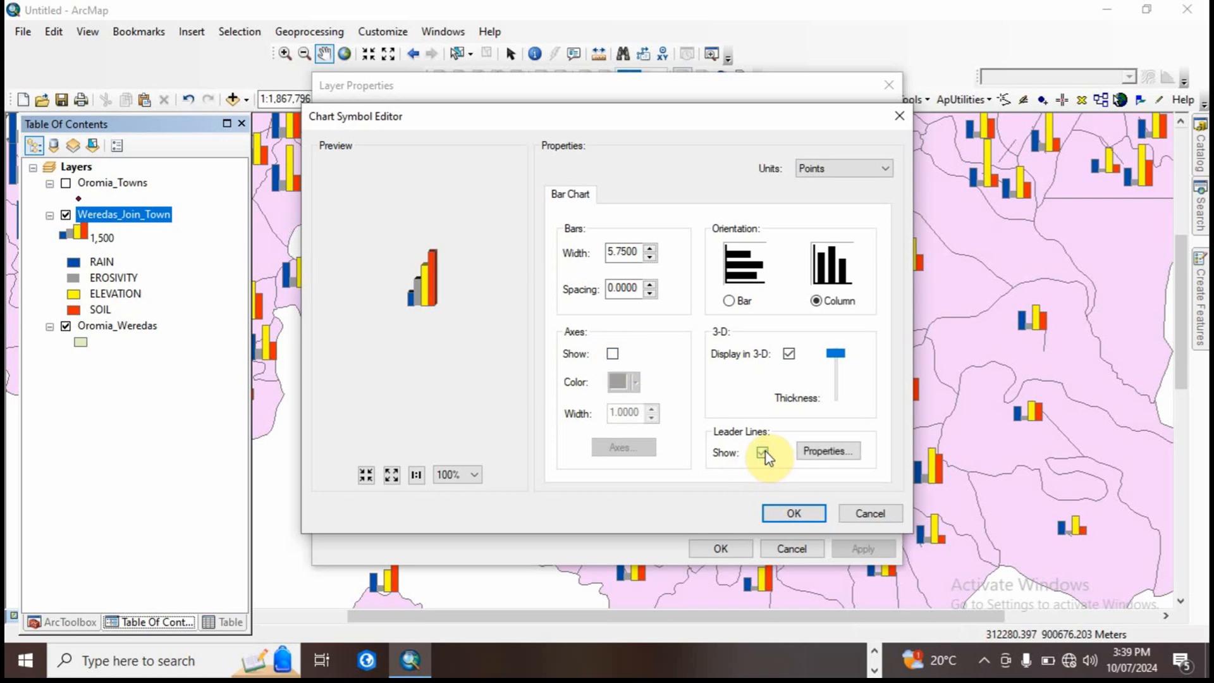
# Step: Give the chart leader lines the first callout style with an accent bar and accept the chart symbol settings
pyautogui.click(827, 451)
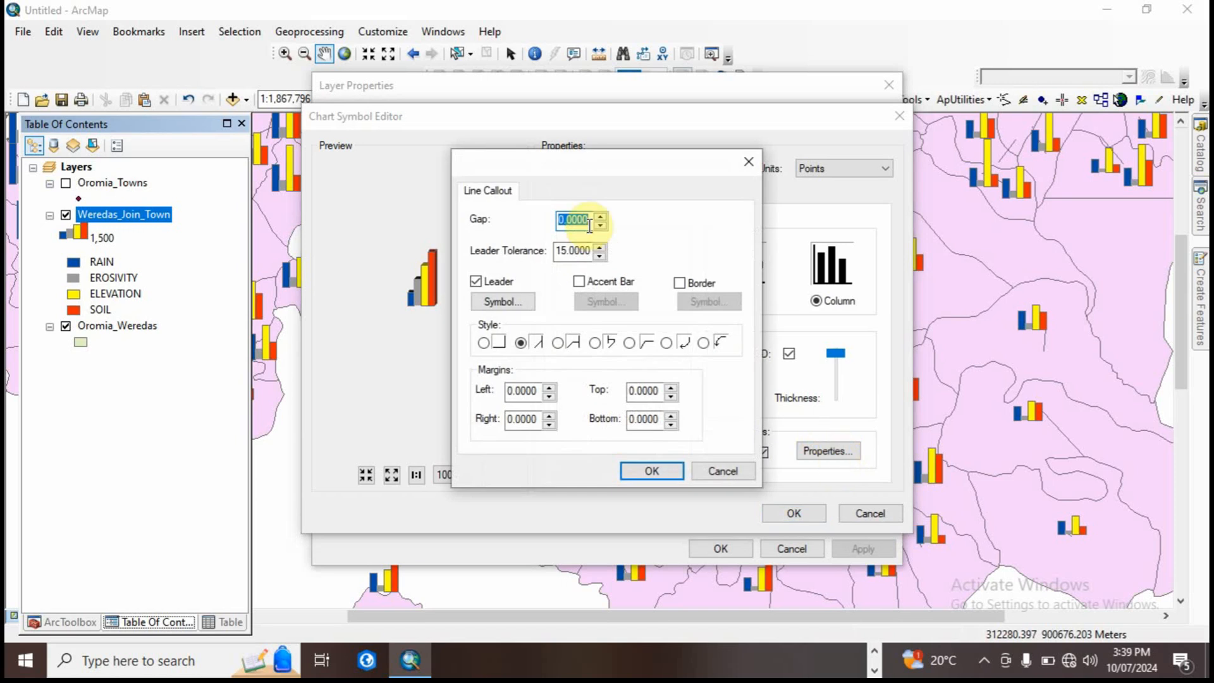
pyautogui.click(483, 342)
pyautogui.click(520, 343)
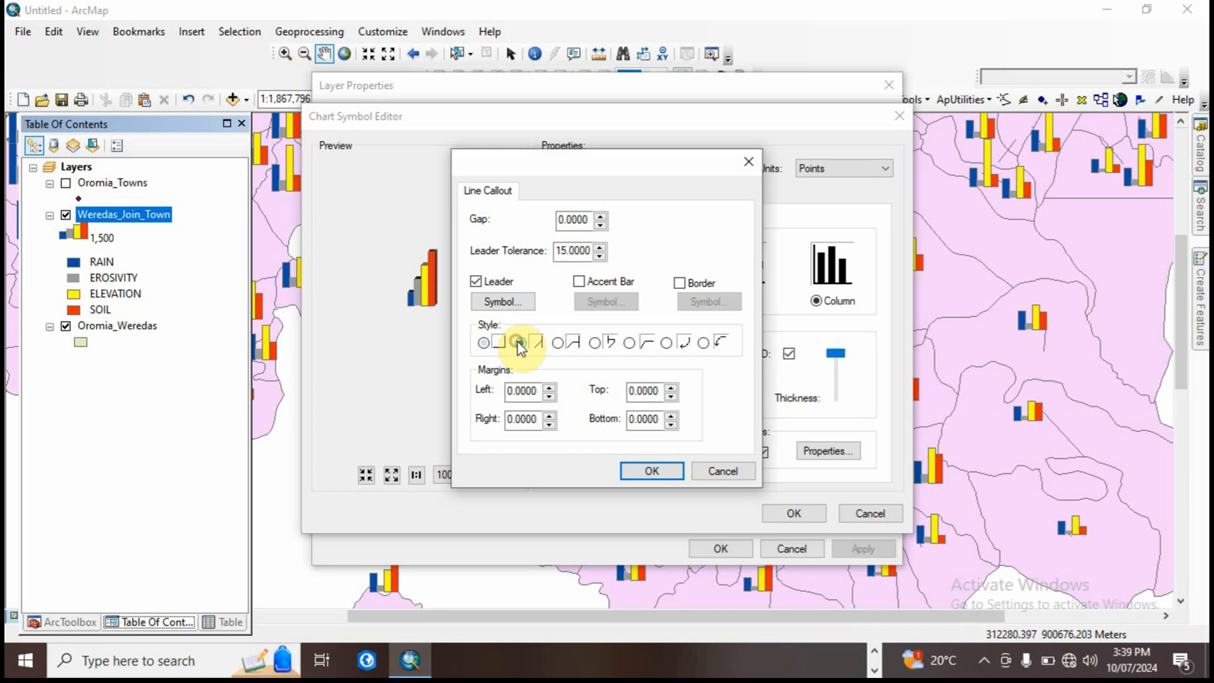
pyautogui.click(485, 343)
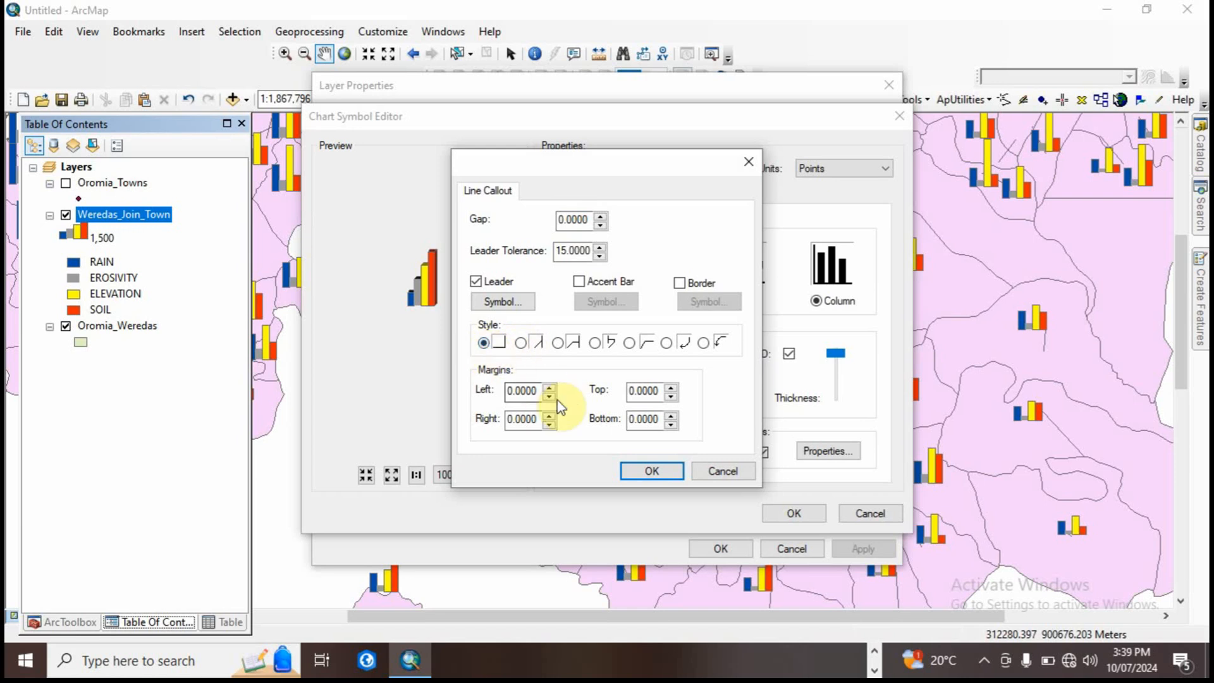
pyautogui.click(580, 280)
pyautogui.click(581, 280)
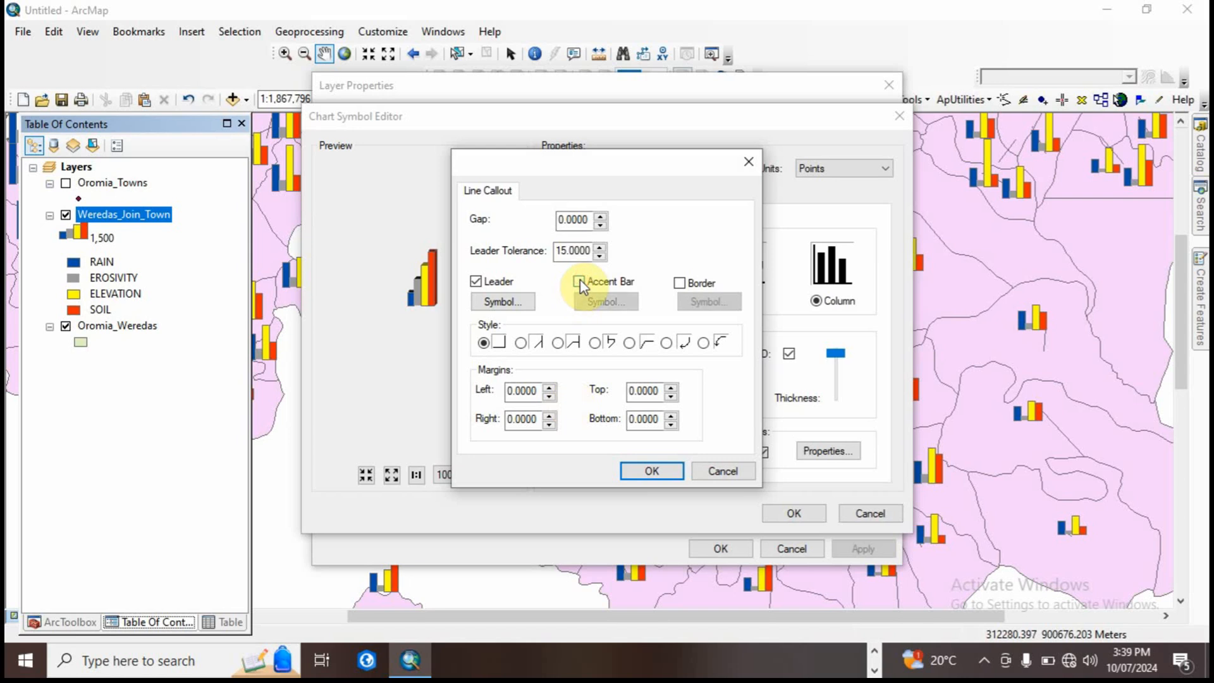
pyautogui.click(580, 280)
pyautogui.click(651, 473)
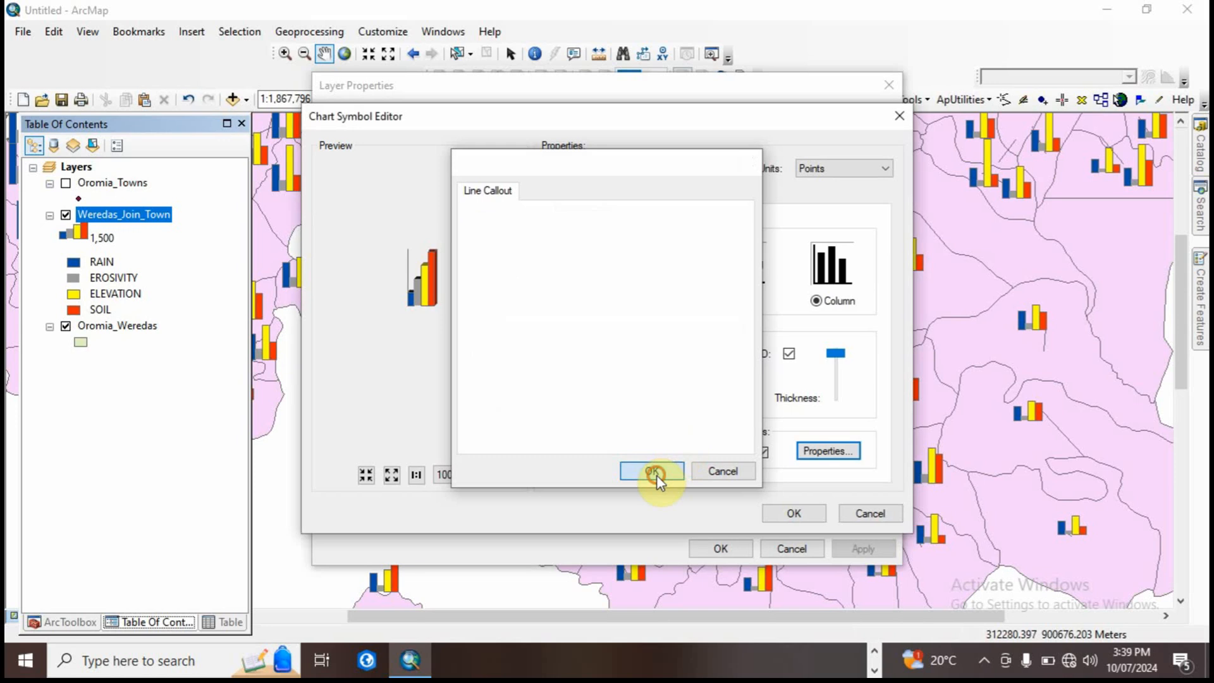
pyautogui.click(795, 513)
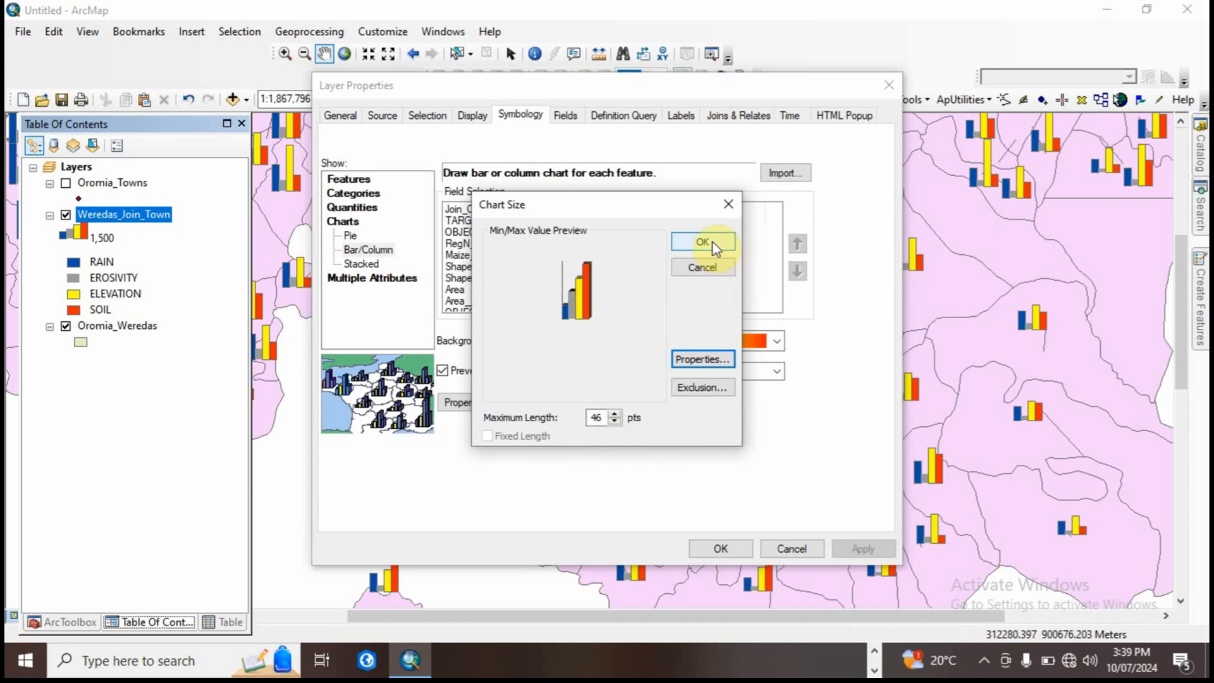
# Step: Increase the maximum chart length slightly and apply the 3-D column chart symbology to the Weredas_Join_Town layer
pyautogui.click(615, 414)
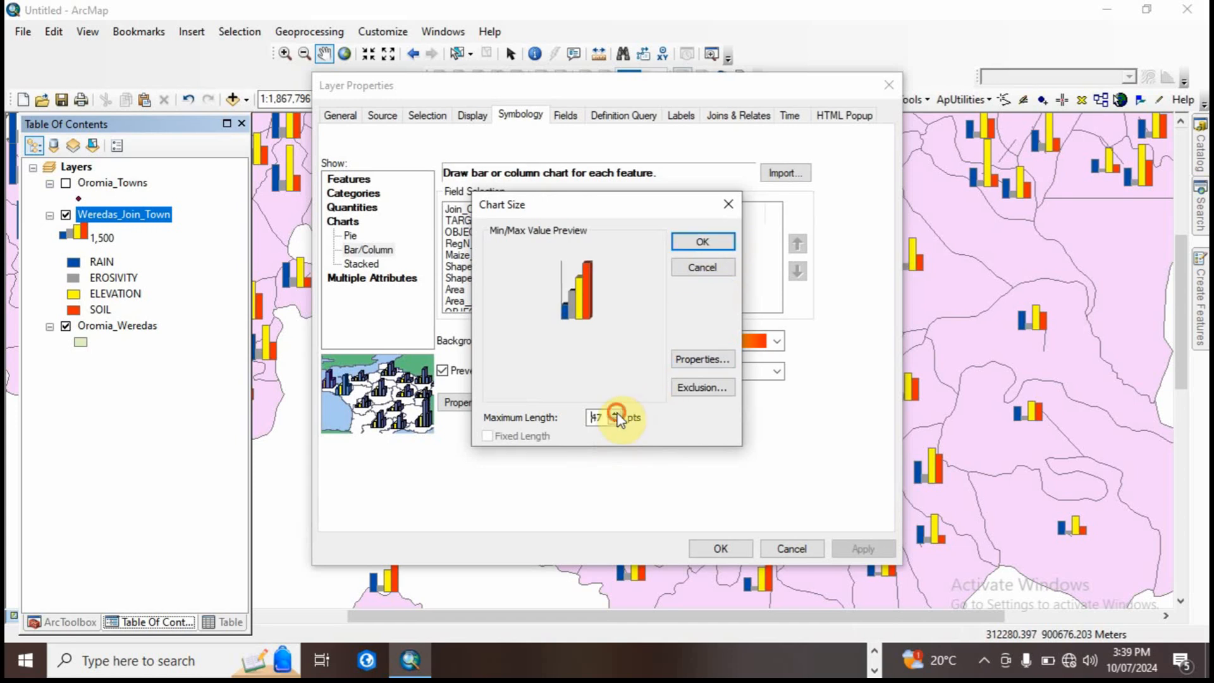
pyautogui.click(615, 414)
pyautogui.click(702, 242)
pyautogui.click(868, 548)
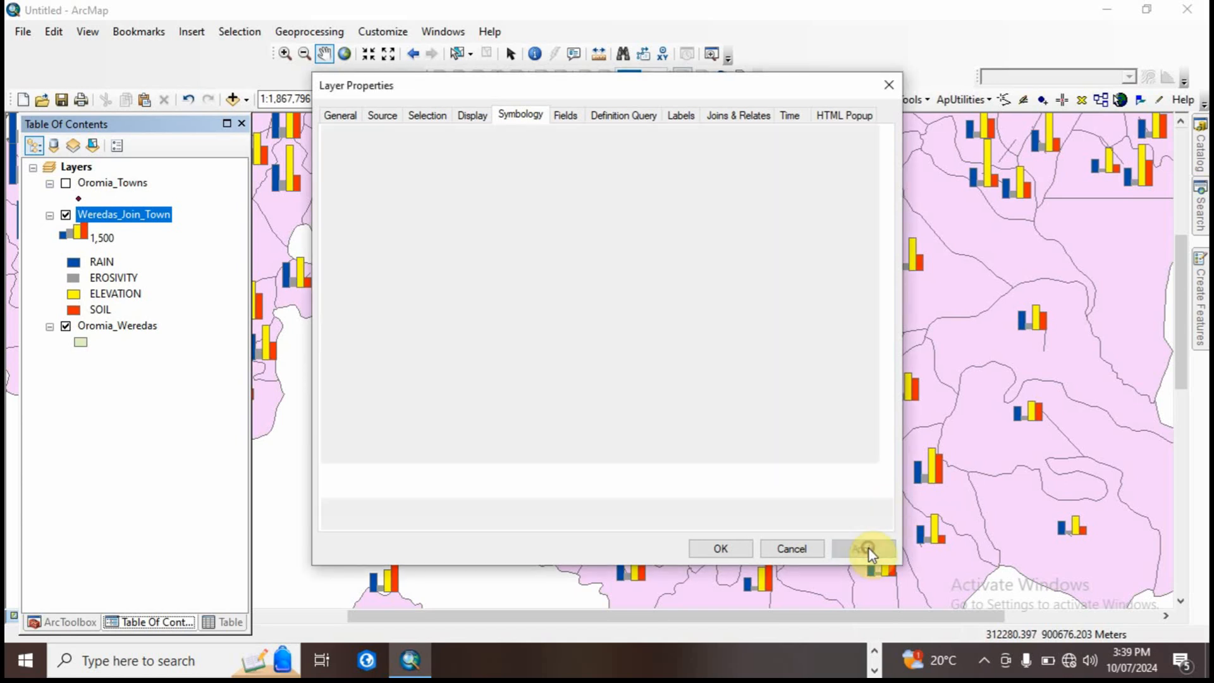
pyautogui.click(721, 548)
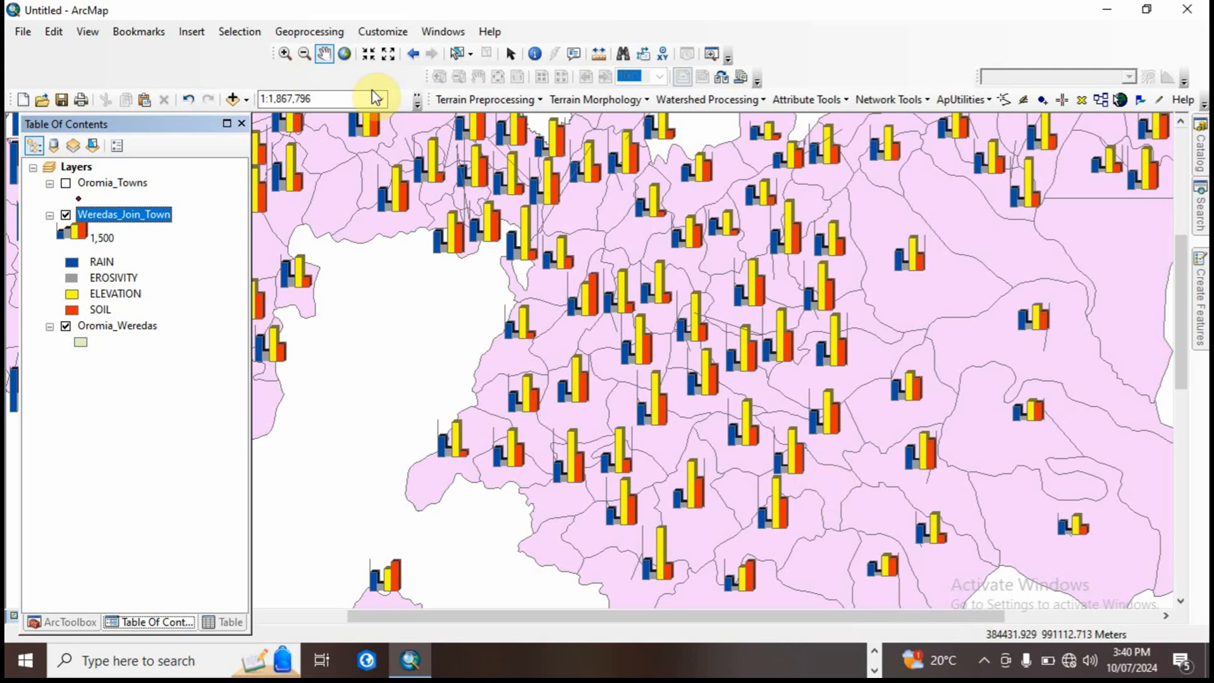
# Step: Save the Weredas_Join_Town layer as the new layer file Weredas_Join_Town2.lyr in the Output2 folder, without replacing the existing file
pyautogui.click(369, 55)
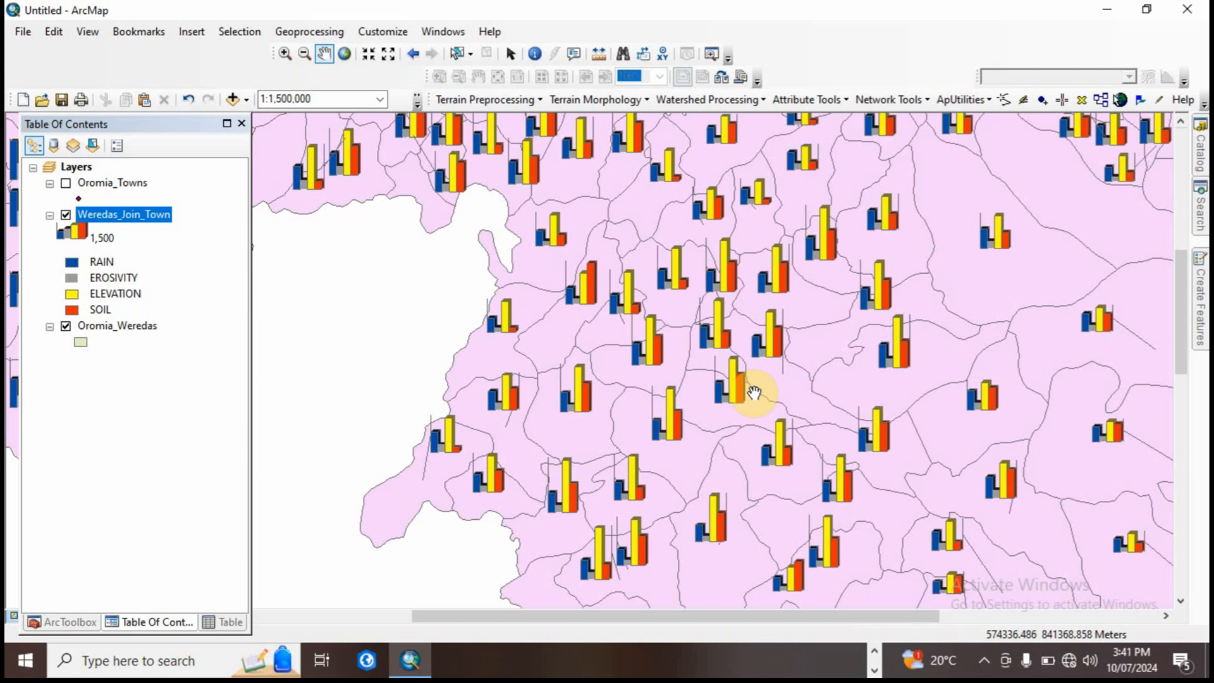
pyautogui.moveTo(754, 392); pyautogui.dragTo(776, 420)
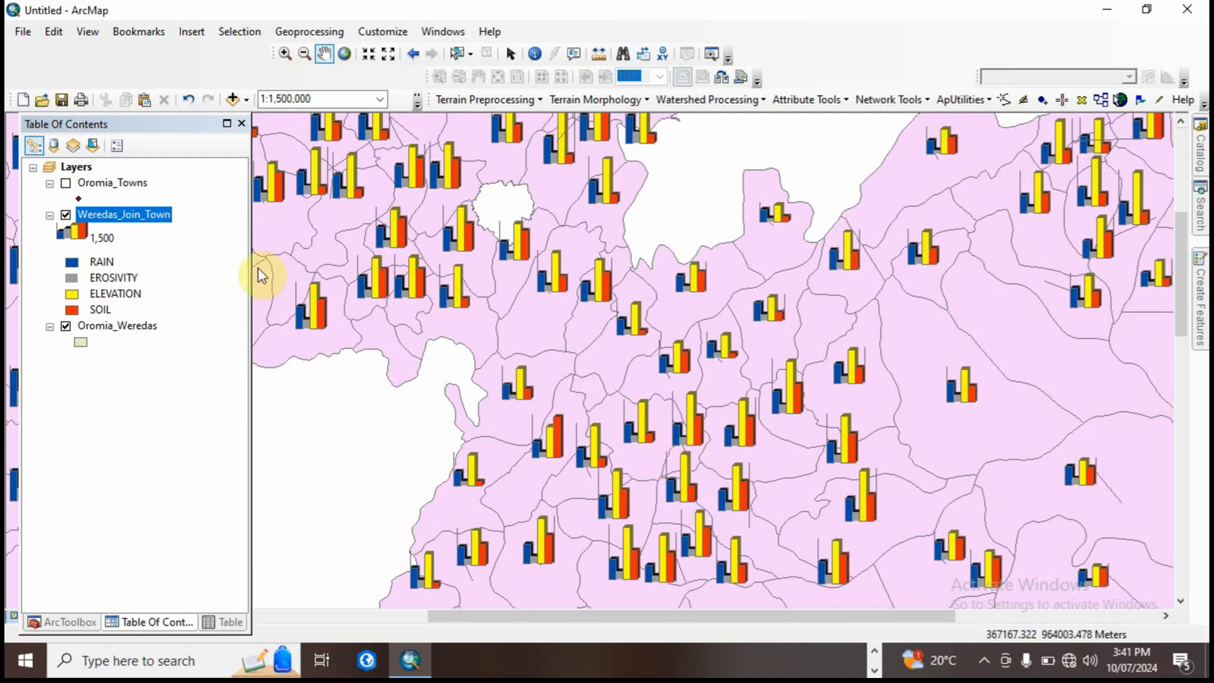
pyautogui.click(137, 217)
pyautogui.rightClick(138, 216)
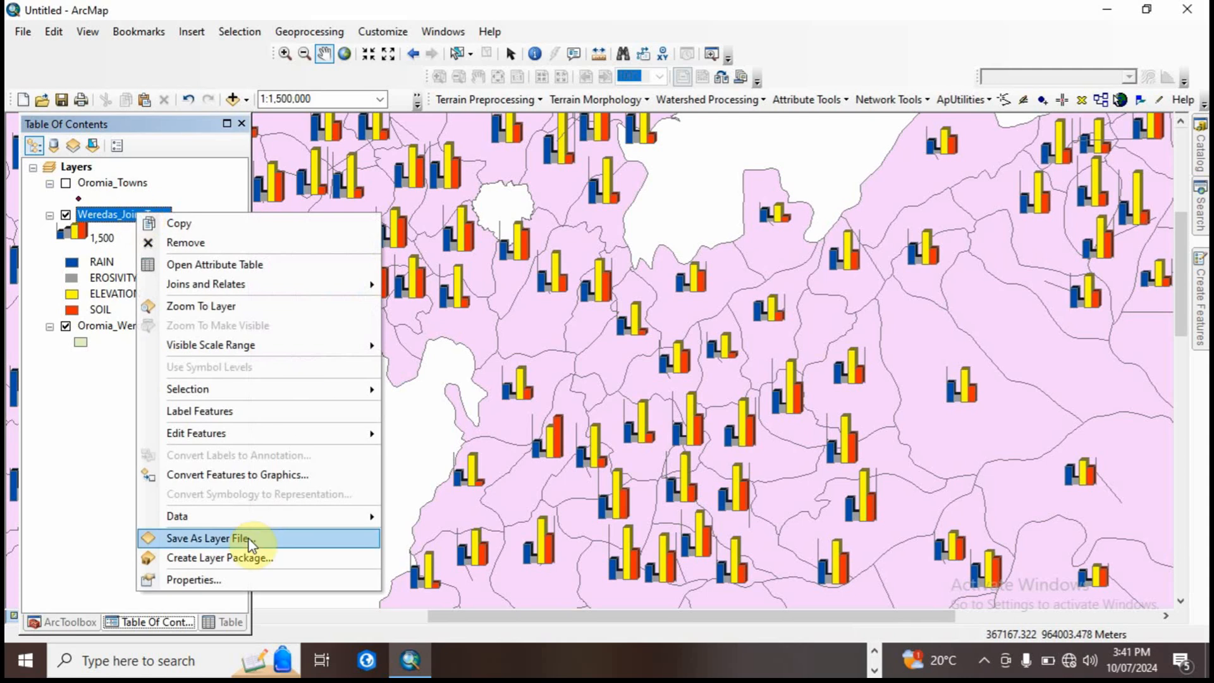
pyautogui.click(215, 539)
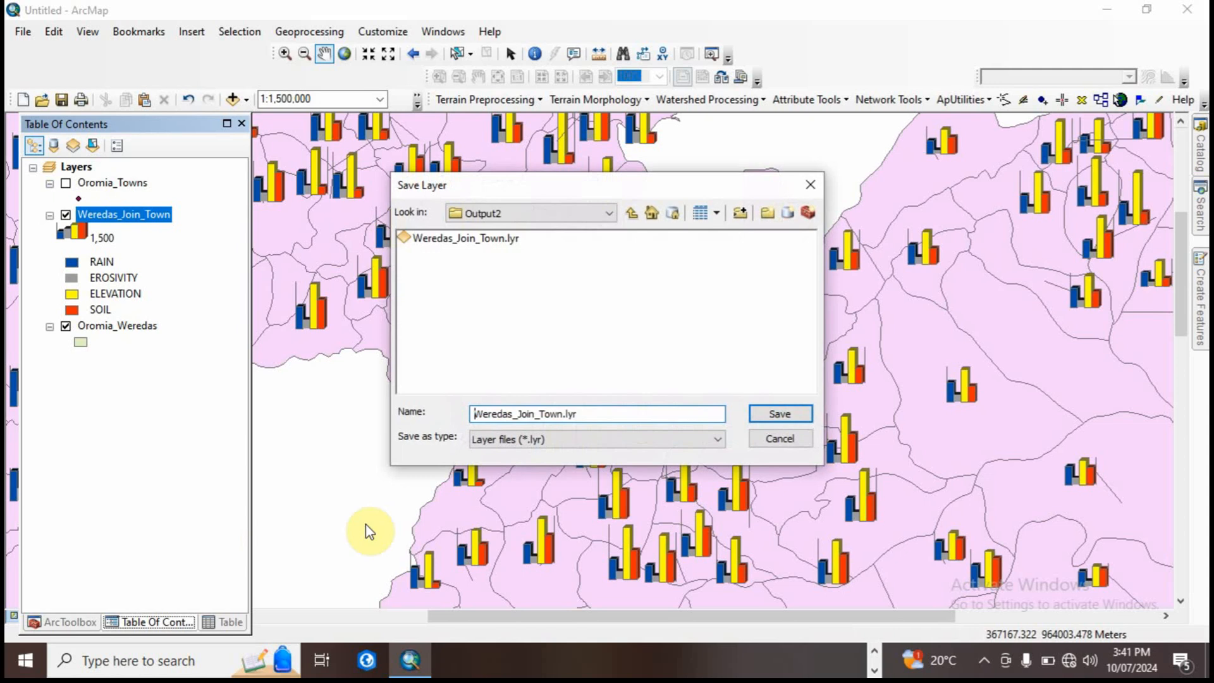
pyautogui.click(776, 413)
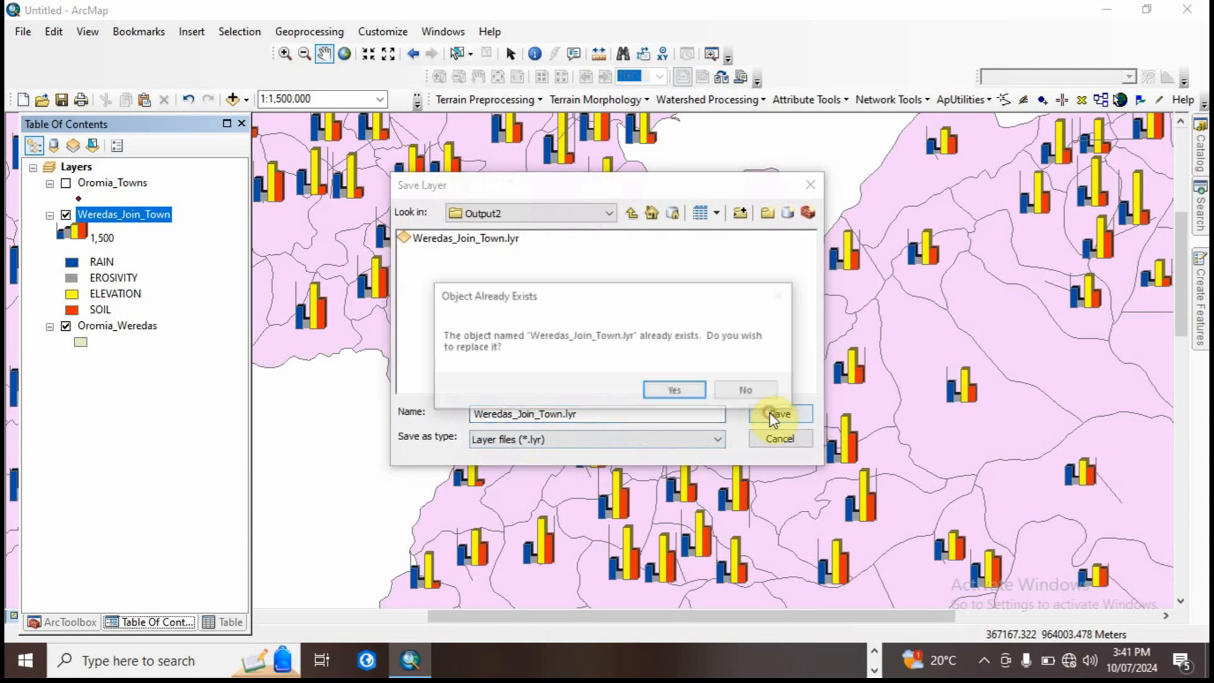
pyautogui.click(744, 392)
pyautogui.click(564, 416)
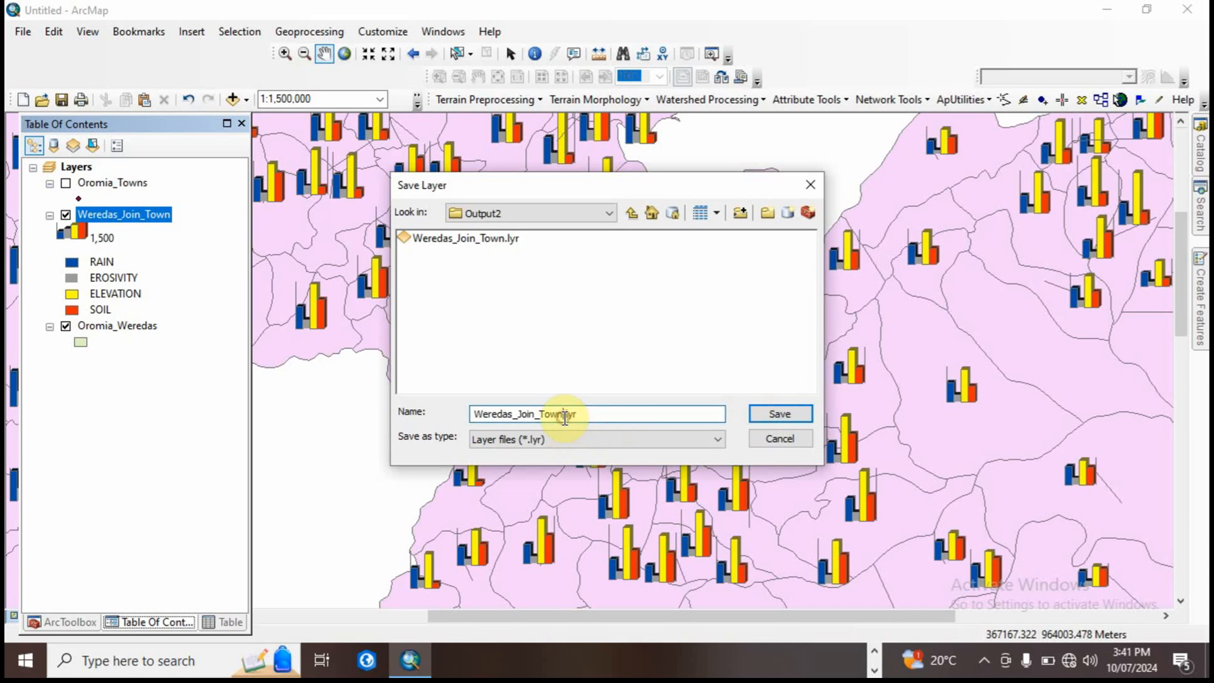
pyautogui.write('2')
pyautogui.click(780, 413)
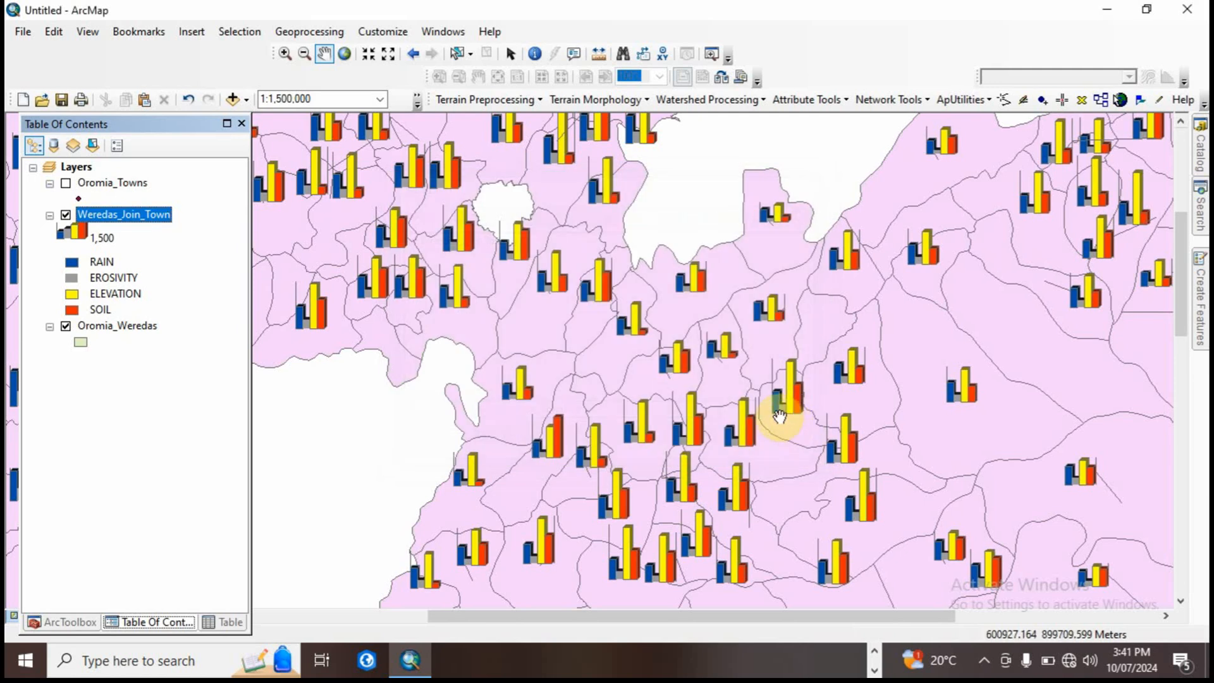
pyautogui.moveTo(607, 380); pyautogui.dragTo(593, 466)
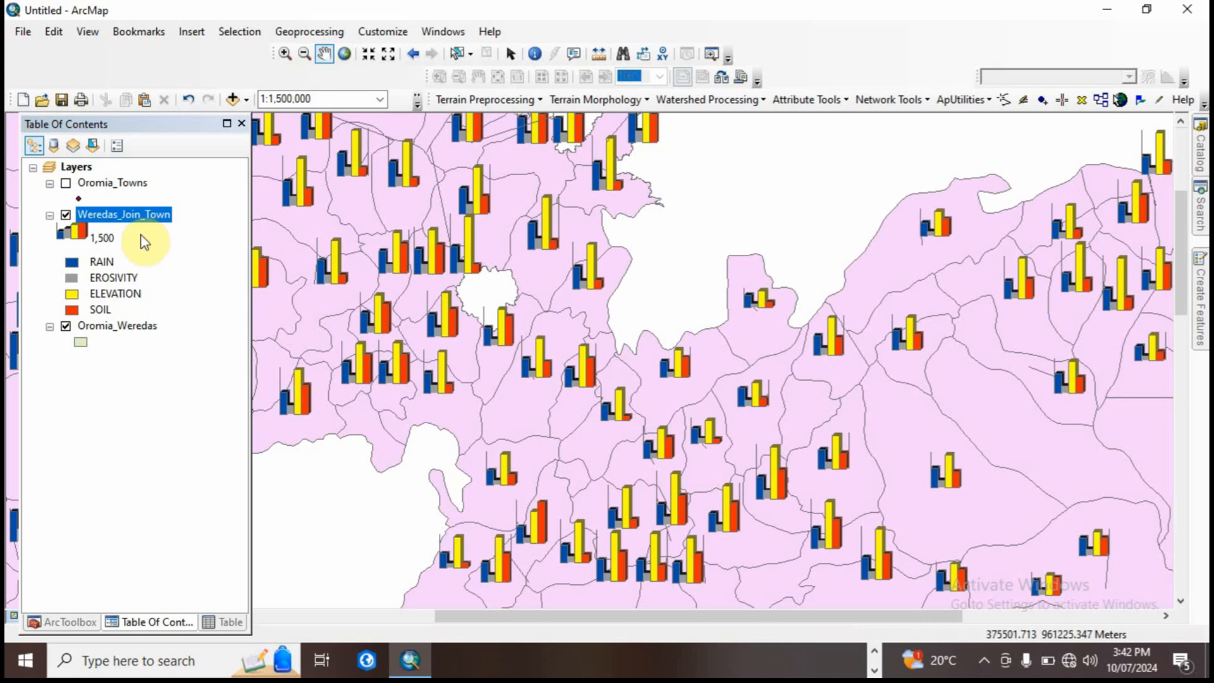
# Step: Switch to the Spatial_Analysis1 presentation in PowerPoint and review the slides from chart symbology through Dissolve and Clip to Interpolation
pyautogui.click(874, 670)
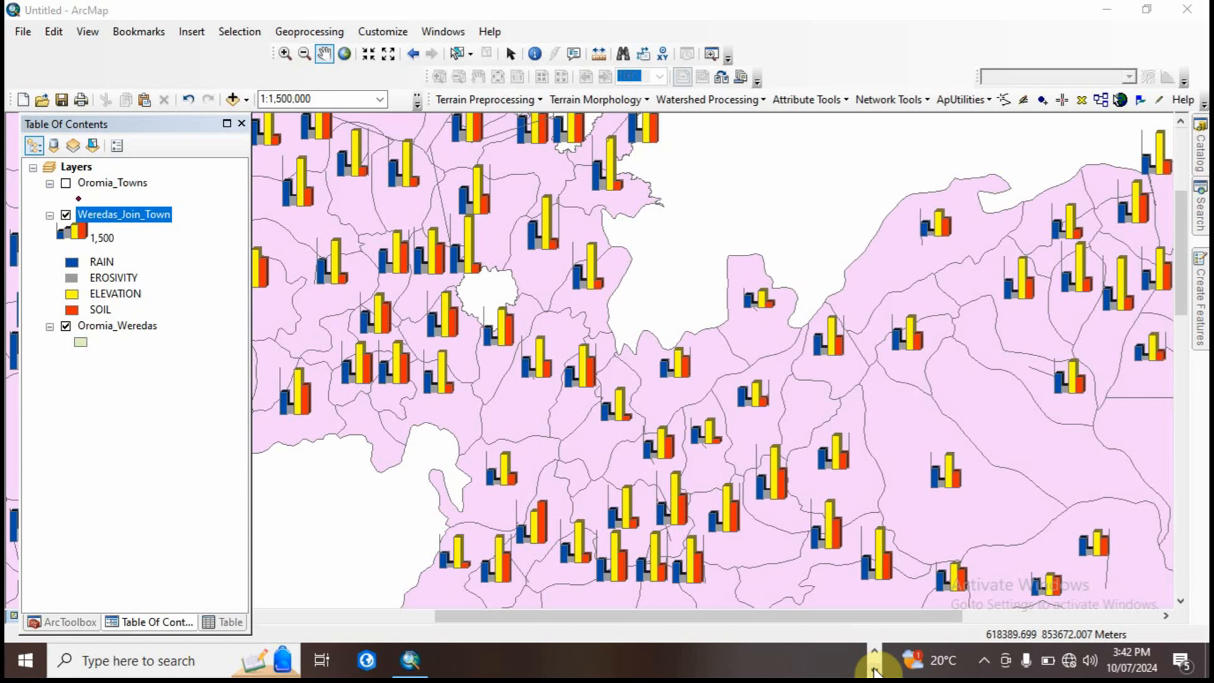
pyautogui.click(469, 664)
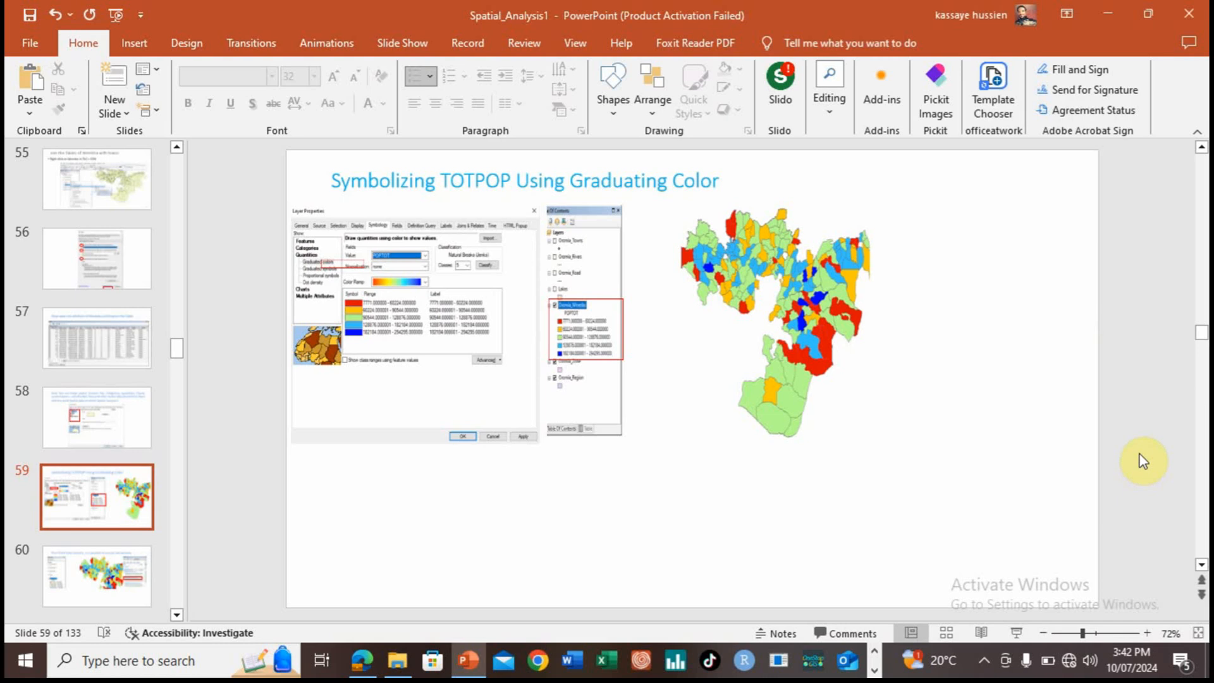
pyautogui.press('Down')
pyautogui.press('Down')
pyautogui.press('Down')
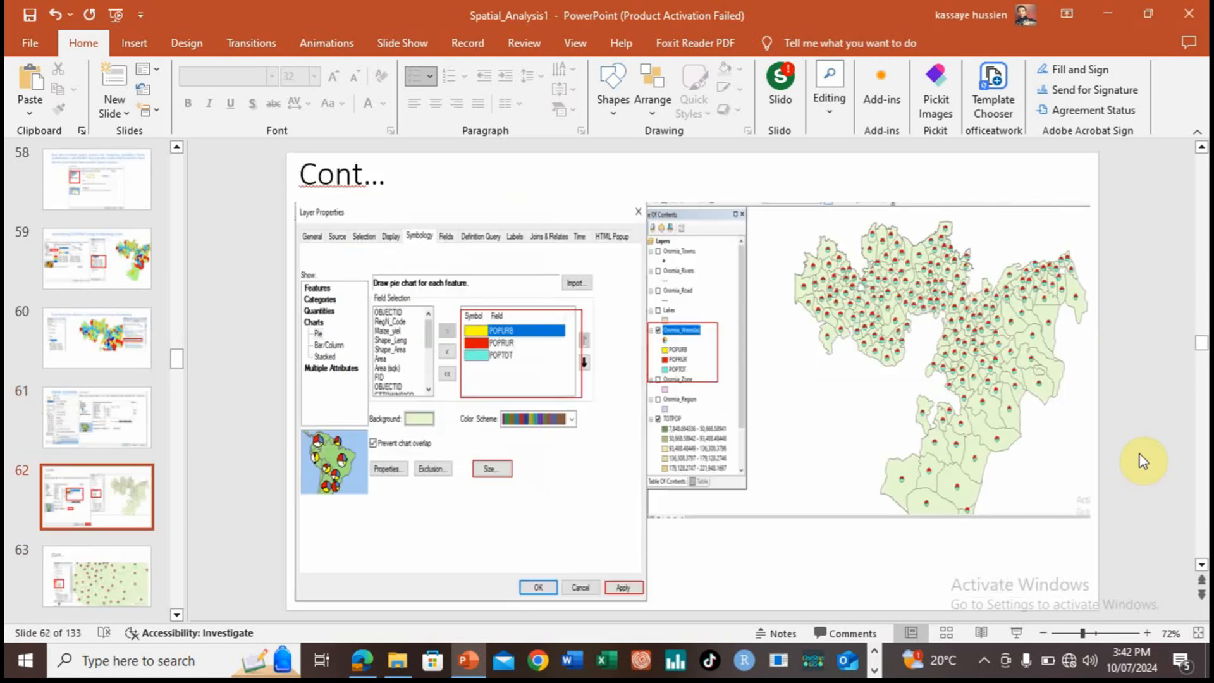
pyautogui.press('Down')
pyautogui.press('Down')
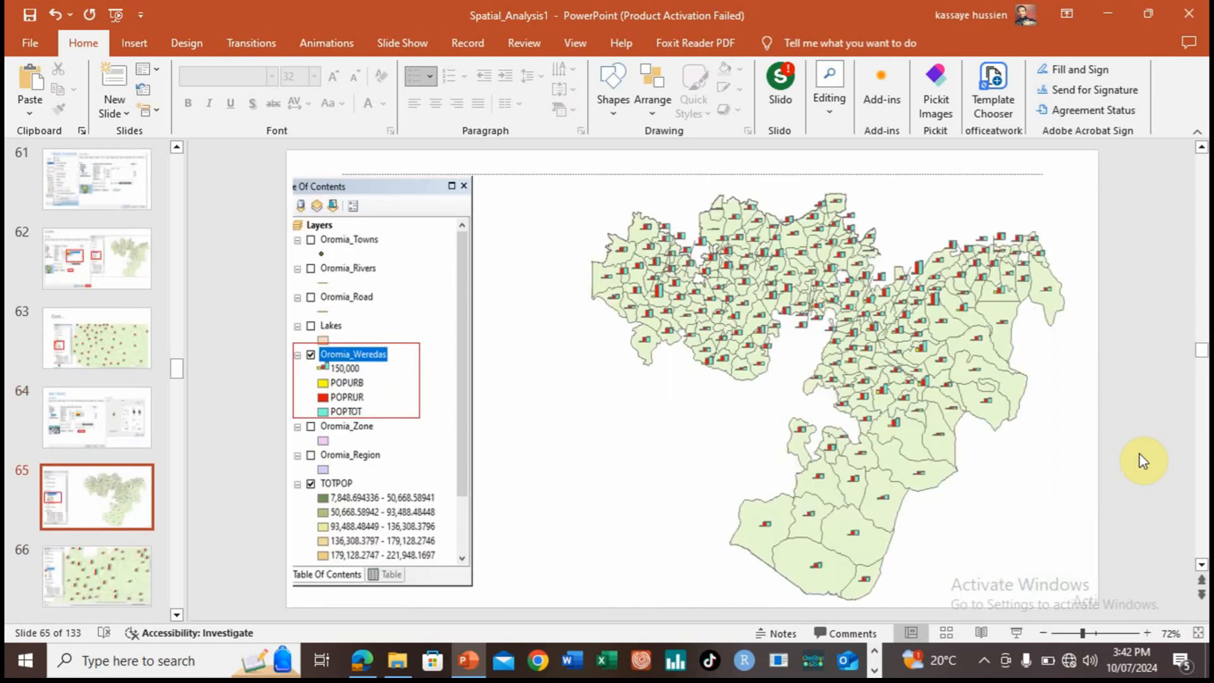
pyautogui.scroll(-2, 1140, 453)
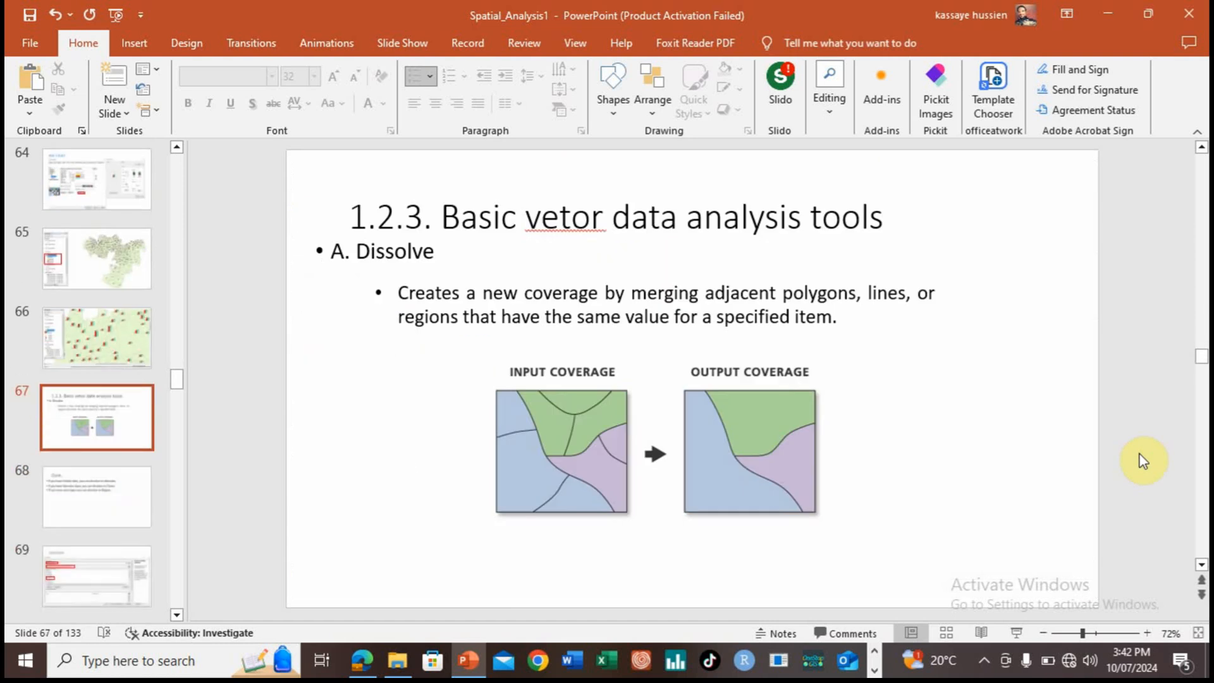
pyautogui.scroll(1, 1139, 453)
pyautogui.scroll(-2, 1139, 454)
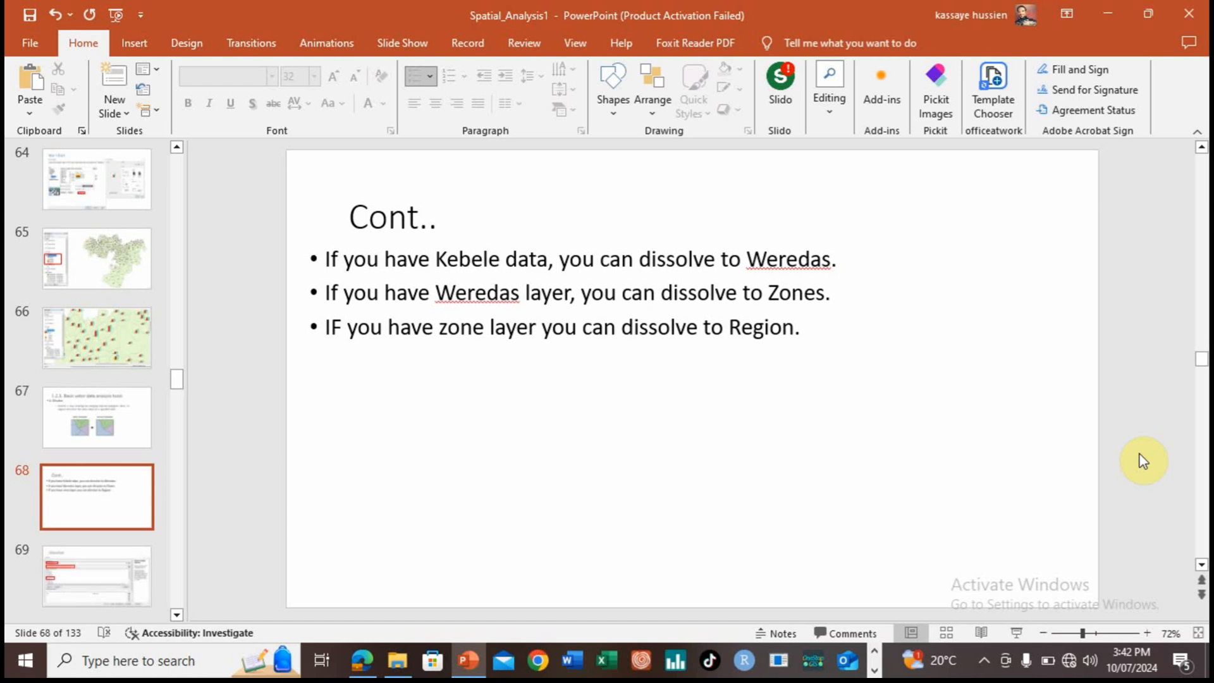
pyautogui.scroll(-2, 1139, 454)
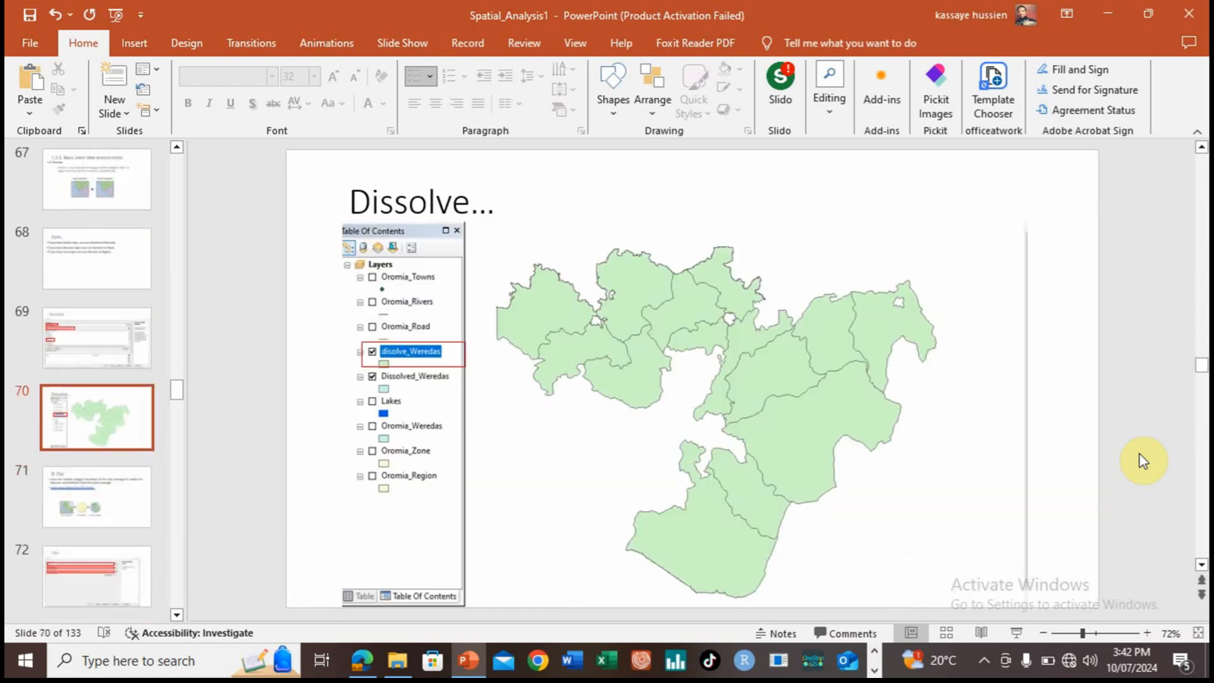
pyautogui.scroll(-3, 1139, 454)
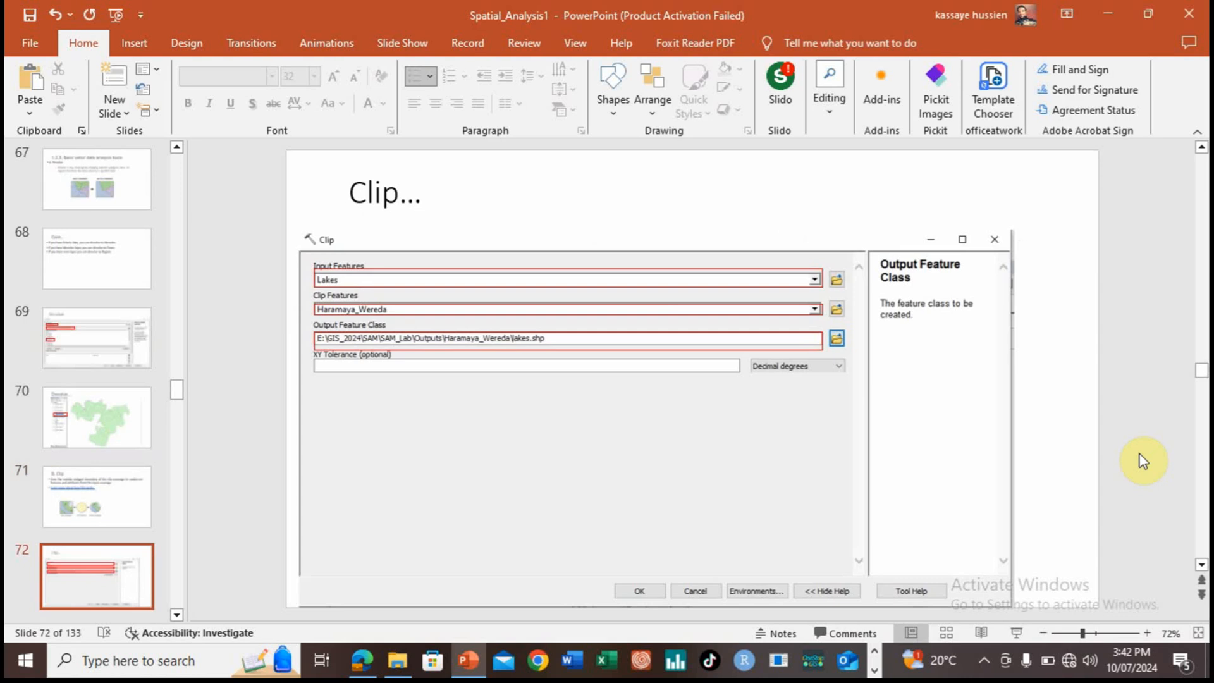
pyautogui.scroll(-1, 1139, 454)
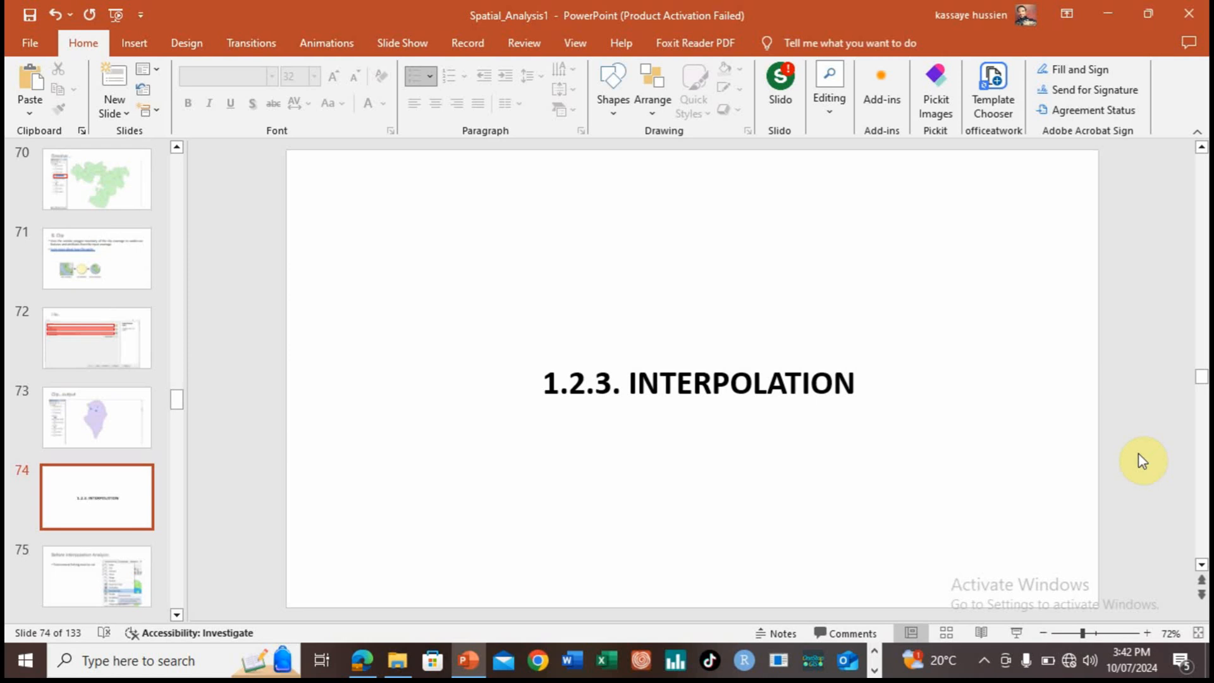
# Step: Switch to the ArcMap document and reset the Weredas_Join_Town layer's symbology to a single symbol for all features
pyautogui.click(874, 671)
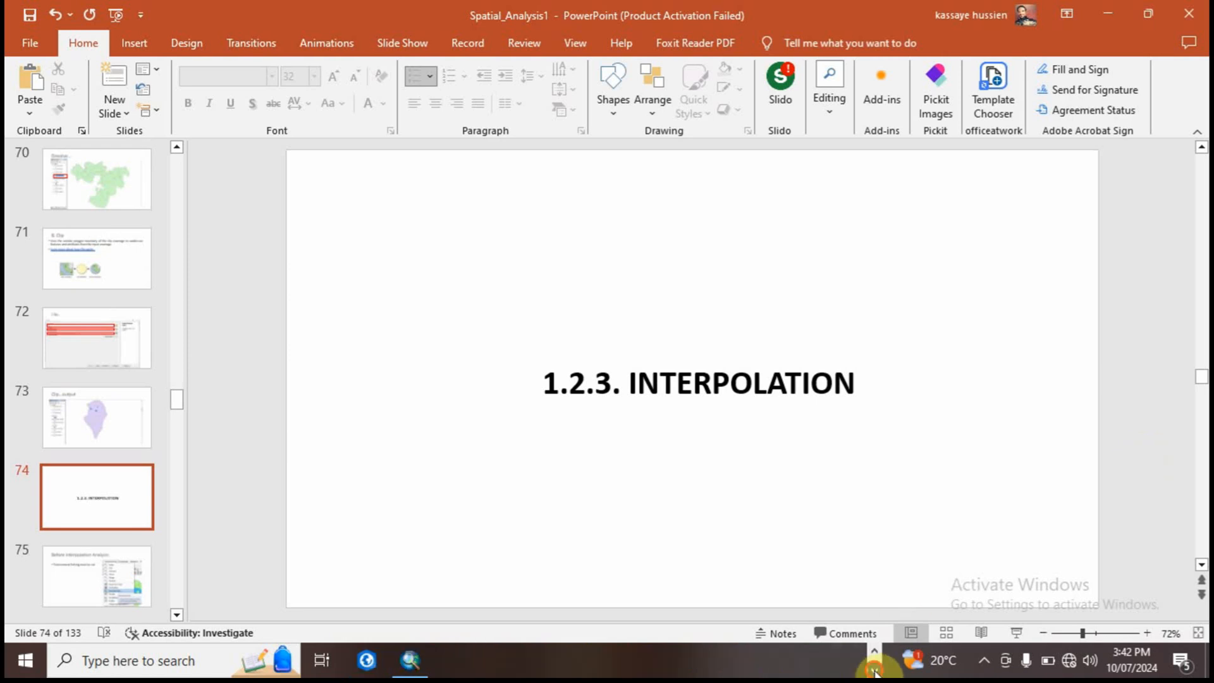
pyautogui.click(410, 660)
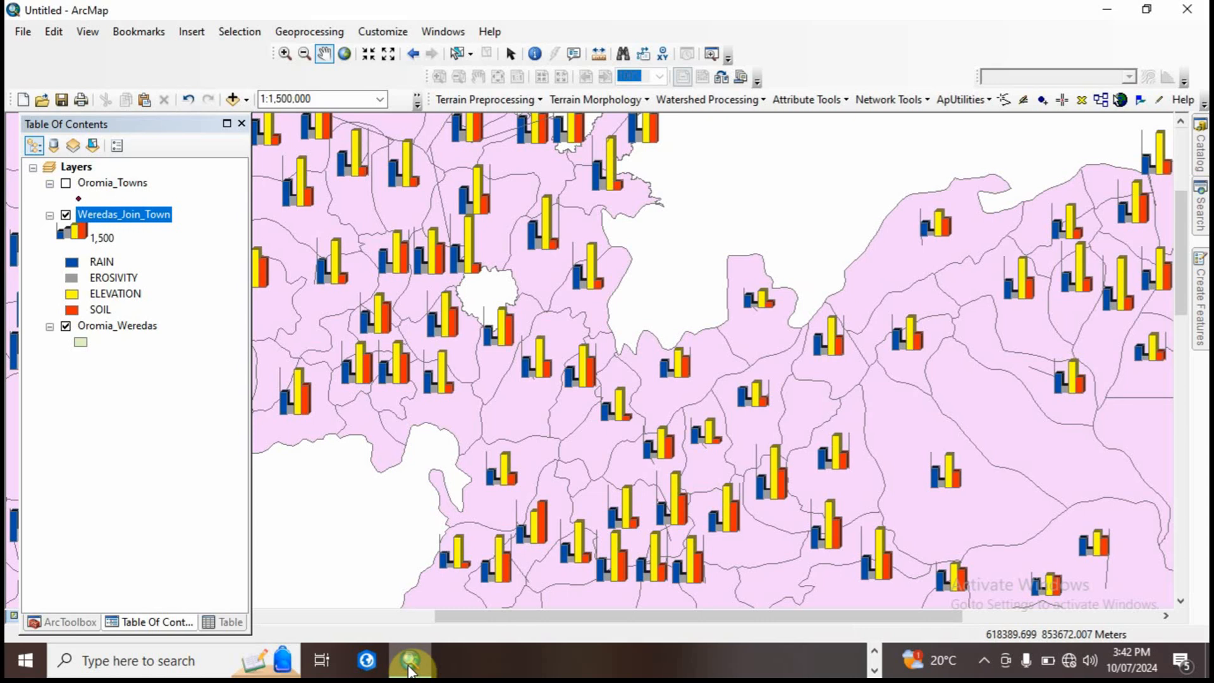
pyautogui.moveTo(478, 361); pyautogui.dragTo(515, 371)
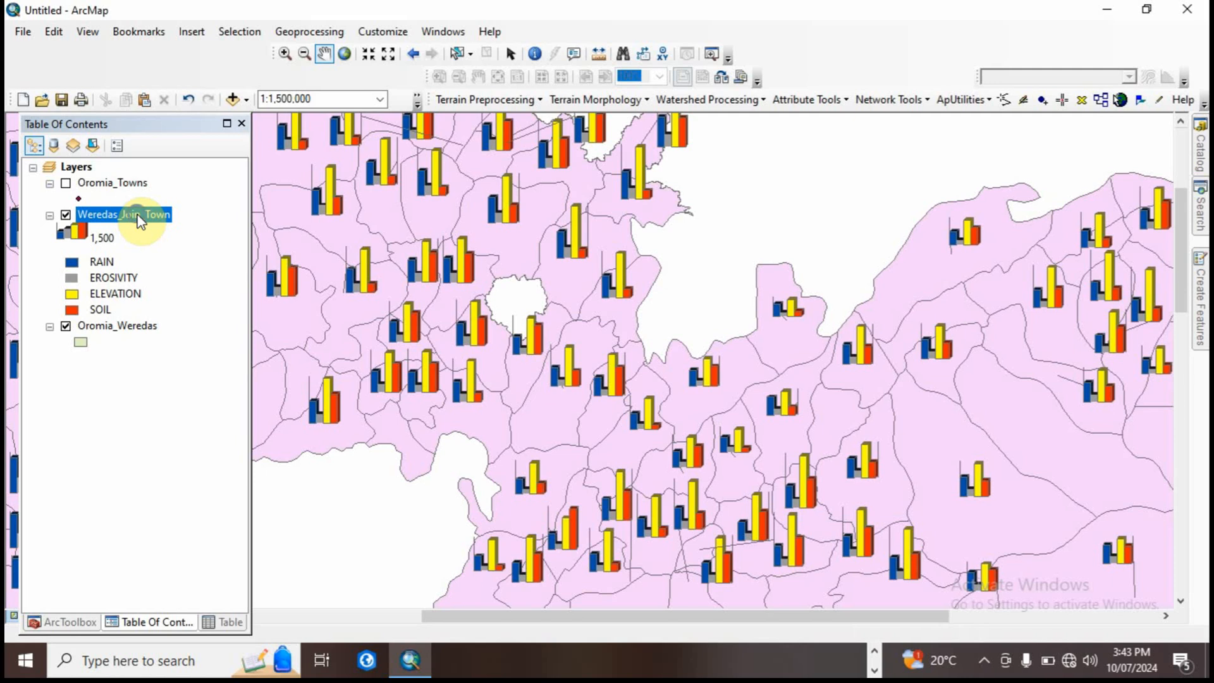
pyautogui.rightClick(140, 221)
pyautogui.click(211, 582)
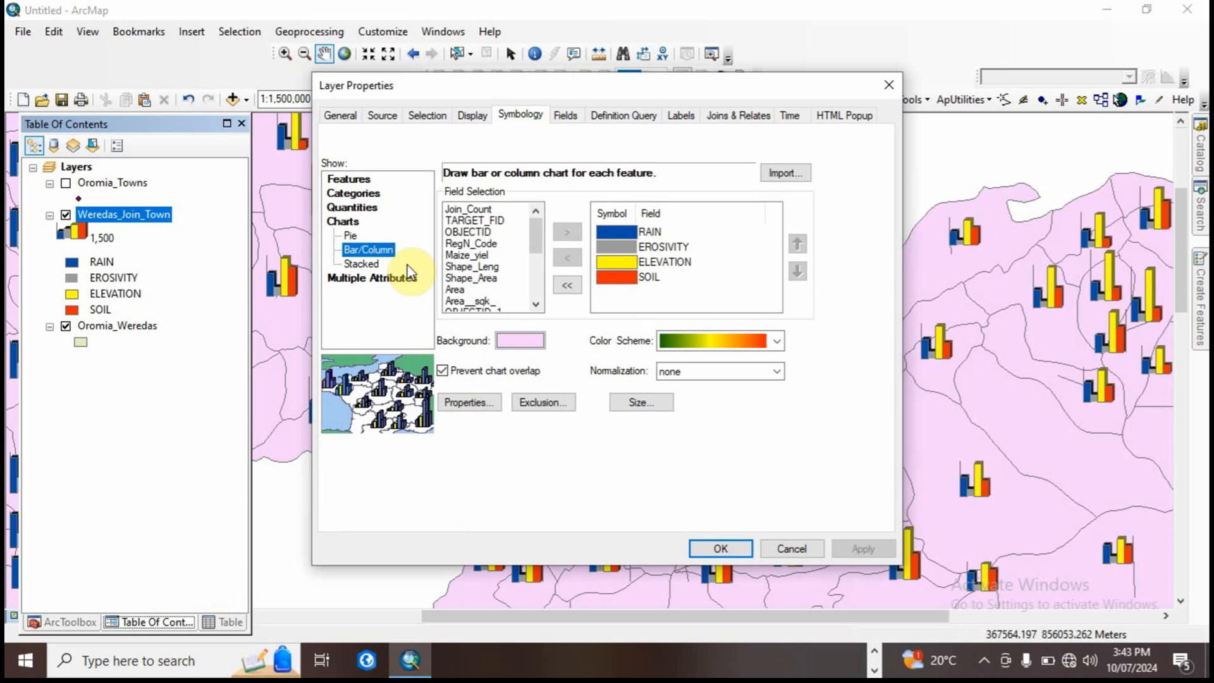
pyautogui.click(361, 180)
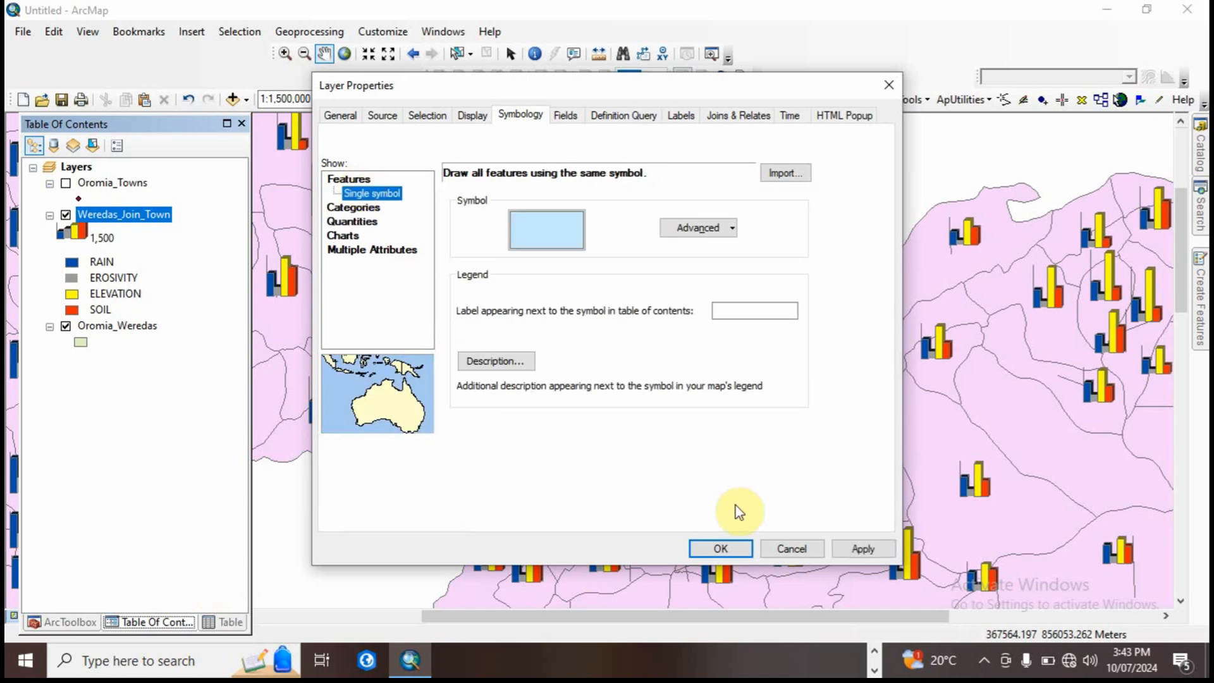
pyautogui.click(722, 547)
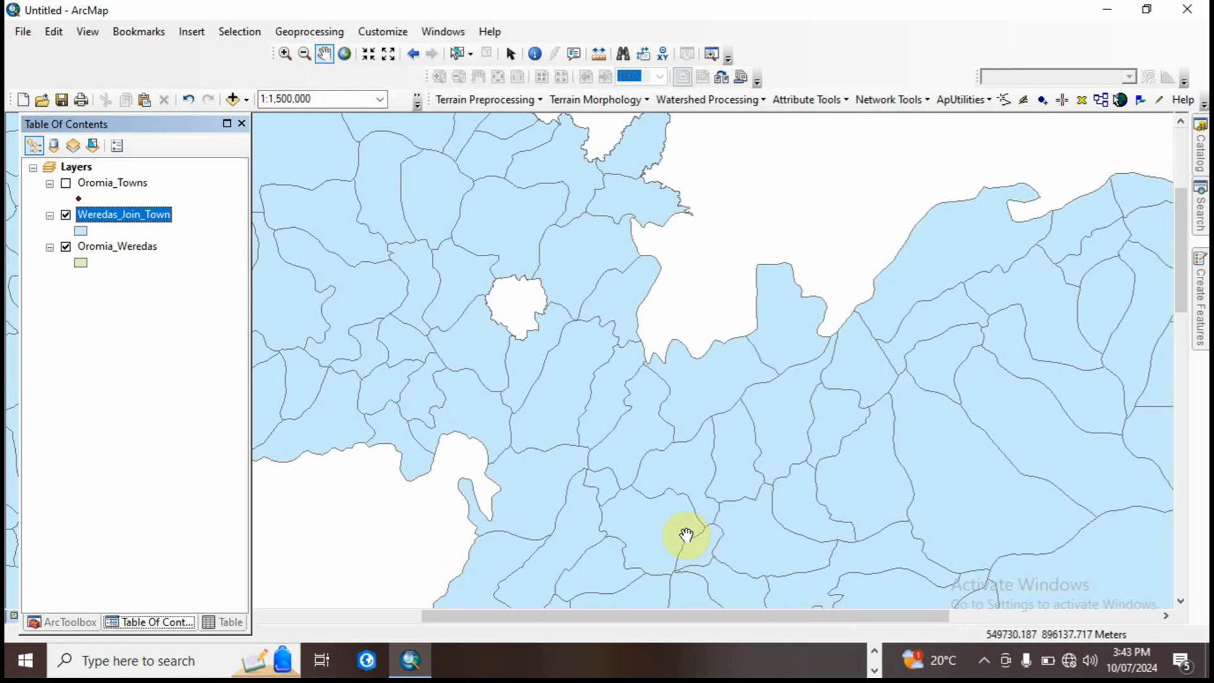
pyautogui.moveTo(677, 517); pyautogui.dragTo(687, 459)
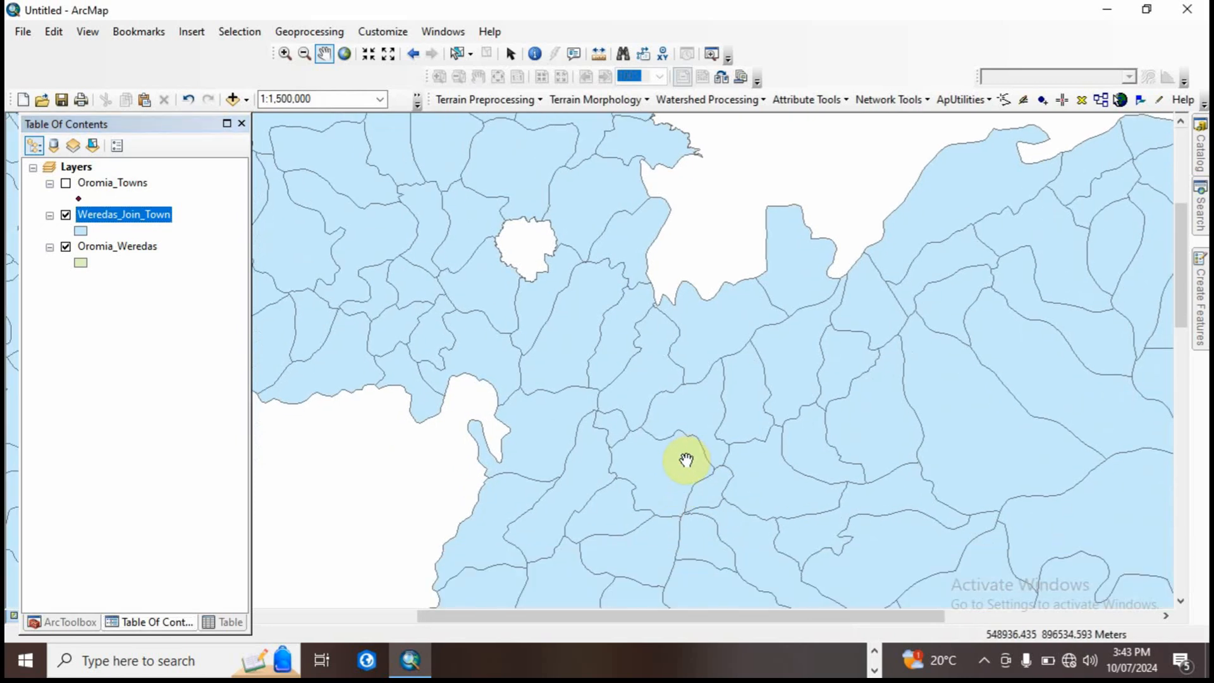
# Step: Examine the fields in the attribute table of the Weredas_Join_Town layer and return to the layer list
pyautogui.rightClick(138, 216)
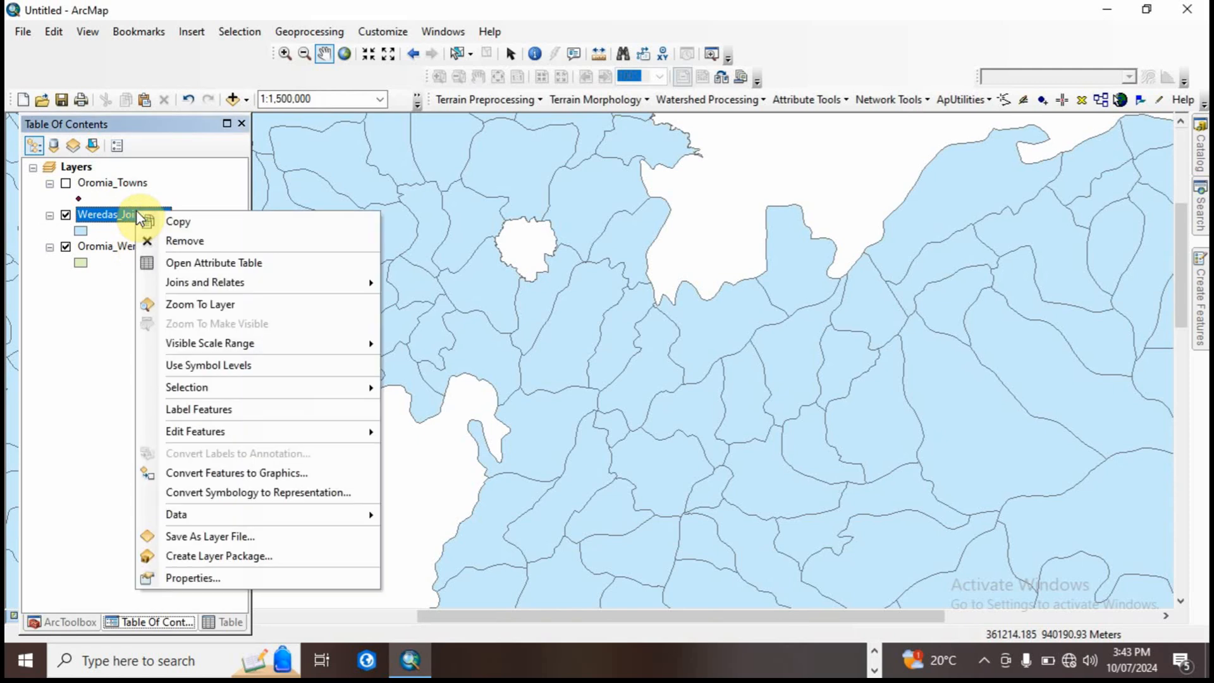
pyautogui.click(209, 262)
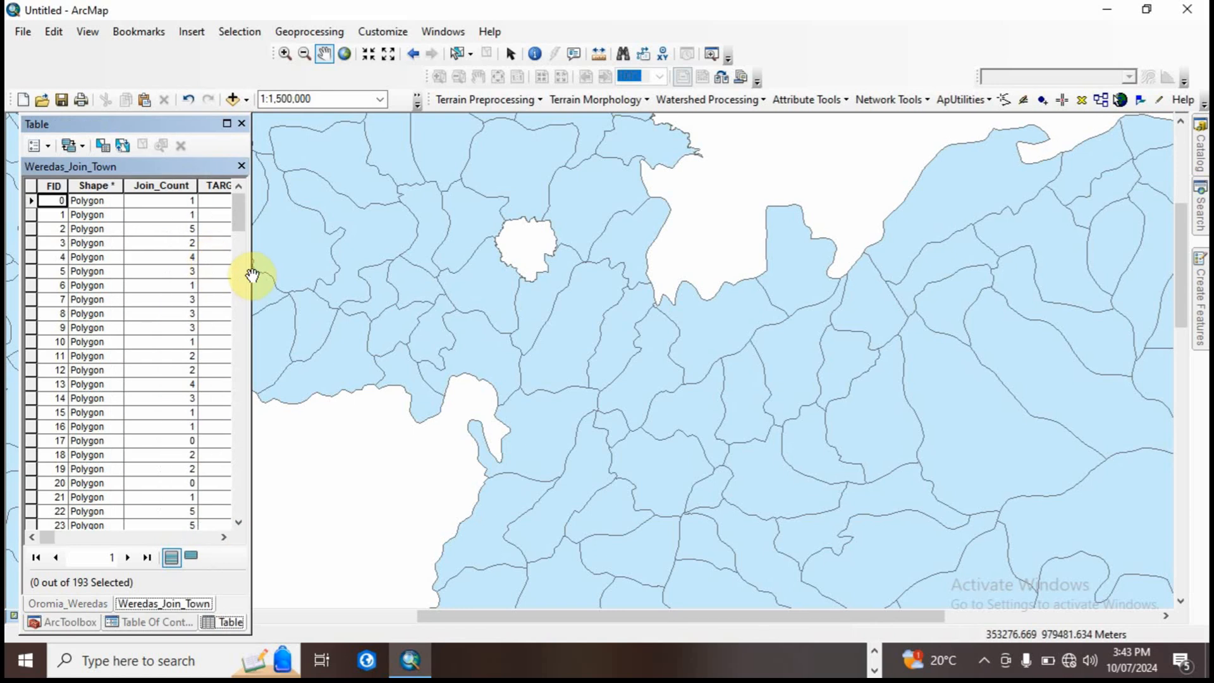
pyautogui.moveTo(247, 271); pyautogui.dragTo(1115, 280)
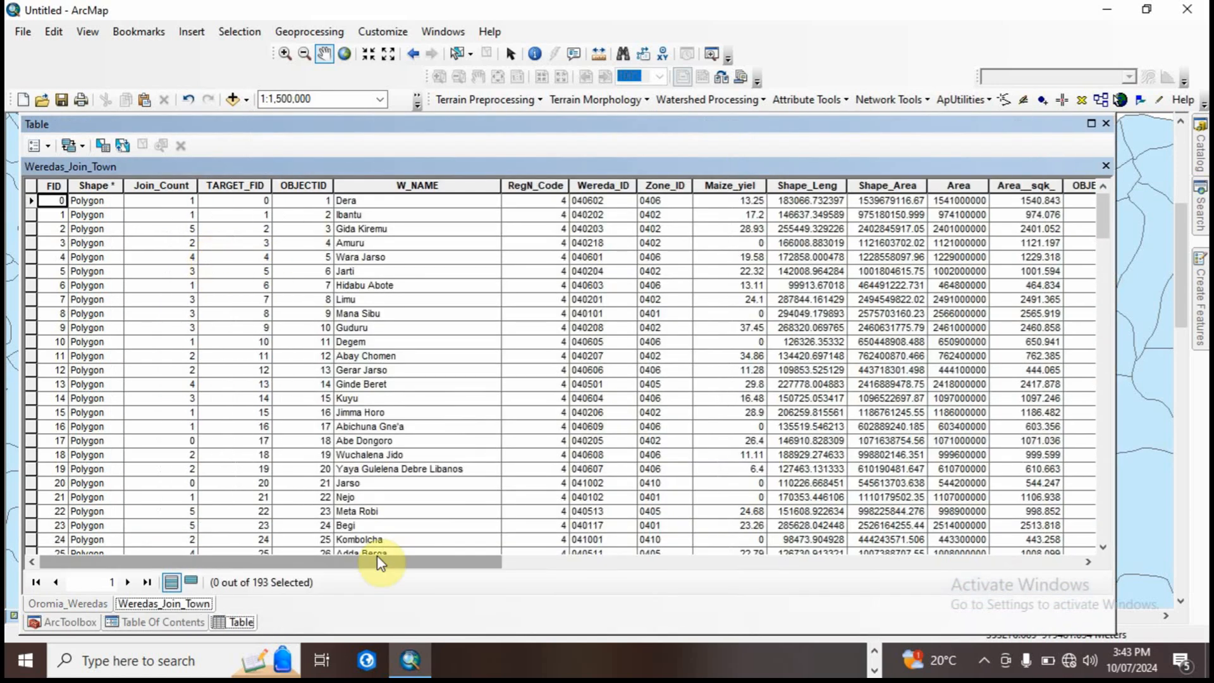
pyautogui.moveTo(377, 559); pyautogui.dragTo(341, 596)
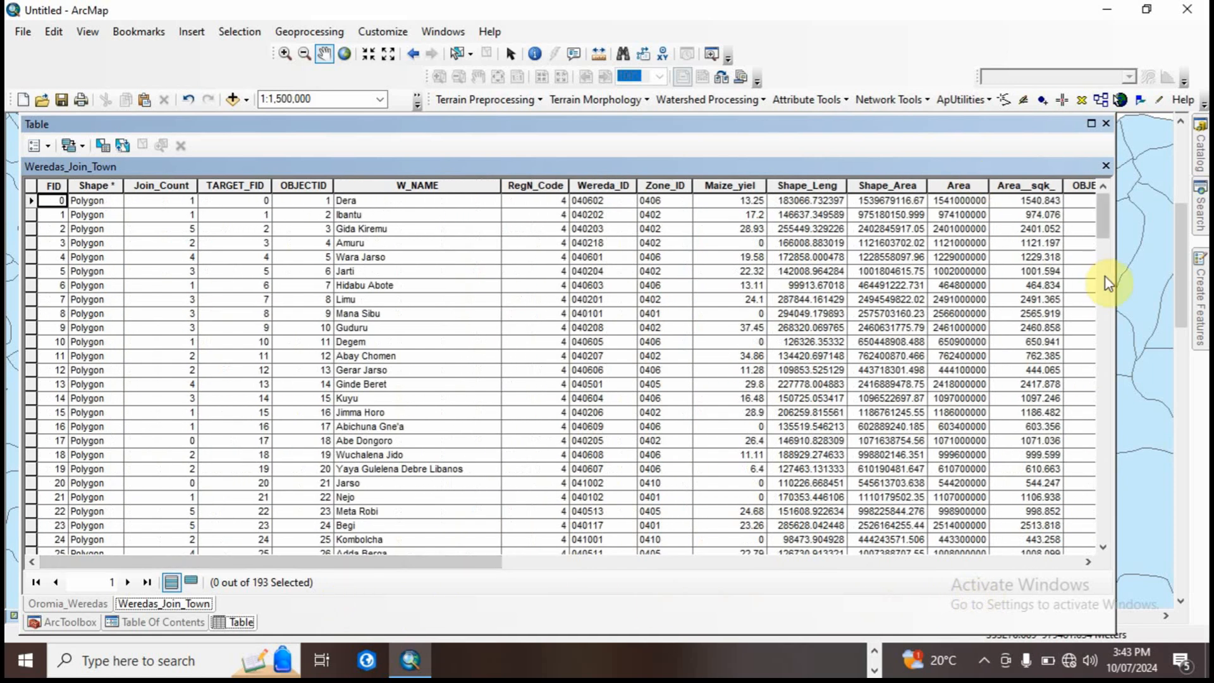
pyautogui.moveTo(1114, 275); pyautogui.dragTo(226, 303)
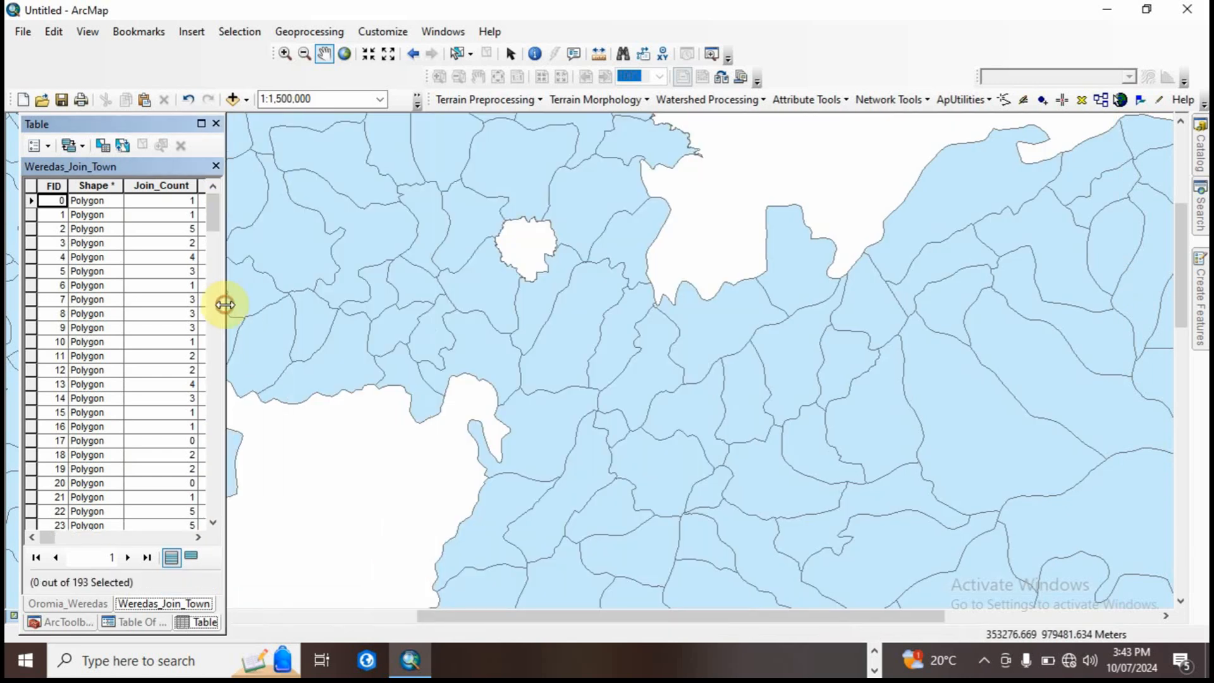
pyautogui.click(63, 621)
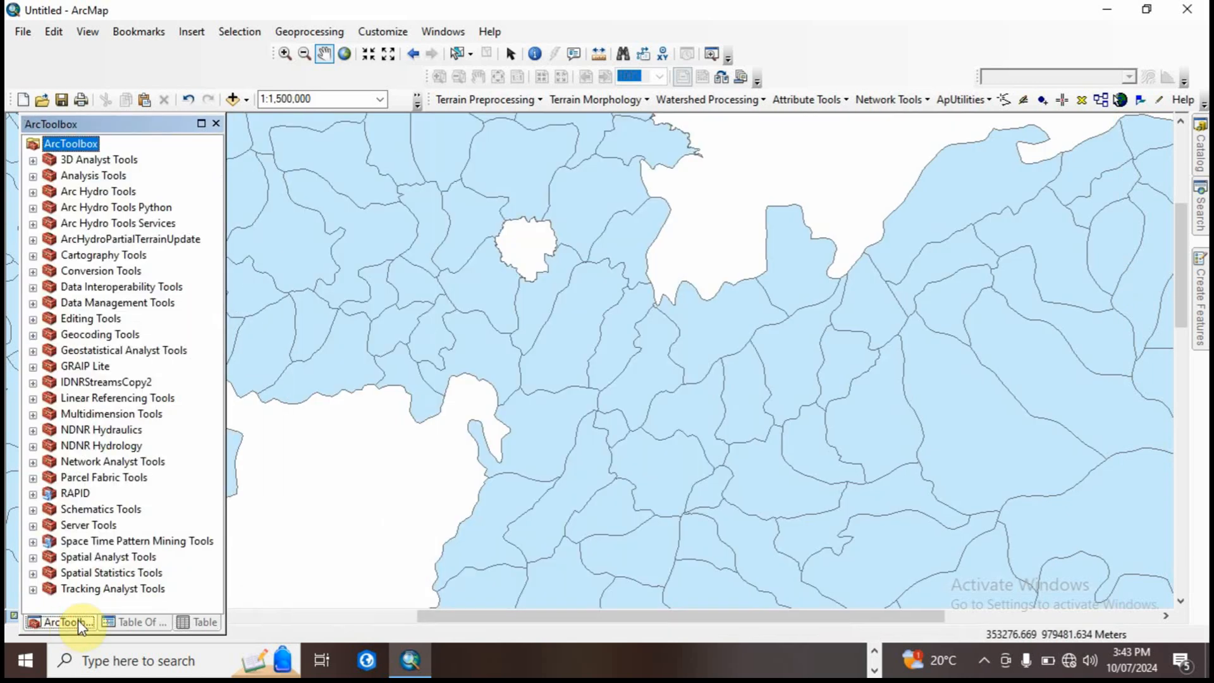
pyautogui.click(133, 621)
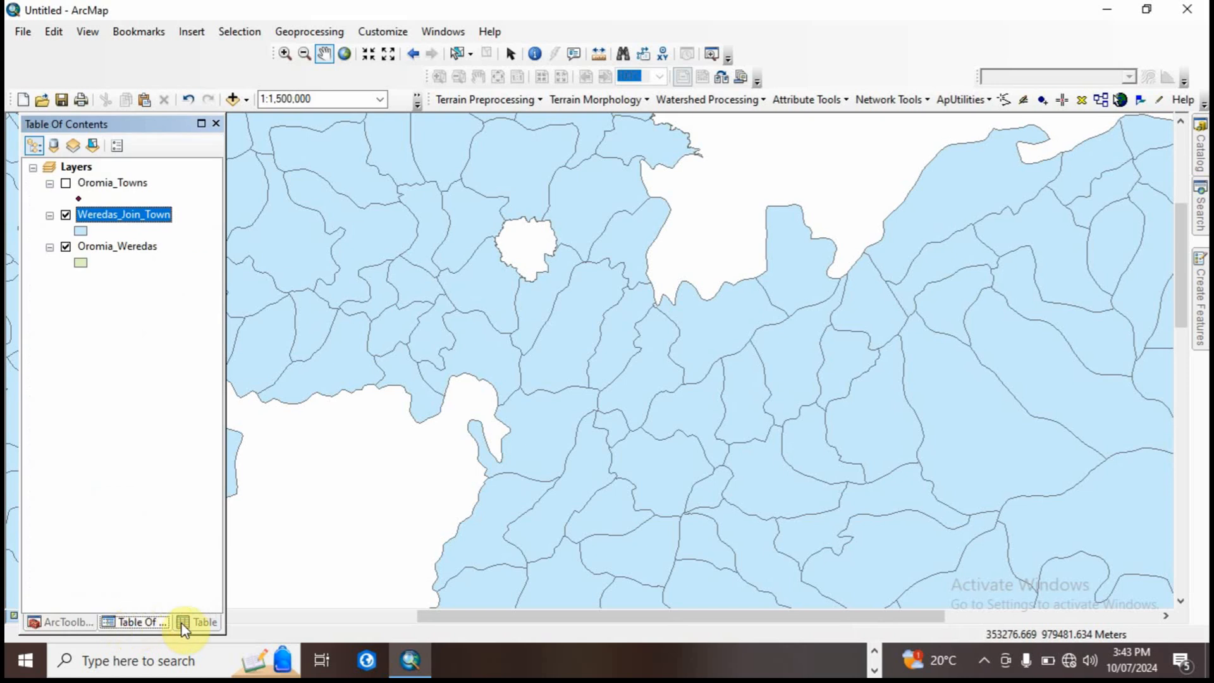
pyautogui.moveTo(411, 299); pyautogui.dragTo(428, 306)
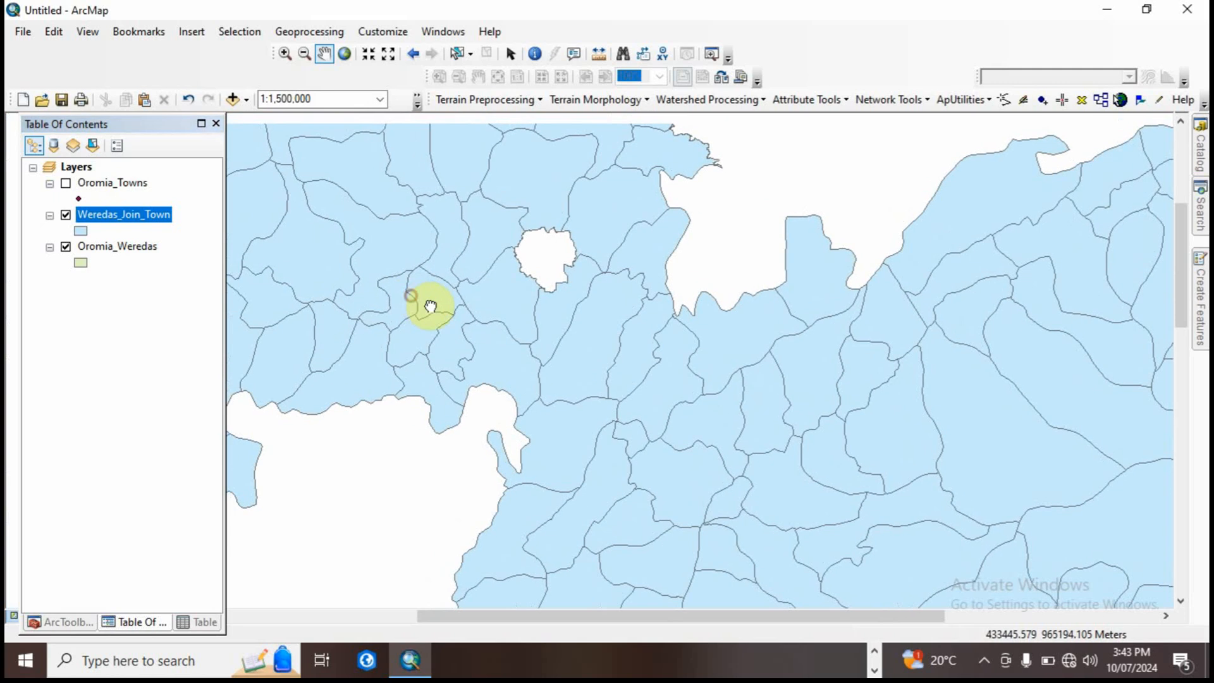
# Step: Reopen the Weredas_Join_Town attribute table at a wider size to review its columns, and check the Oromia_Weredas table as well
pyautogui.rightClick(148, 218)
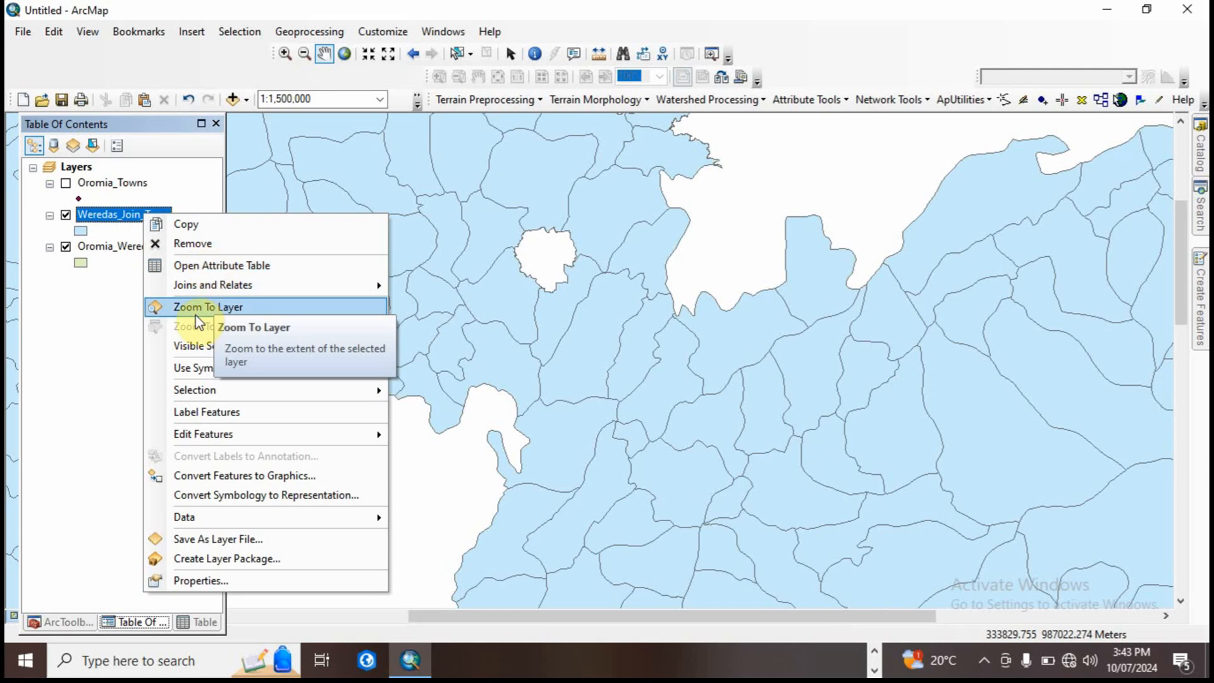
pyautogui.click(193, 265)
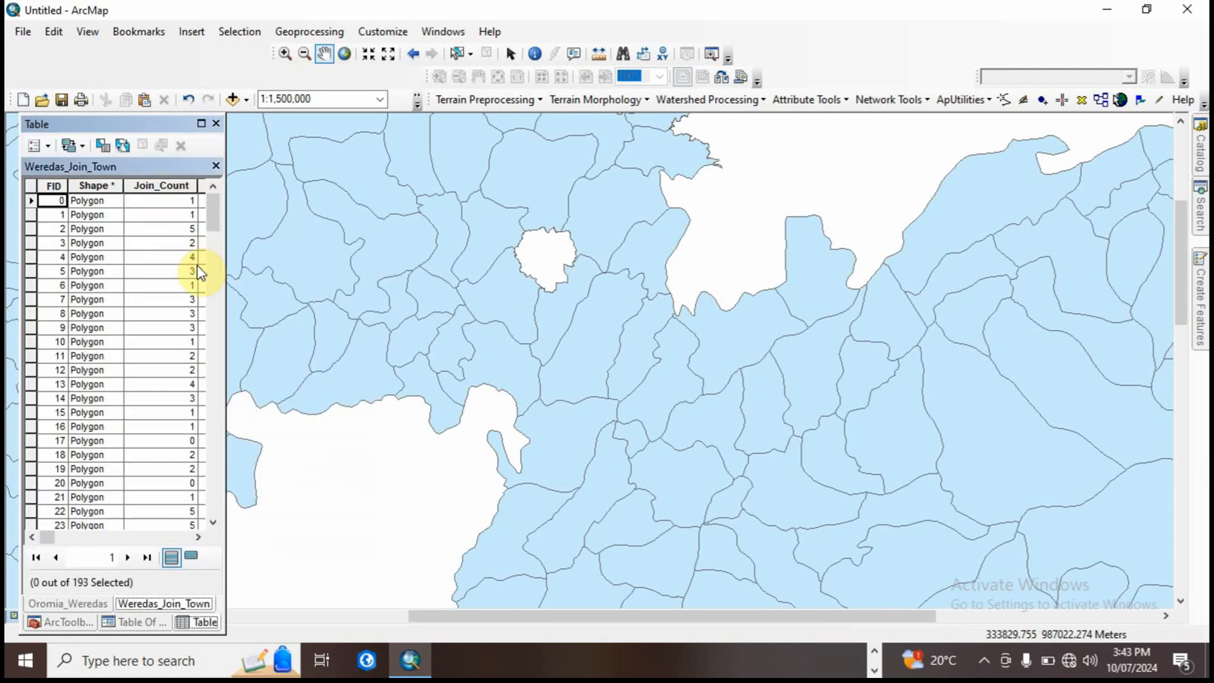
pyautogui.moveTo(234, 274); pyautogui.dragTo(1174, 352)
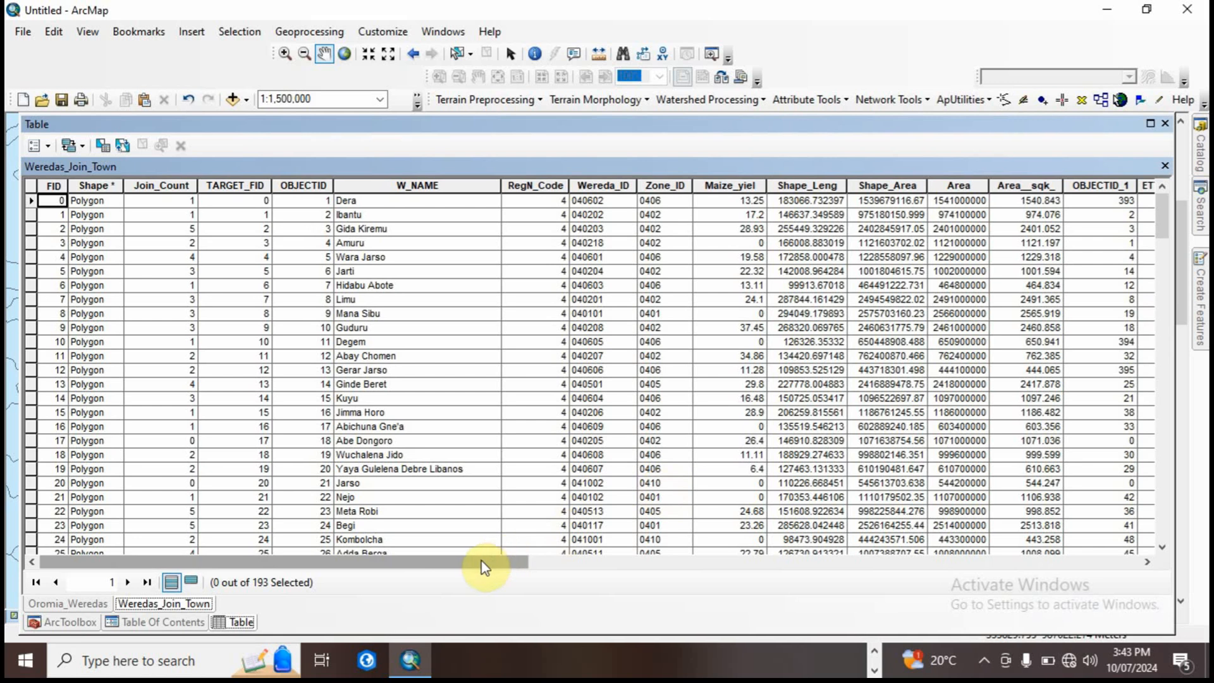
pyautogui.moveTo(482, 563); pyautogui.dragTo(441, 599)
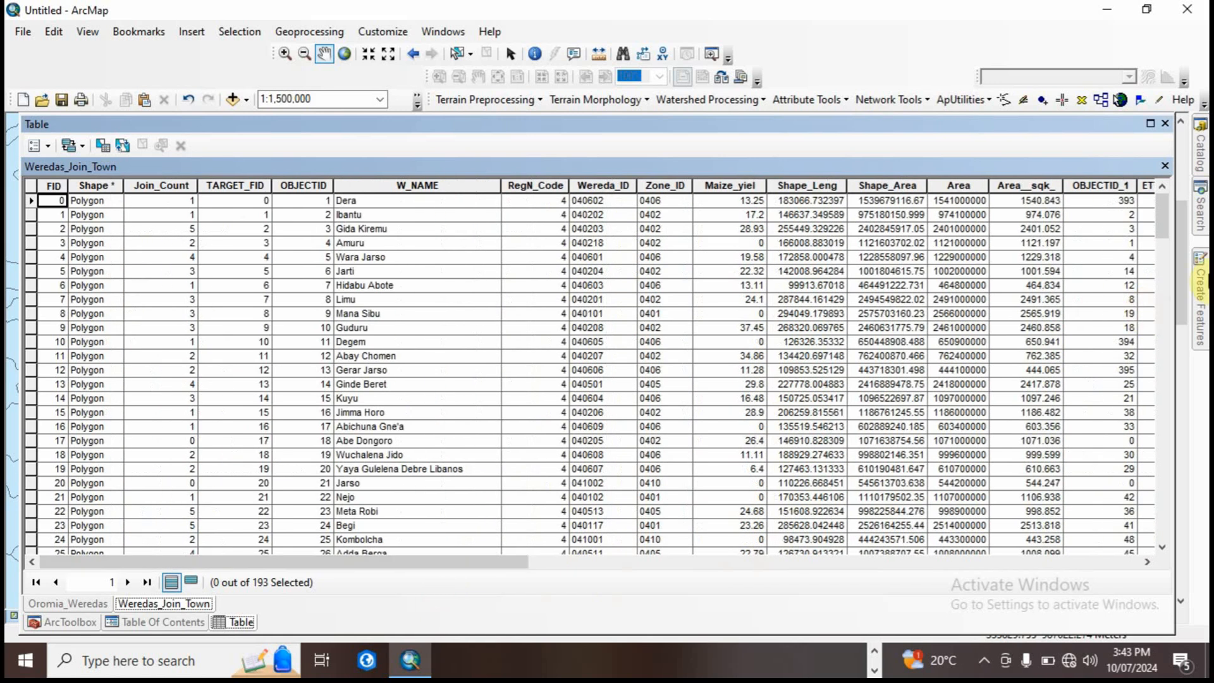
pyautogui.moveTo(1174, 282); pyautogui.dragTo(209, 289)
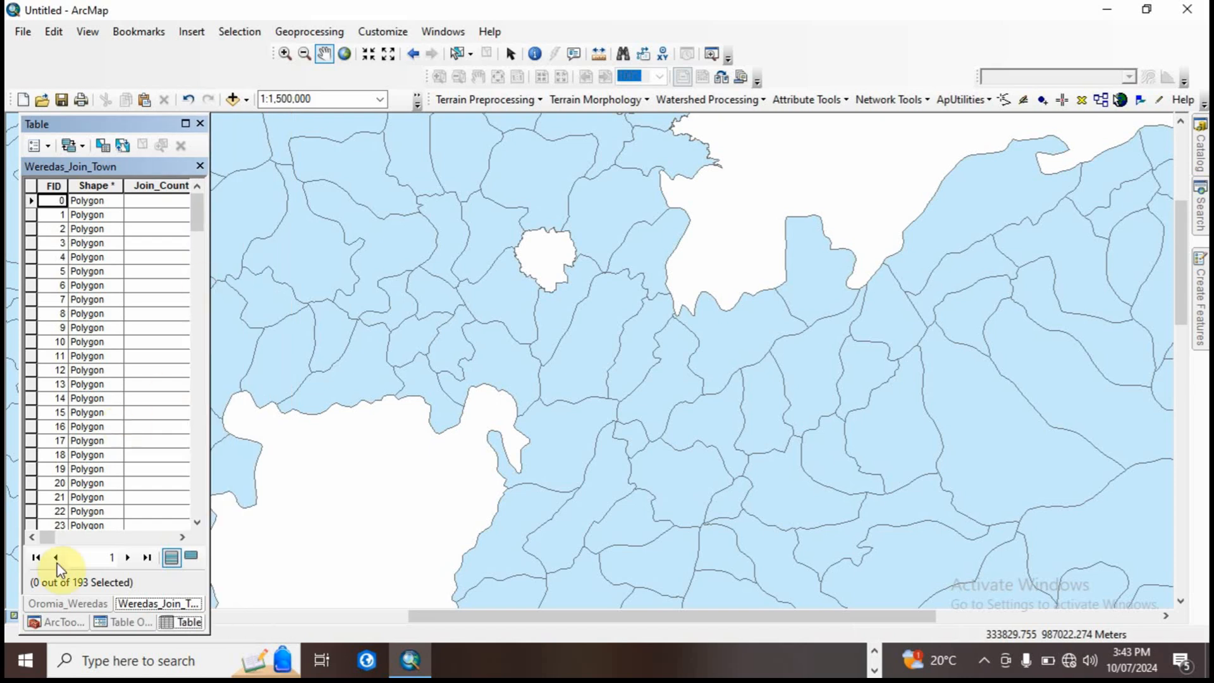
pyautogui.click(57, 603)
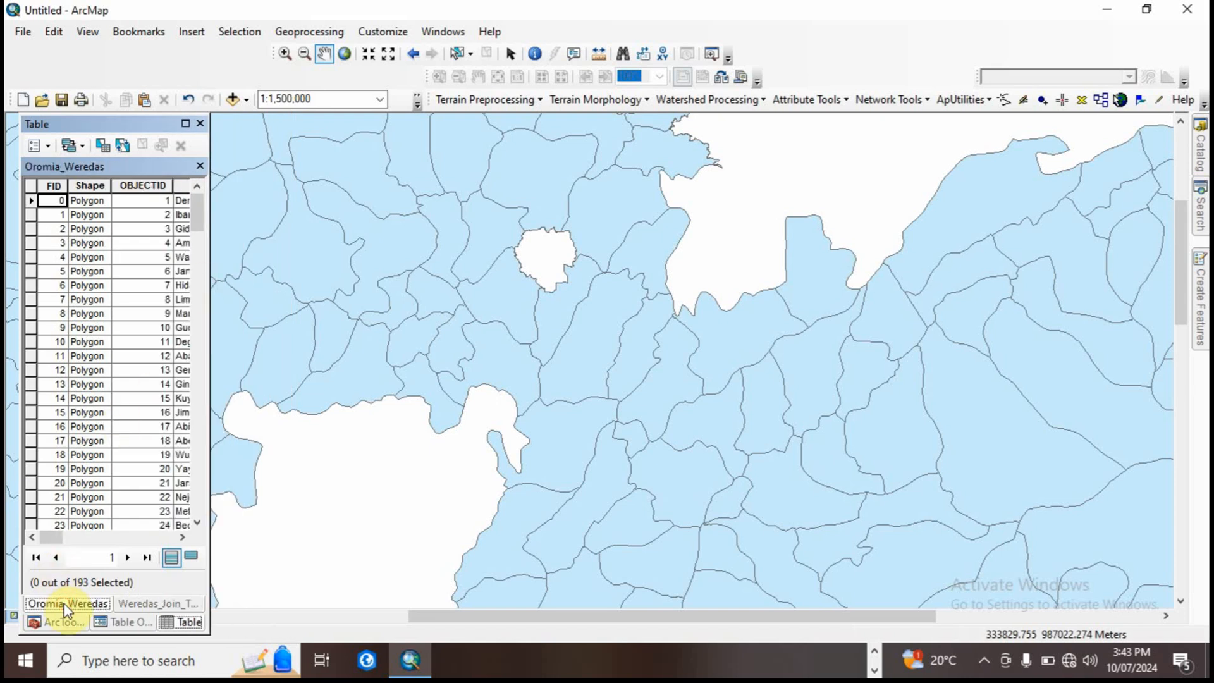
pyautogui.click(138, 624)
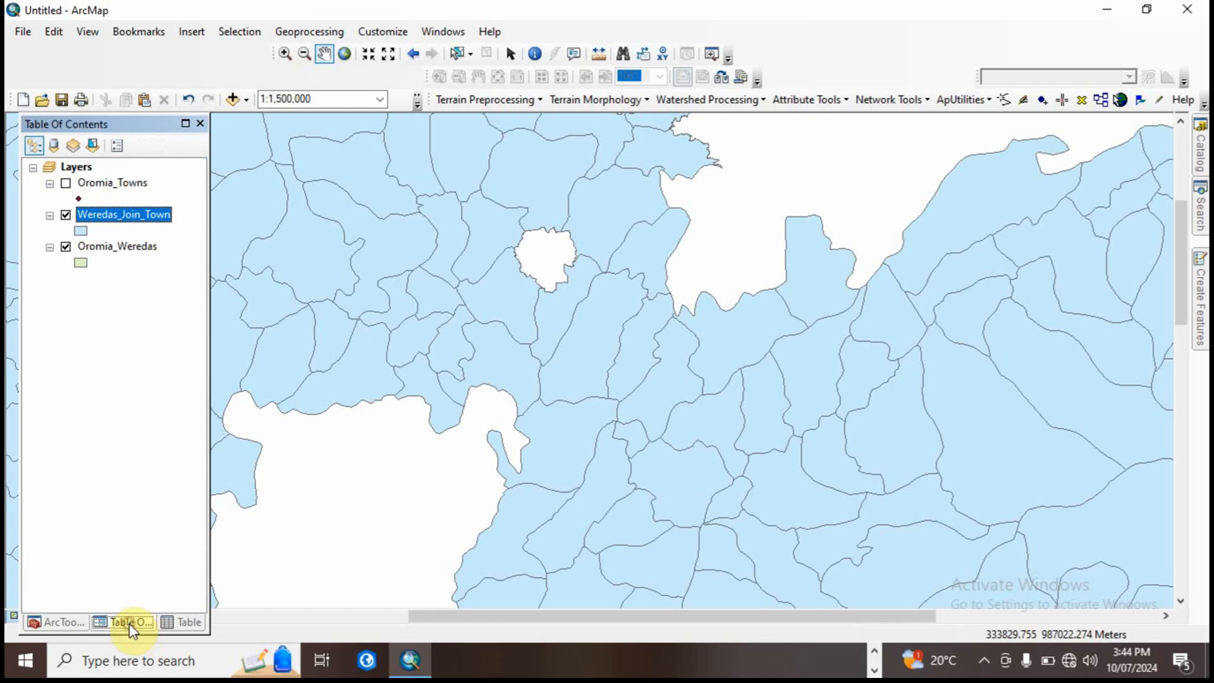
# Step: Show only the Oromia_Towns points at full extent, hiding the Weredas_Join_Town and Oromia_Weredas layers
pyautogui.click(66, 183)
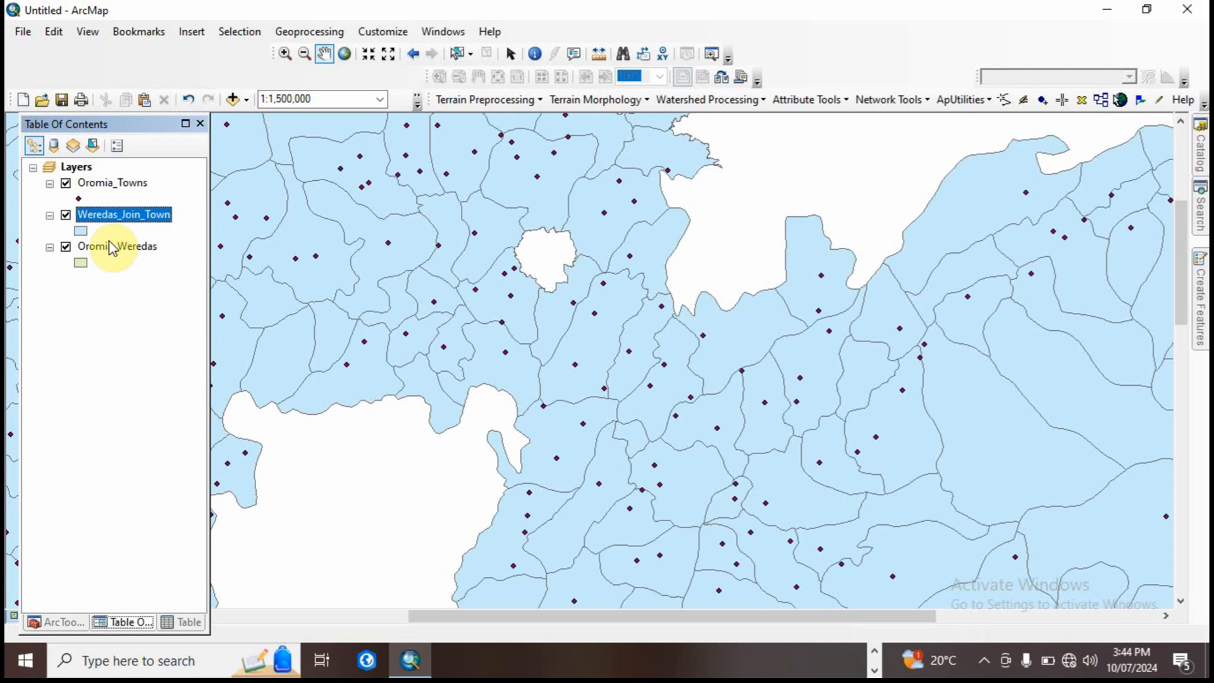
pyautogui.click(65, 215)
pyautogui.click(66, 246)
pyautogui.click(66, 247)
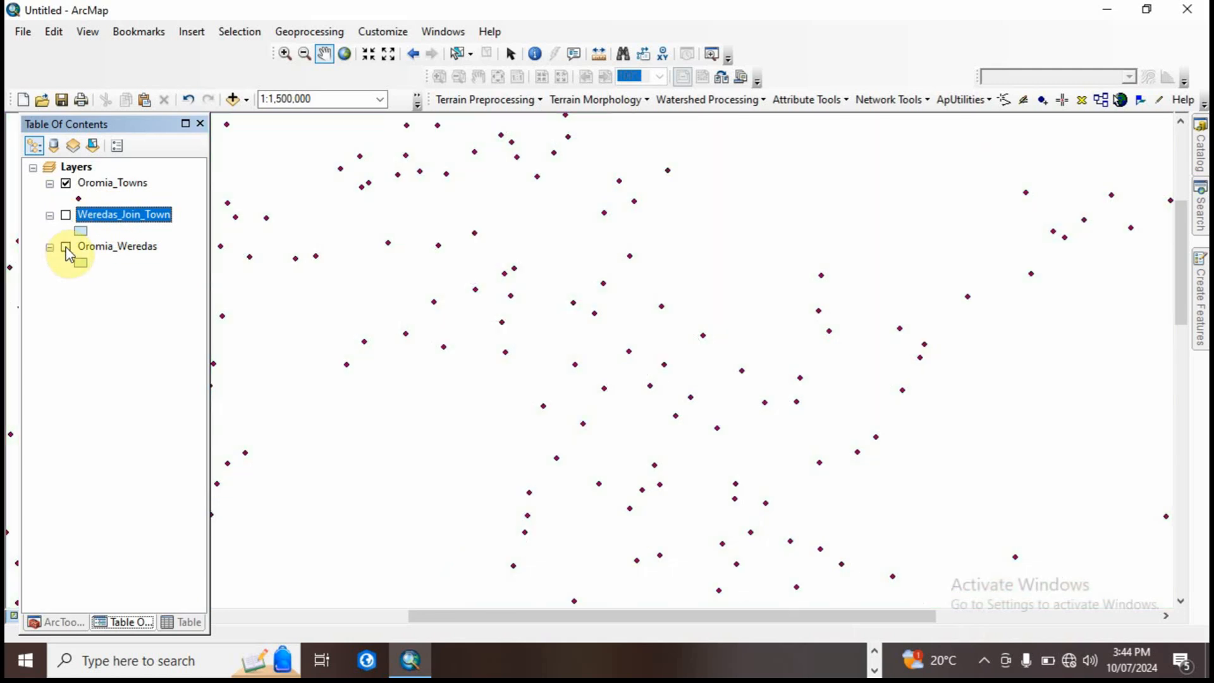
pyautogui.click(344, 54)
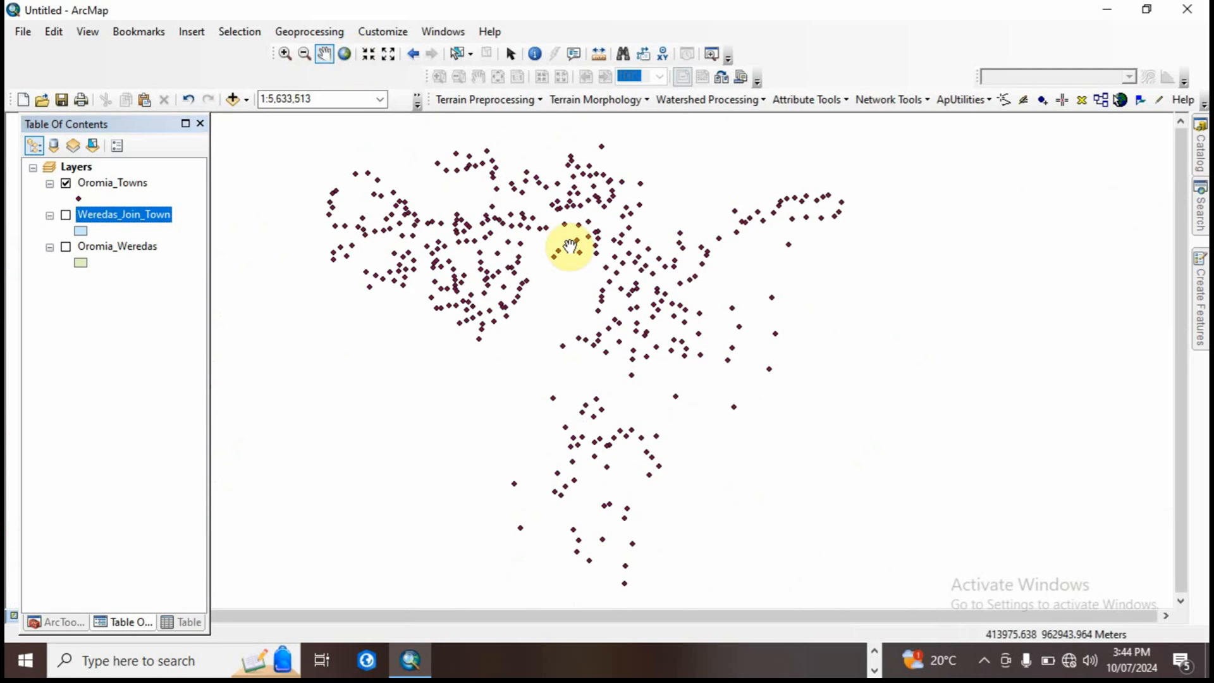
# Step: Examine the Oromia_Towns attribute table, reading across the population, RAIN, K_VALUE, SOIL, EROSIVITY and ELEVATION fields
pyautogui.keyDown('ctrl'); pyautogui.click(121, 184); pyautogui.keyUp('ctrl')
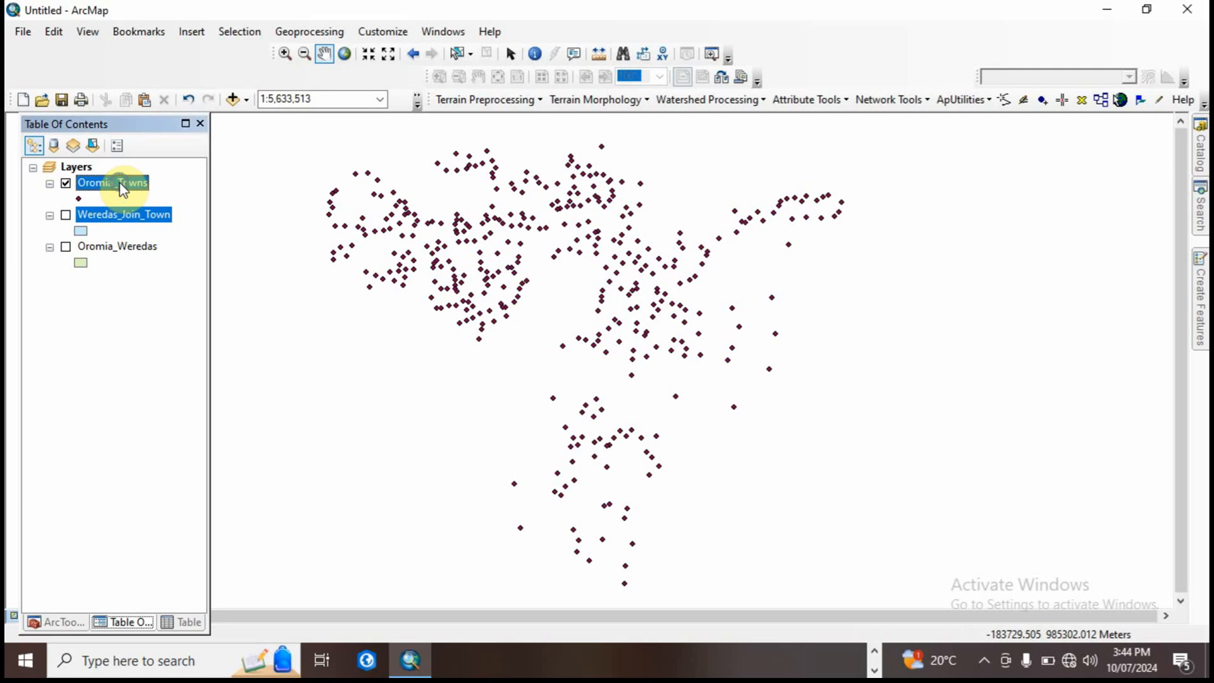
pyautogui.rightClick(123, 189)
pyautogui.click(172, 233)
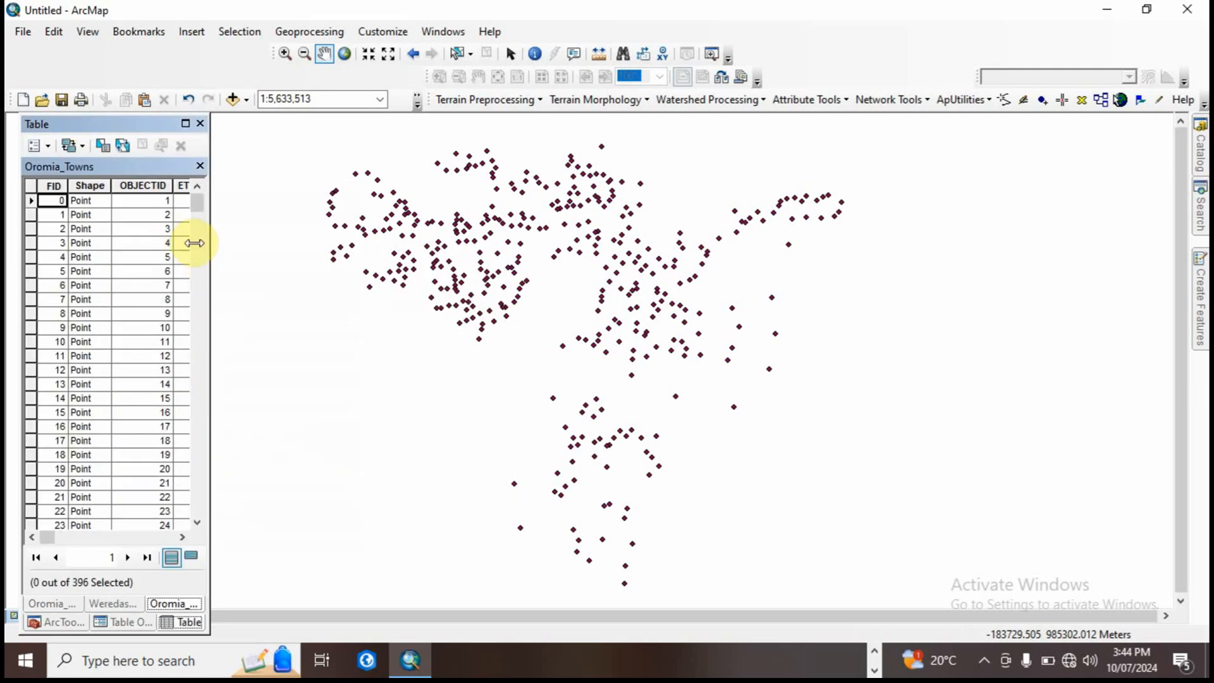
pyautogui.moveTo(207, 294); pyautogui.dragTo(953, 306)
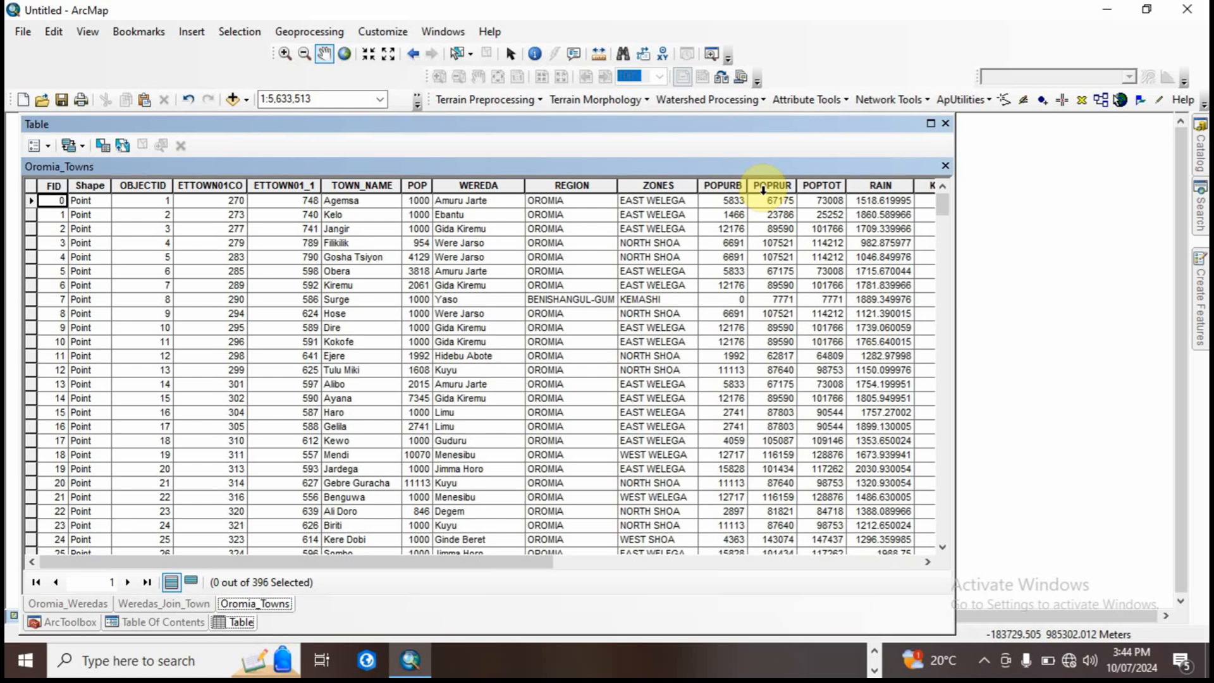
pyautogui.moveTo(493, 561); pyautogui.dragTo(665, 562)
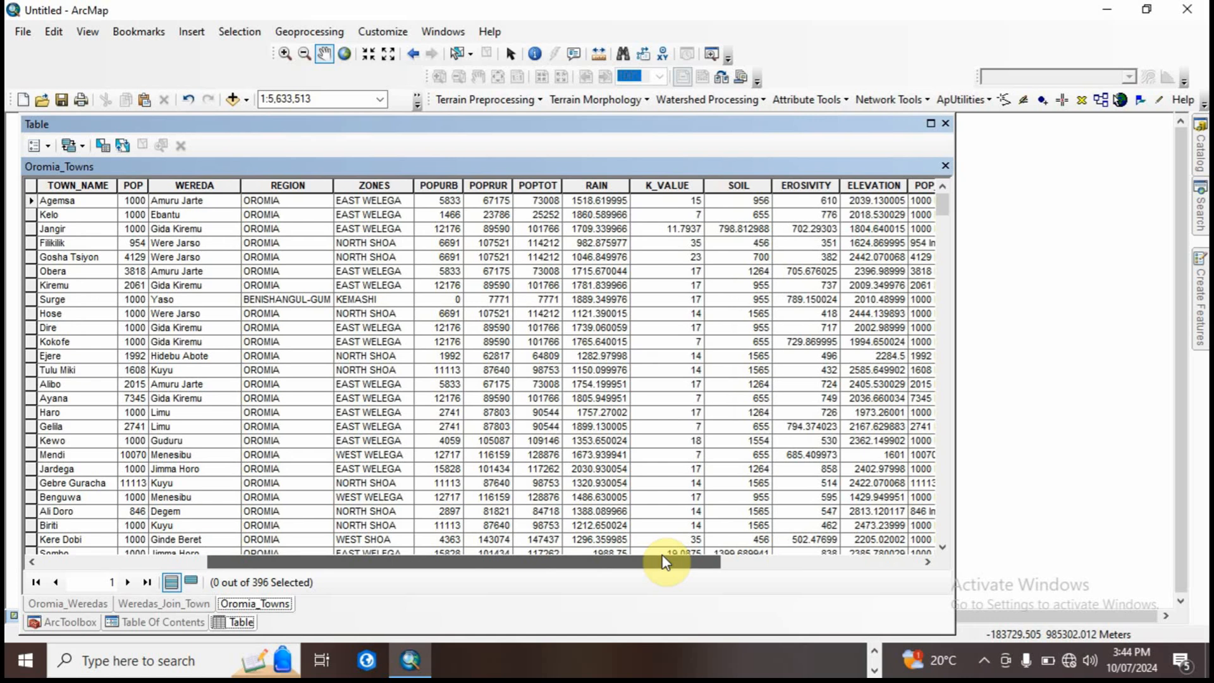
pyautogui.moveTo(664, 562); pyautogui.dragTo(733, 562)
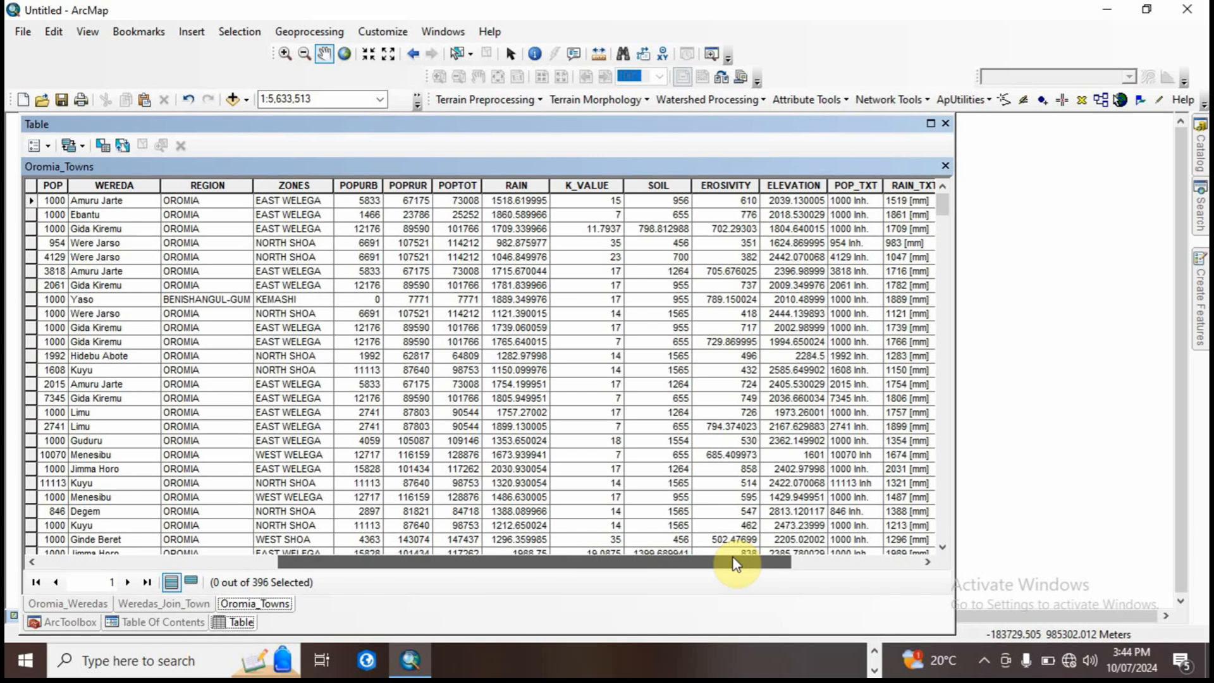
pyautogui.moveTo(733, 563); pyautogui.dragTo(465, 566)
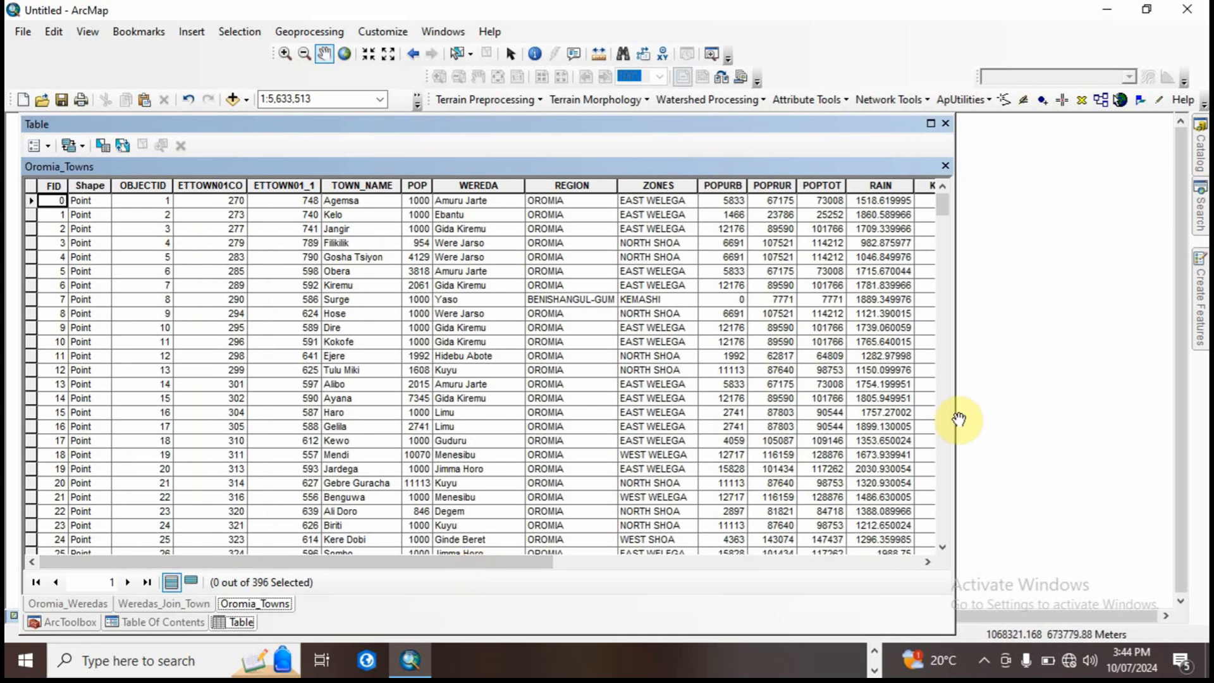
pyautogui.moveTo(954, 416); pyautogui.dragTo(305, 375)
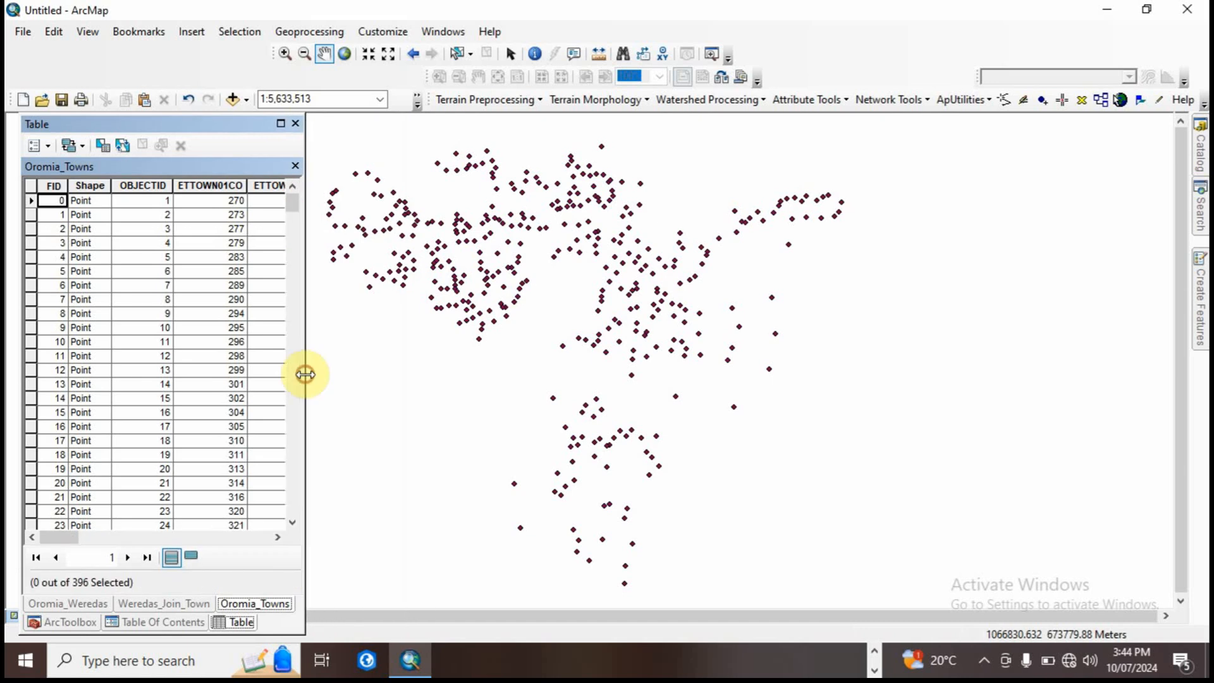
pyautogui.click(167, 620)
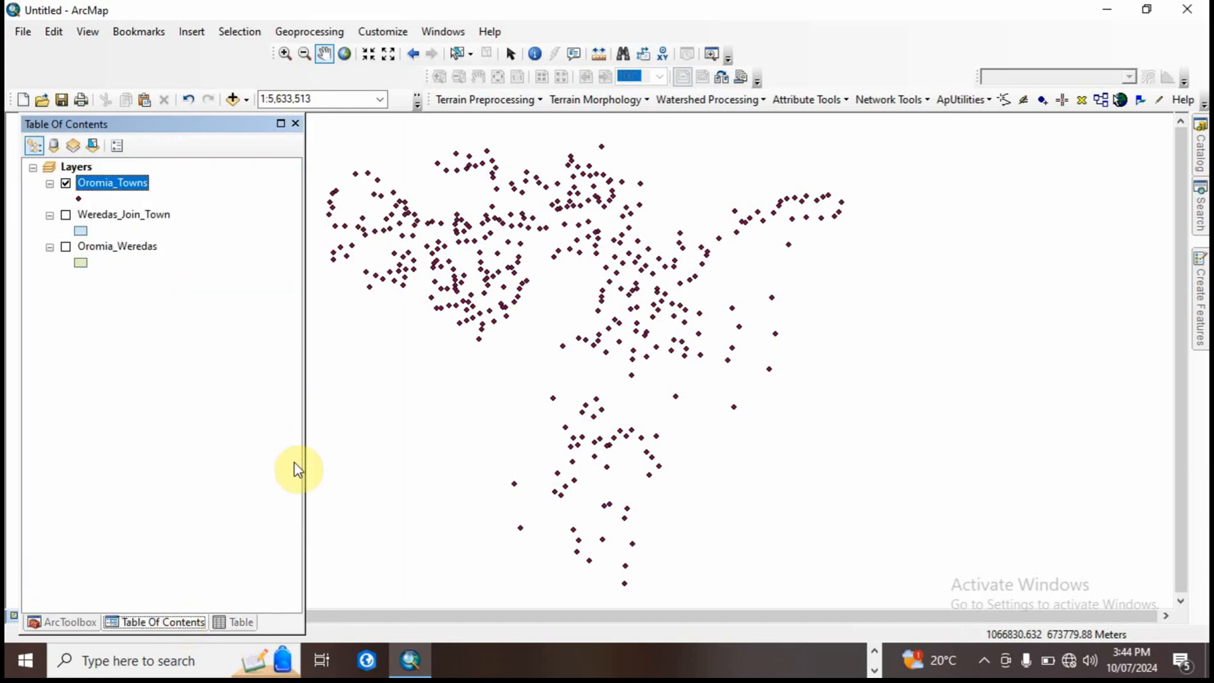
# Step: Narrow the layer list, turn on the Oromia_Weredas polygons and hide the Oromia_Towns points
pyautogui.moveTo(306, 455); pyautogui.dragTo(194, 447)
pyautogui.moveTo(466, 317); pyautogui.dragTo(466, 345)
pyautogui.click(163, 292)
pyautogui.click(66, 248)
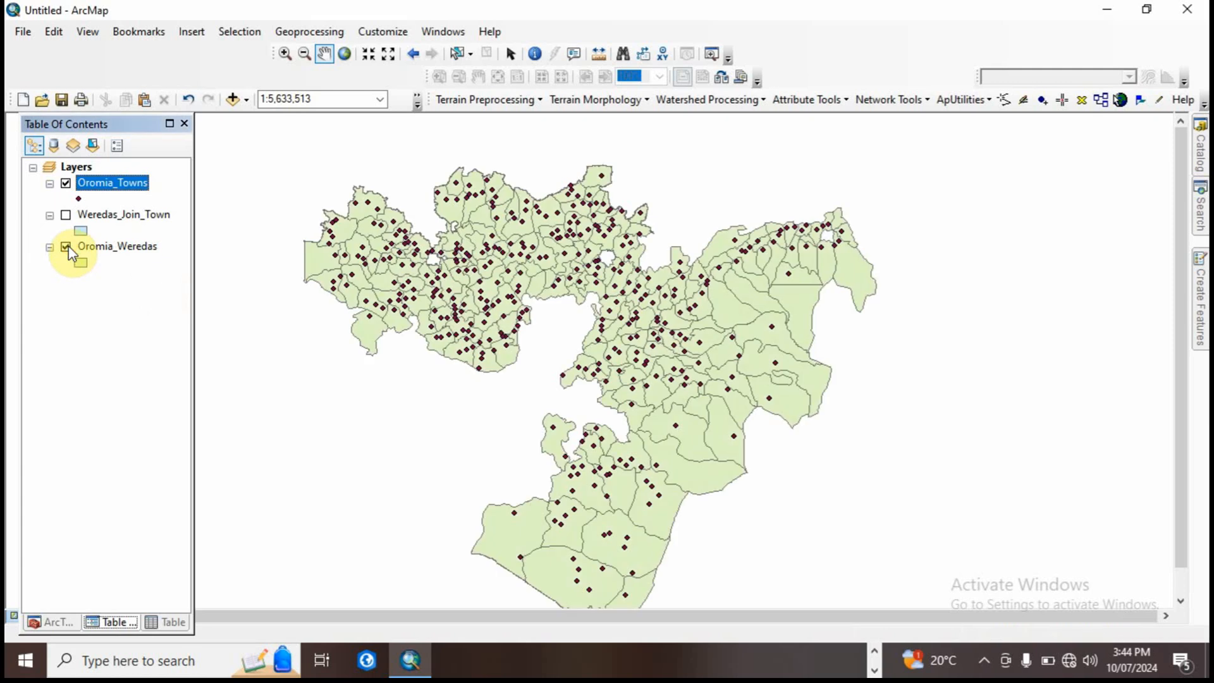
pyautogui.click(66, 185)
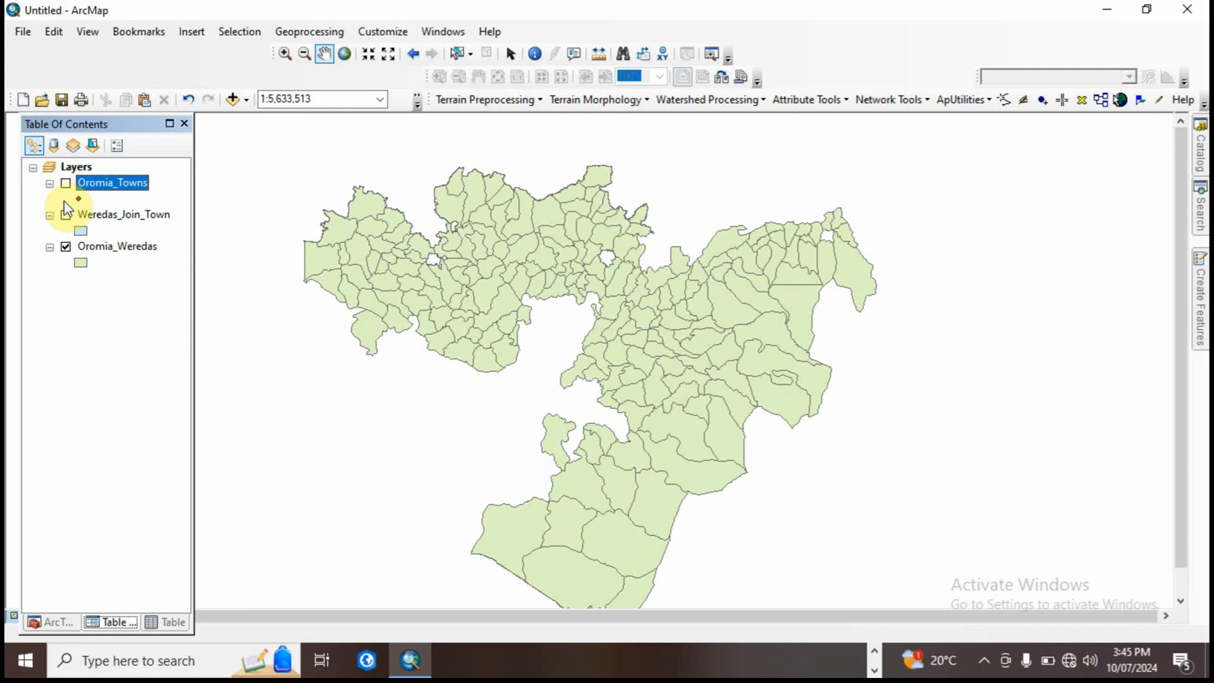
pyautogui.click(1200, 212)
pyautogui.moveTo(997, 188); pyautogui.dragTo(920, 188)
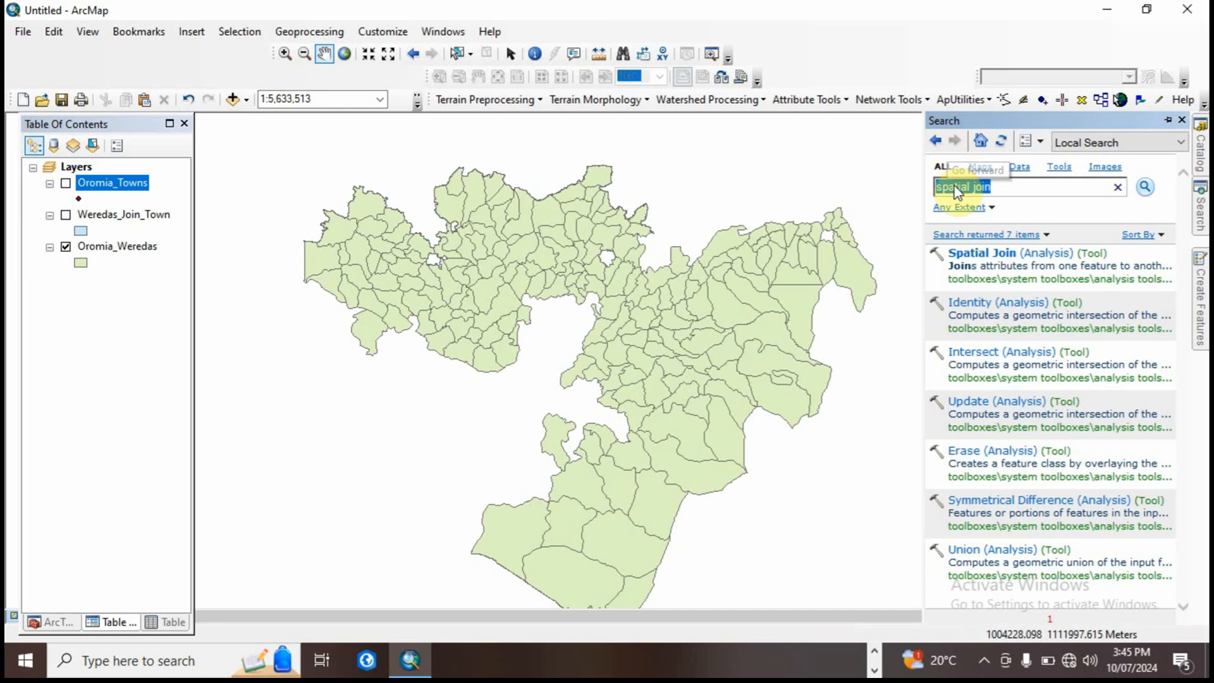
pyautogui.click(989, 188)
pyautogui.moveTo(994, 188); pyautogui.dragTo(935, 191)
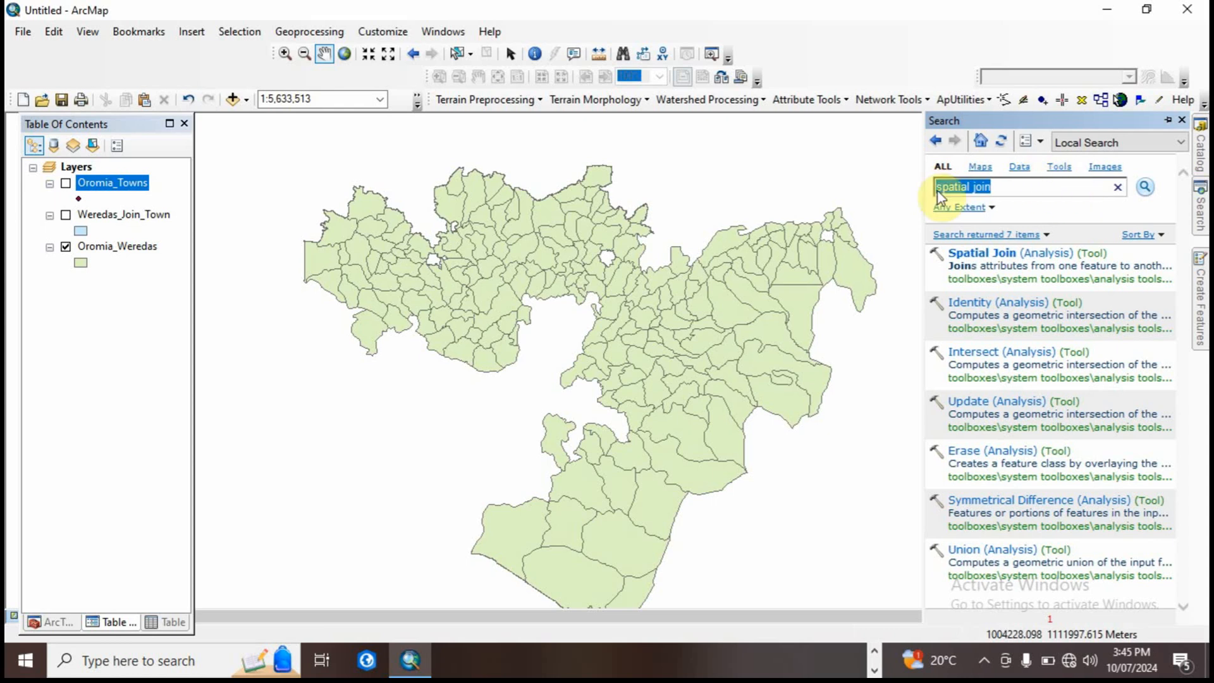
# Step: Show the geoprocessing toolboxes and expand the Interpolation toolset of the Spatial Analyst Tools
pyautogui.click(54, 621)
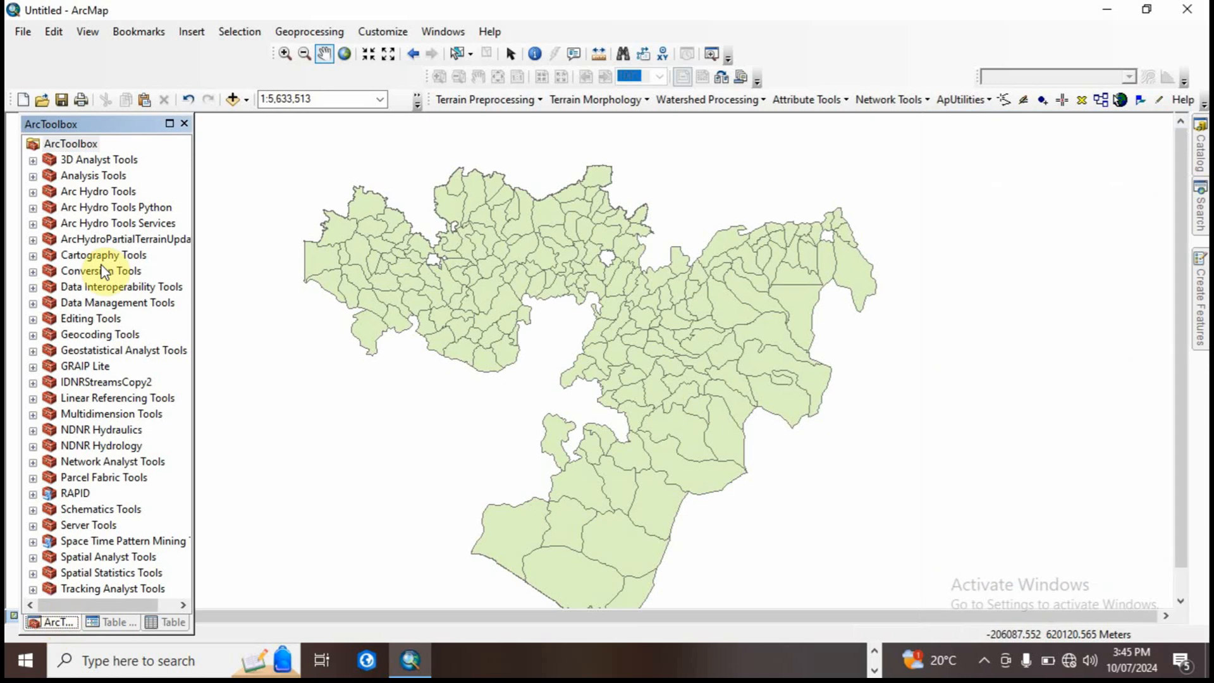
pyautogui.click(33, 558)
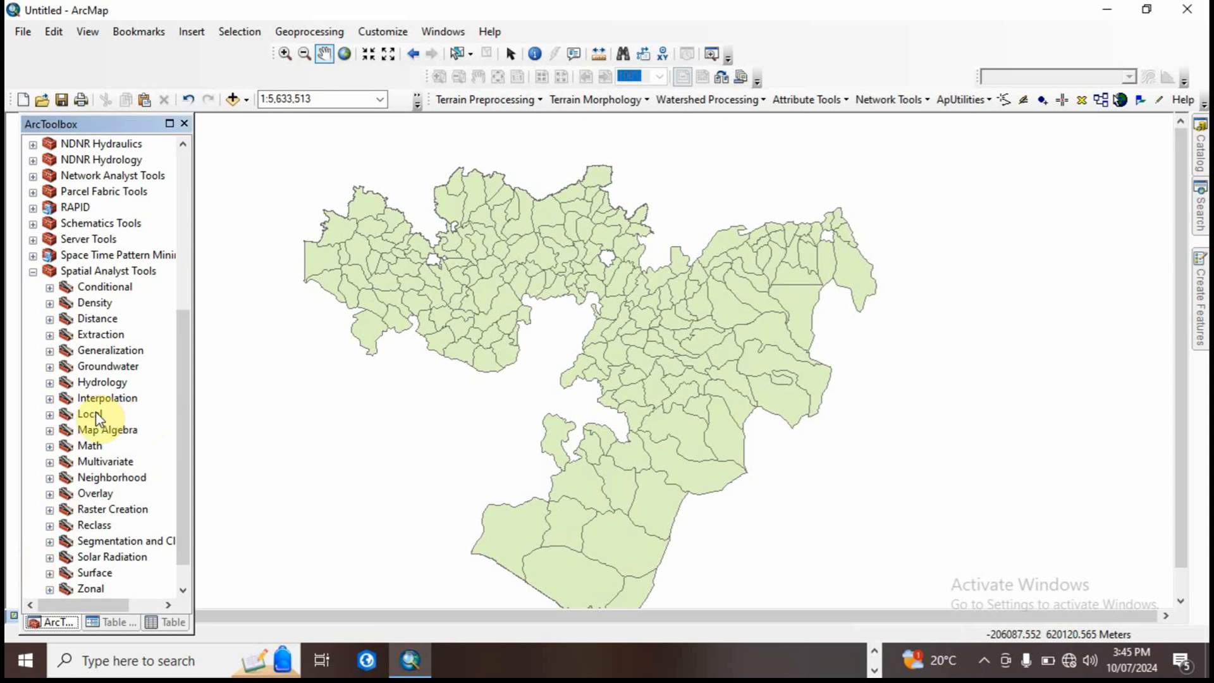
pyautogui.click(50, 399)
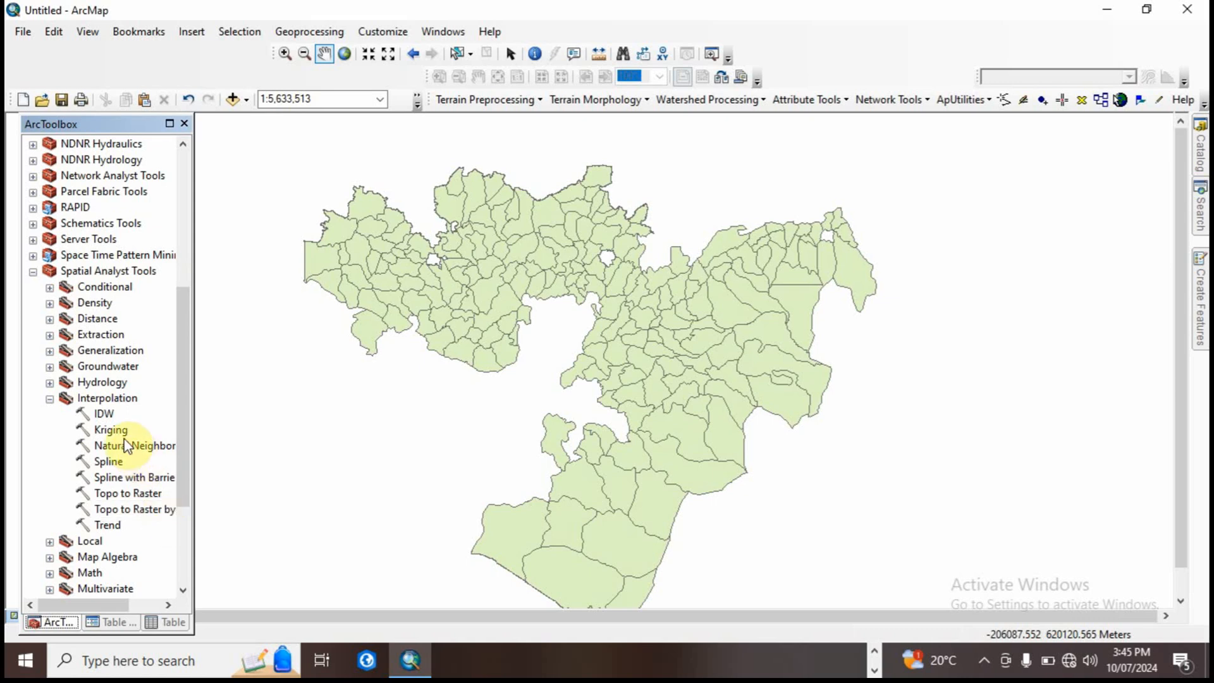
pyautogui.doubleClick(108, 415)
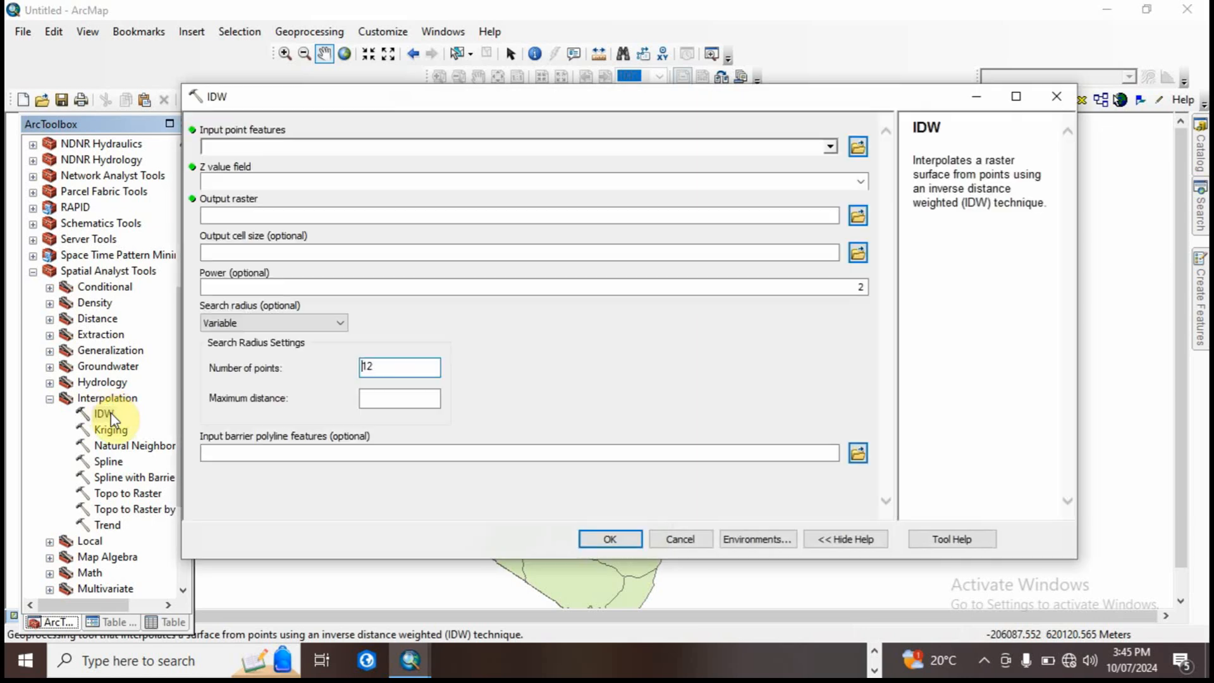
pyautogui.click(829, 148)
pyautogui.click(284, 163)
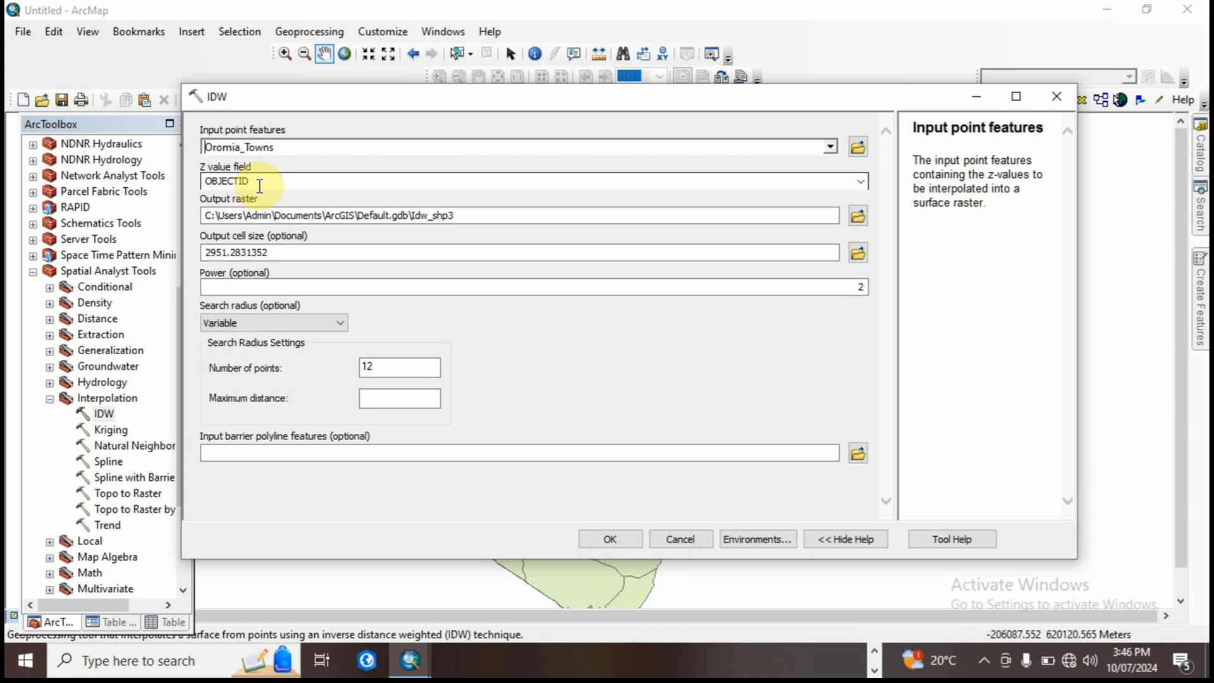
pyautogui.click(859, 183)
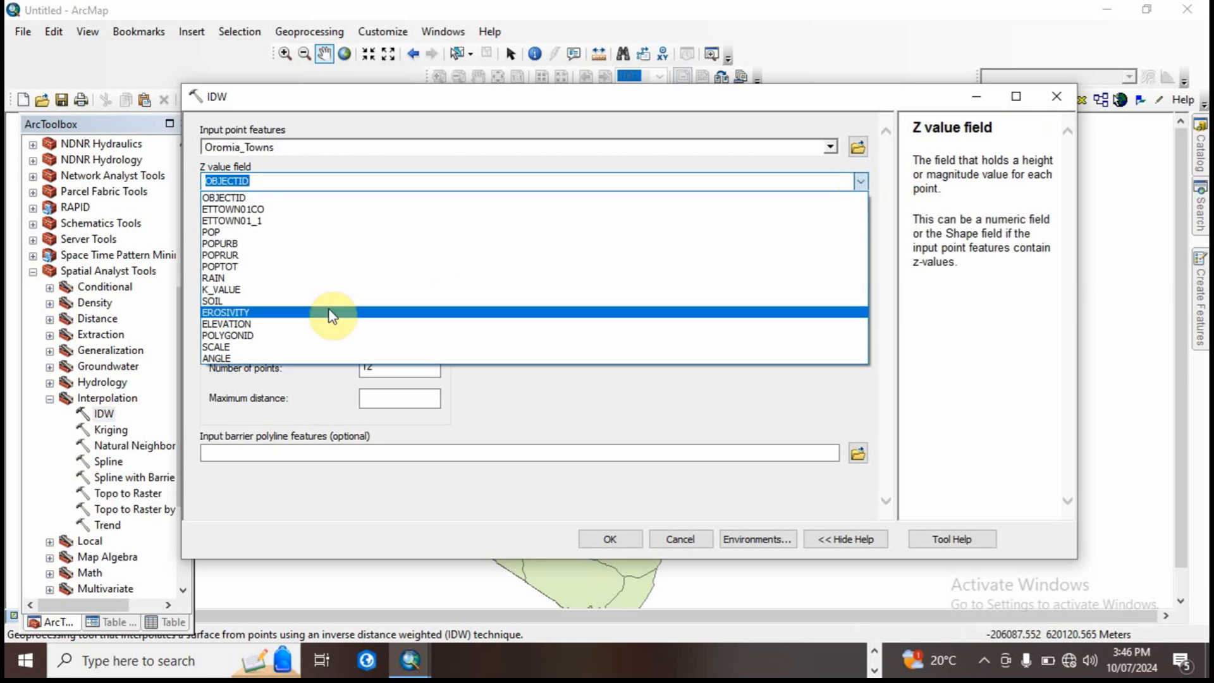
pyautogui.click(230, 280)
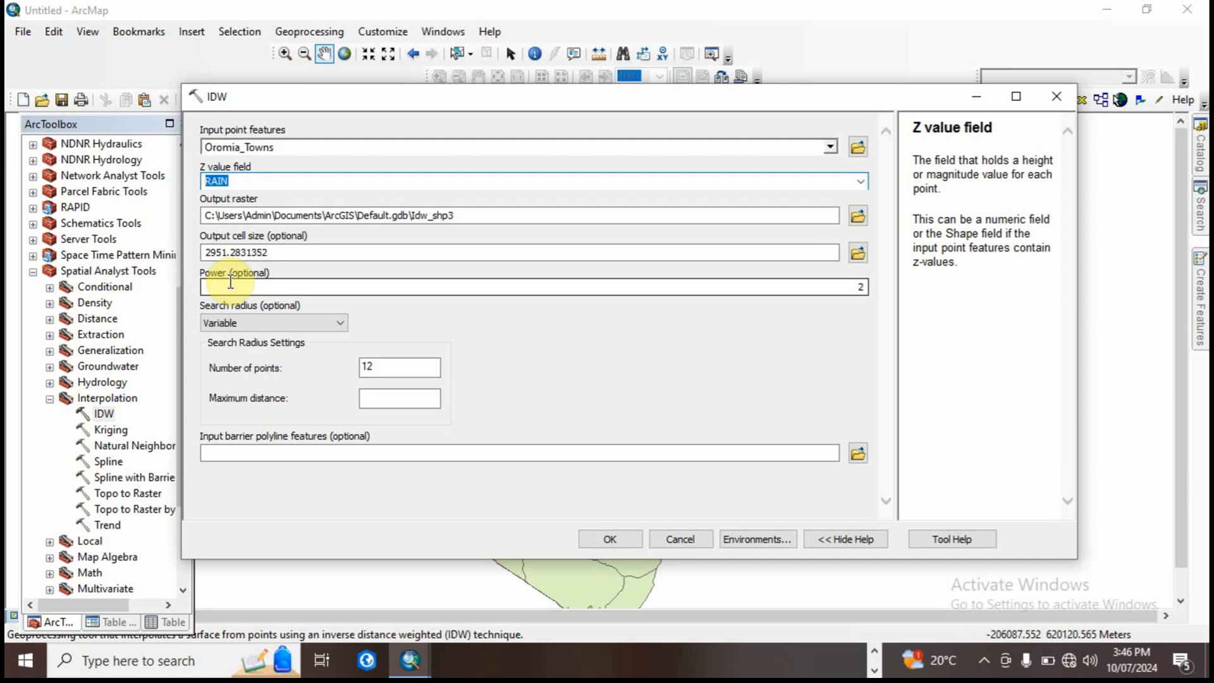
pyautogui.click(236, 181)
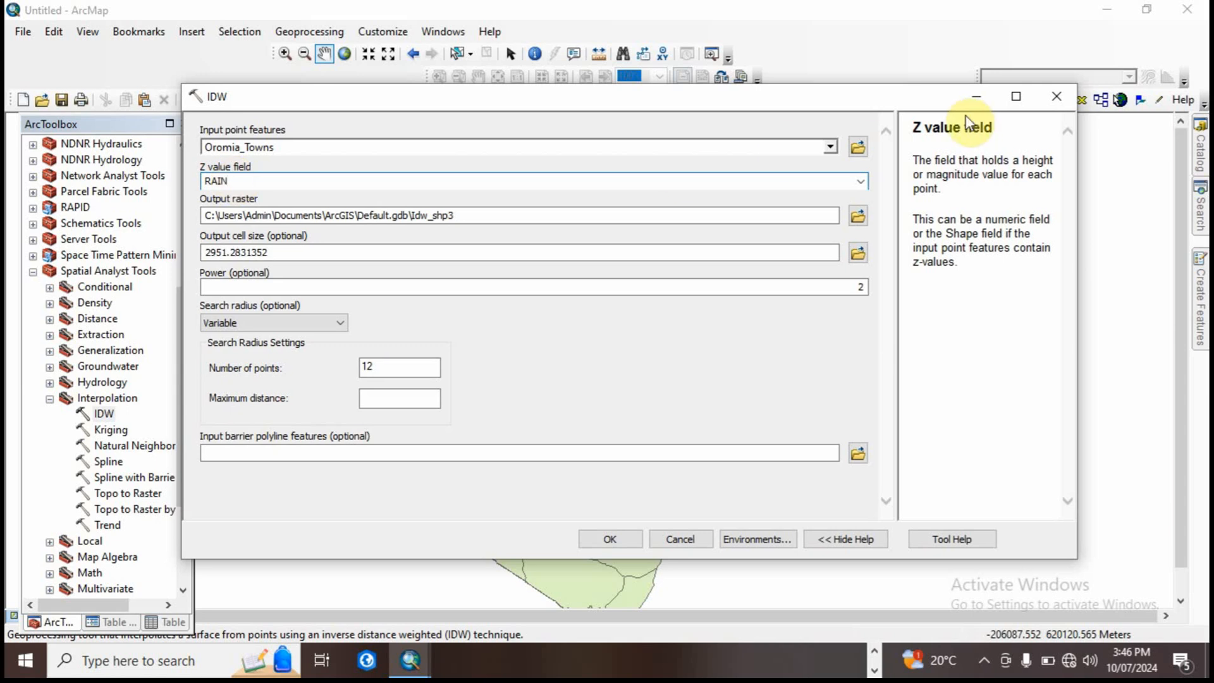
pyautogui.click(1053, 102)
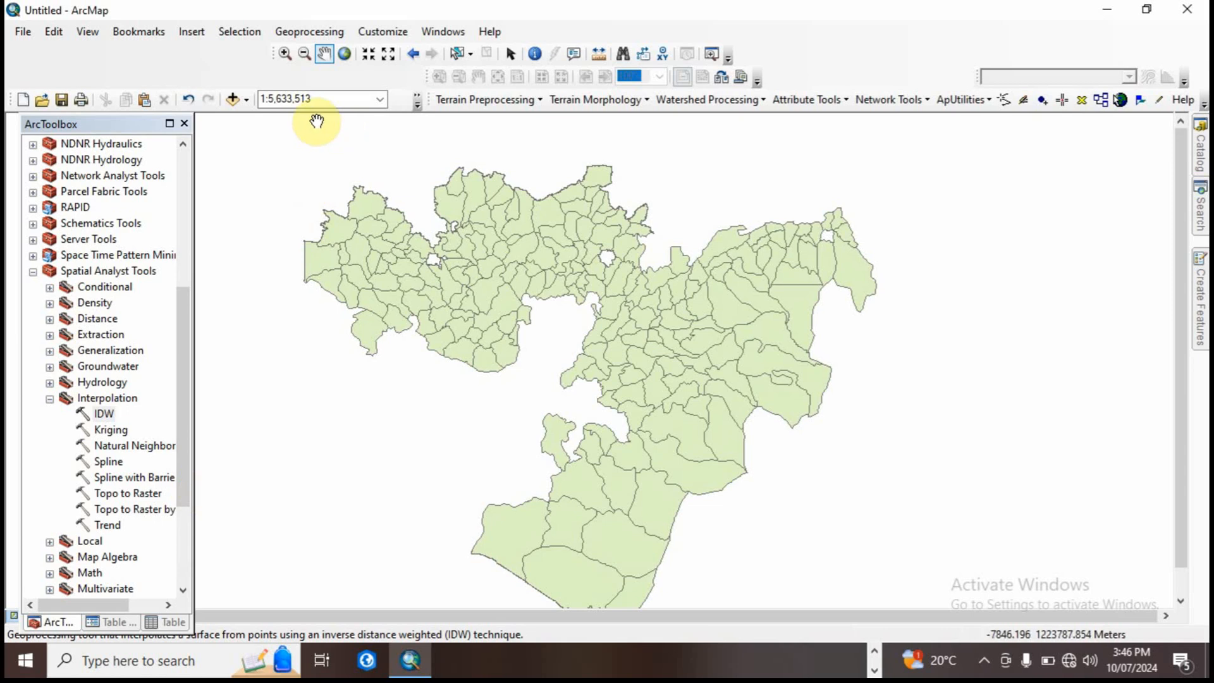
# Step: Review the Workspace, Output Coordinates and Processing Extent sections of the geoprocessing environment settings, then close them without changes
pyautogui.click(310, 33)
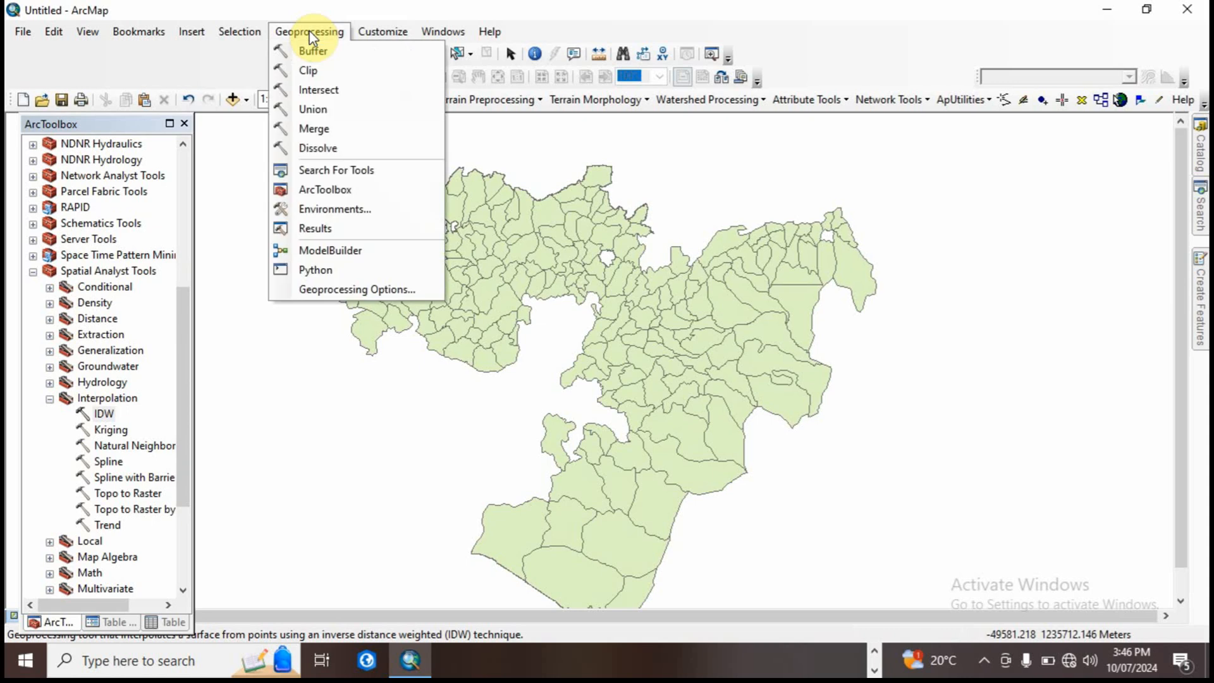
pyautogui.click(347, 211)
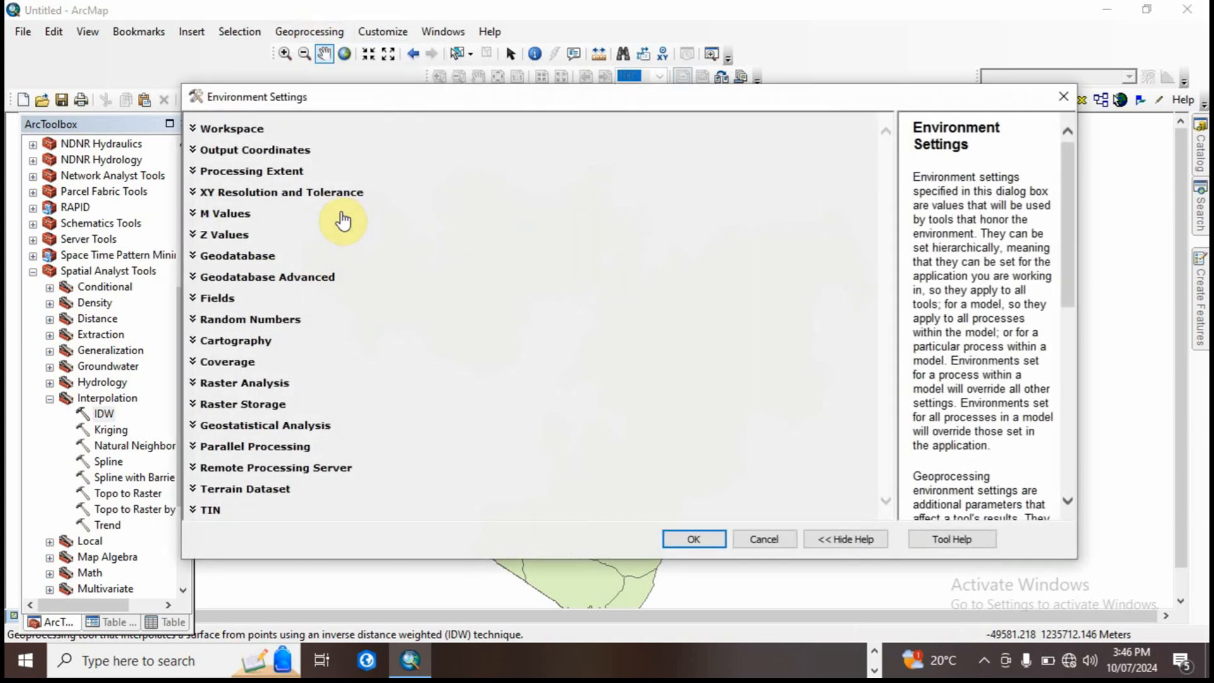
pyautogui.click(249, 131)
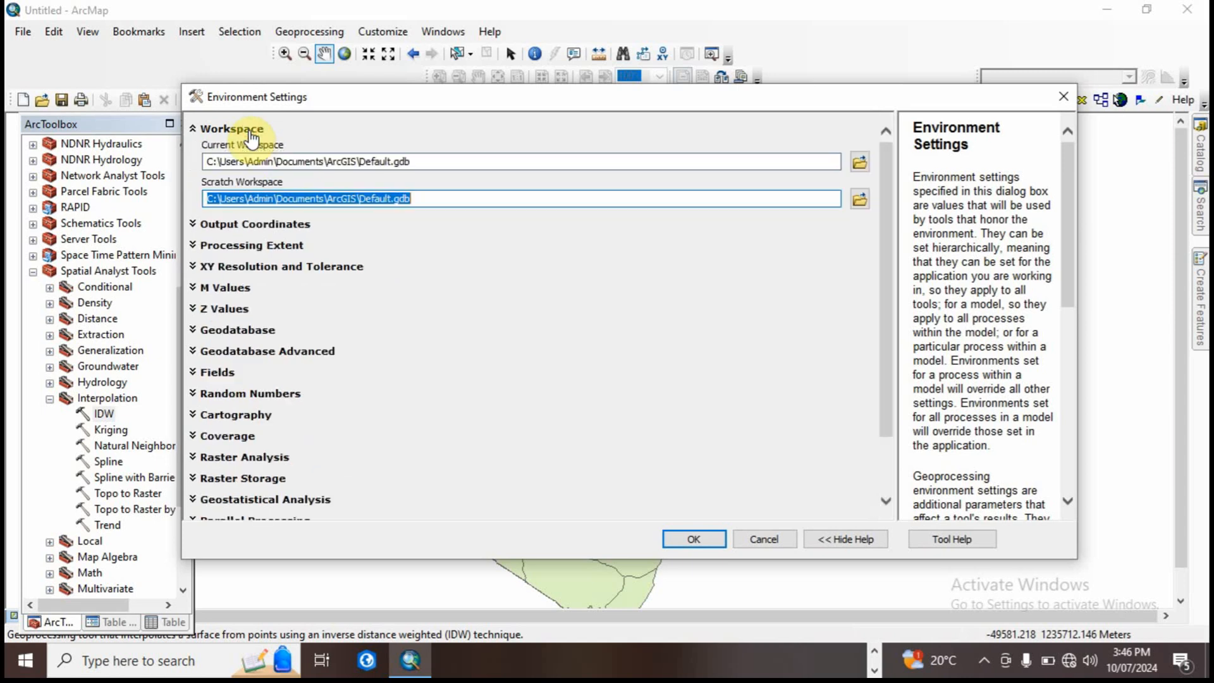
pyautogui.click(273, 247)
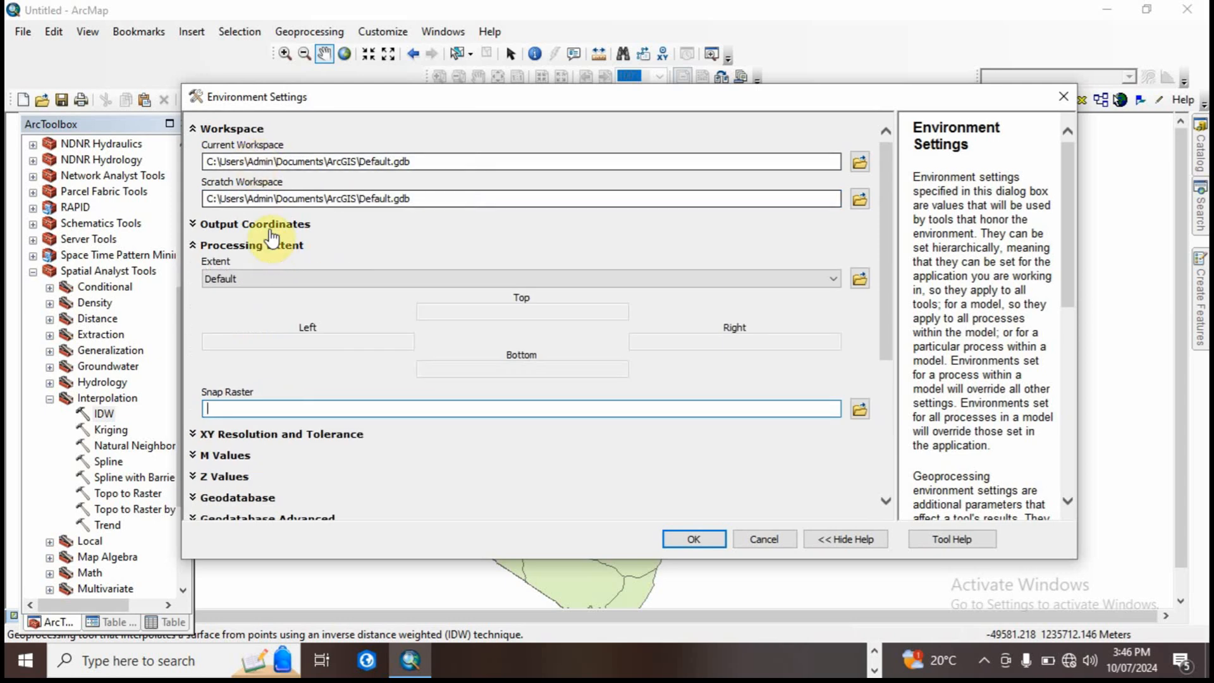
pyautogui.click(265, 226)
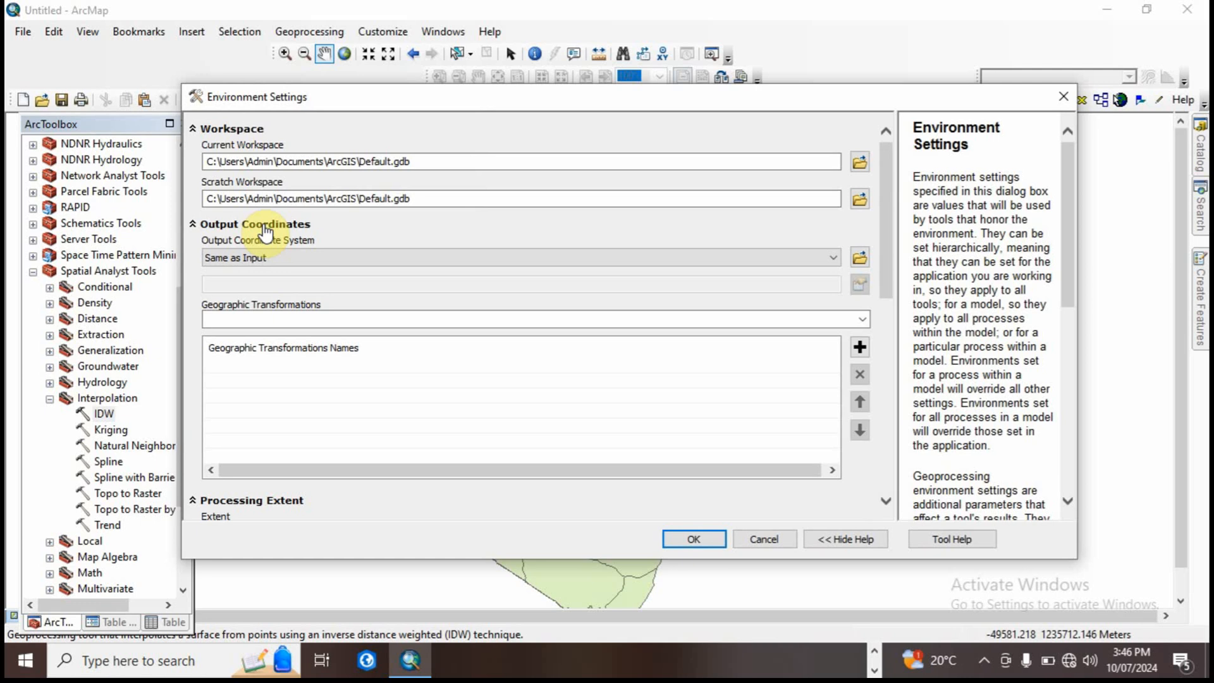
pyautogui.click(266, 229)
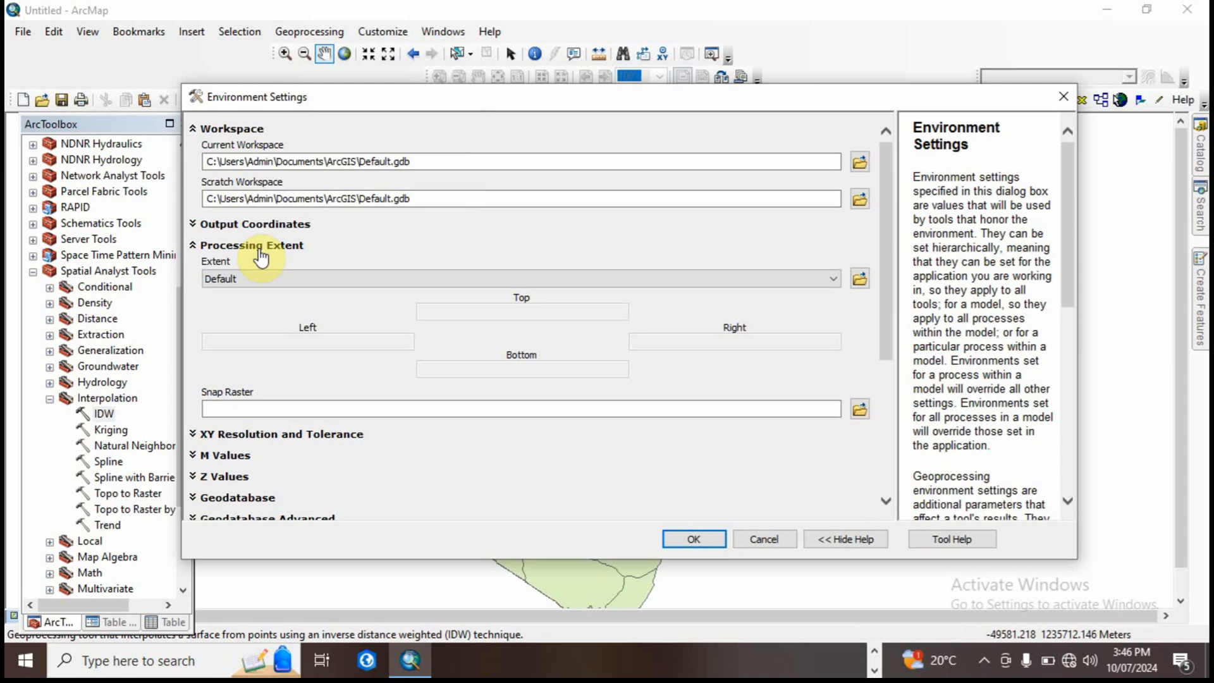
pyautogui.moveTo(718, 106); pyautogui.dragTo(721, 94)
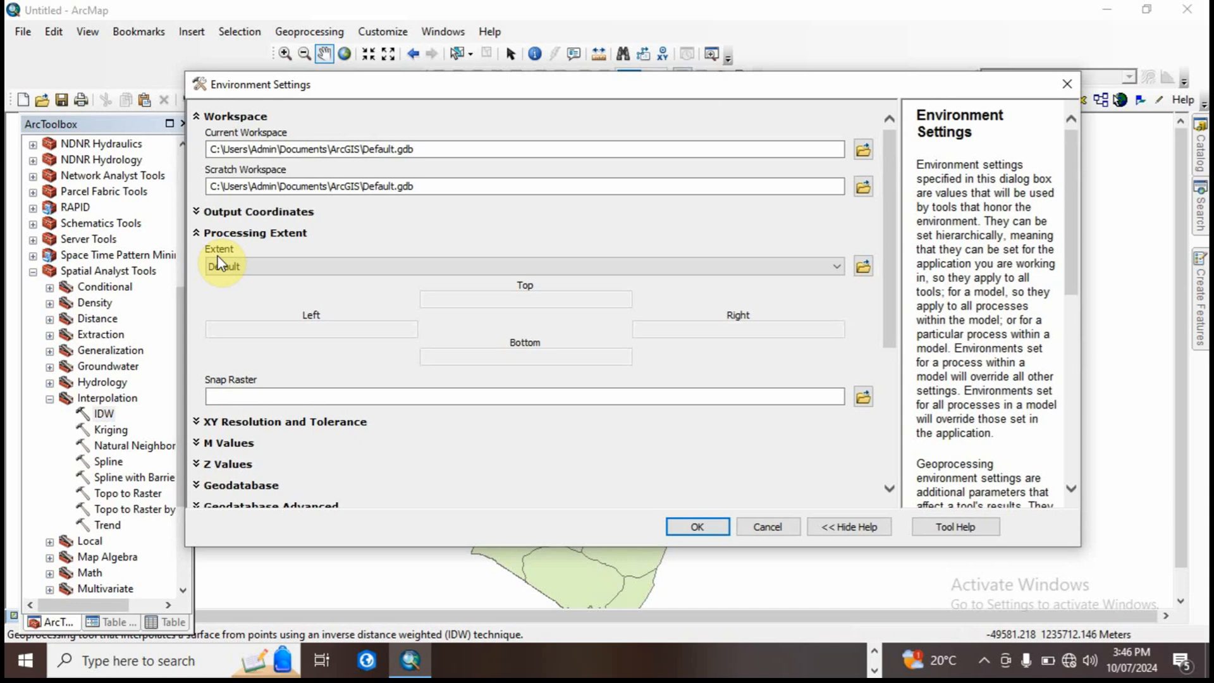
pyautogui.click(1065, 89)
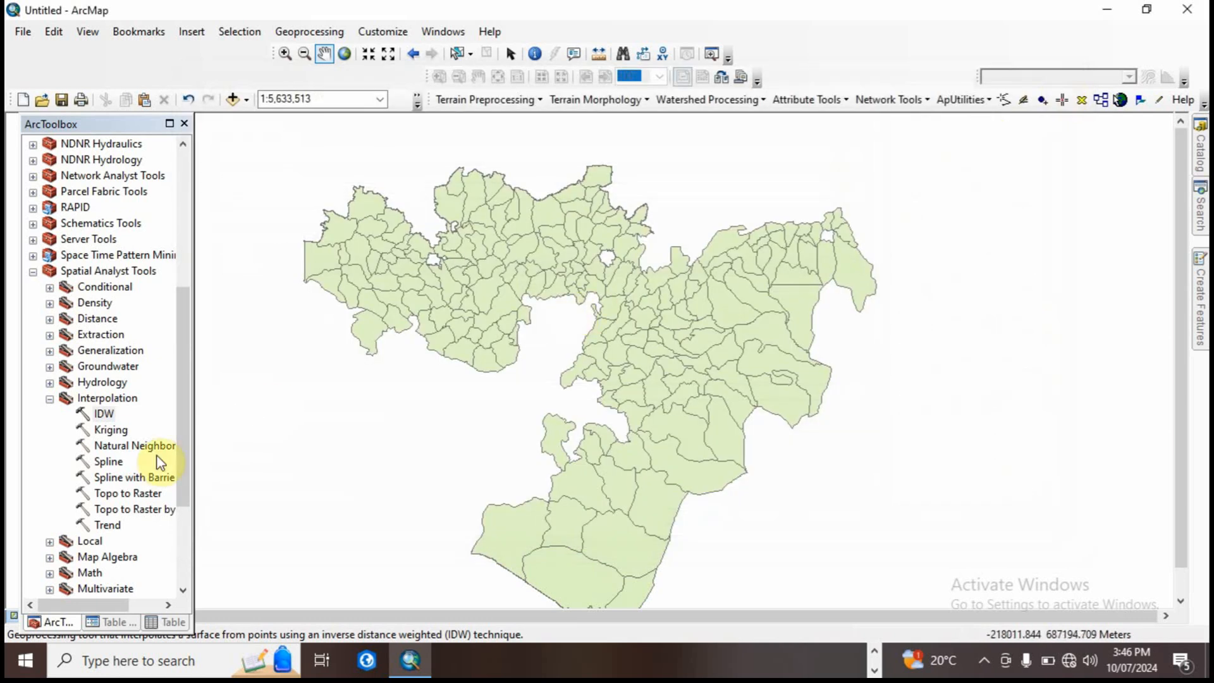
# Step: Set up an IDW interpolation with Oromia_Towns as the input point features and RAIN as the Z value field
pyautogui.click(105, 415)
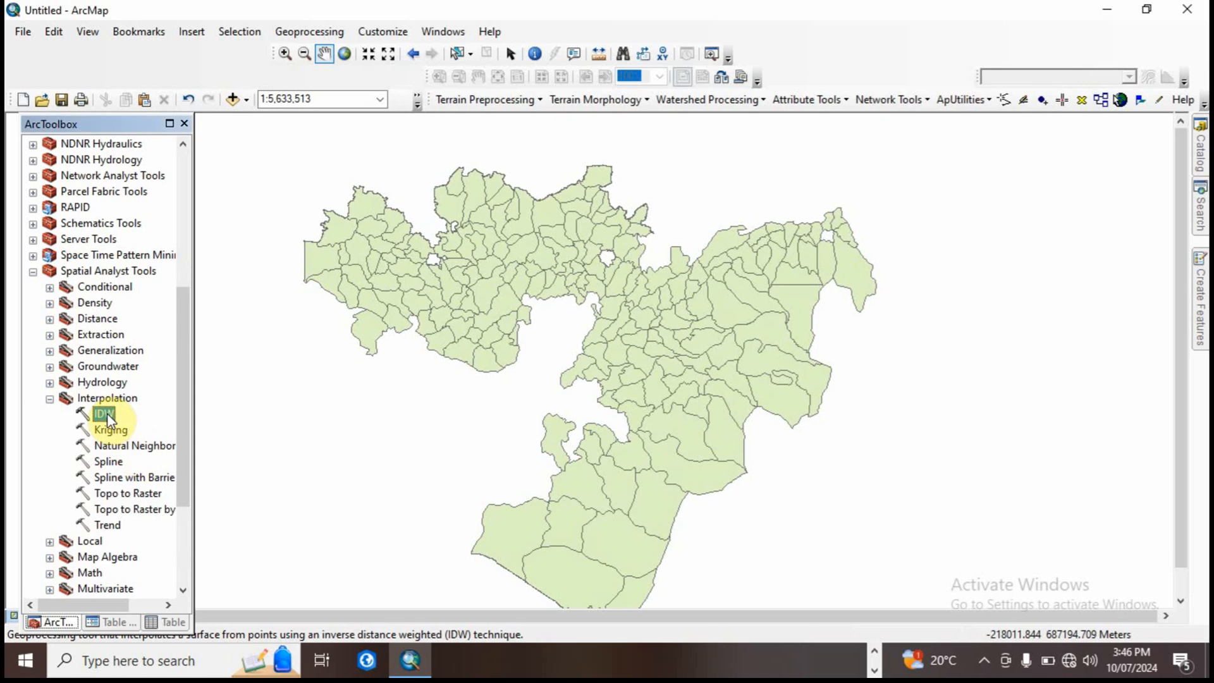
pyautogui.doubleClick(107, 412)
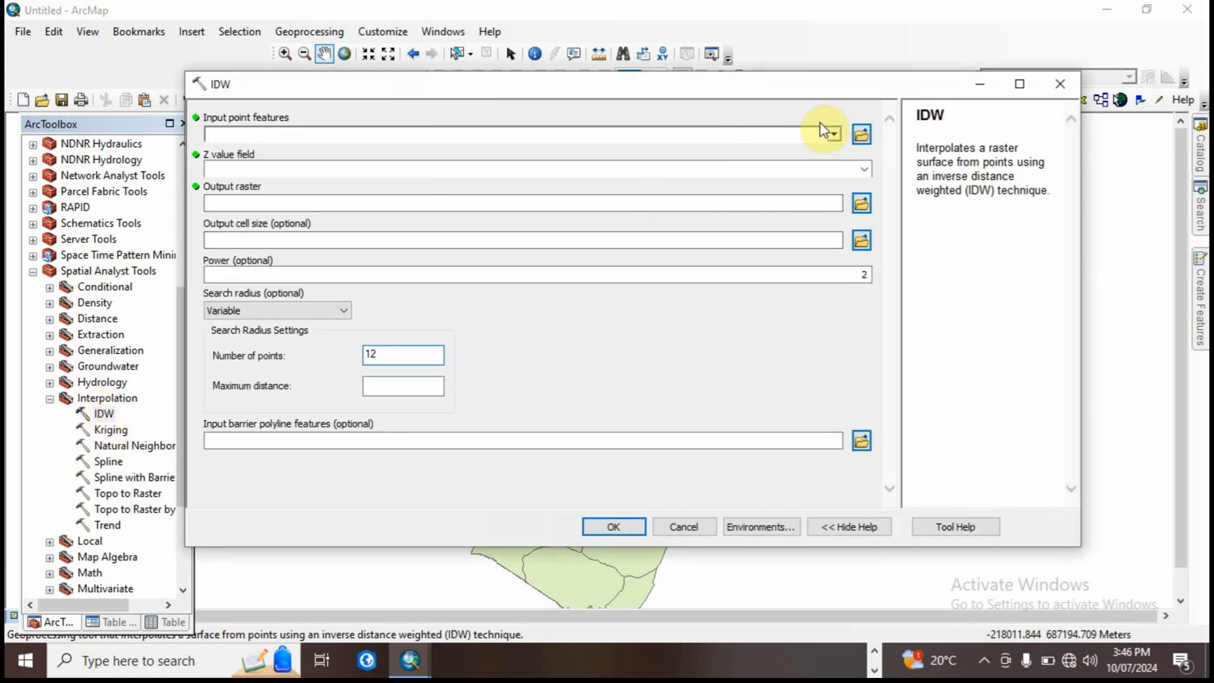
pyautogui.click(834, 134)
pyautogui.click(300, 156)
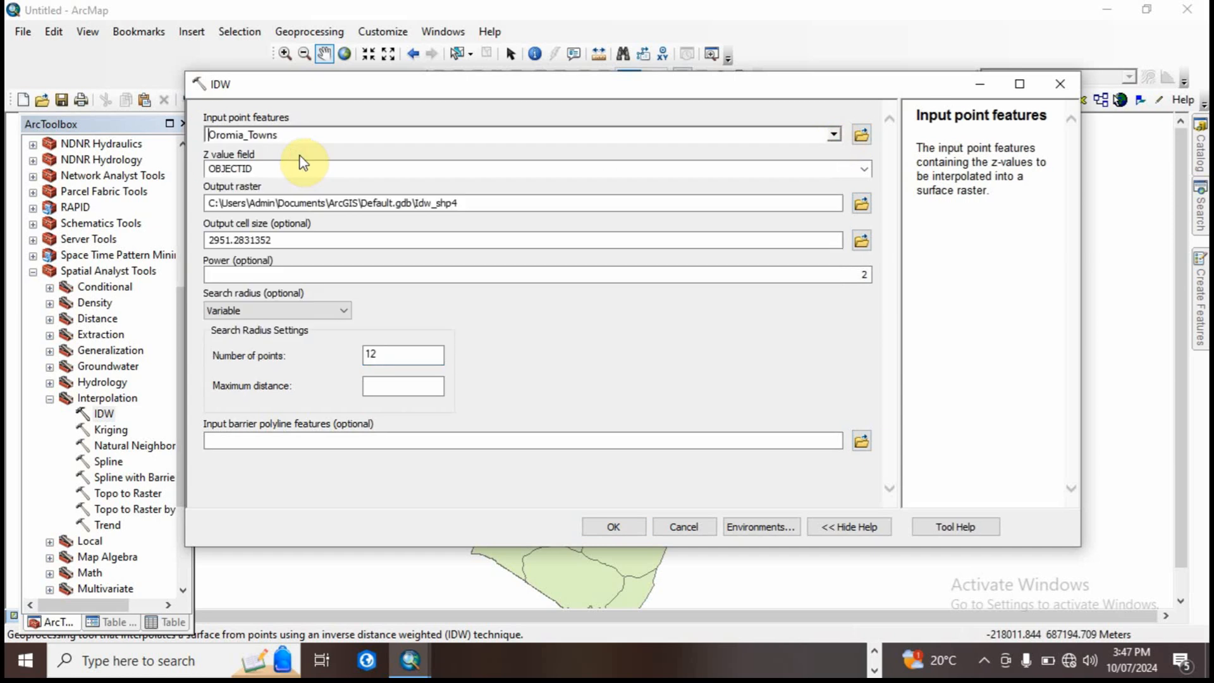
pyautogui.click(862, 170)
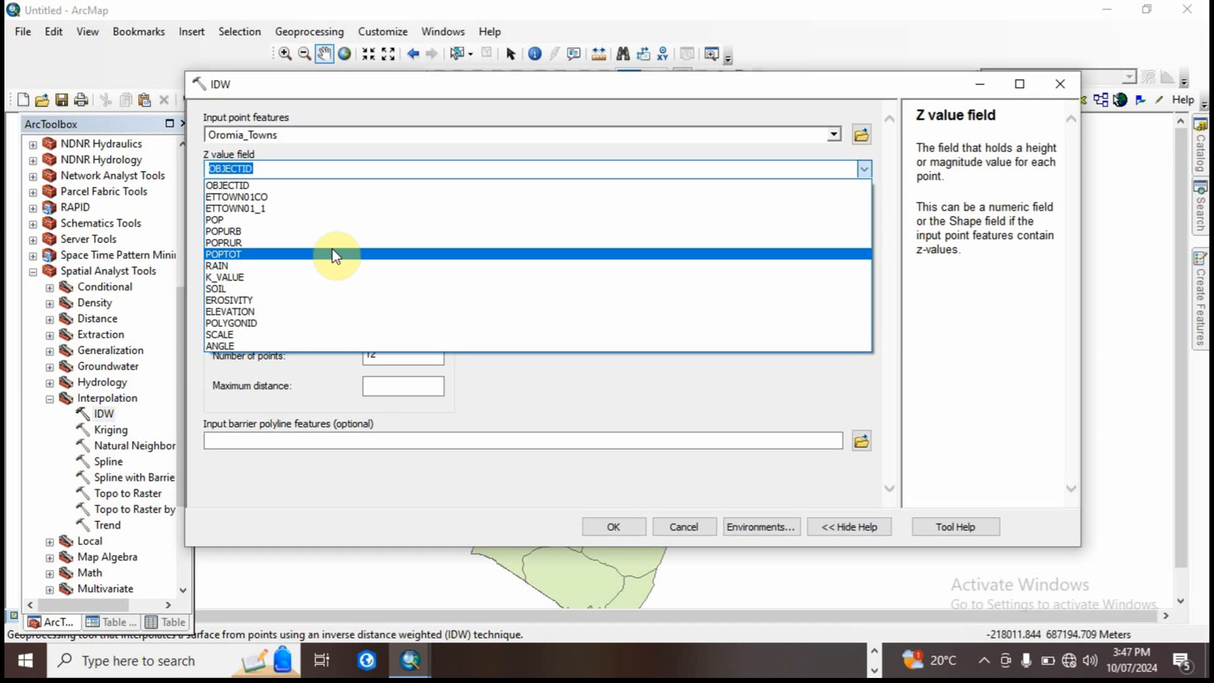
pyautogui.click(262, 266)
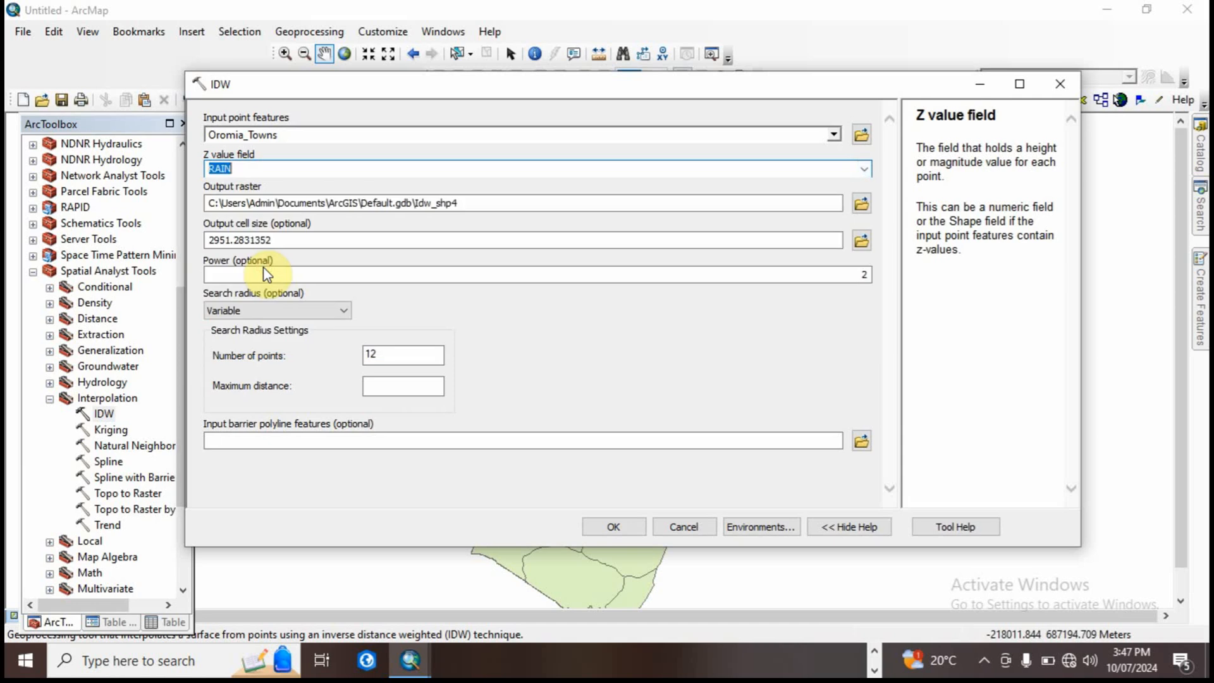
# Step: Name the output raster RF_IDW in the Output2 folder and run the IDW interpolation
pyautogui.click(861, 204)
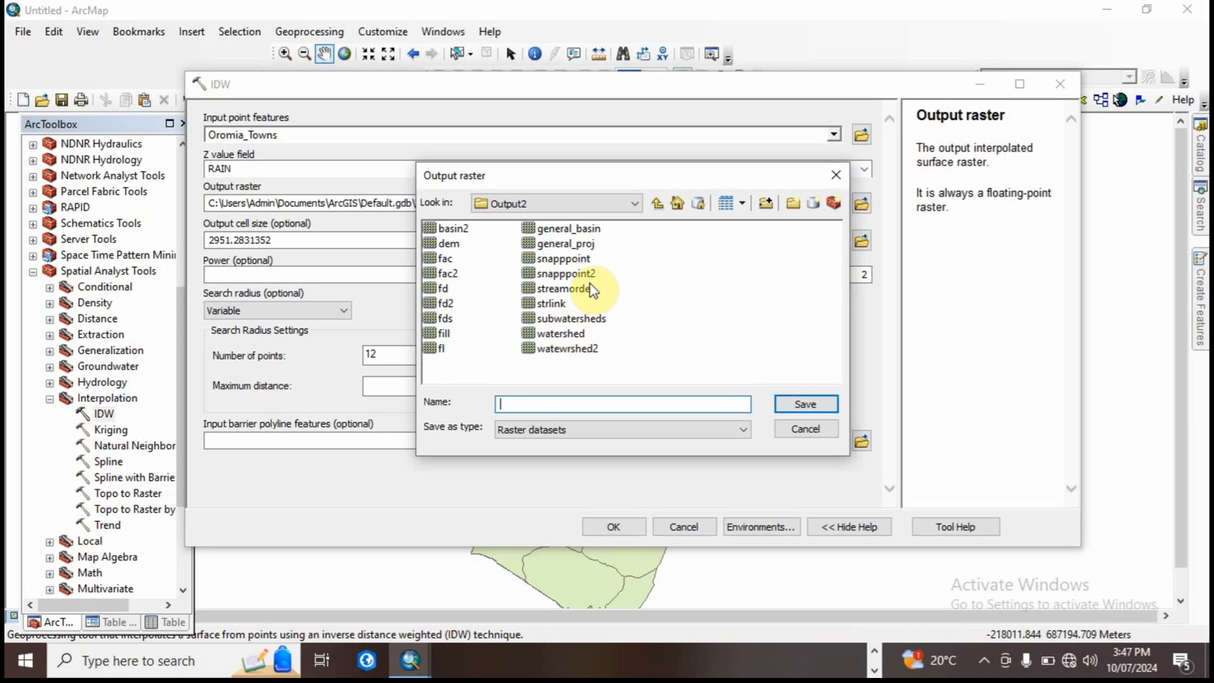
pyautogui.click(516, 407)
pyautogui.write('RF_IDW')
pyautogui.click(806, 405)
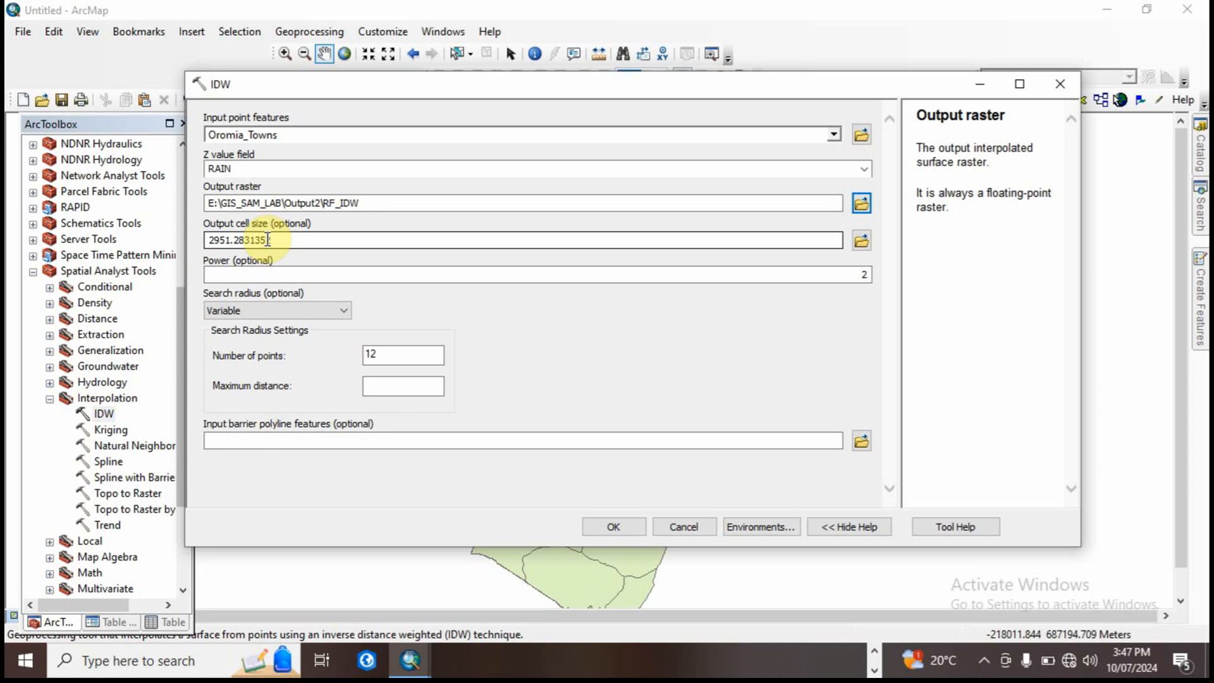
pyautogui.click(613, 528)
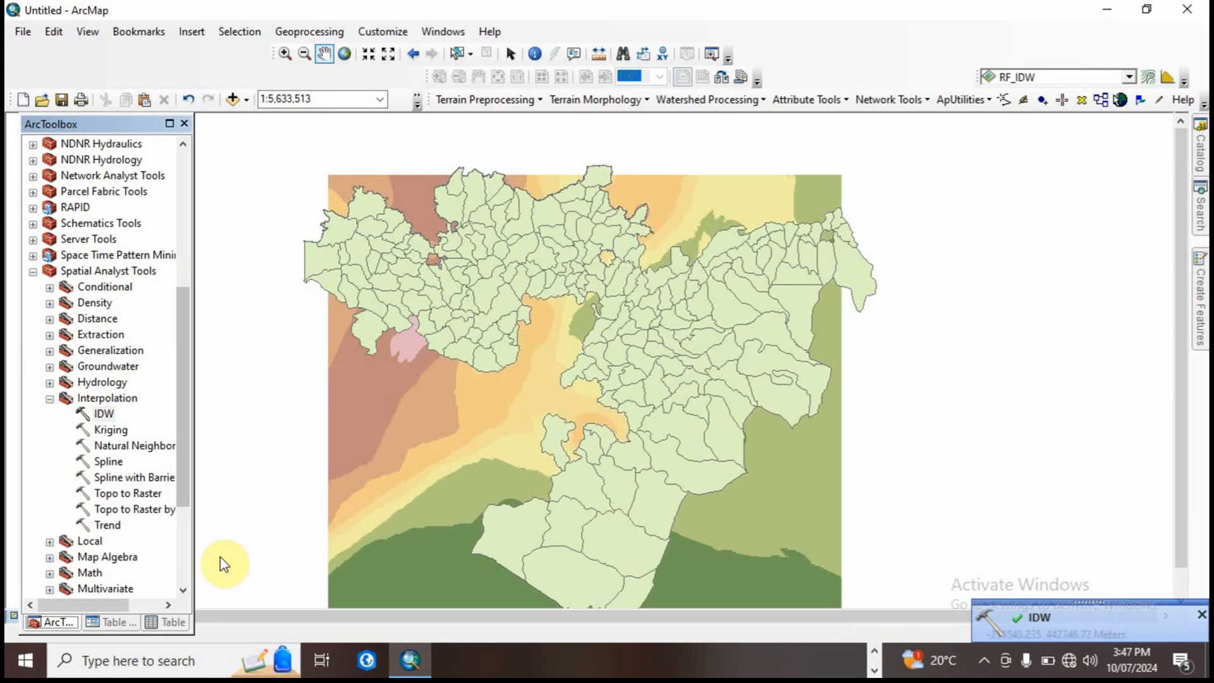
# Step: Change the Oromia_Weredas polygon symbol to Hollow so only the boundaries overlay the RF_IDW raster
pyautogui.click(122, 623)
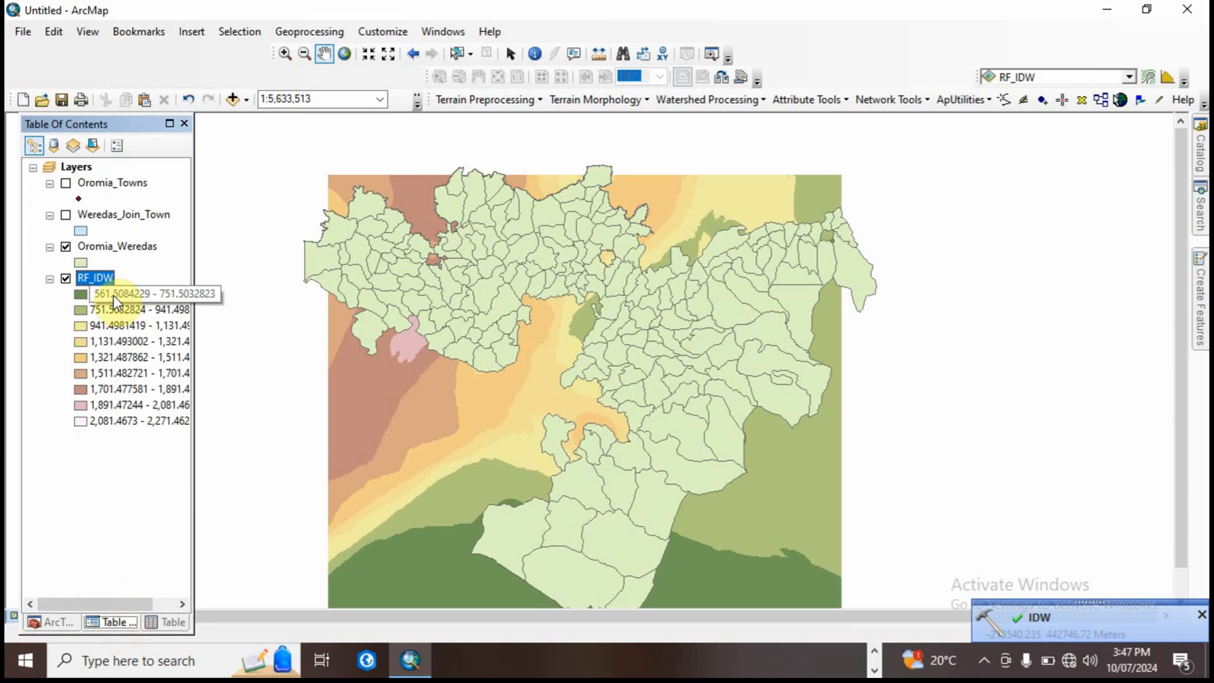
pyautogui.click(80, 263)
pyautogui.click(260, 246)
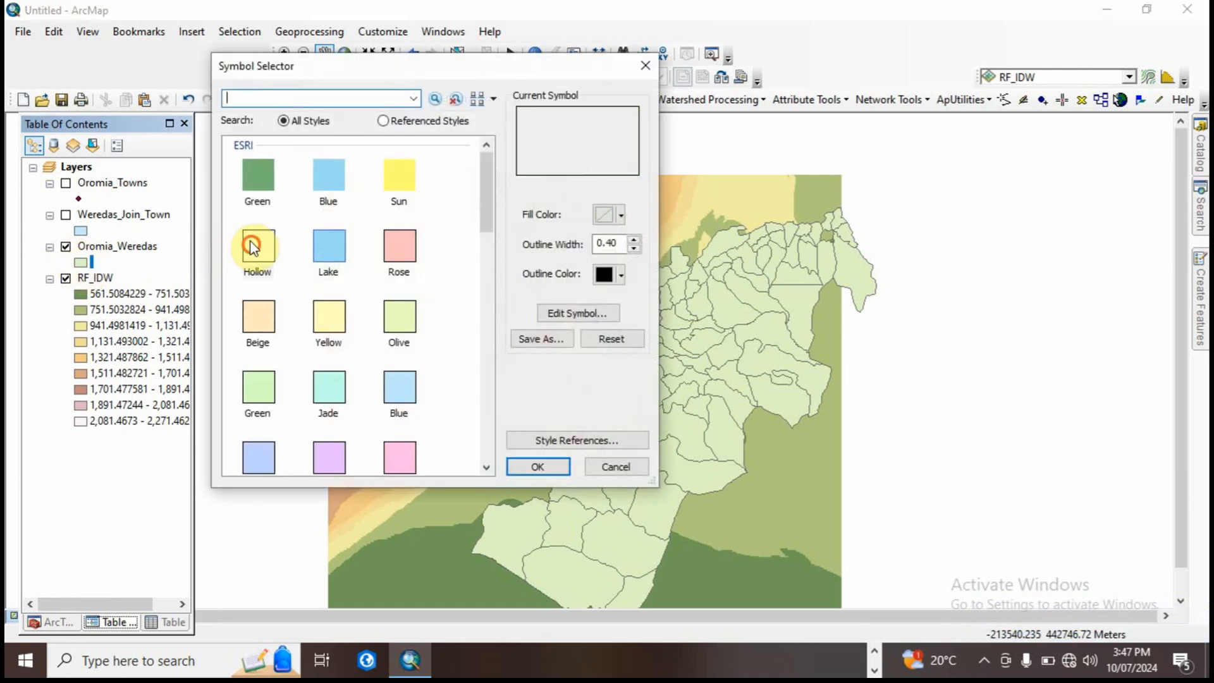
pyautogui.click(536, 466)
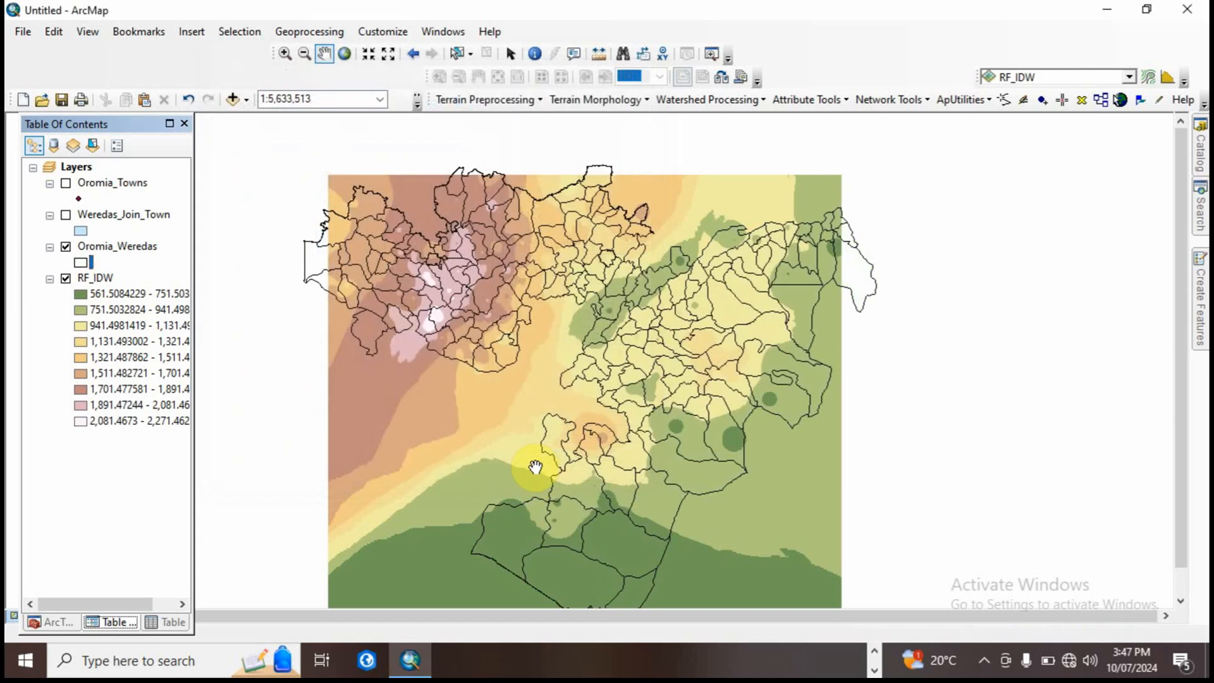
# Step: Hide the Oromia_Weredas layer and view the RF_IDW raster on its own
pyautogui.click(68, 247)
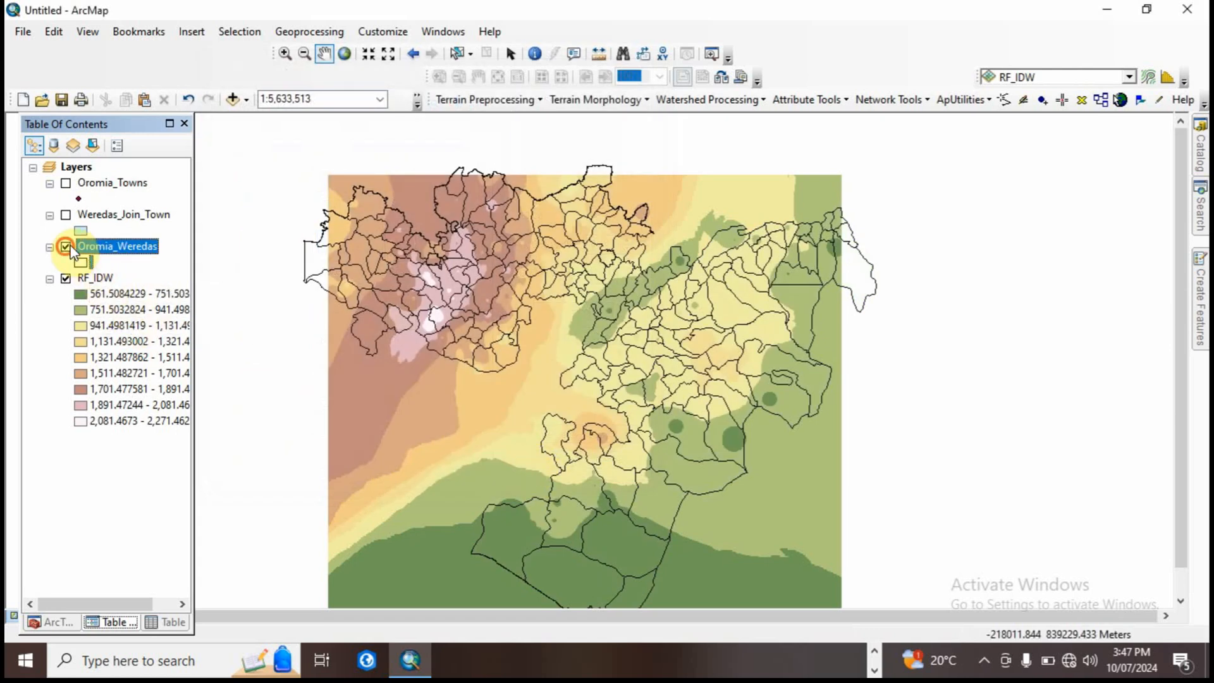
pyautogui.click(66, 247)
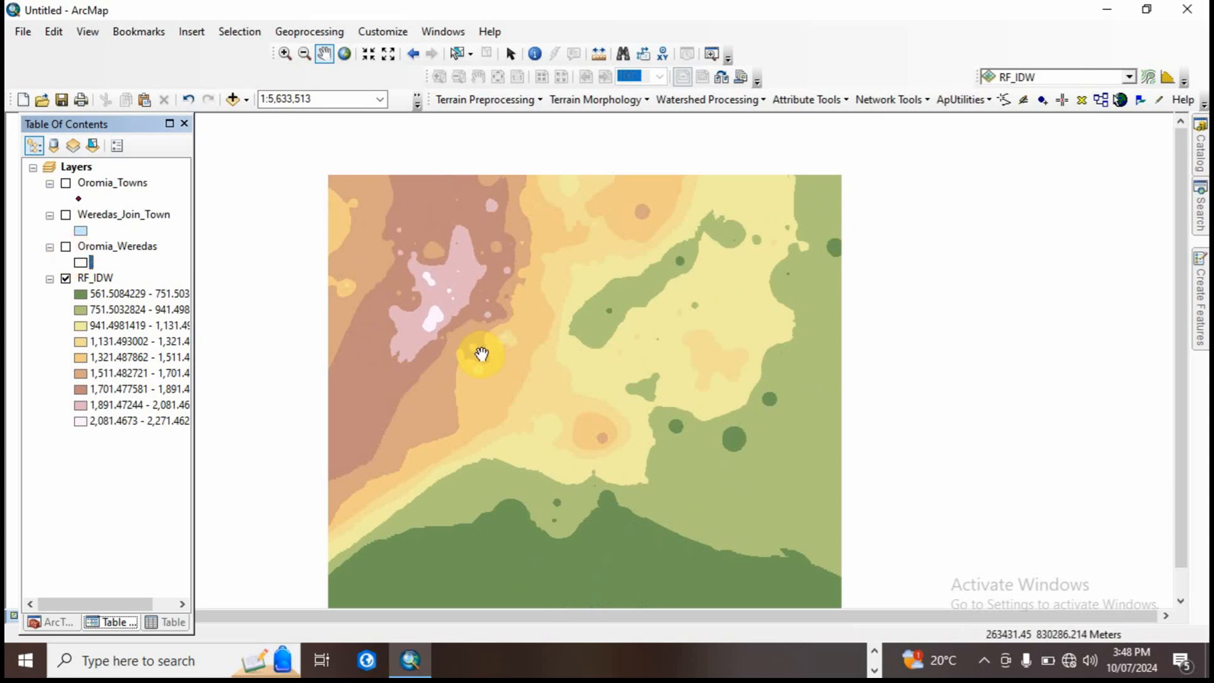
pyautogui.moveTo(481, 354); pyautogui.dragTo(519, 338)
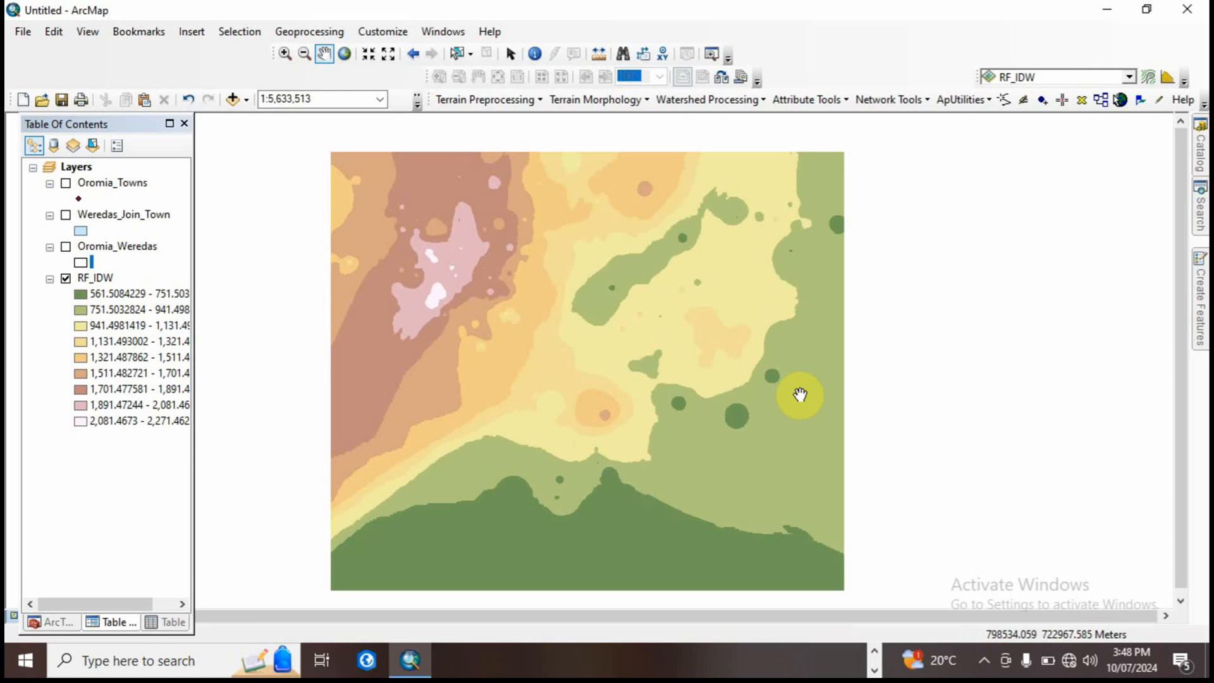
# Step: Set the geoprocessing environment's processing extent to match the Oromia_Weredas layer
pyautogui.click(296, 32)
pyautogui.click(355, 209)
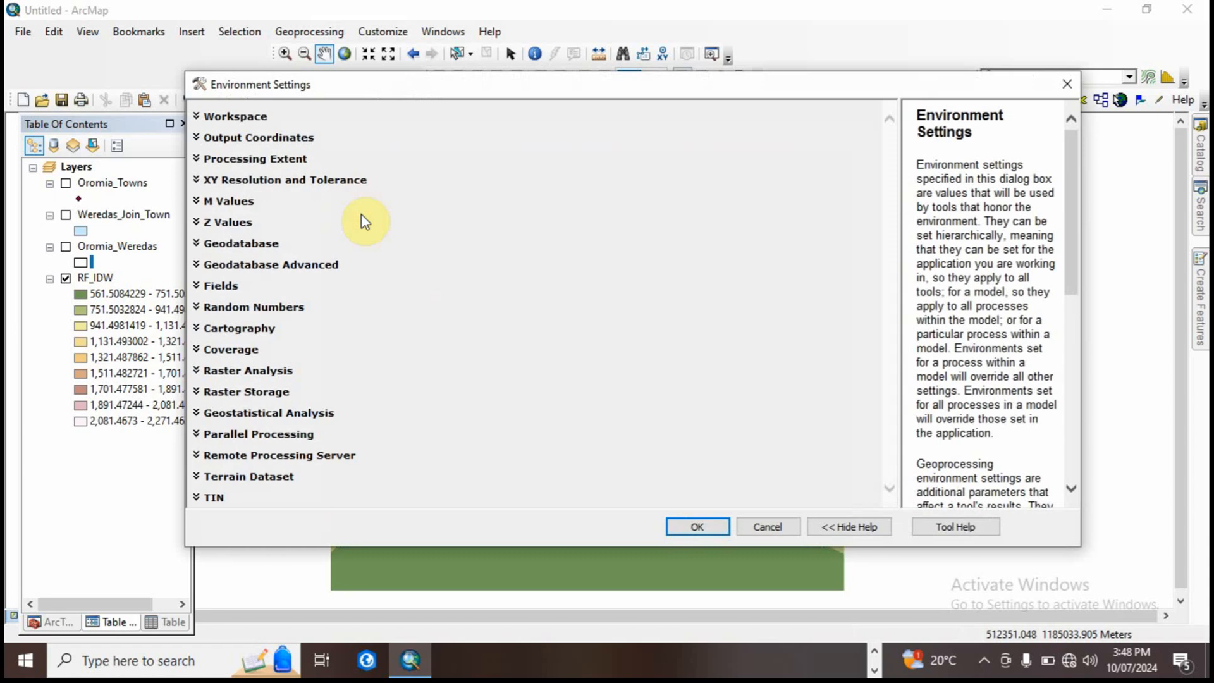
pyautogui.click(291, 162)
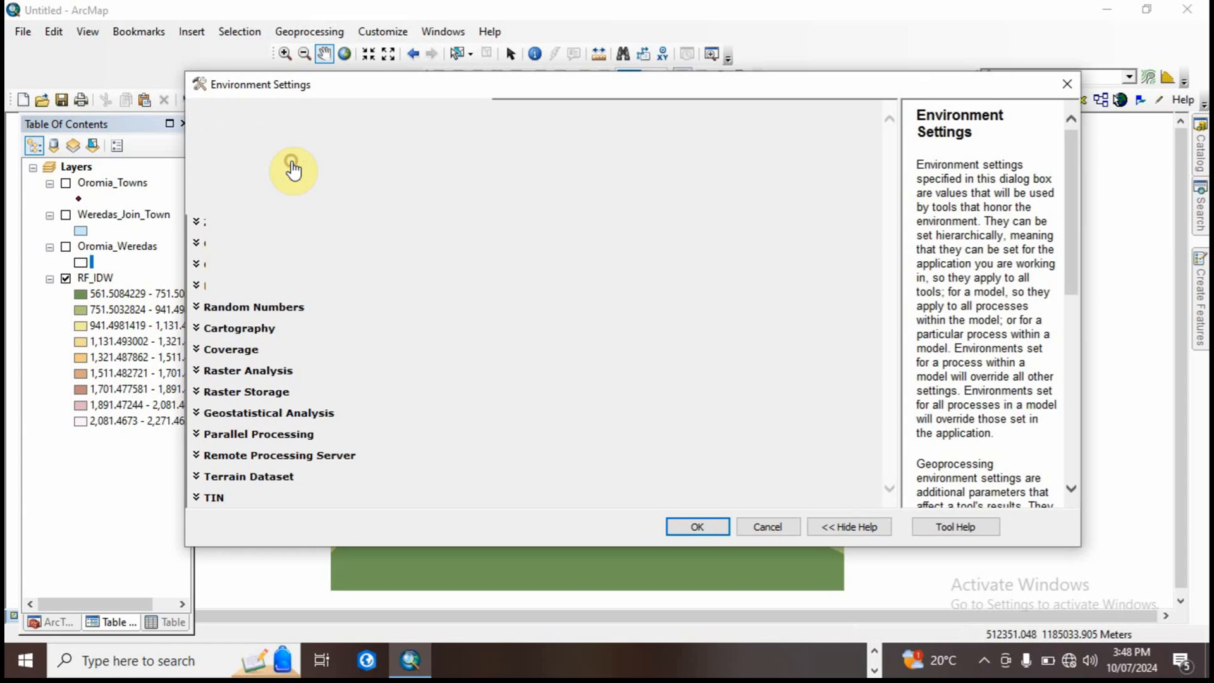
pyautogui.click(301, 192)
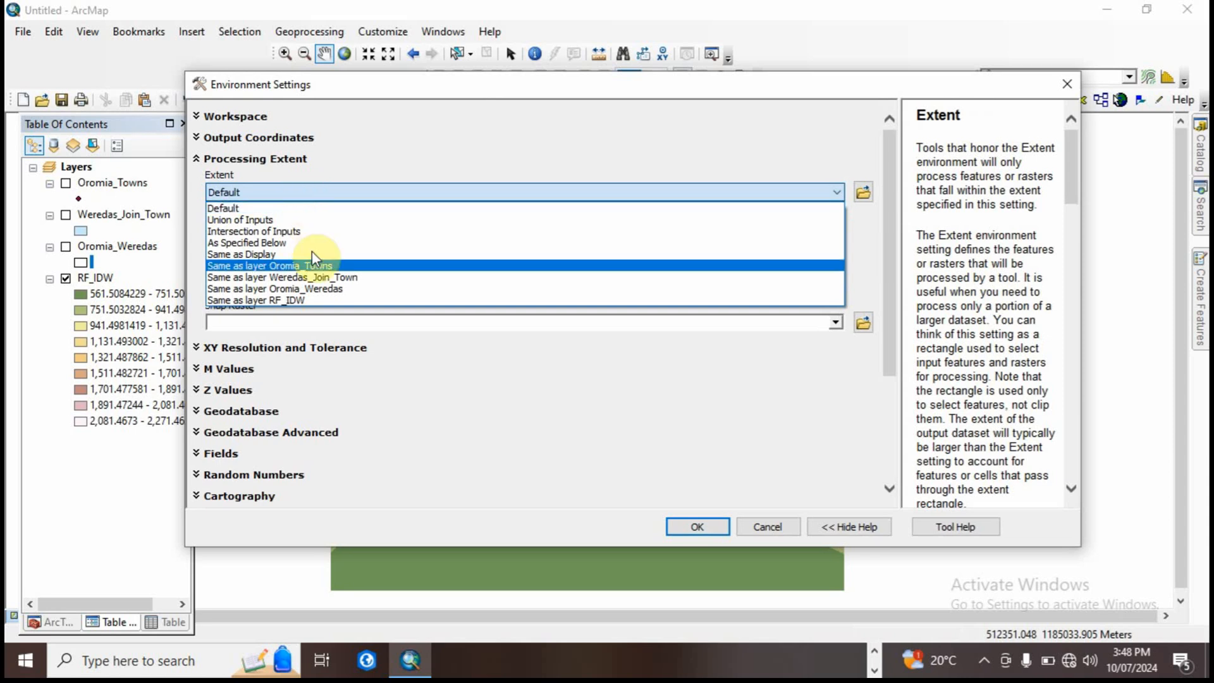
pyautogui.click(313, 288)
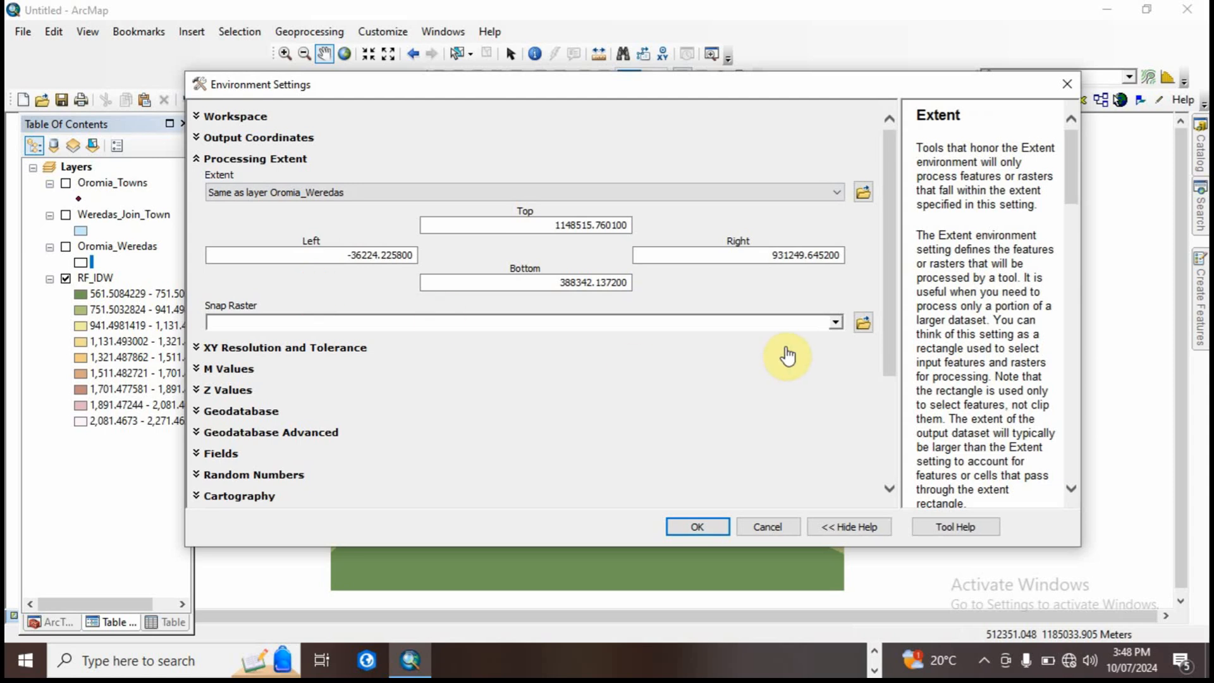
pyautogui.click(836, 323)
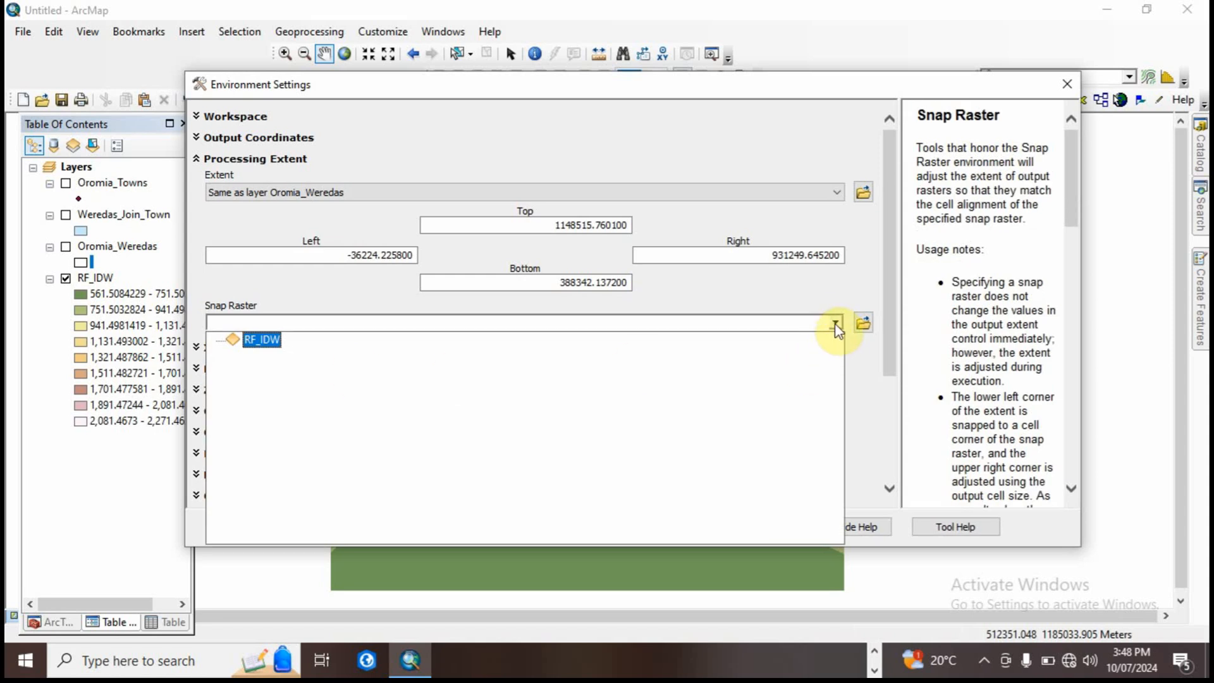
pyautogui.click(836, 323)
# Step: Set Oromia_Weredas as the raster analysis mask and apply the environment settings
pyautogui.moveTo(888, 342); pyautogui.dragTo(875, 458)
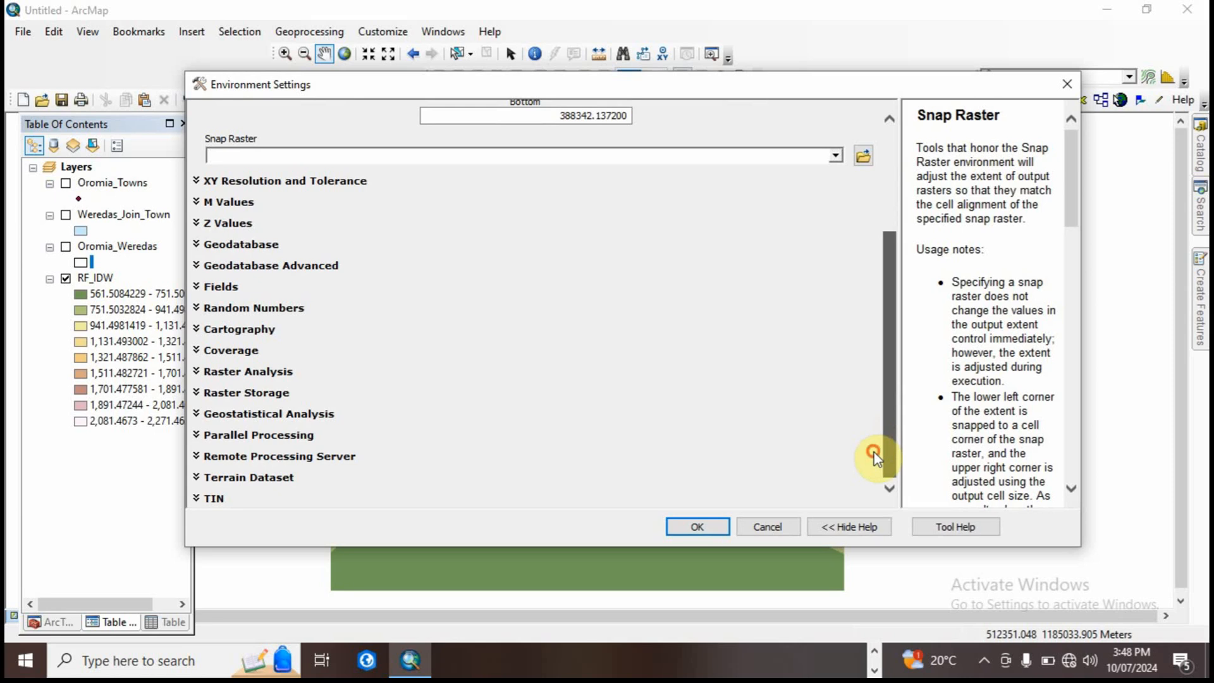
pyautogui.click(255, 373)
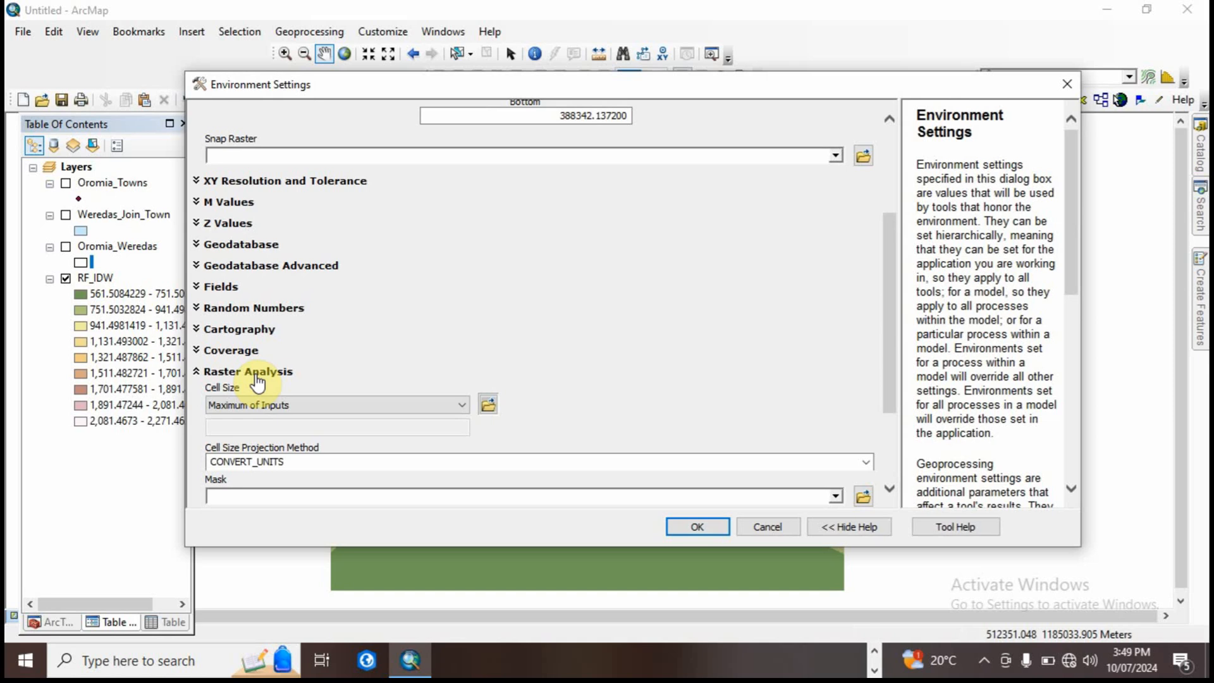
pyautogui.moveTo(890, 392); pyautogui.dragTo(888, 412)
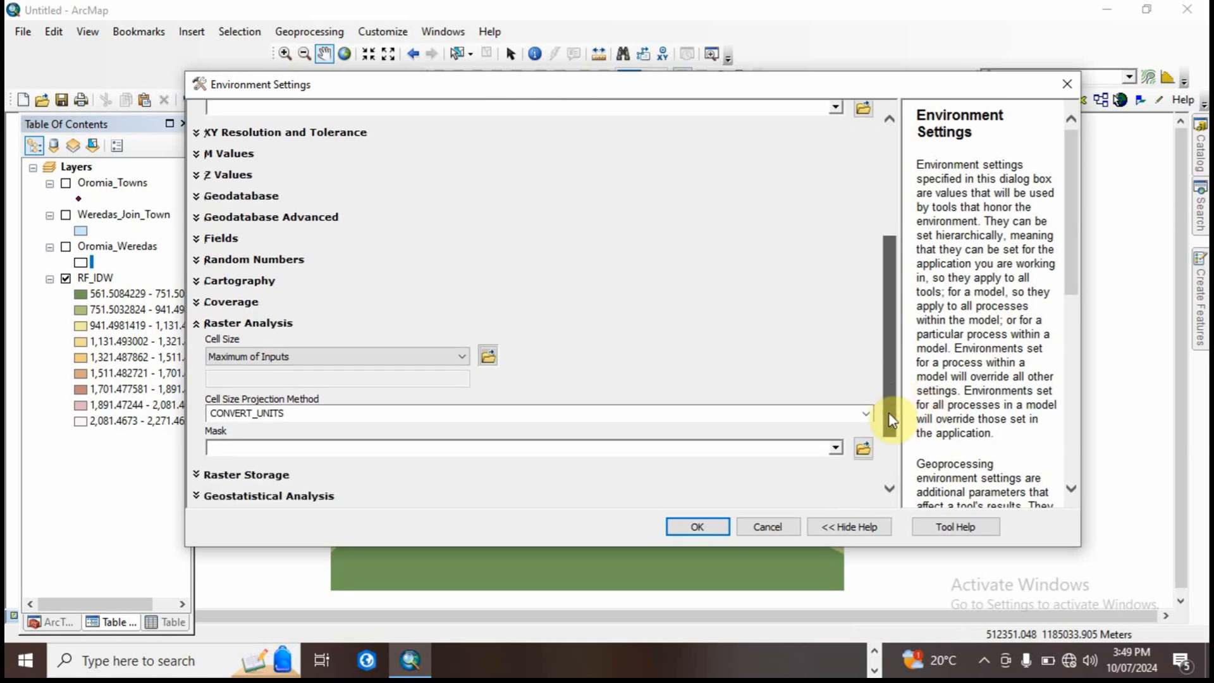
pyautogui.click(836, 443)
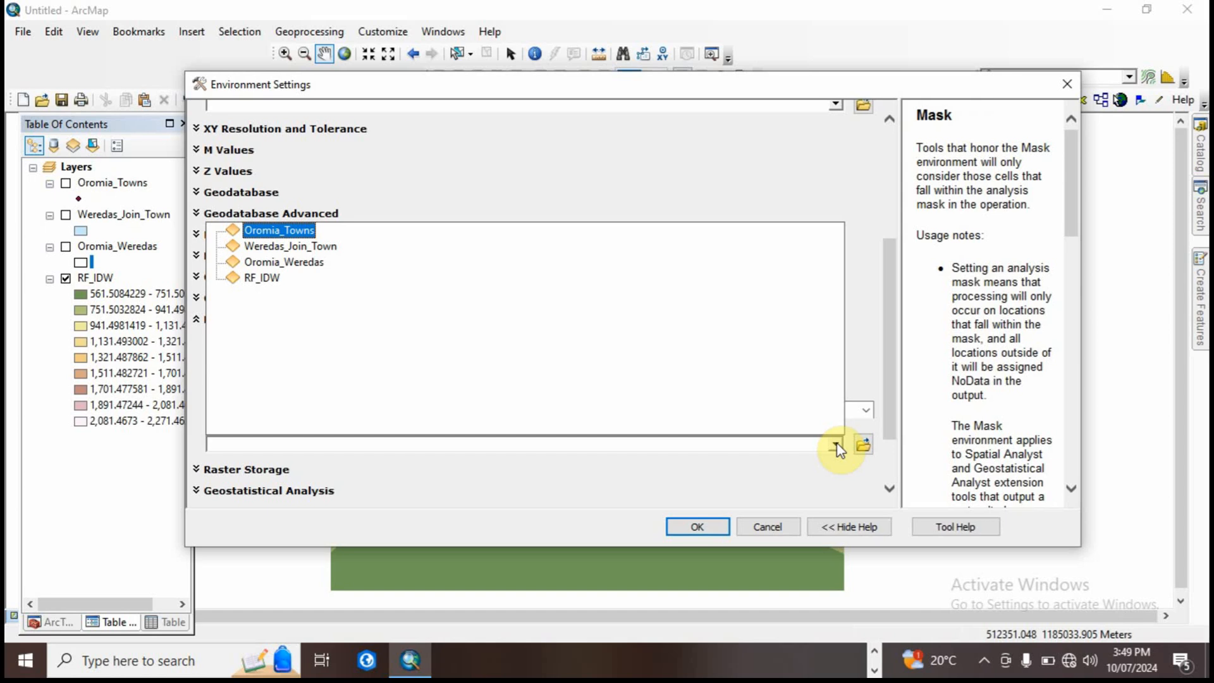
pyautogui.click(309, 265)
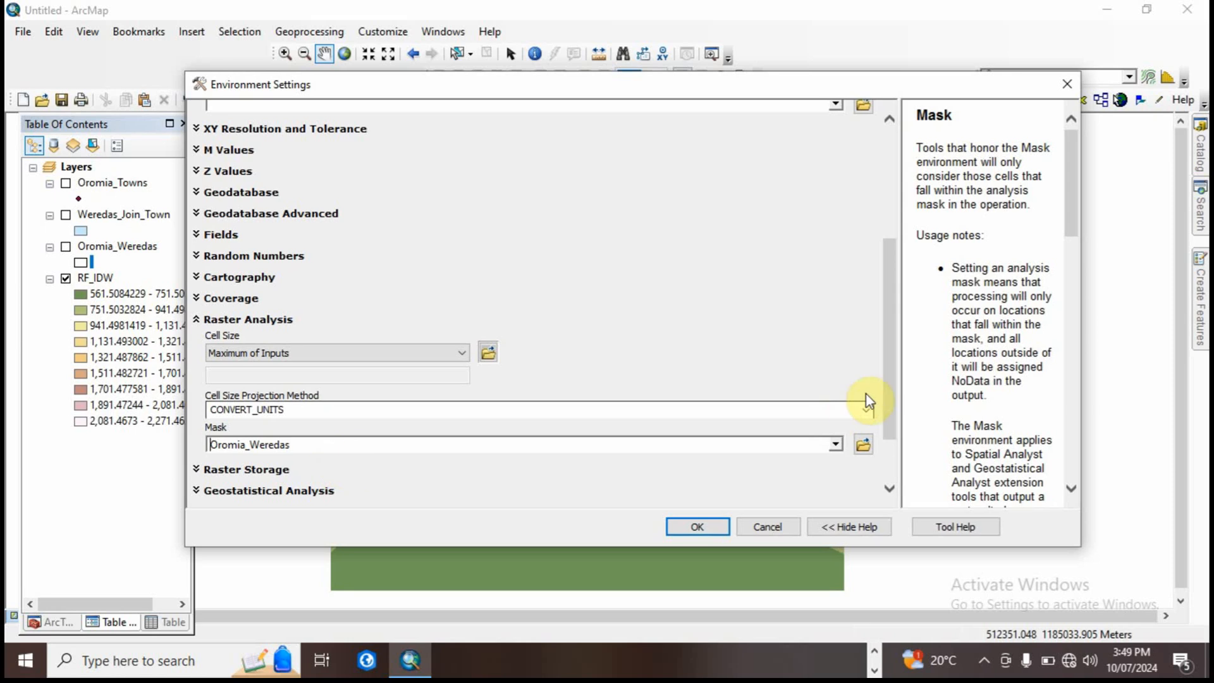
pyautogui.moveTo(891, 388); pyautogui.dragTo(905, 253)
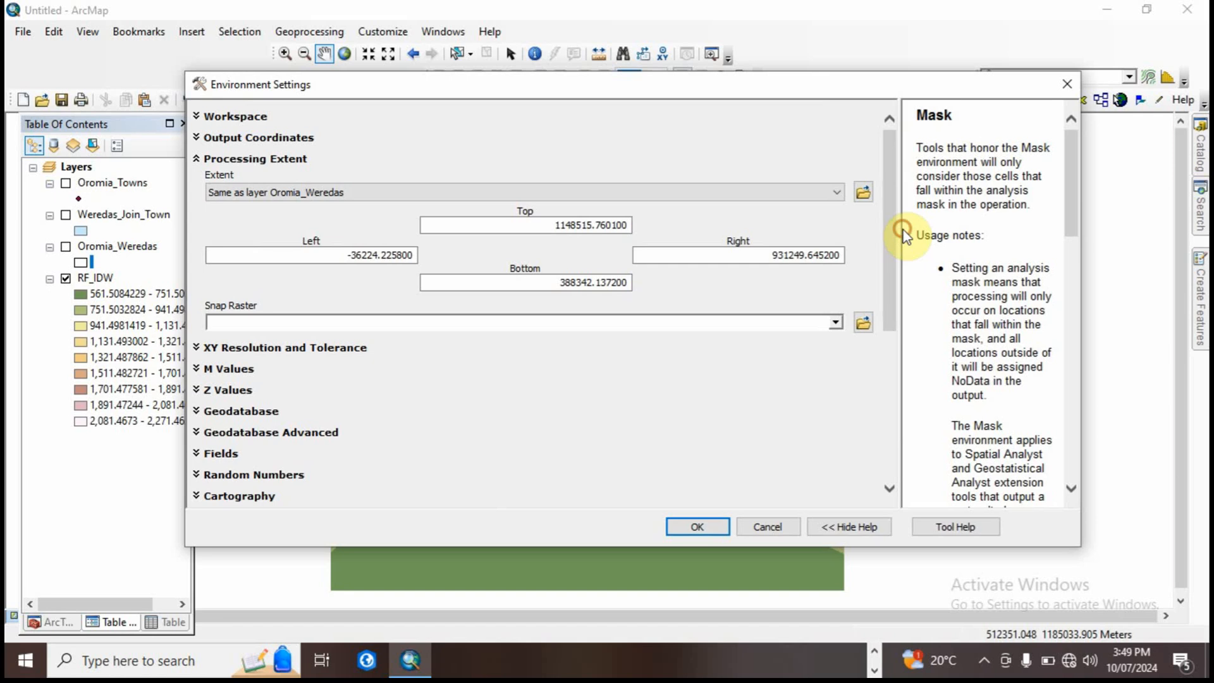
pyautogui.click(697, 524)
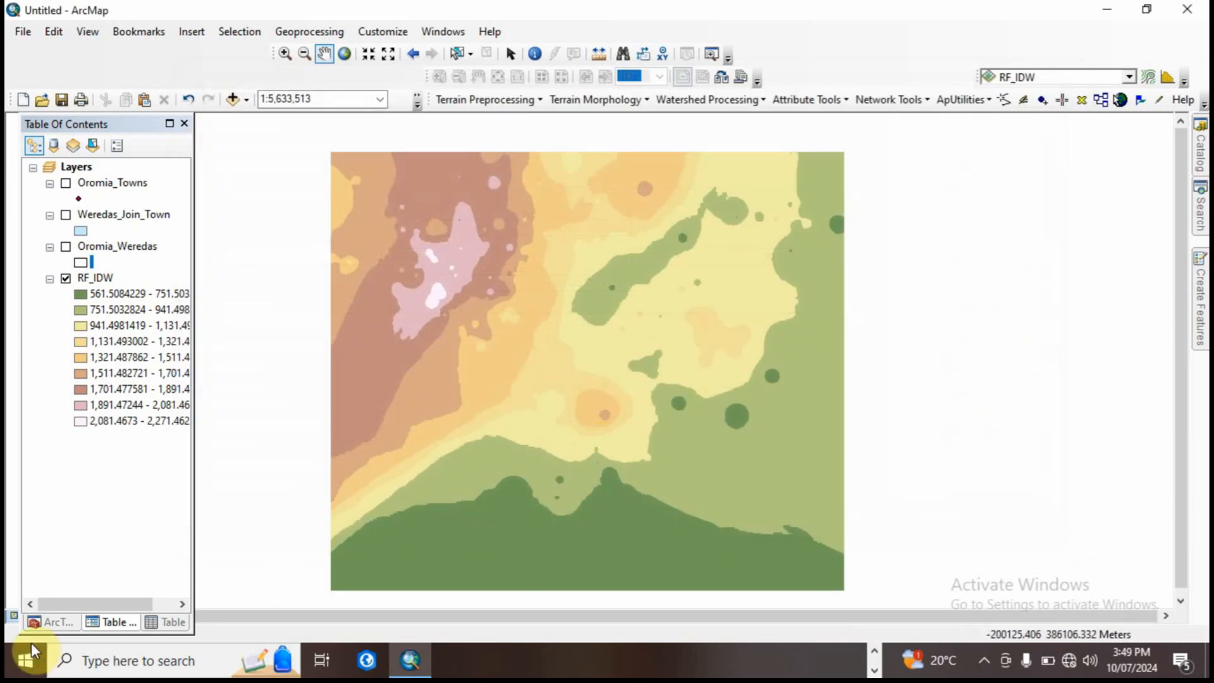
# Step: Set up another IDW interpolation using the Oromia_Towns points with RAIN as the Z value field
pyautogui.click(60, 622)
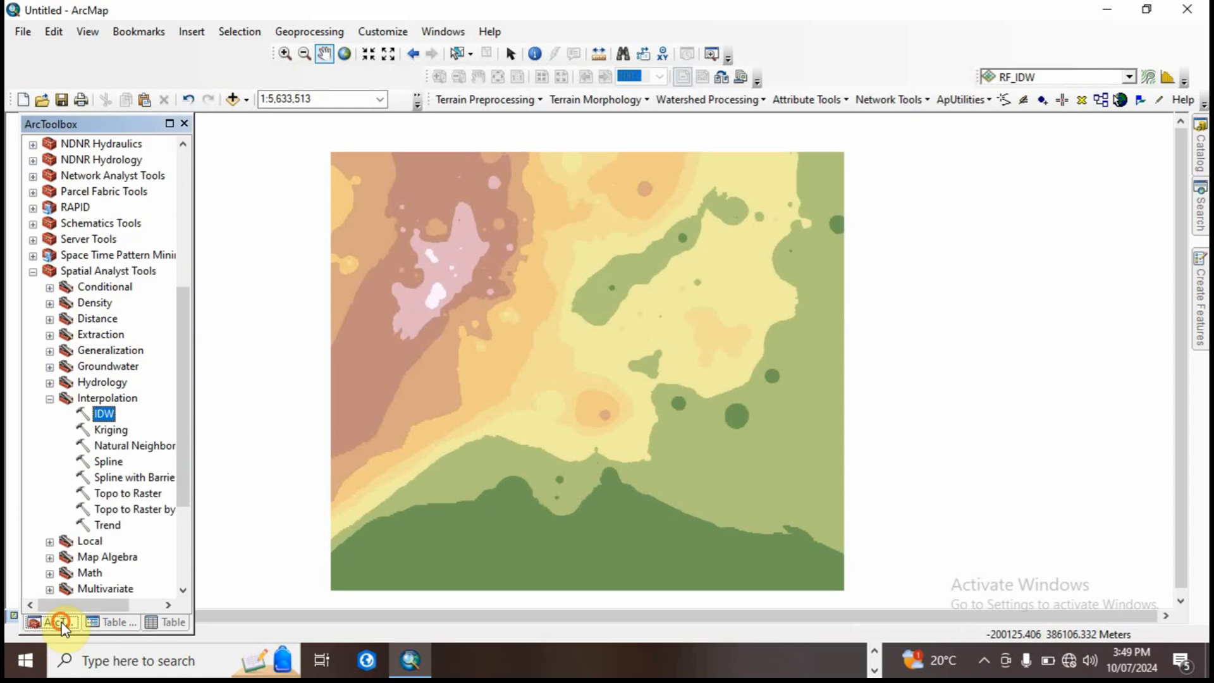
pyautogui.doubleClick(104, 414)
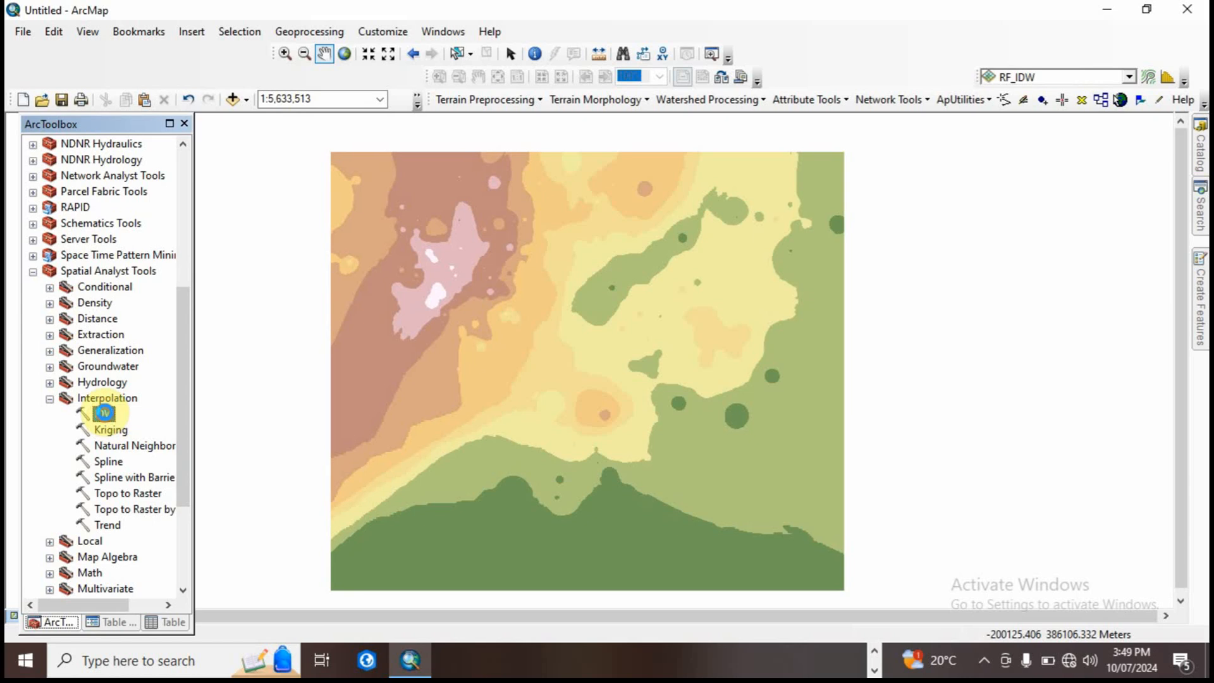
pyautogui.click(834, 134)
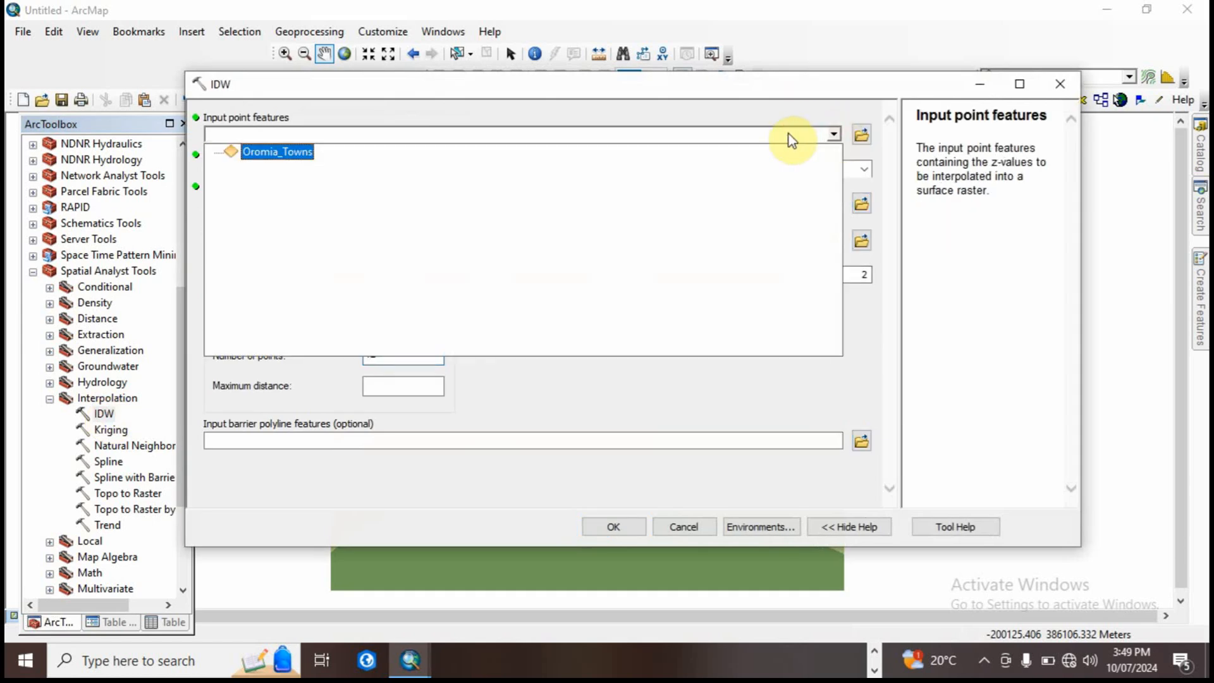
pyautogui.click(305, 153)
pyautogui.click(864, 168)
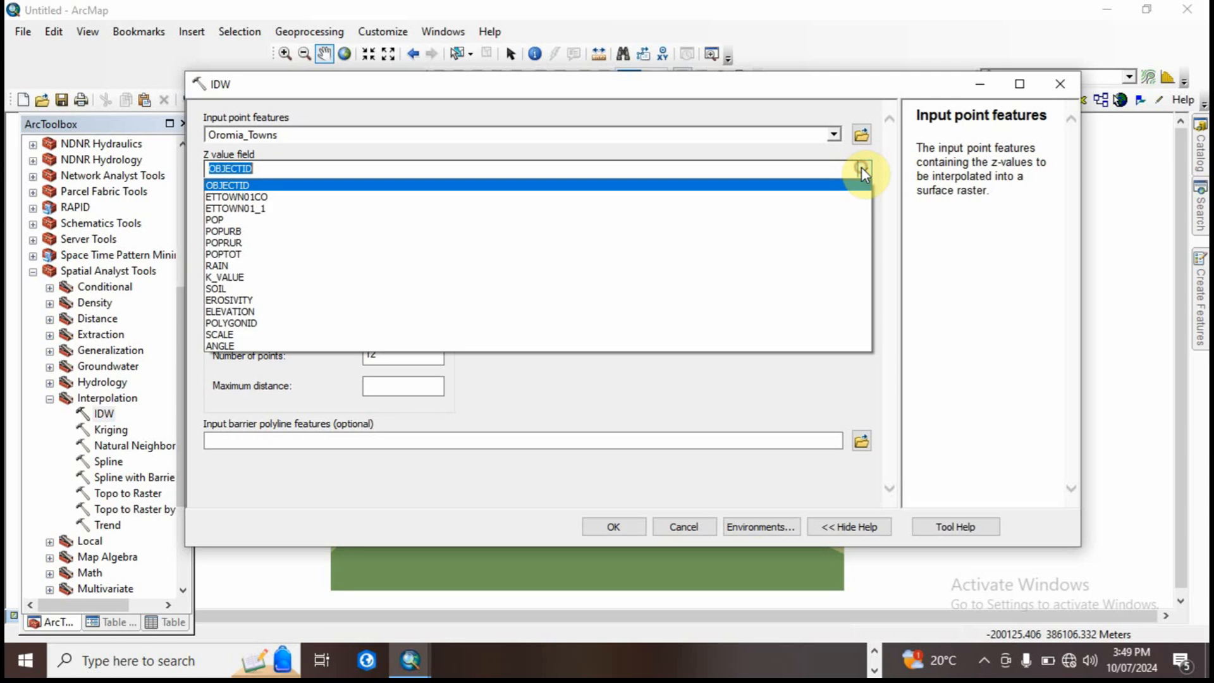
pyautogui.click(229, 266)
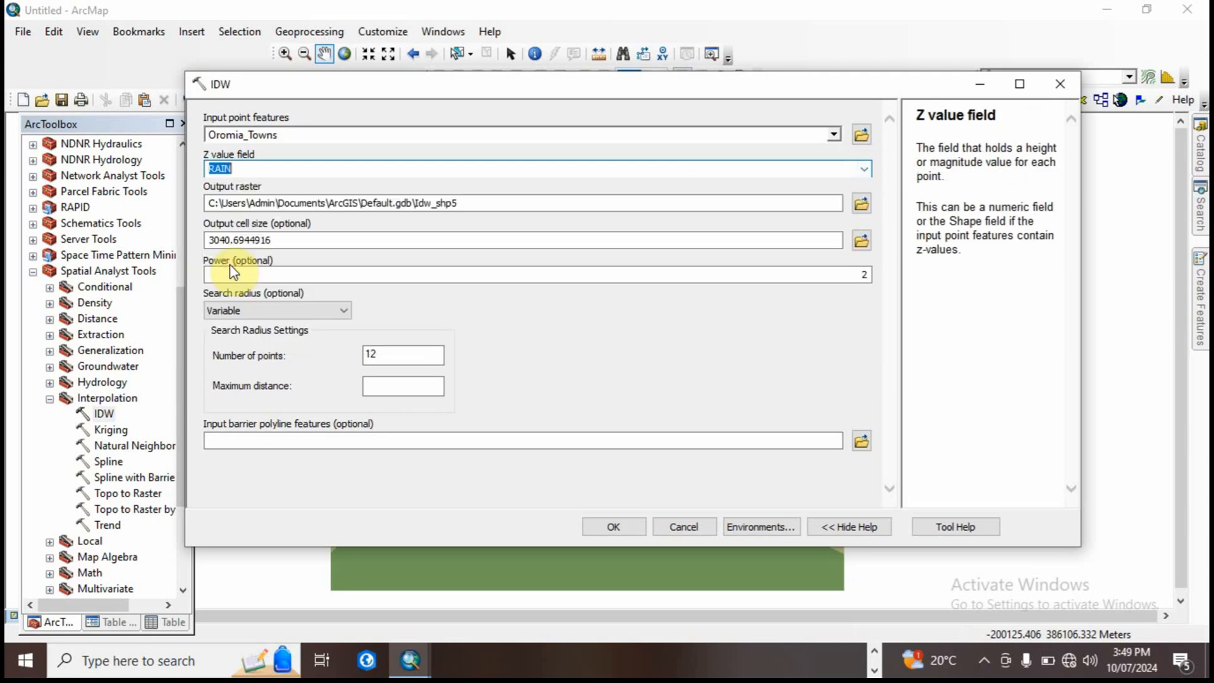
# Step: Name the output raster rf_idw2 in the Output2 folder and run the IDW interpolation
pyautogui.click(861, 203)
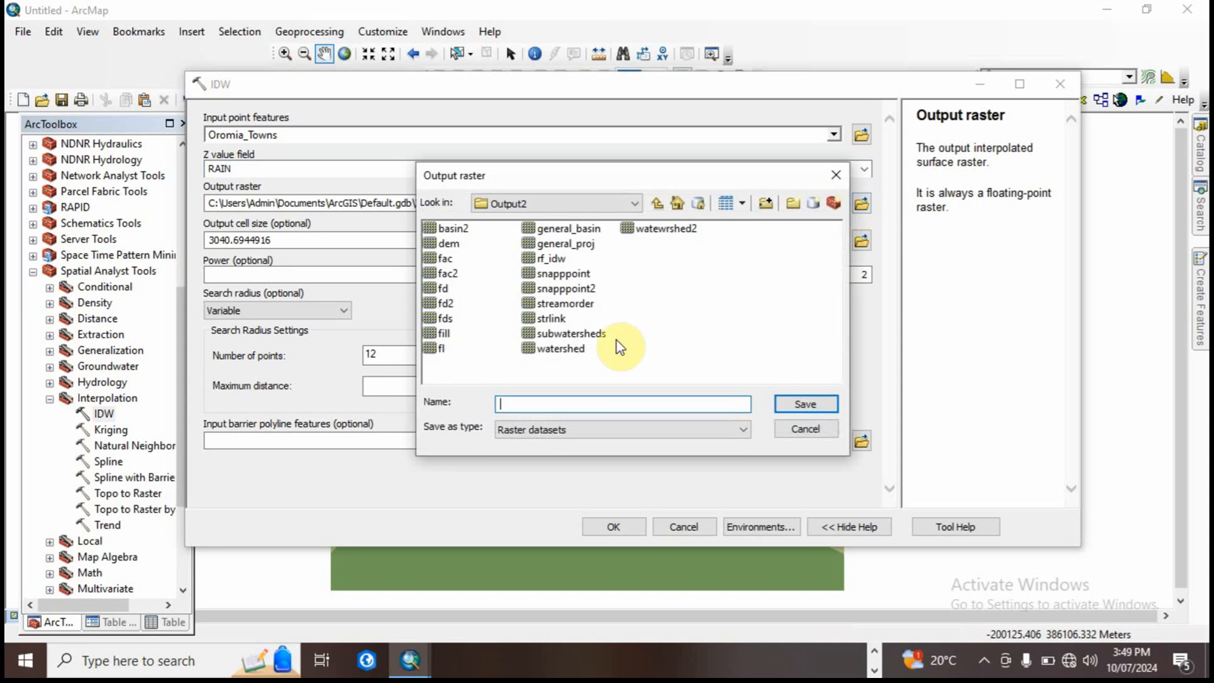
pyautogui.click(550, 258)
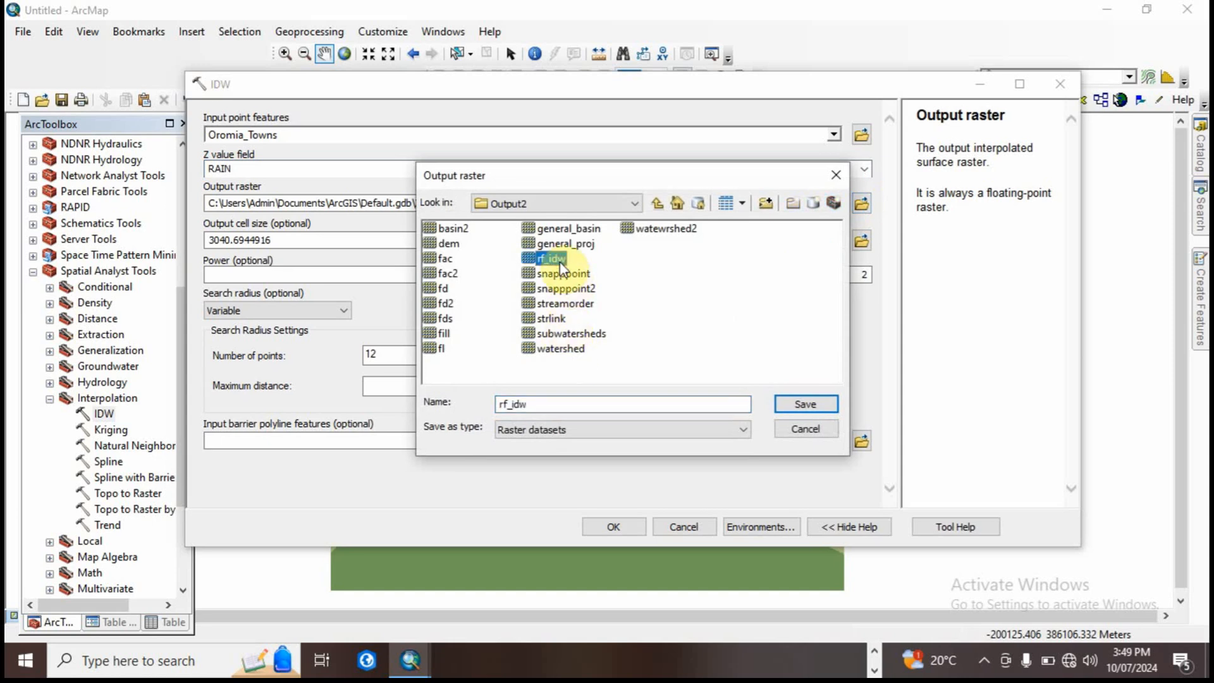
pyautogui.click(531, 406)
pyautogui.write('2')
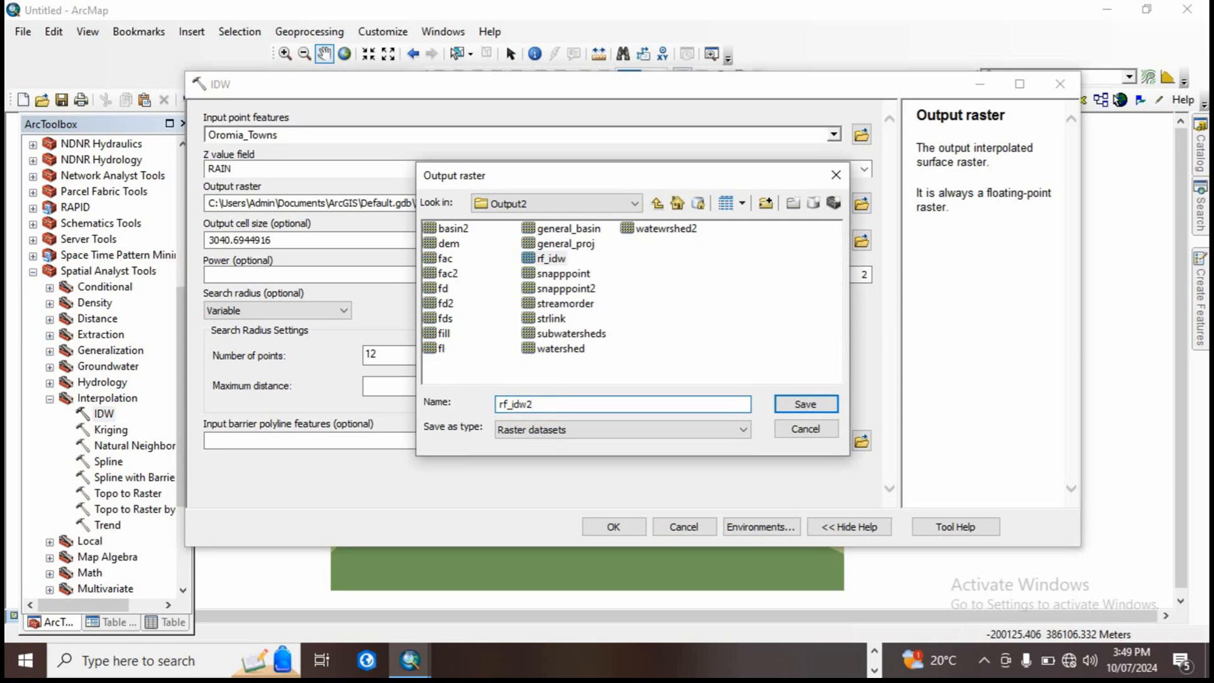
pyautogui.click(805, 405)
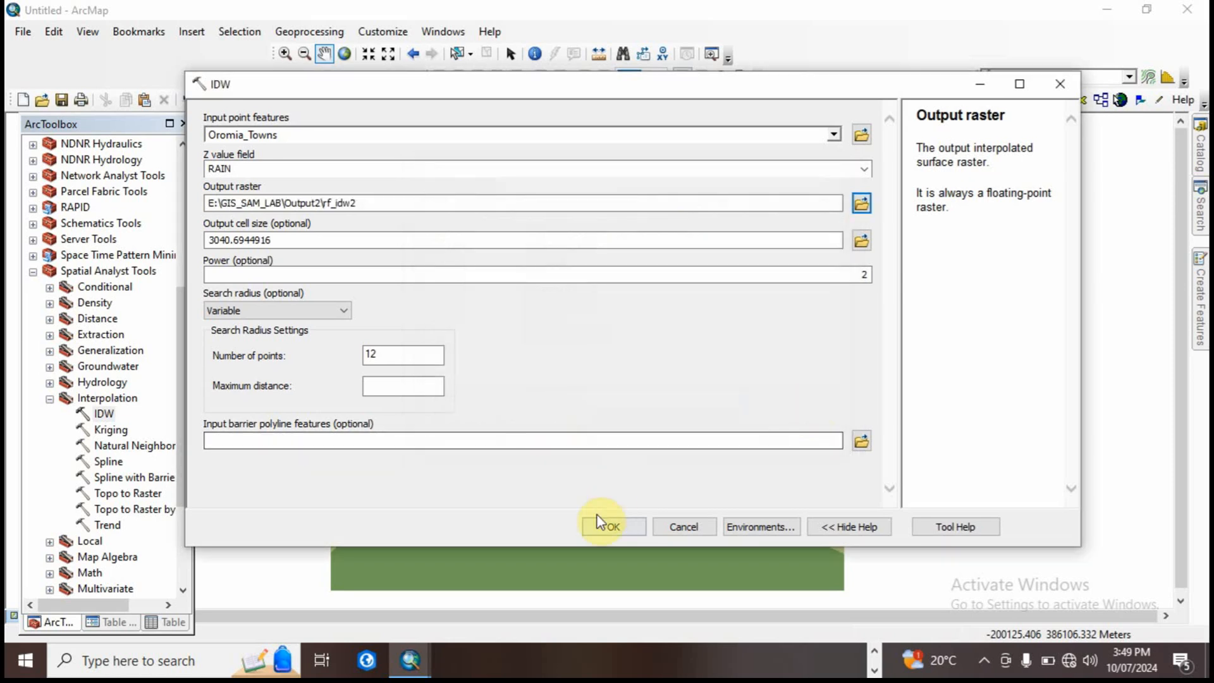
pyautogui.click(602, 525)
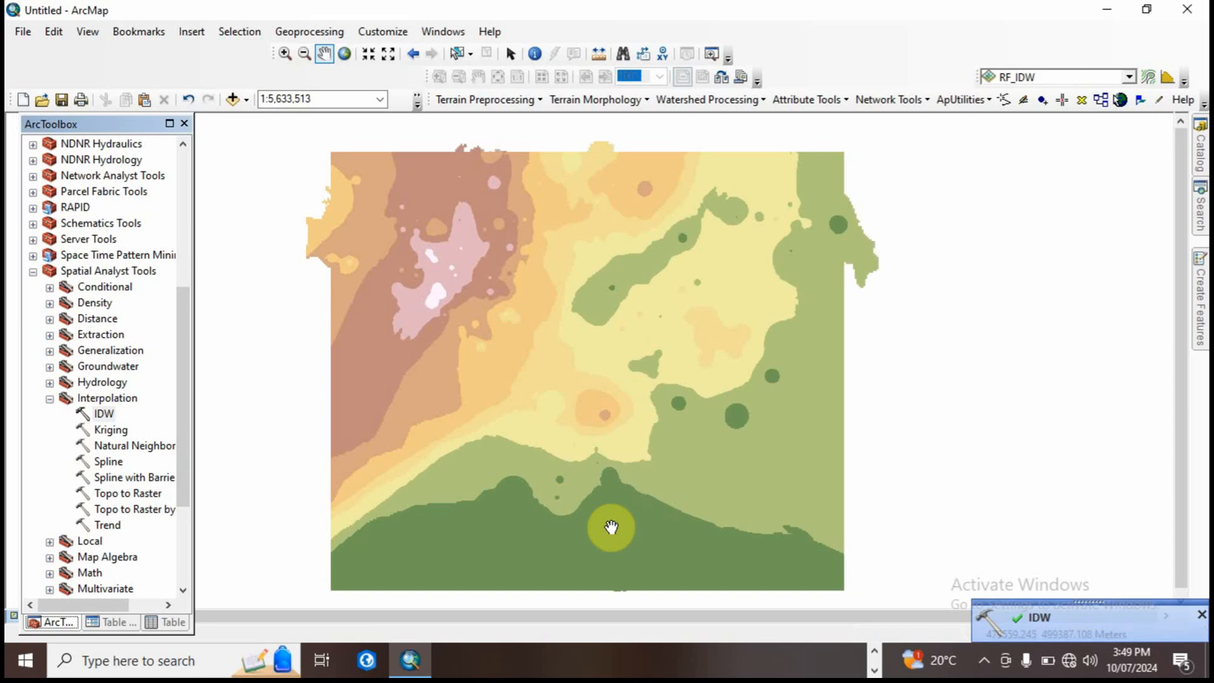
# Step: Hide the RF_IDW layer to display the masked rf_idw2 raster alone
pyautogui.click(112, 622)
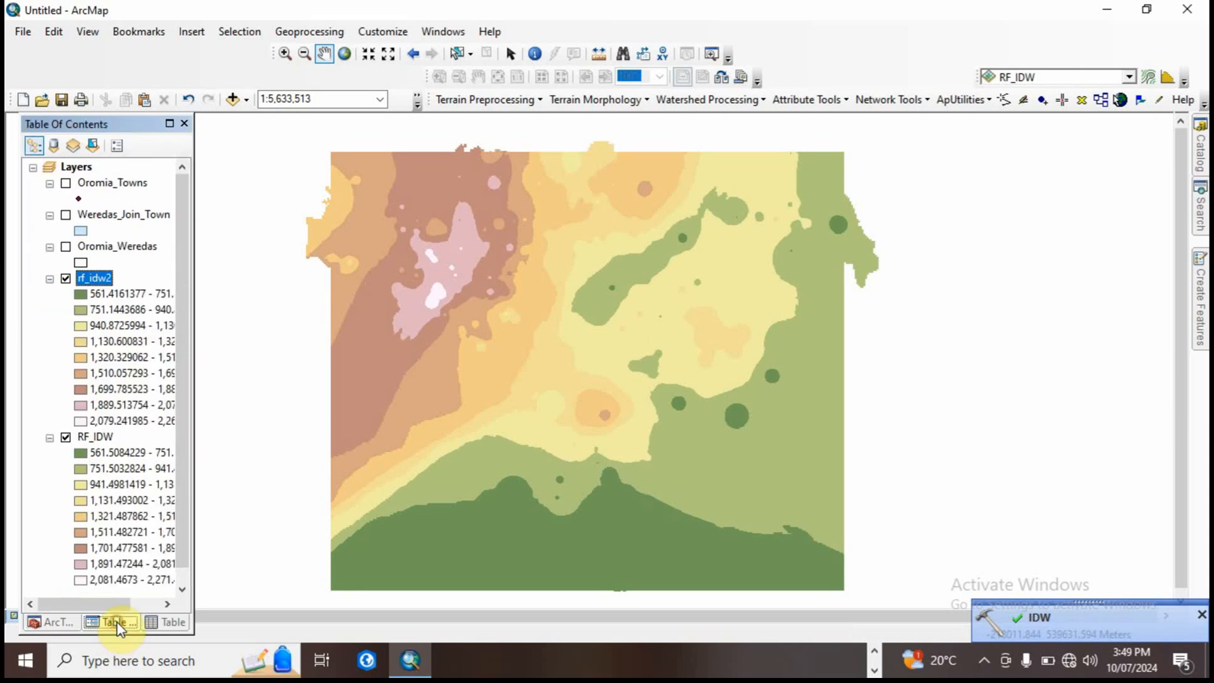
pyautogui.click(65, 436)
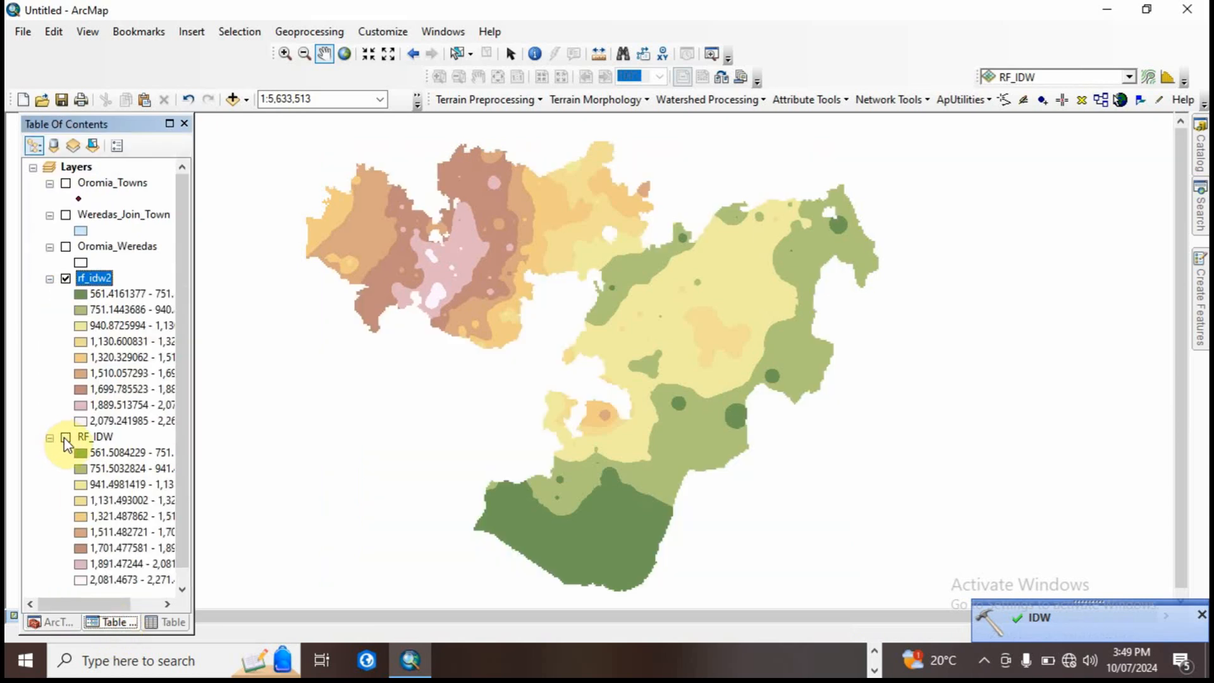
pyautogui.moveTo(457, 305); pyautogui.dragTo(488, 309)
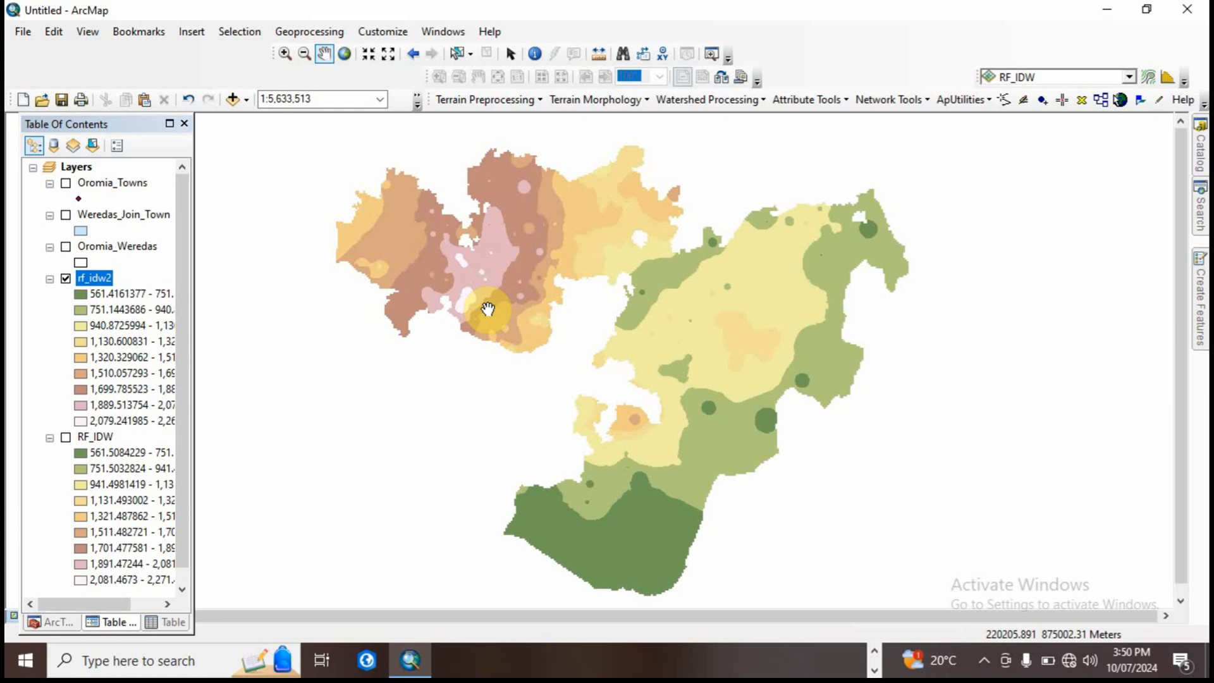
# Step: Compare the unmasked RF_IDW raster with rf_idw2 by toggling RF_IDW's visibility, leaving it hidden
pyautogui.click(65, 437)
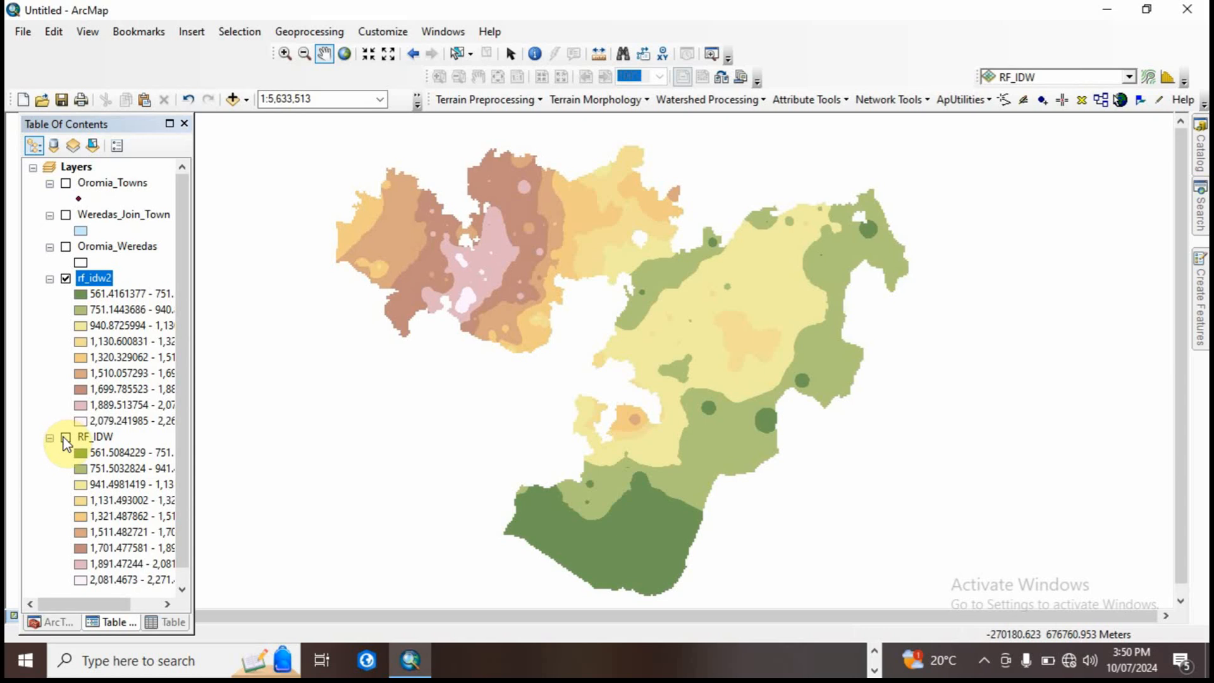
pyautogui.click(65, 437)
pyautogui.click(66, 437)
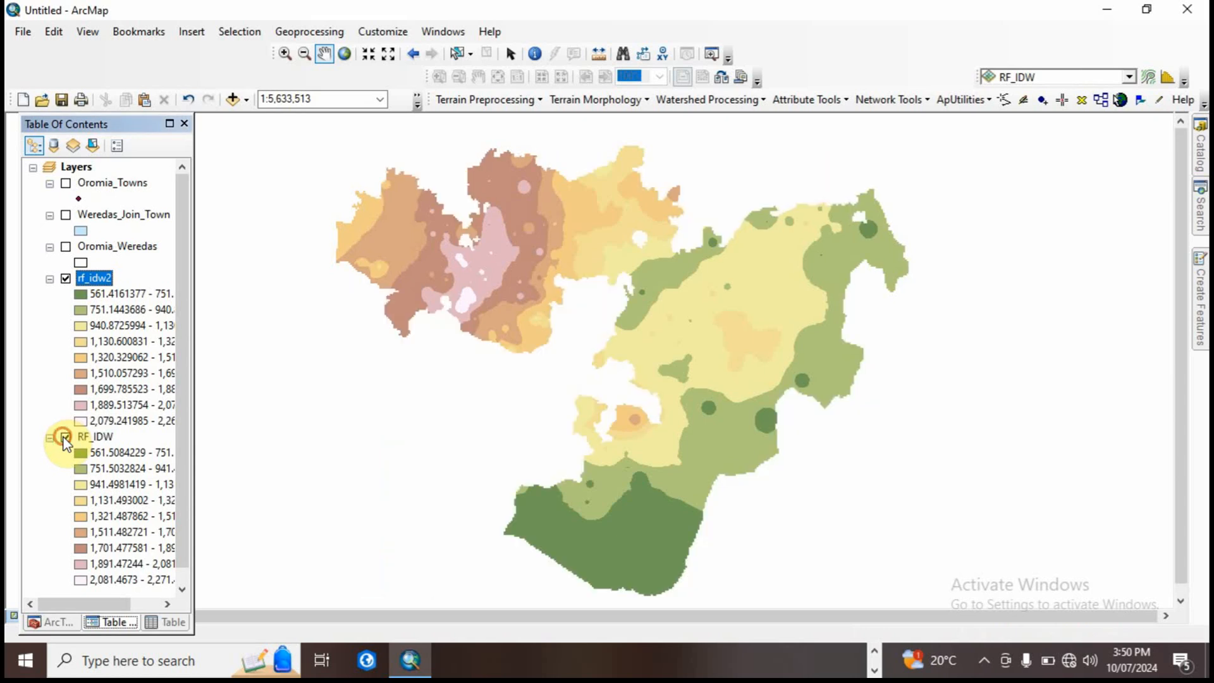
pyautogui.click(65, 437)
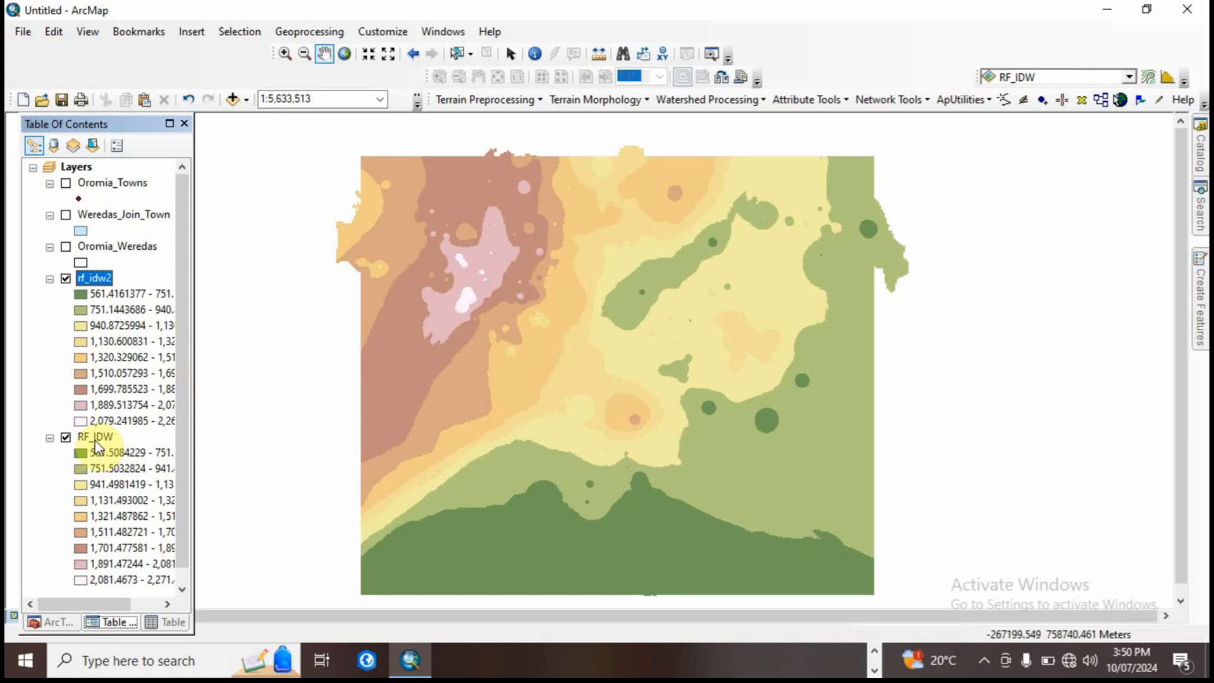
pyautogui.click(66, 437)
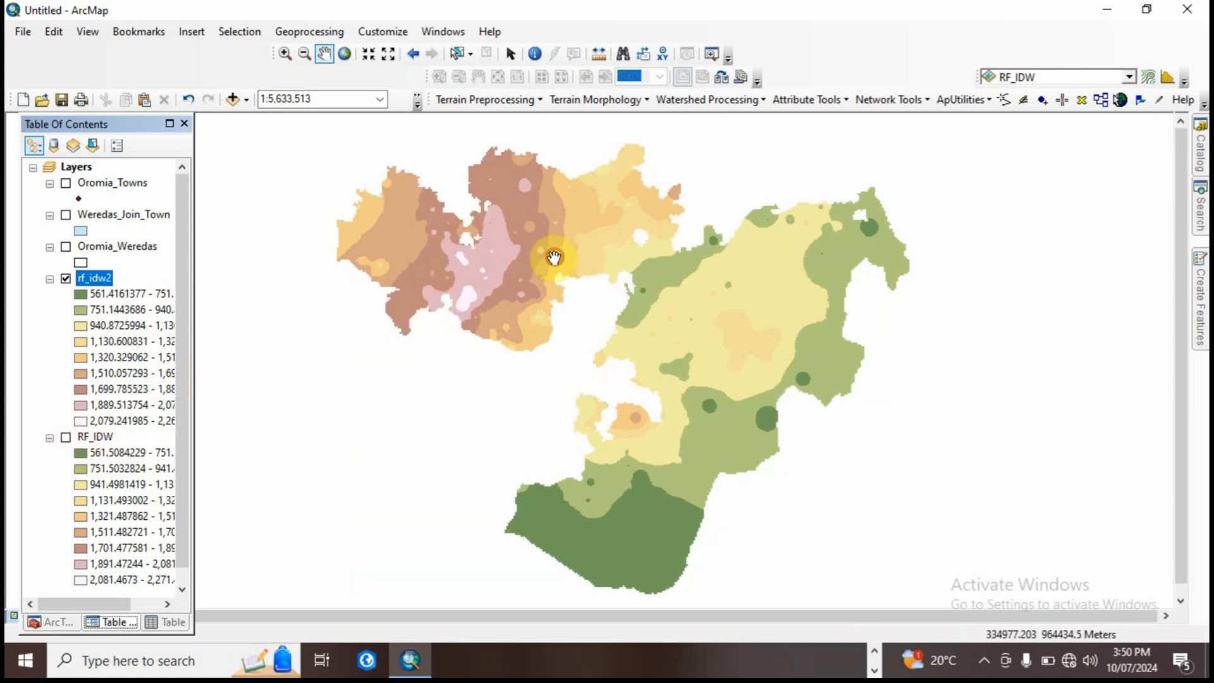
pyautogui.moveTo(552, 257); pyautogui.dragTo(561, 243)
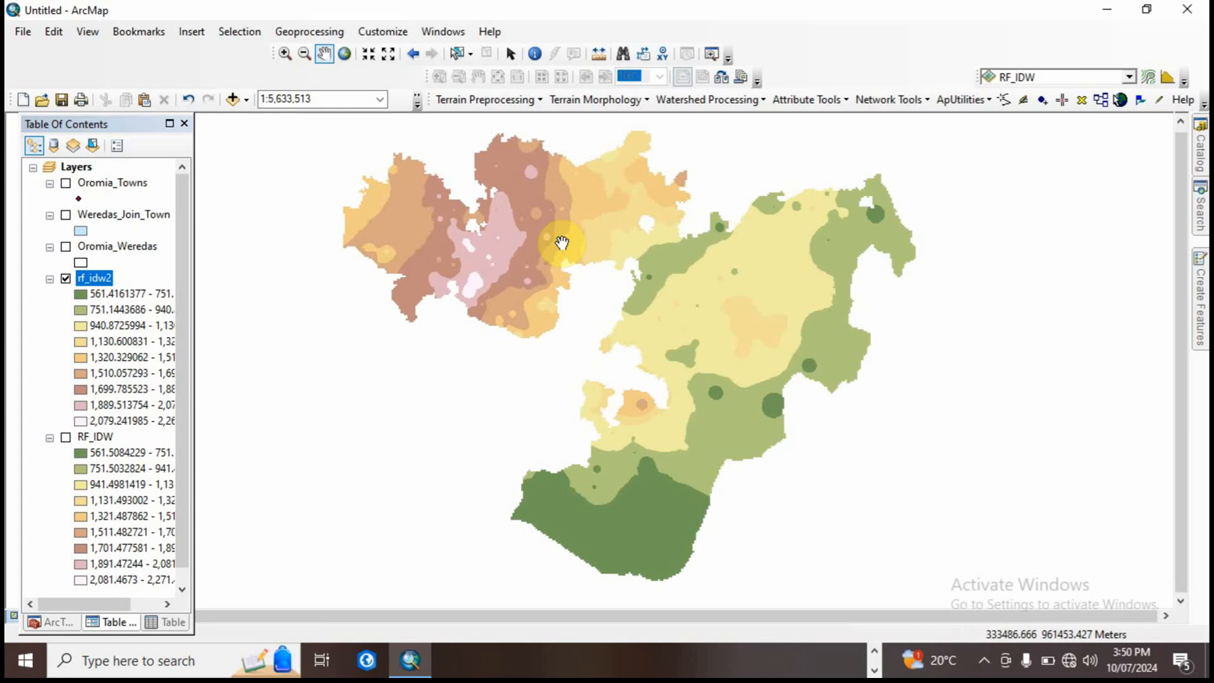
pyautogui.moveTo(561, 243); pyautogui.dragTo(555, 257)
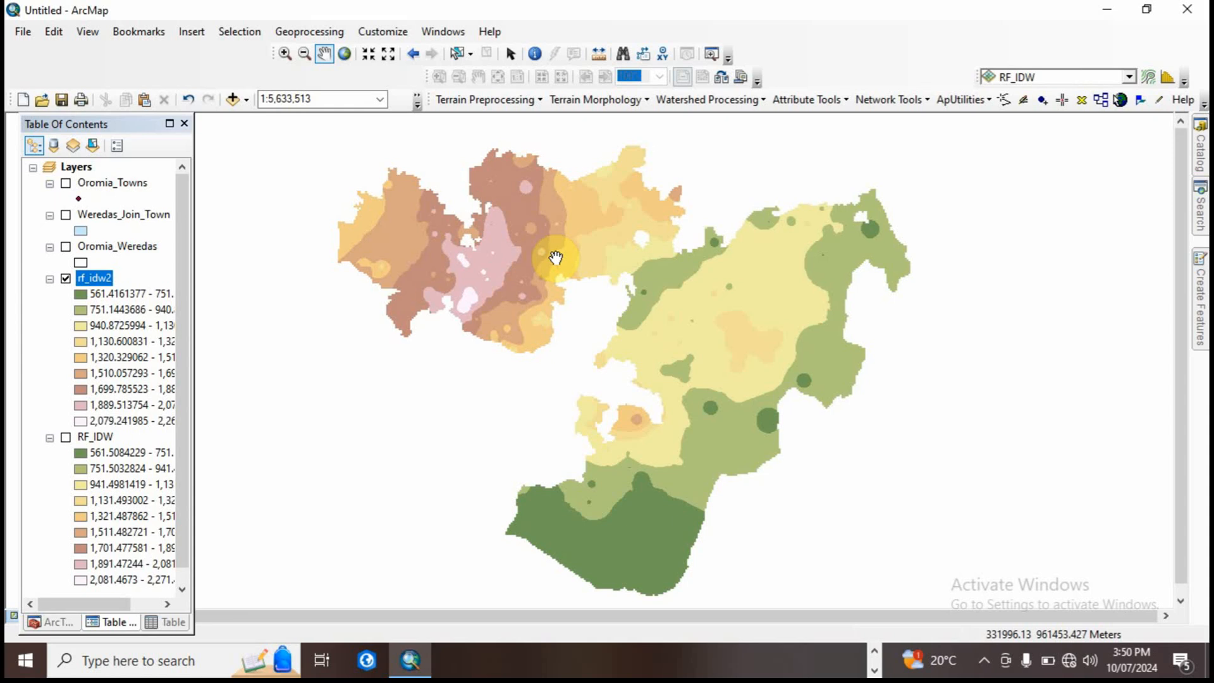
pyautogui.moveTo(555, 256); pyautogui.dragTo(550, 234)
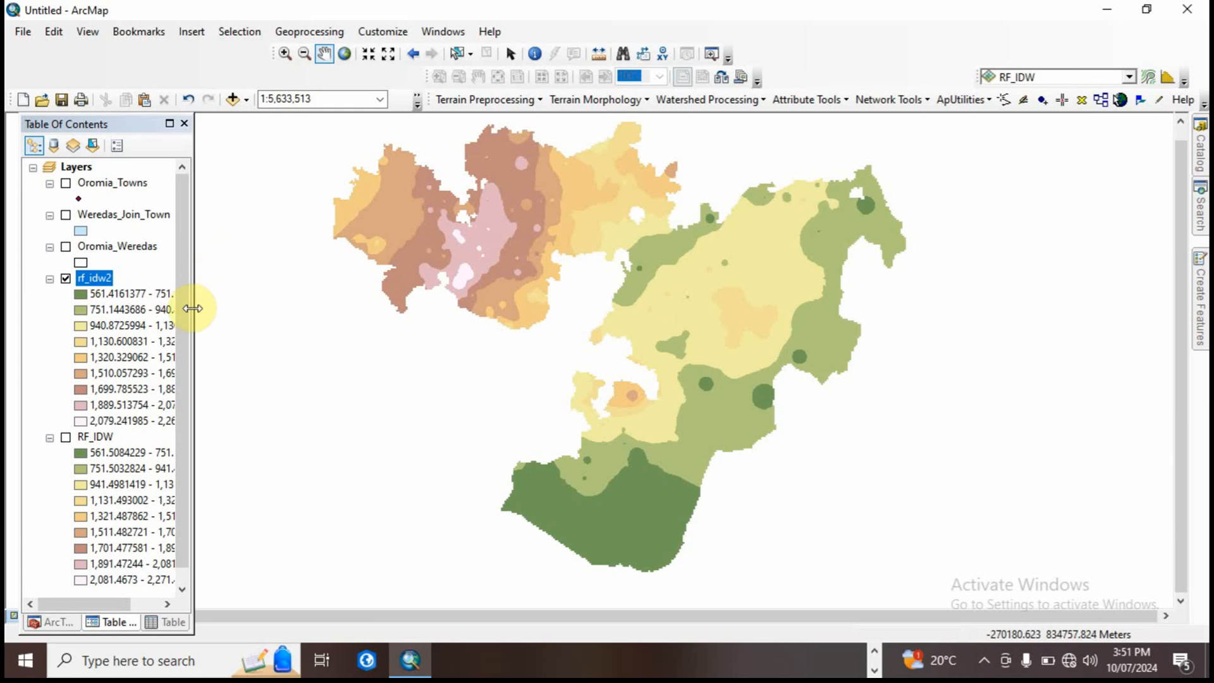
# Step: Widen the table of contents to show the full rainfall class ranges of both rasters
pyautogui.moveTo(192, 308); pyautogui.dragTo(256, 313)
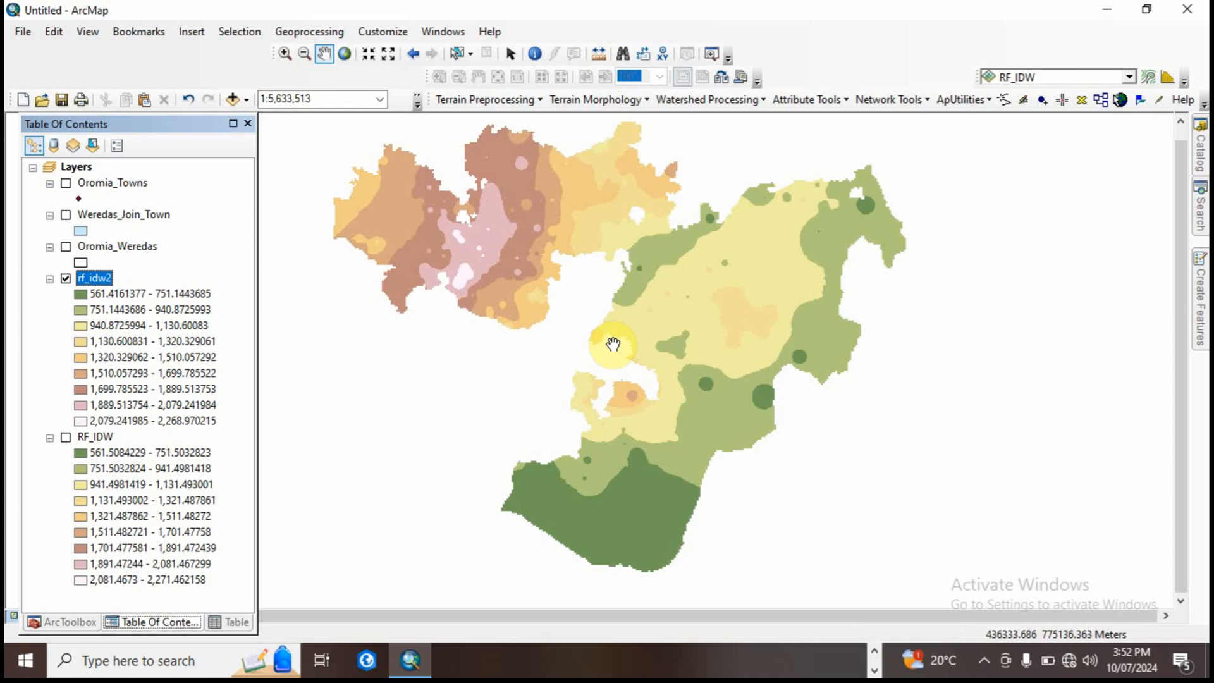
pyautogui.click(234, 102)
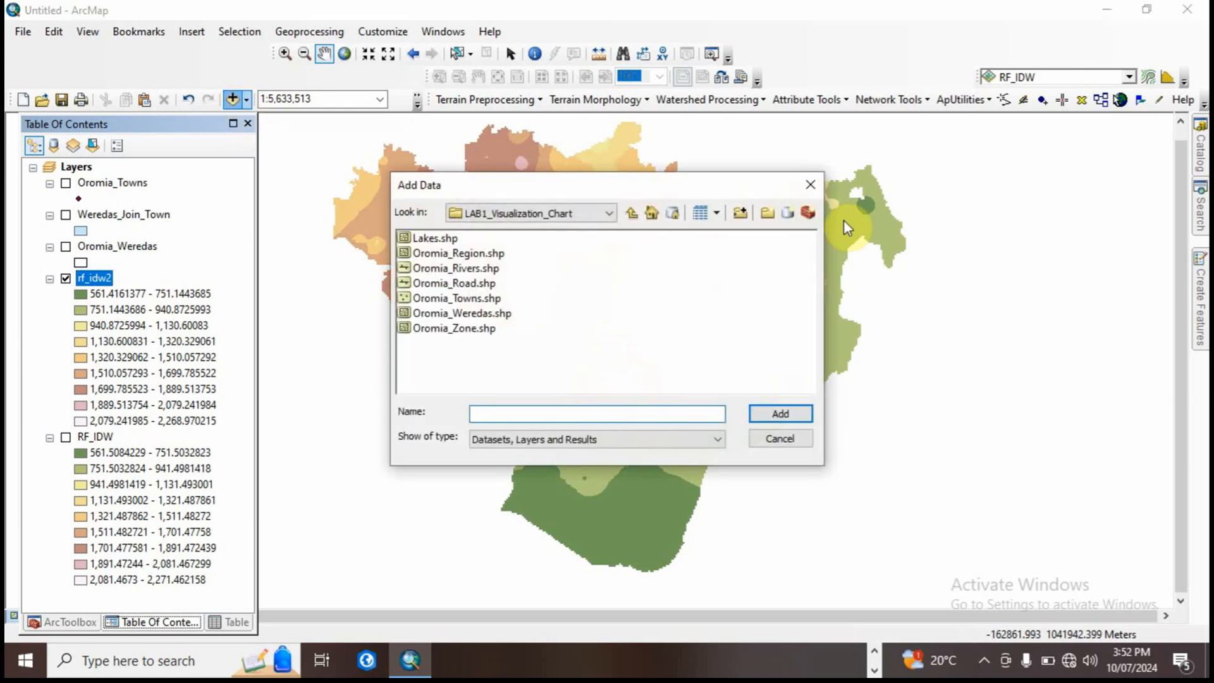
pyautogui.click(810, 184)
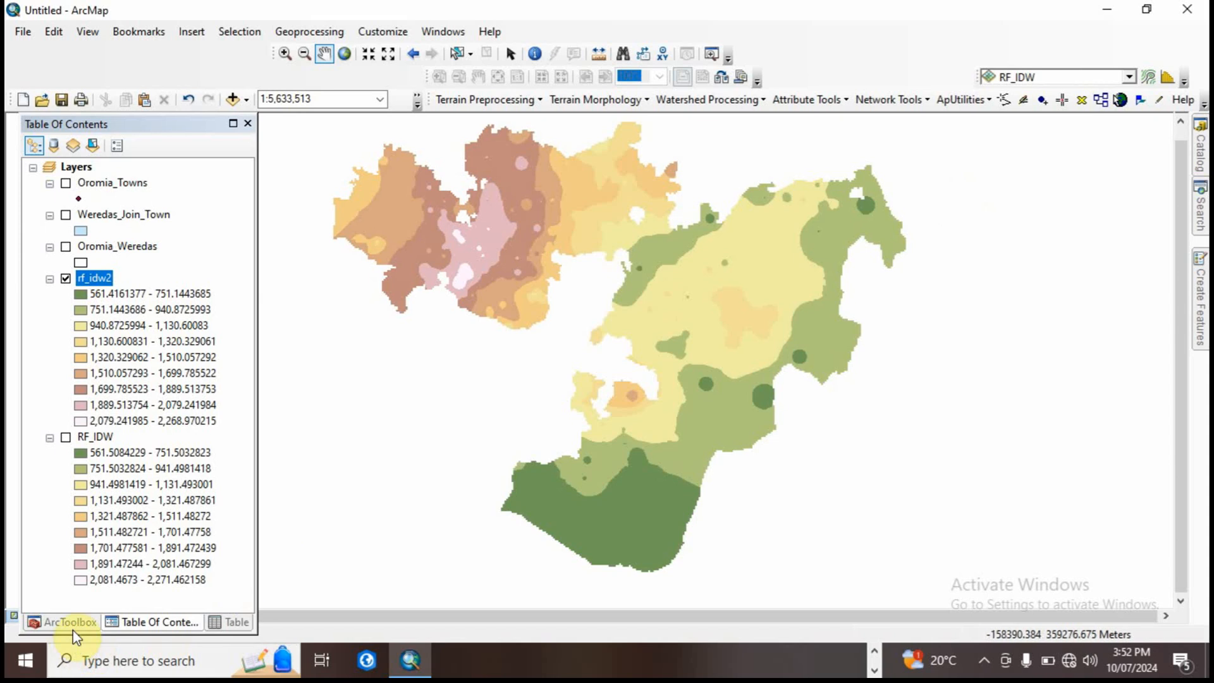
# Step: Set up a Kriging interpolation with Oromia_Towns as the input points and ELEVATION as the Z value field
pyautogui.click(72, 626)
pyautogui.click(113, 435)
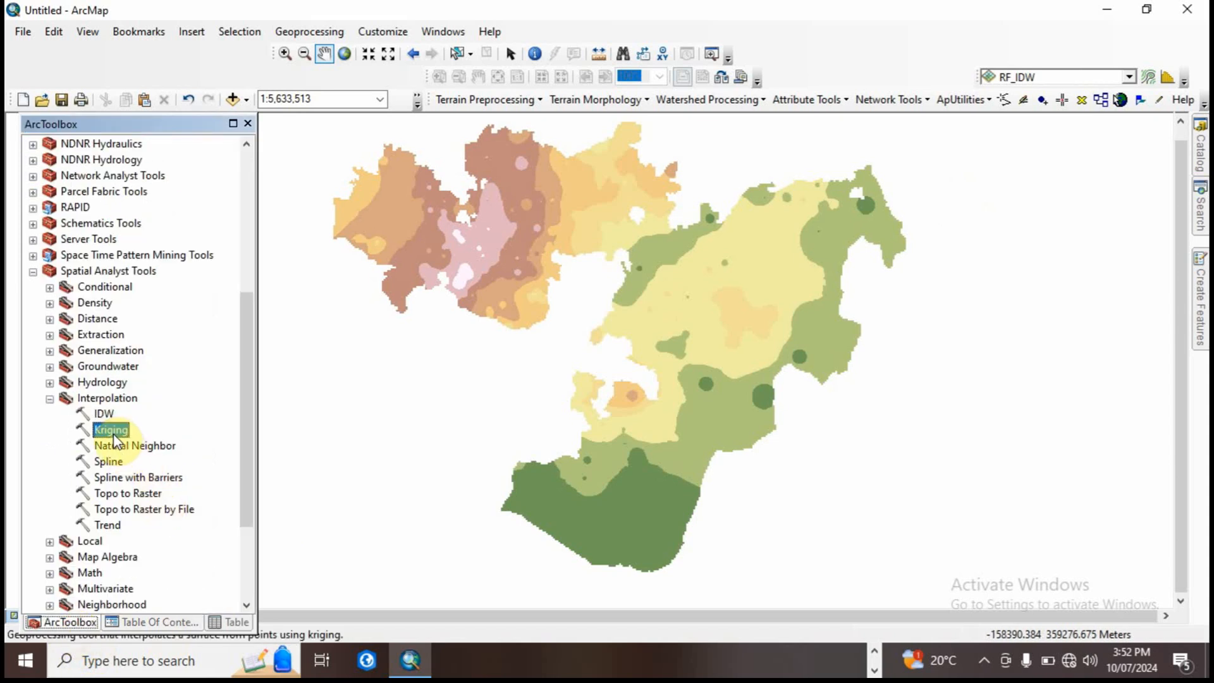
pyautogui.doubleClick(114, 438)
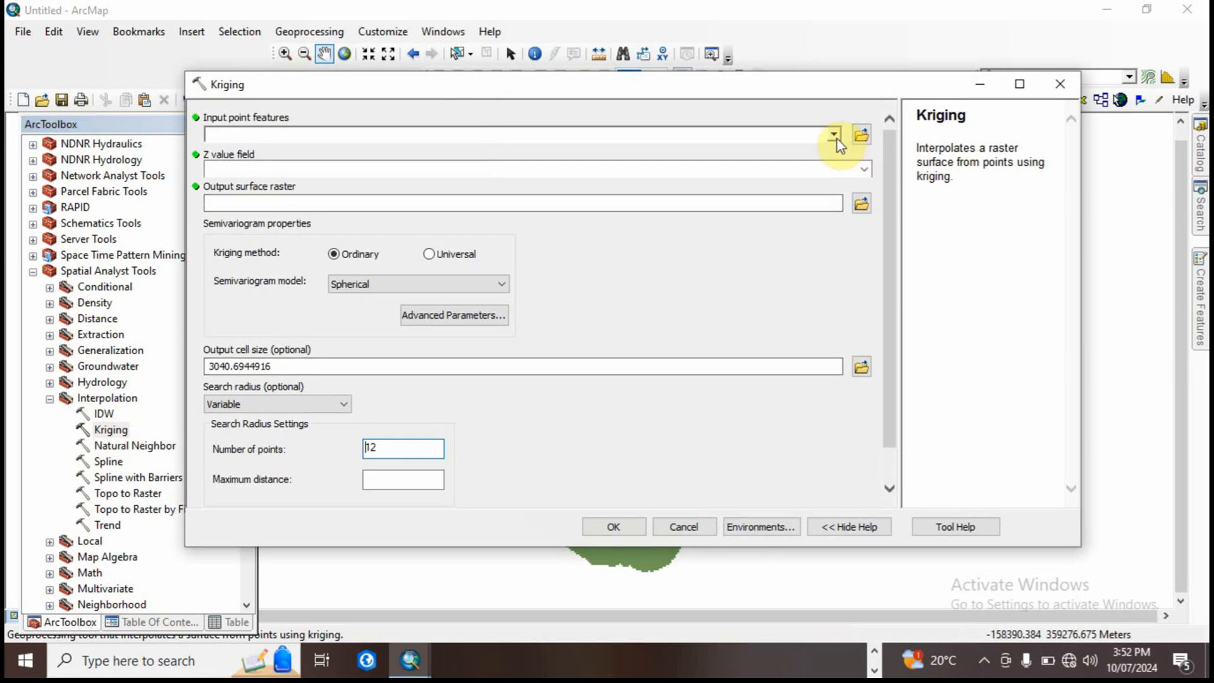
pyautogui.click(834, 135)
pyautogui.click(288, 153)
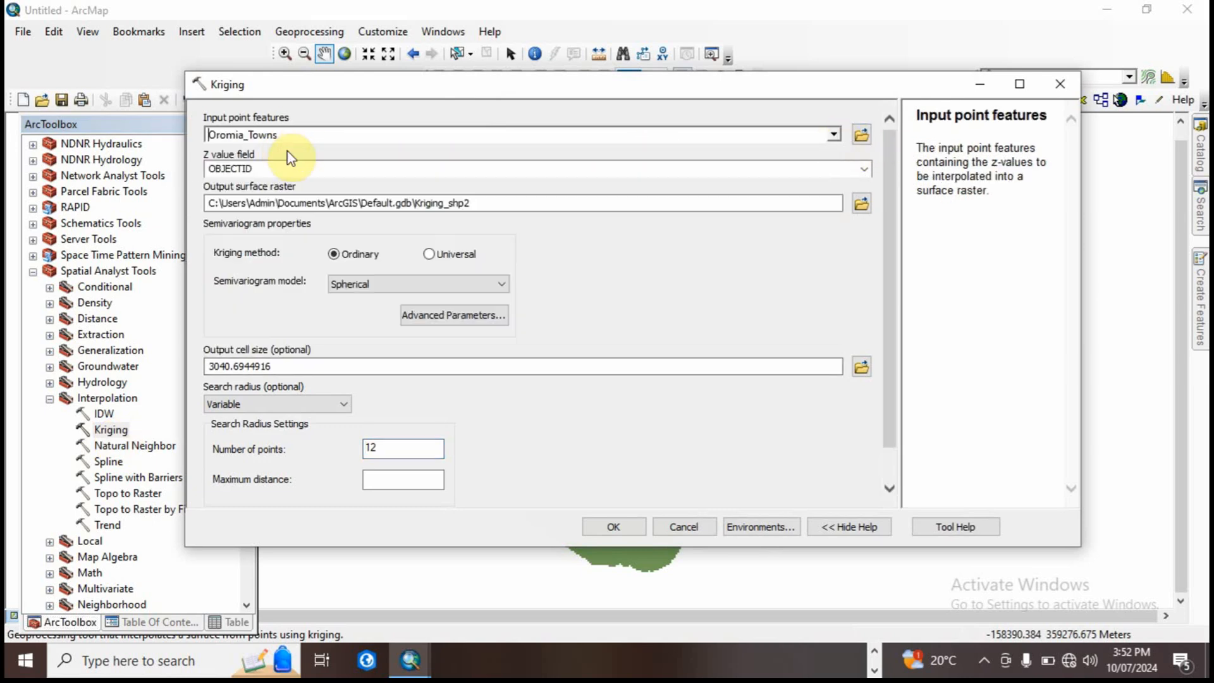
pyautogui.click(863, 169)
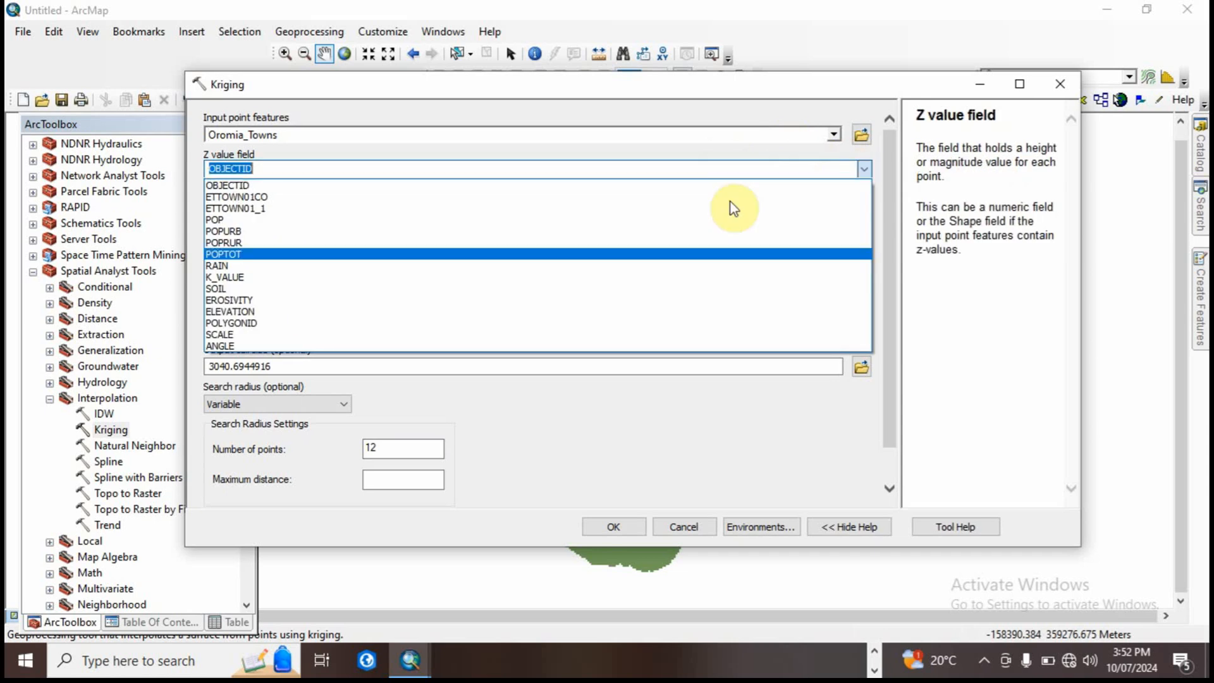
pyautogui.click(282, 311)
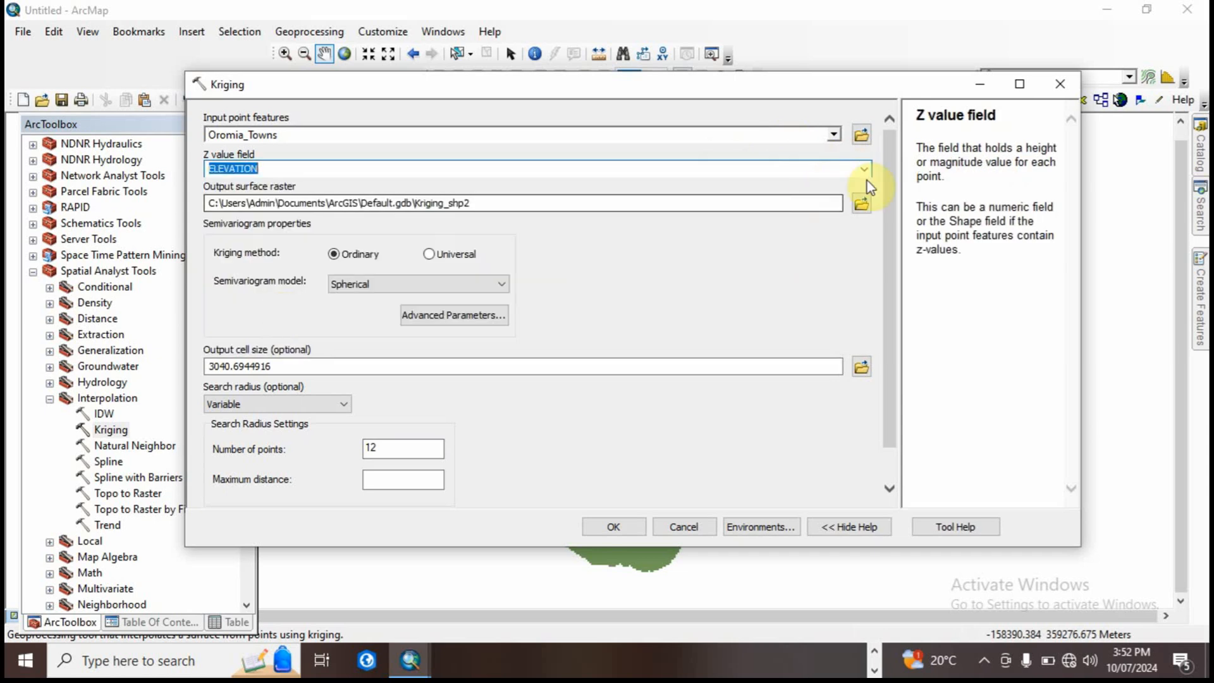
# Step: Save the output surface raster in the Output2 folder under the name Elevation_Kriging and check the error flagged on it
pyautogui.click(861, 204)
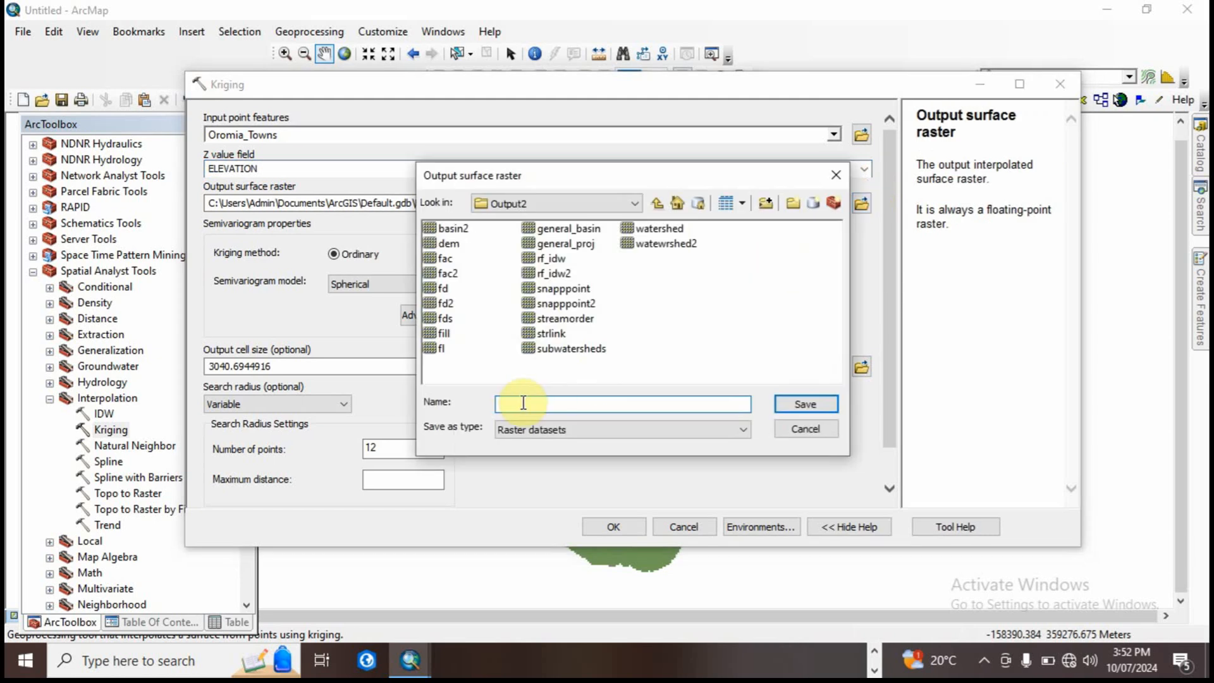
pyautogui.write('Elevation_Kriging')
pyautogui.click(806, 403)
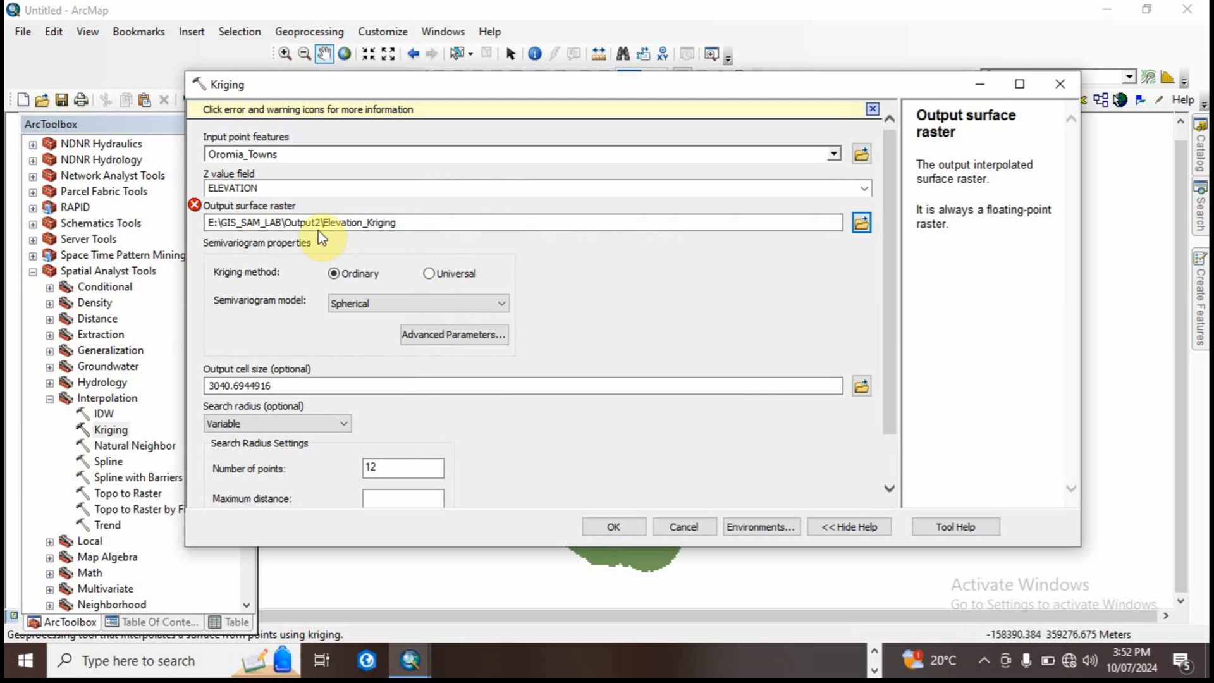
pyautogui.moveTo(193, 206)
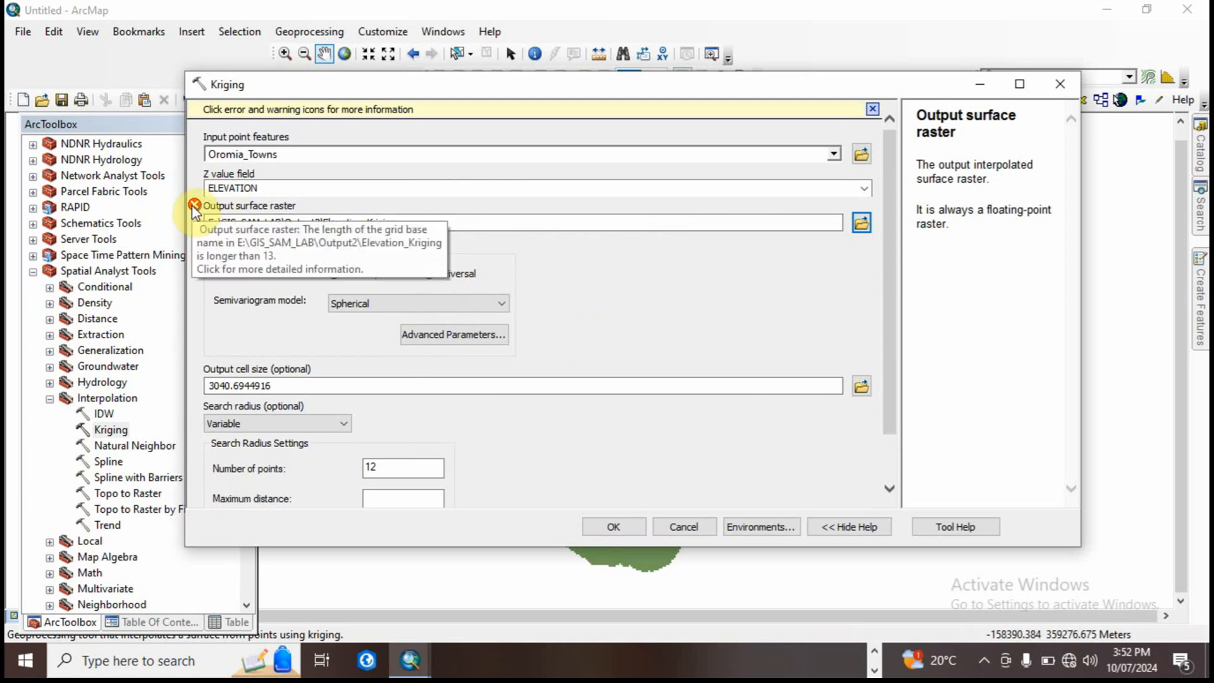
# Step: Shorten the output raster's name to Elev_Krig and run the Kriging interpolation, then bring up the layer list
pyautogui.click(401, 225)
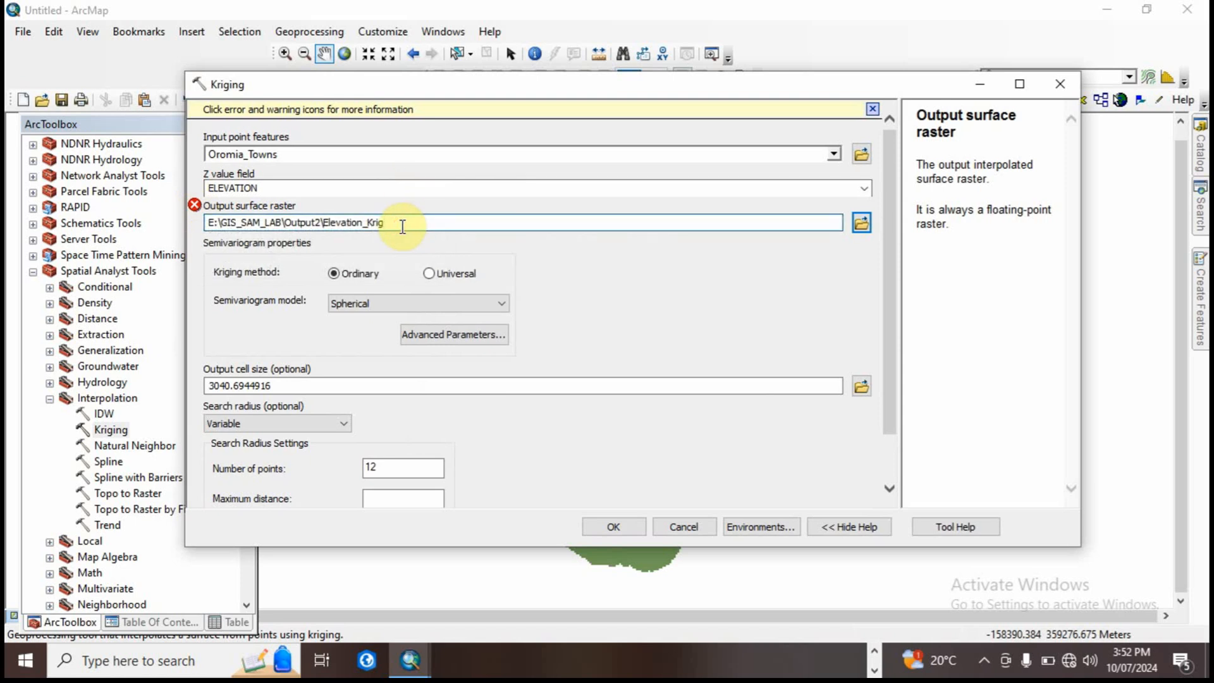
pyautogui.click(393, 187)
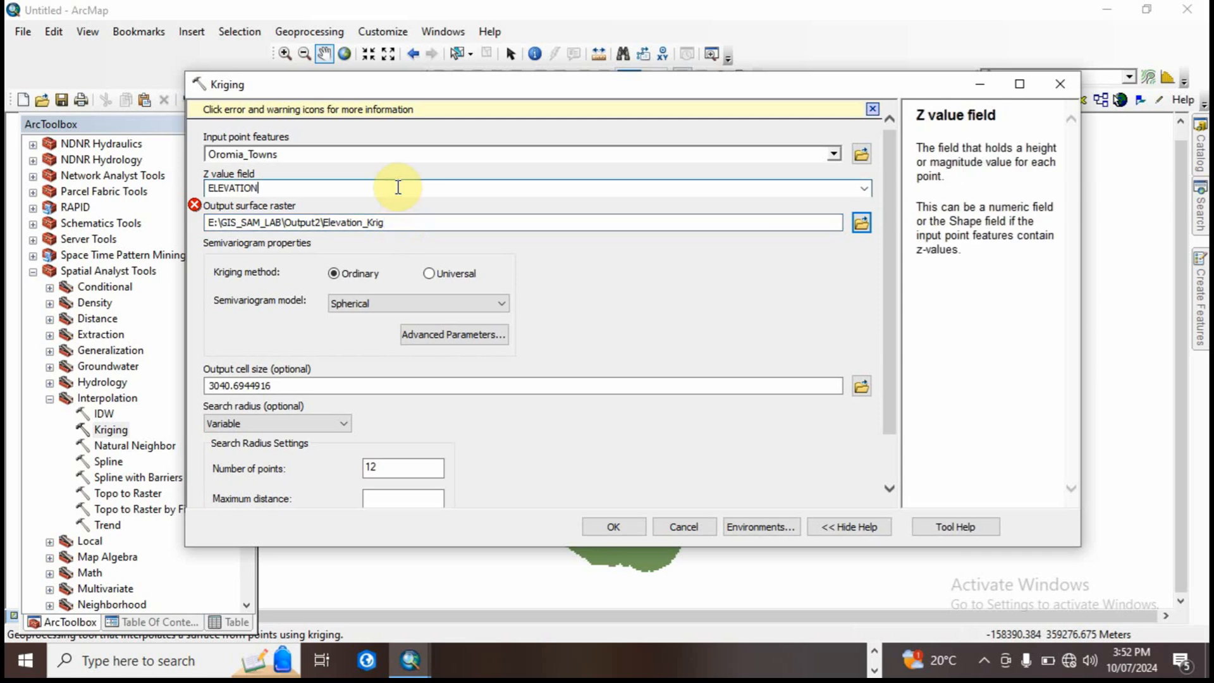
pyautogui.click(392, 222)
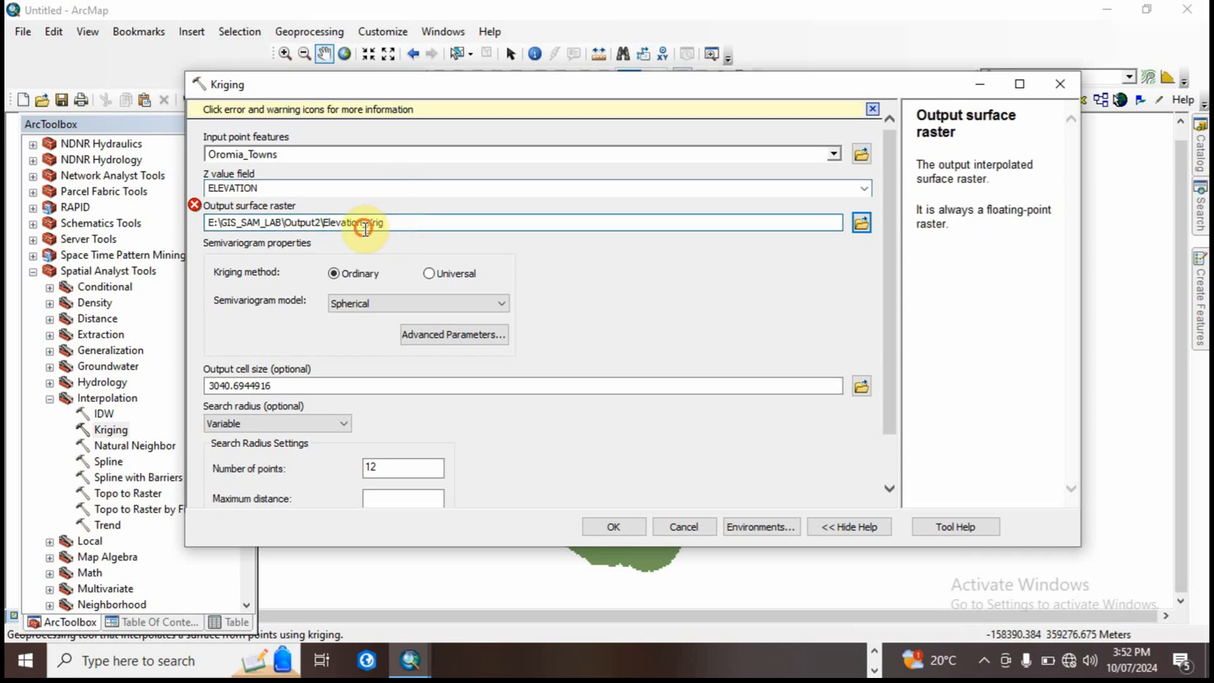
pyautogui.press('BackSpace')
pyautogui.press('BackSpace')
pyautogui.press('BackSpace')
pyautogui.click(356, 188)
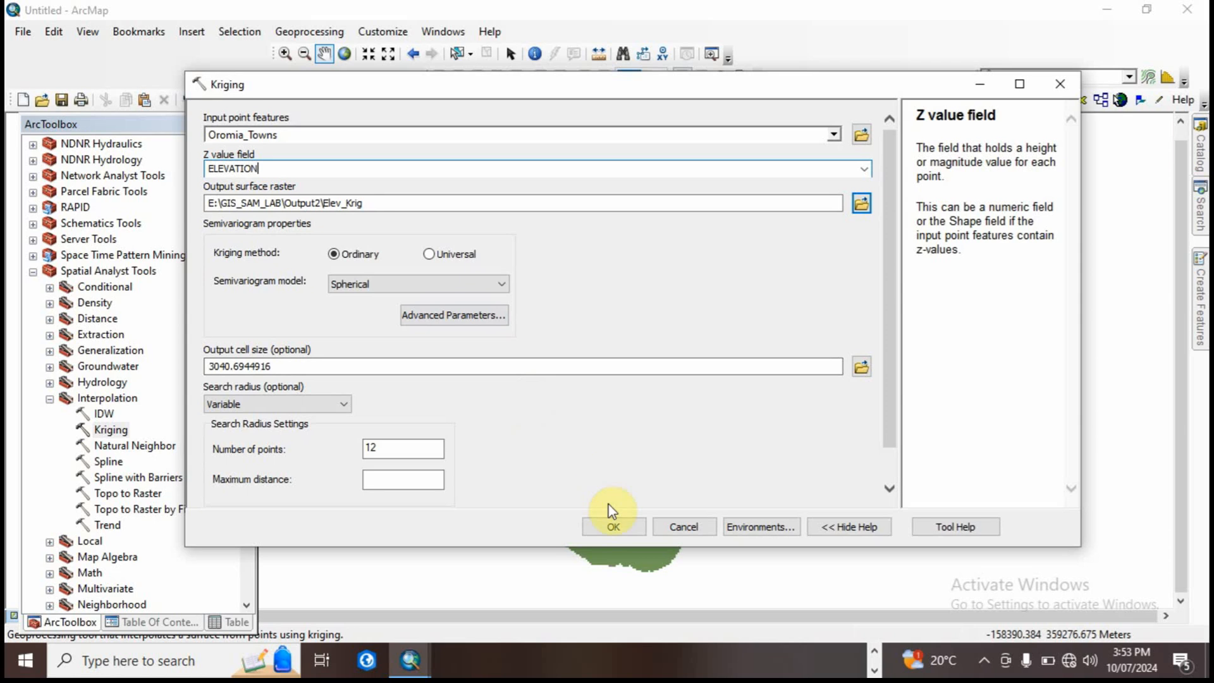
pyautogui.click(616, 527)
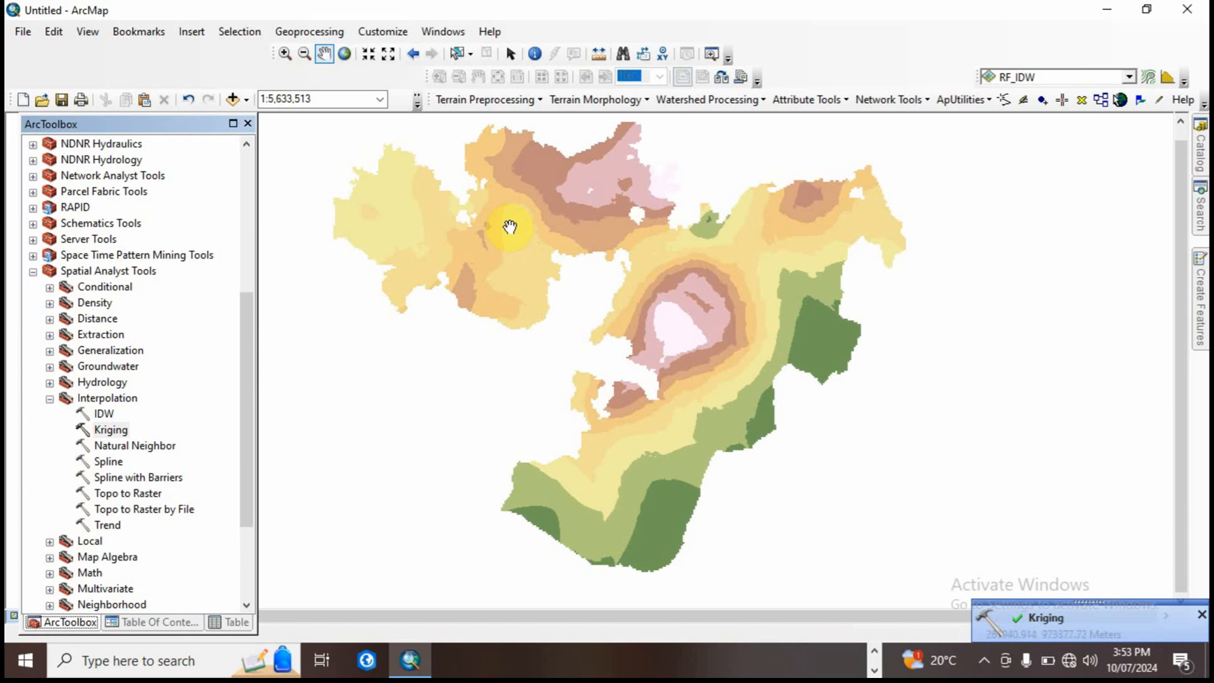
pyautogui.click(152, 621)
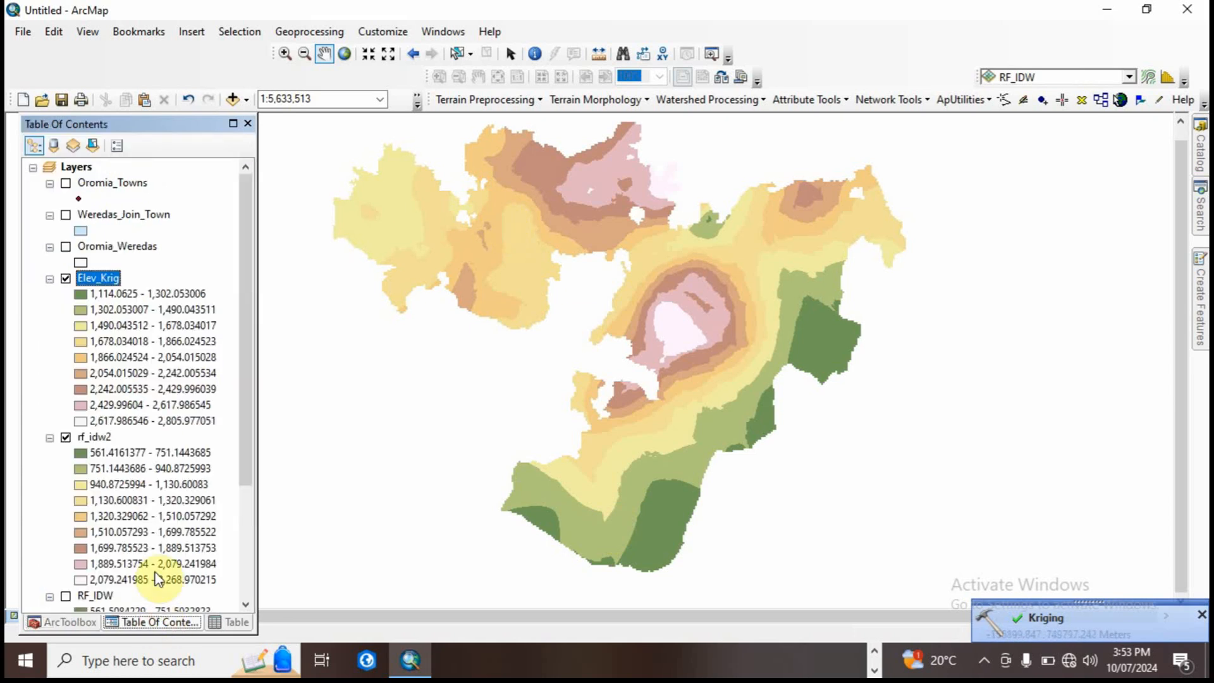
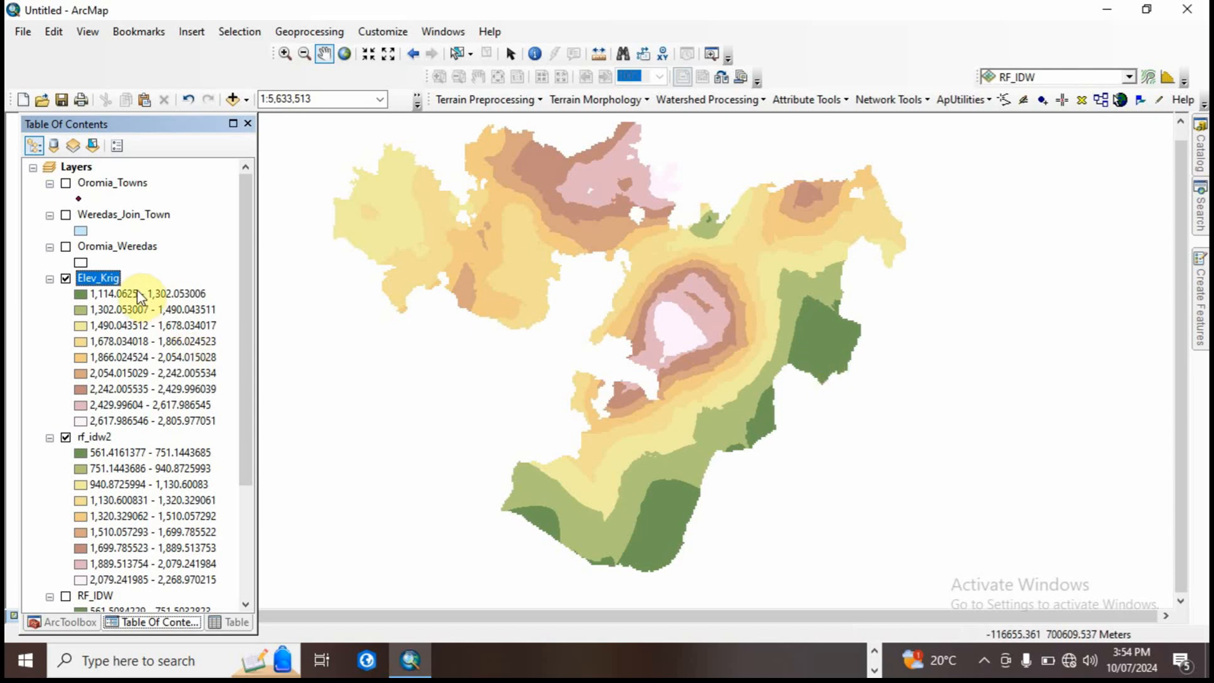
# Step: Reclassify the Elev_Krig layer's symbology into 5 classes with the red-yellow-green-blue color ramp
pyautogui.rightClick(100, 275)
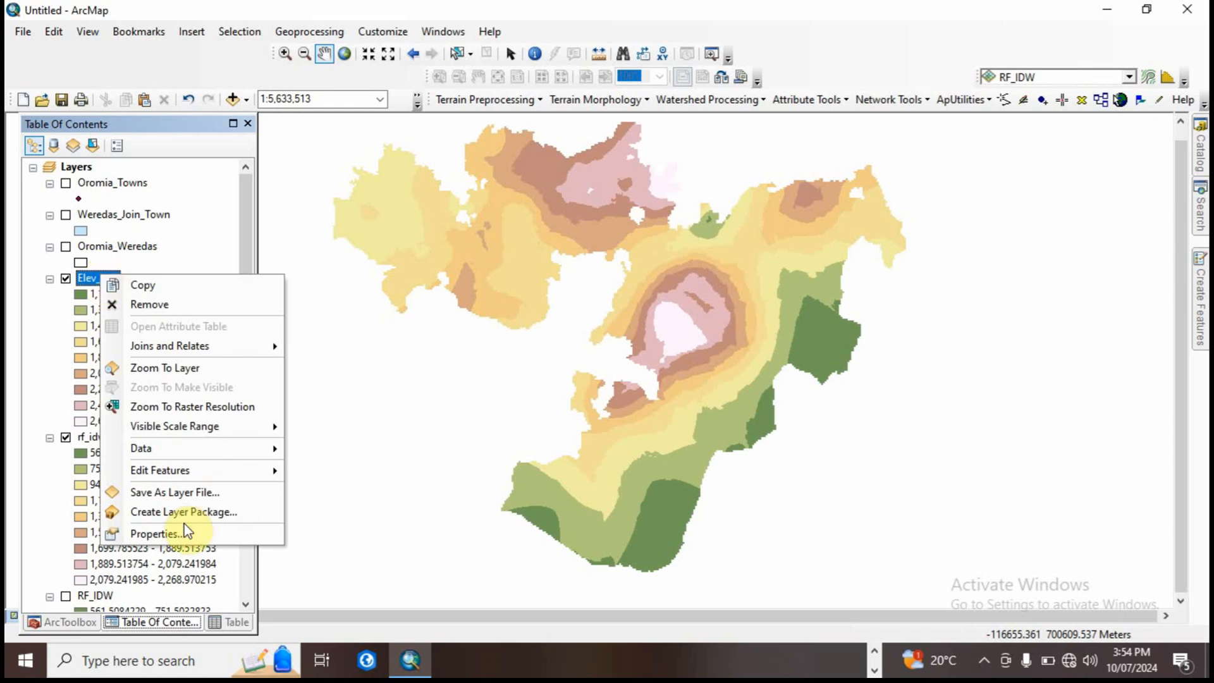
pyautogui.click(155, 531)
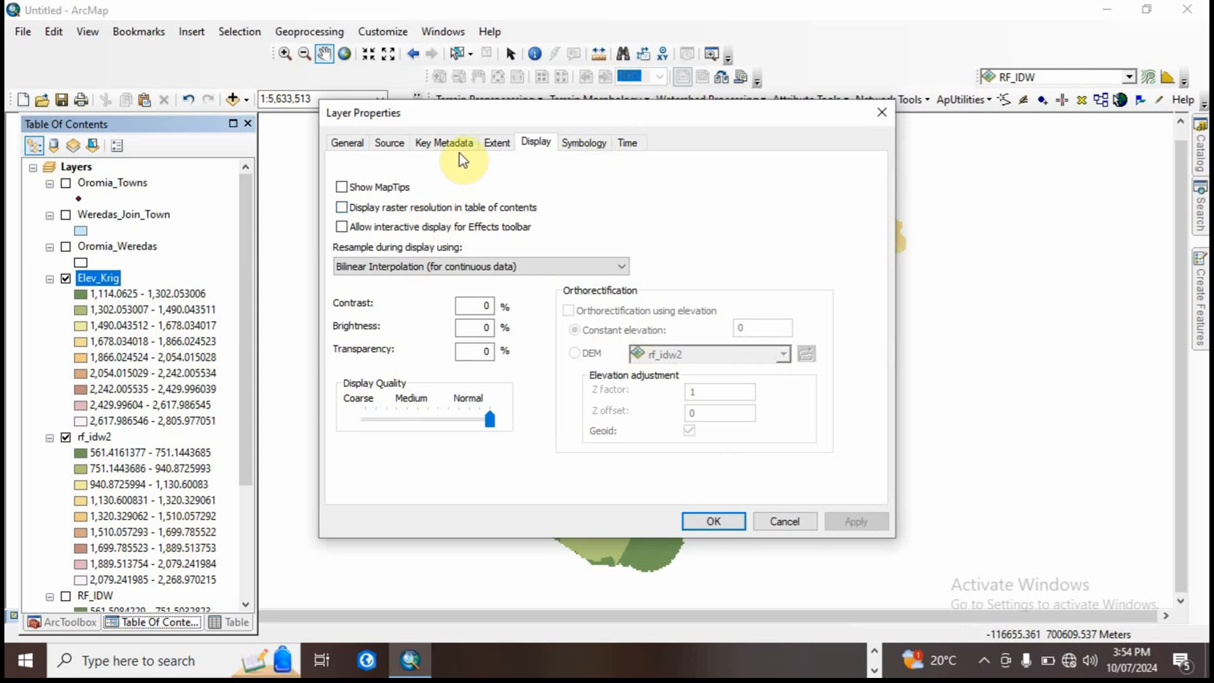
pyautogui.click(590, 140)
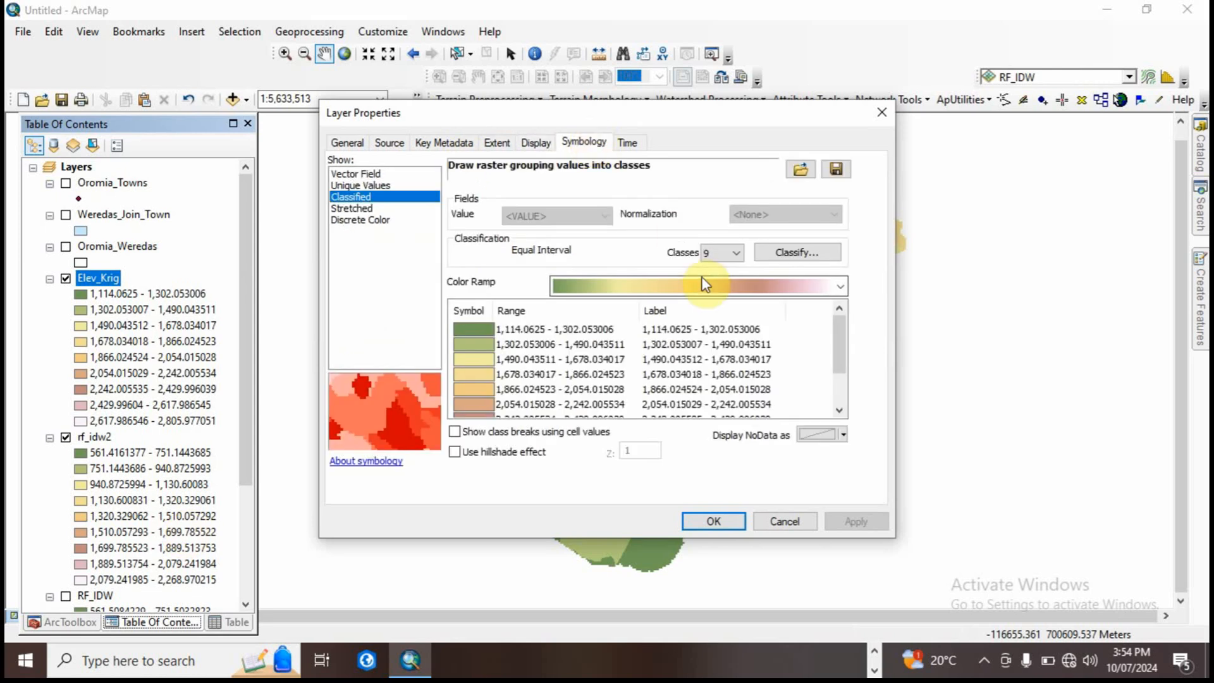
pyautogui.click(733, 253)
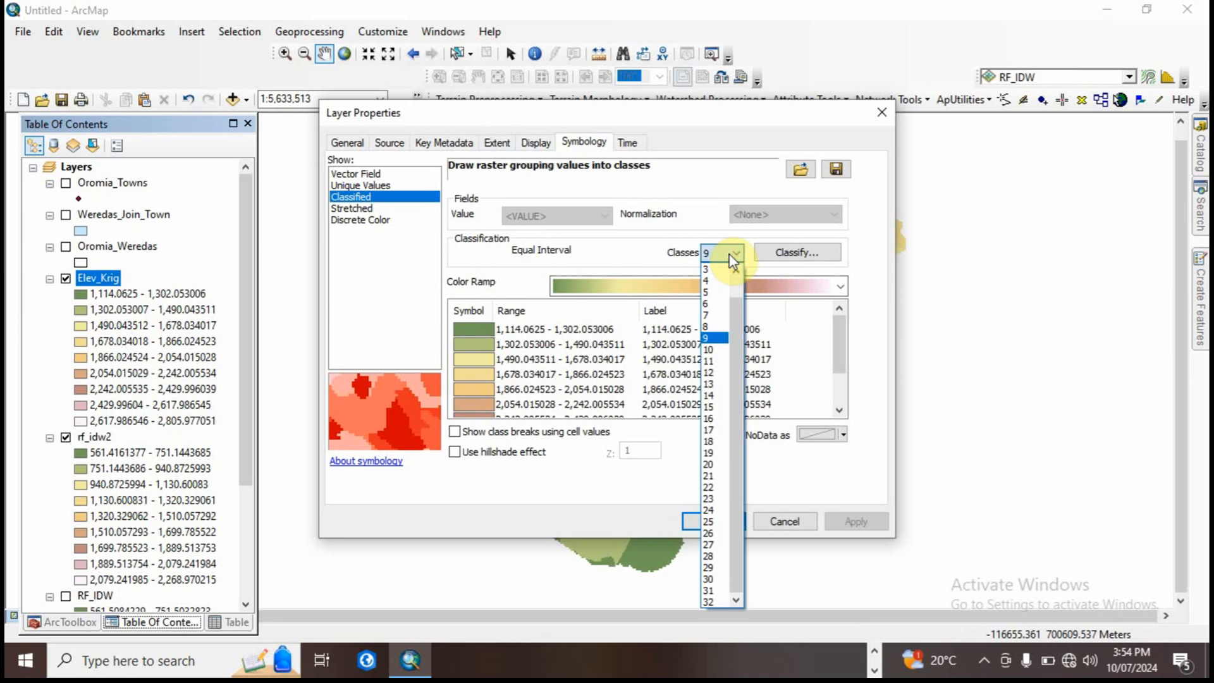
pyautogui.click(708, 292)
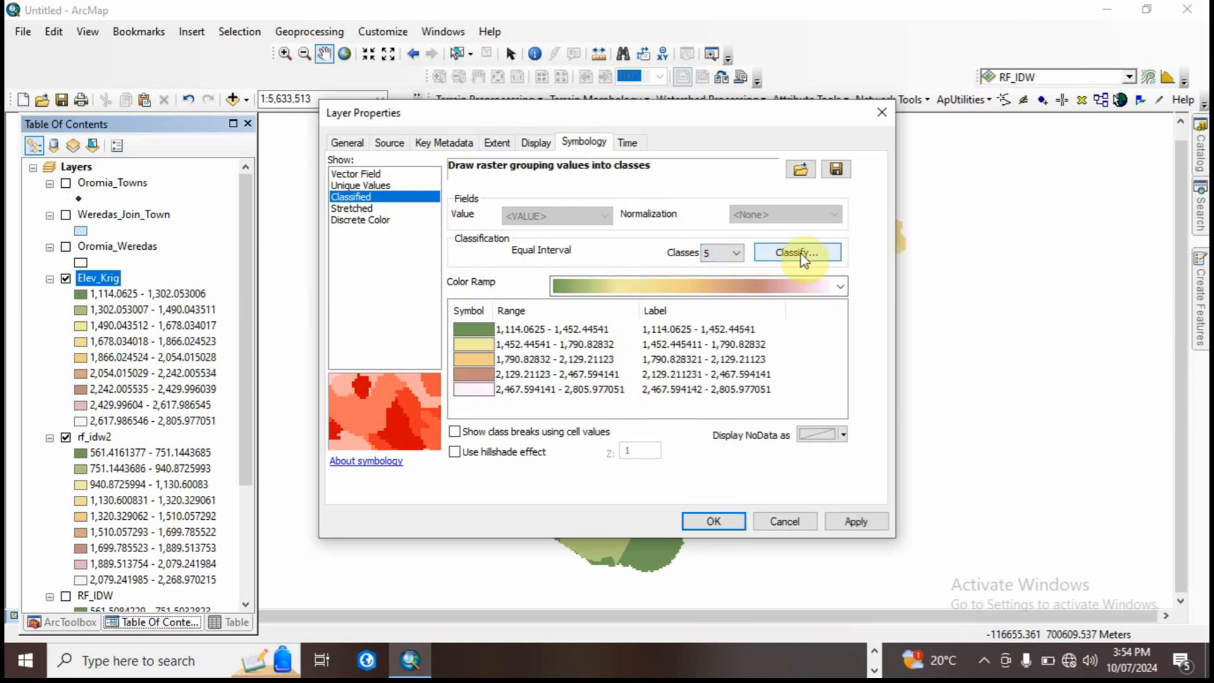
pyautogui.click(762, 288)
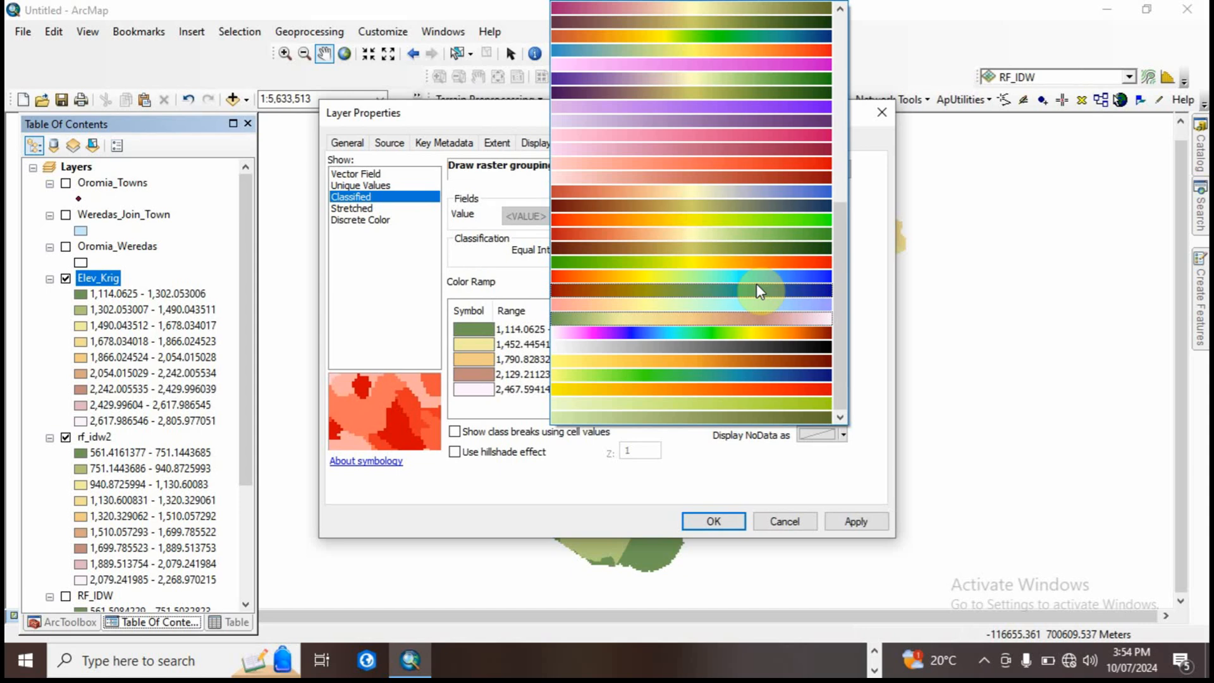
pyautogui.click(773, 37)
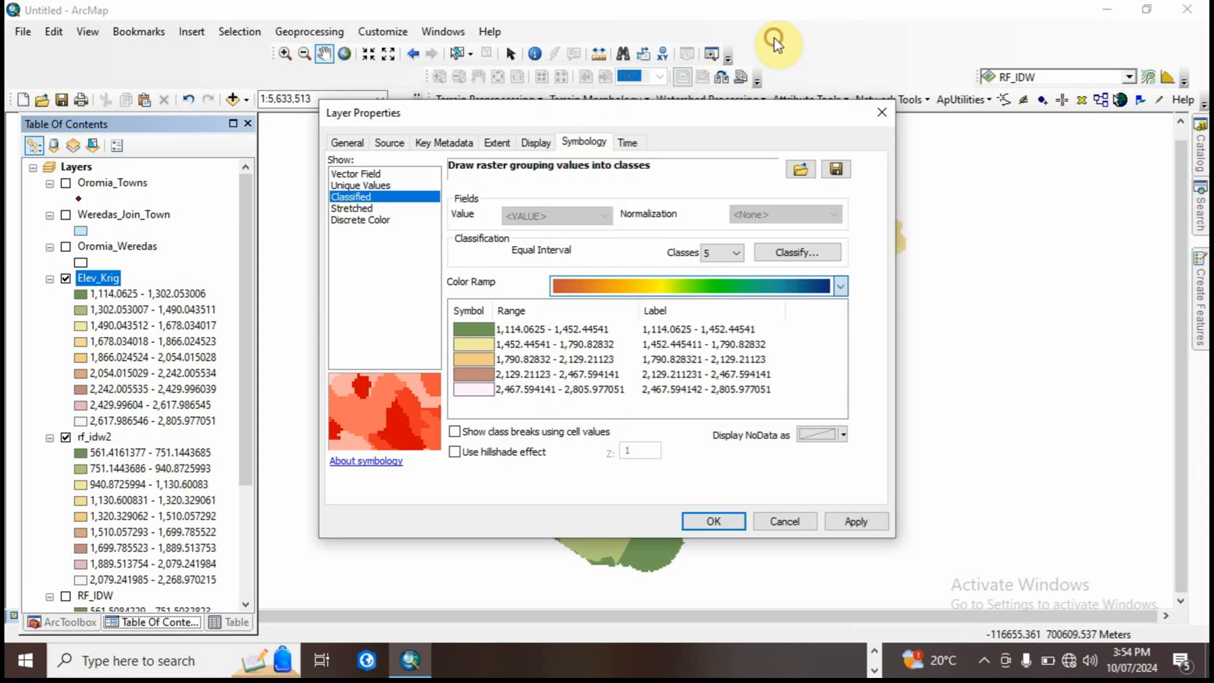
pyautogui.click(712, 521)
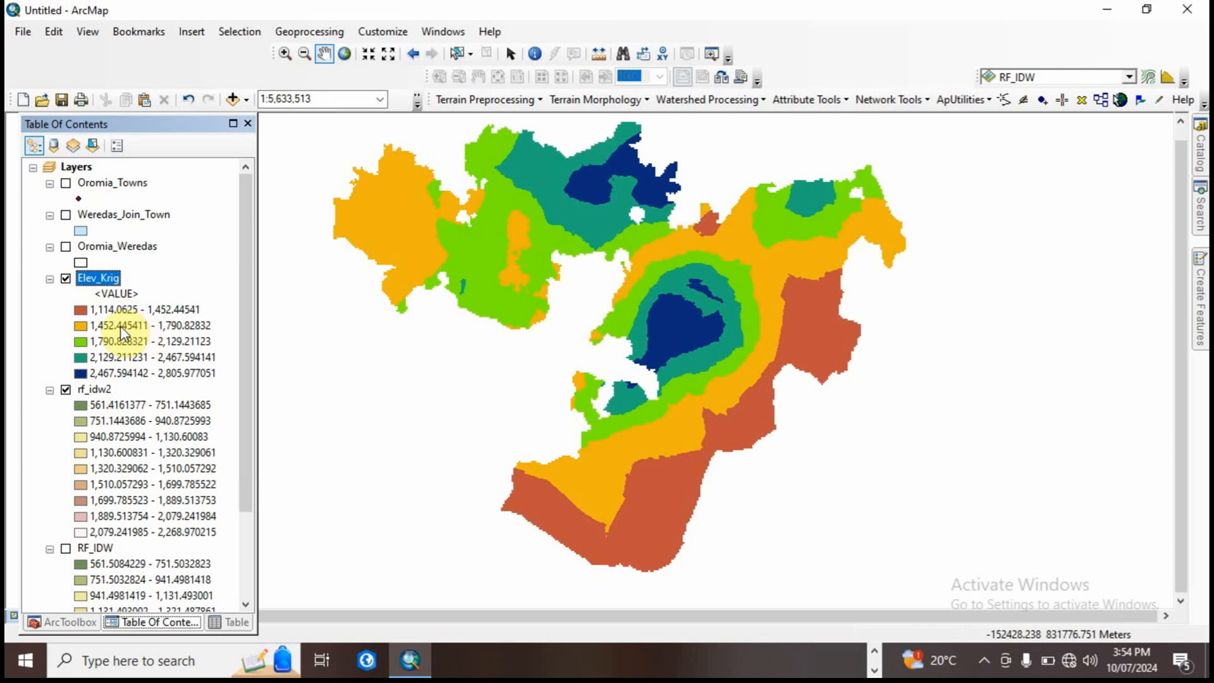
# Step: Shorten the label of Elev_Krig's first symbology class to 1,114.1 - 1,452.5
pyautogui.rightClick(98, 278)
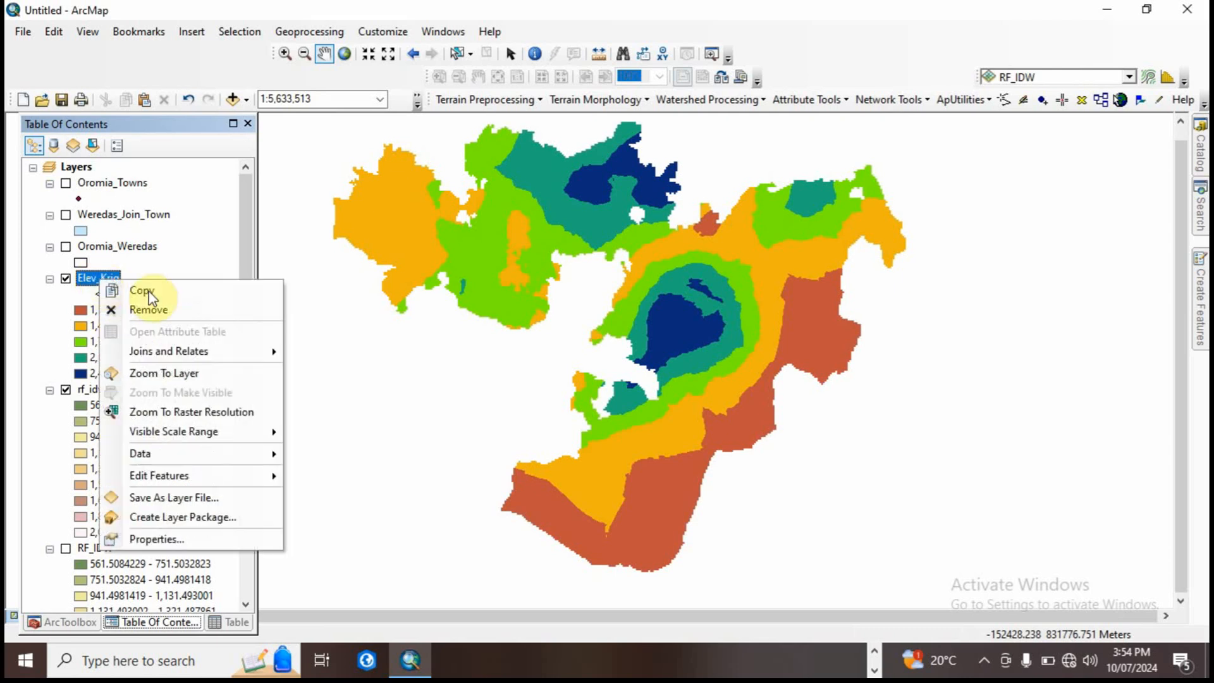
pyautogui.click(176, 537)
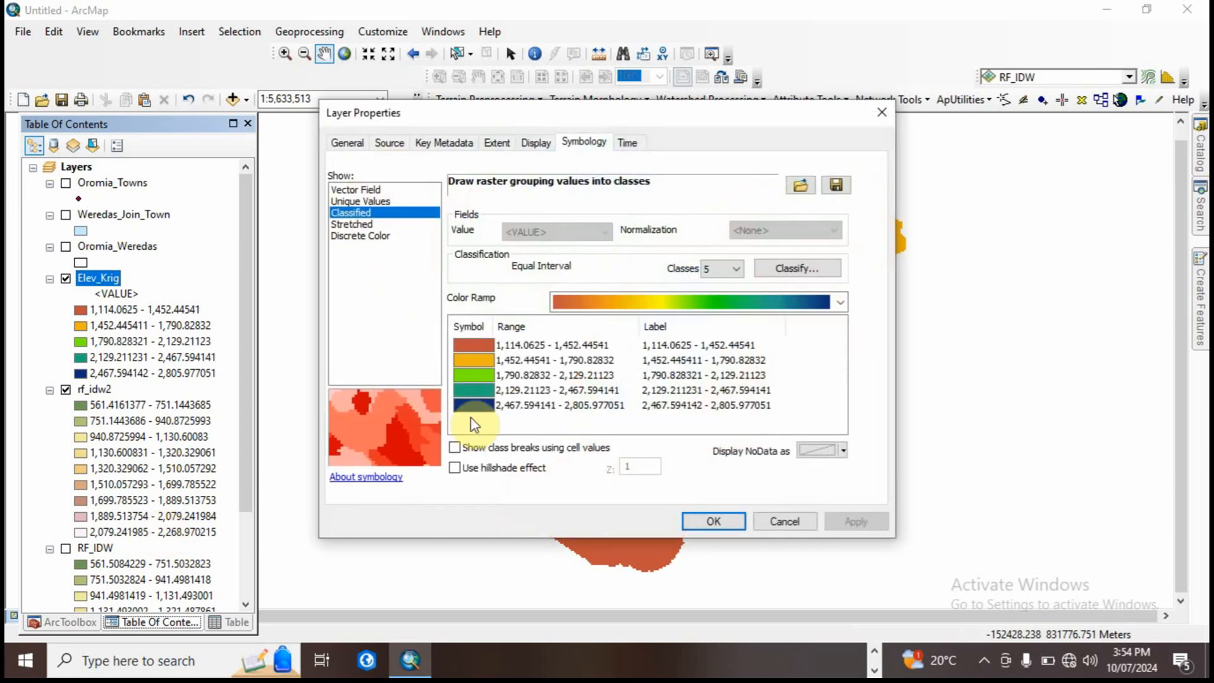
pyautogui.click(678, 347)
pyautogui.click(679, 347)
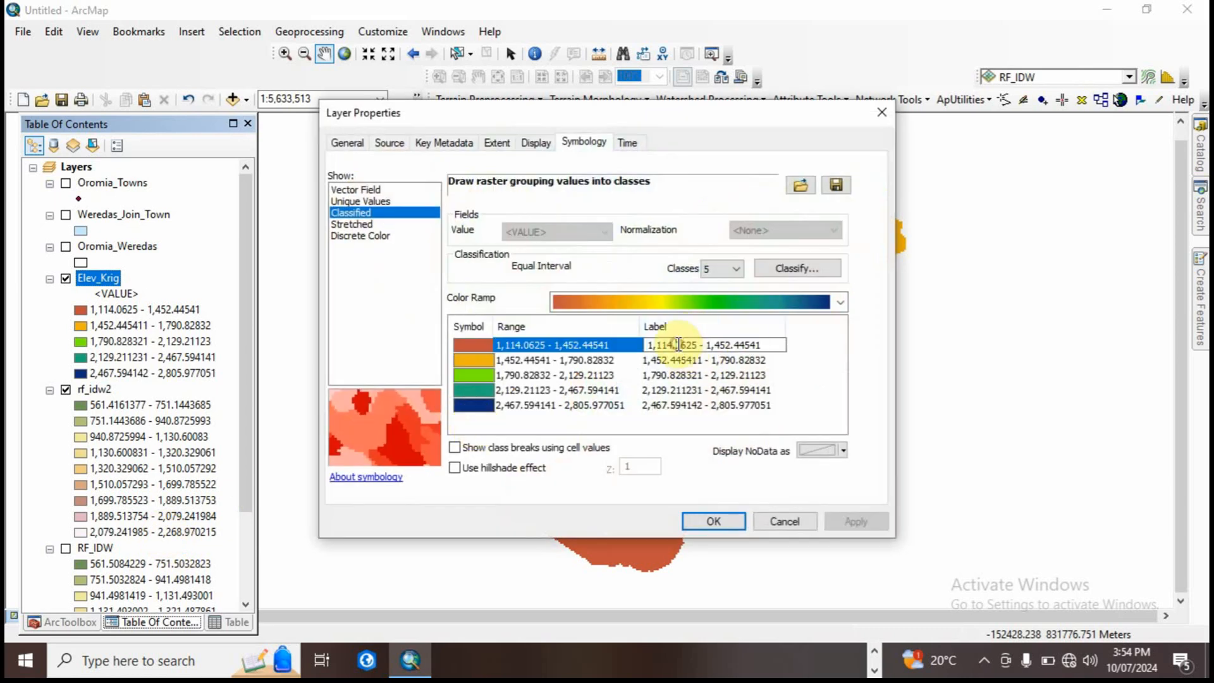
pyautogui.moveTo(696, 345); pyautogui.dragTo(680, 347)
pyautogui.press('BackSpace')
pyautogui.press('BackSpace')
pyautogui.write('1')
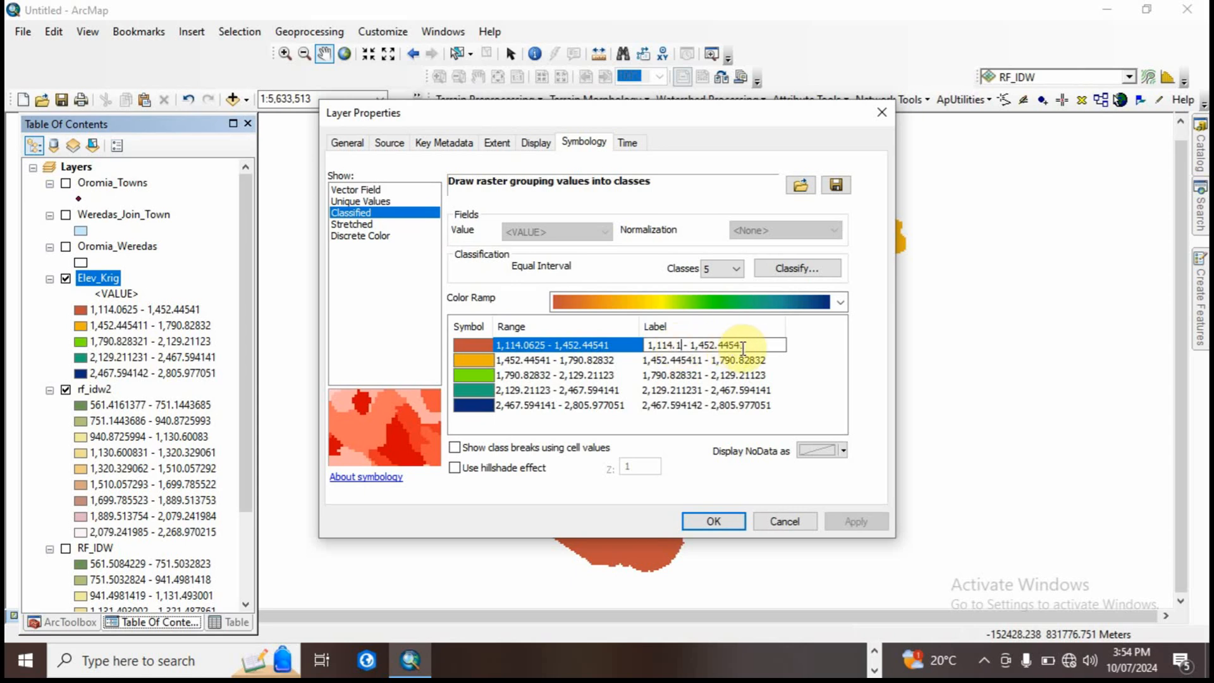
pyautogui.moveTo(743, 347); pyautogui.dragTo(721, 347)
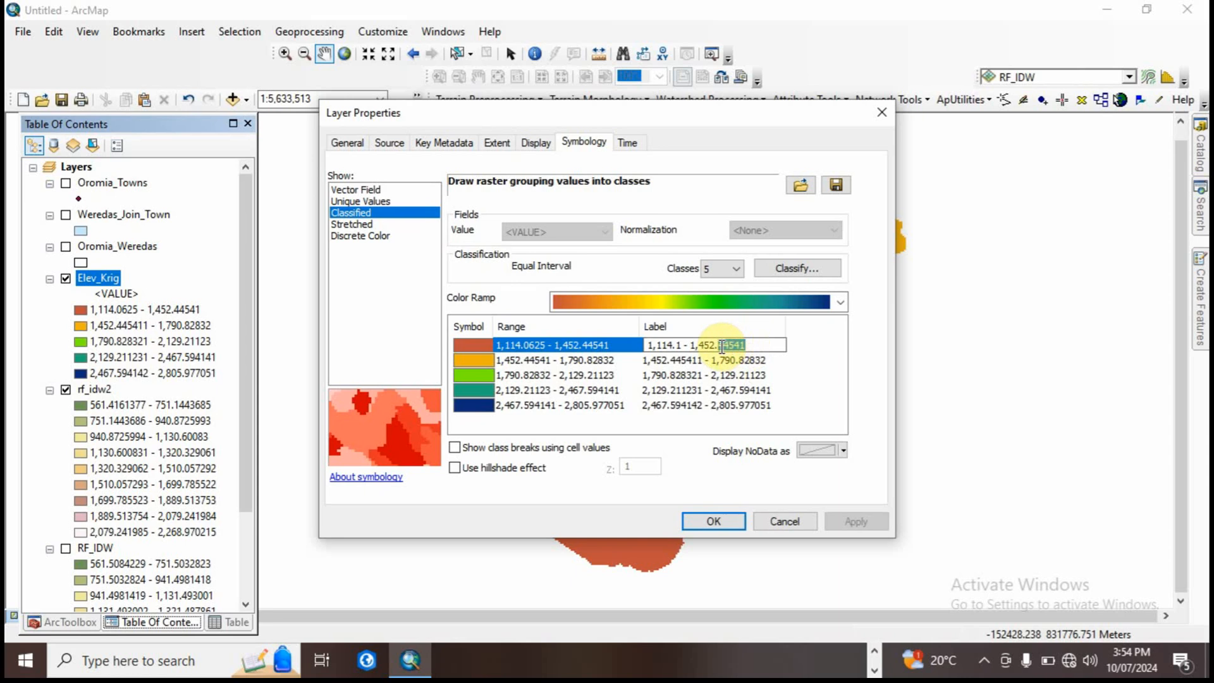
pyautogui.write('5')
# Step: Shorten the second elevation class label to 1,452.5- 1,790.8
pyautogui.click(696, 359)
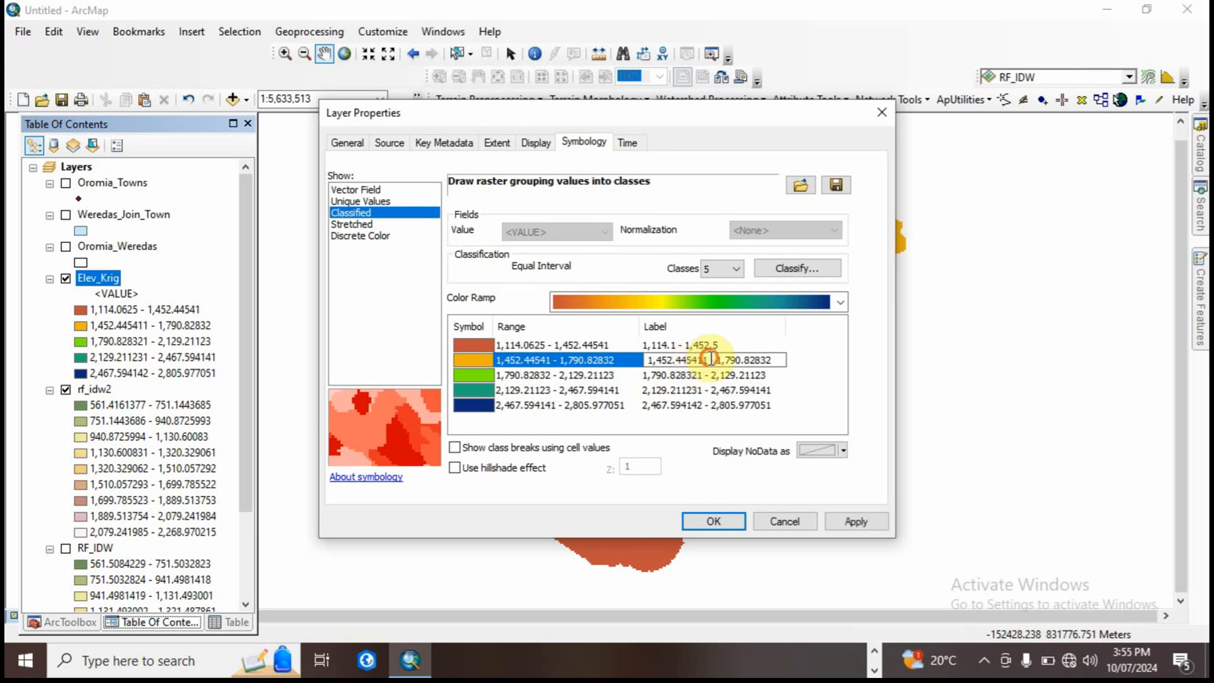
pyautogui.moveTo(709, 359); pyautogui.dragTo(686, 360)
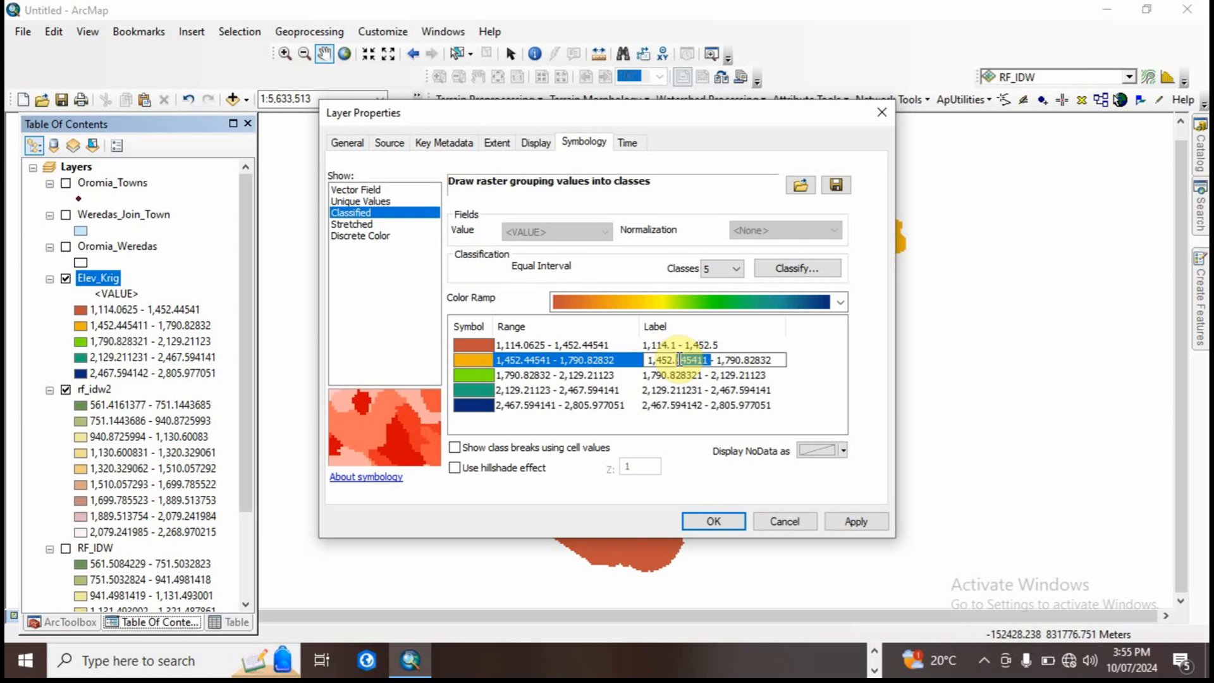
pyautogui.write('5')
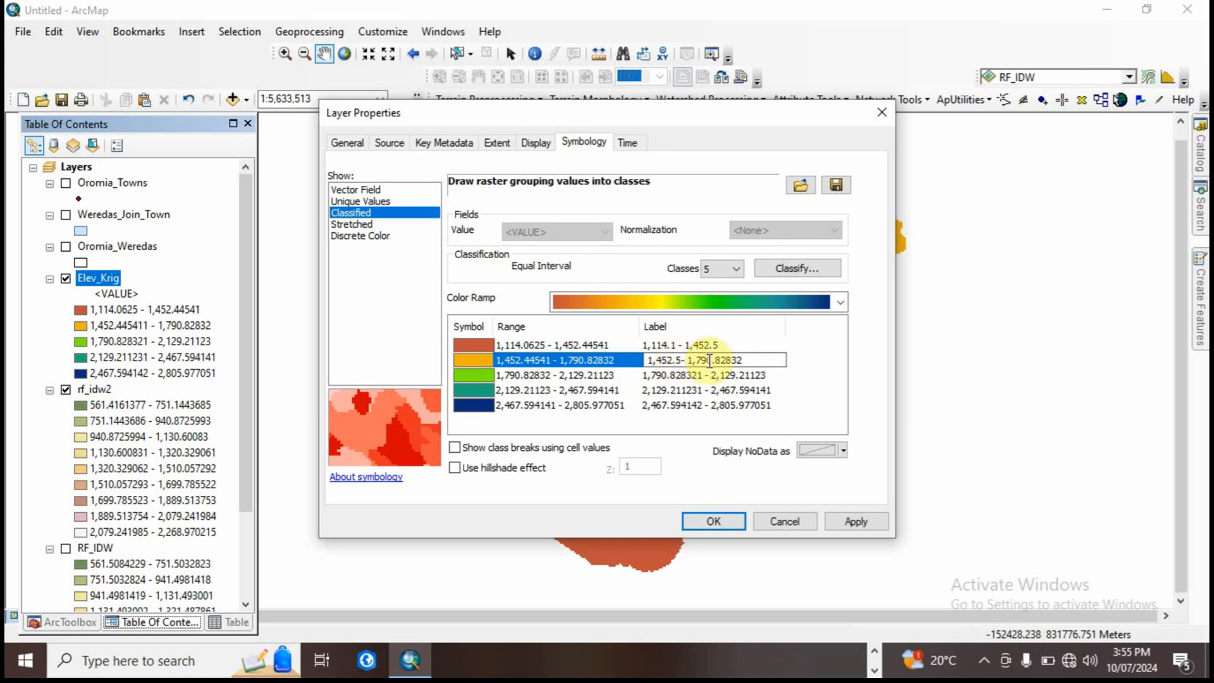
pyautogui.moveTo(743, 359); pyautogui.dragTo(718, 362)
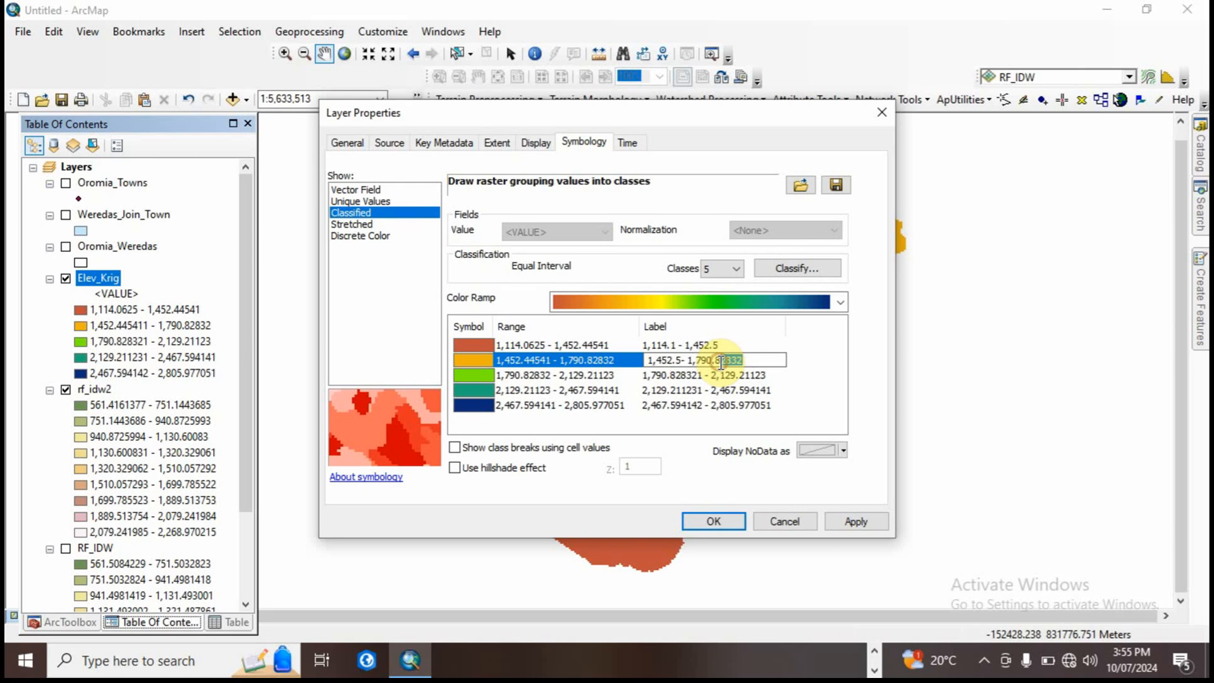
pyautogui.press('BackSpace')
# Step: Shorten the third elevation class label to 1,790.8 - 2,129.2
pyautogui.click(678, 378)
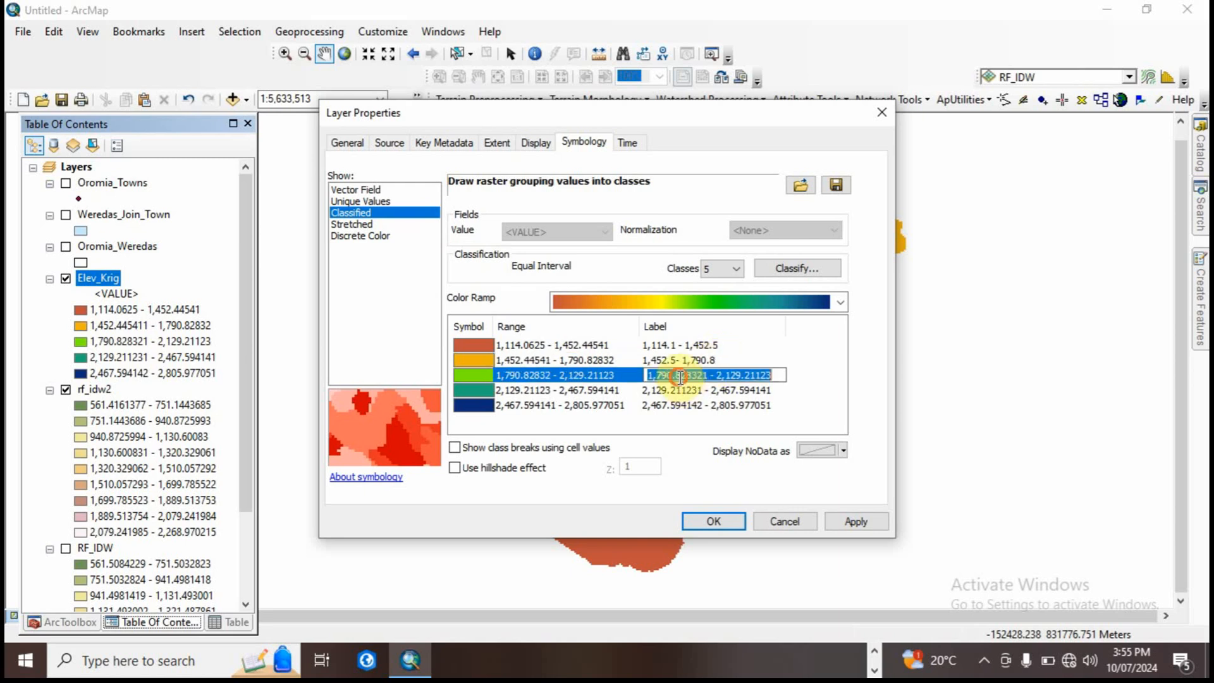
pyautogui.click(681, 378)
pyautogui.moveTo(700, 378); pyautogui.dragTo(732, 375)
pyautogui.press('BackSpace')
pyautogui.press('BackSpace')
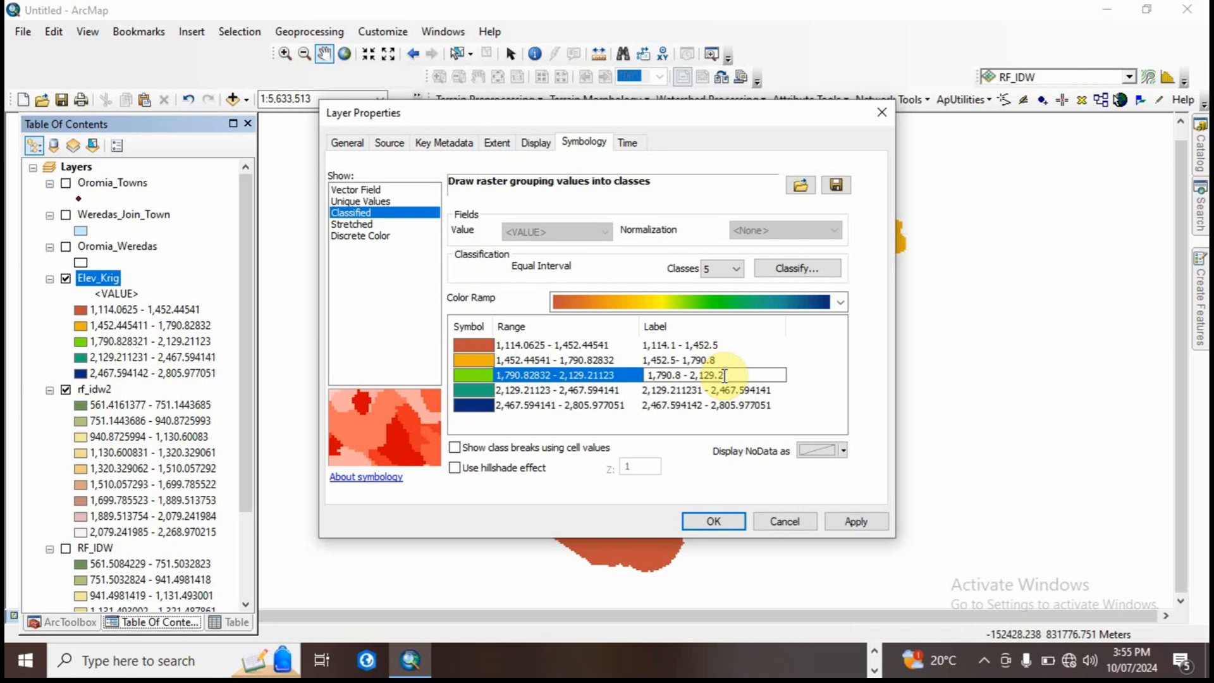
# Step: Shorten the fourth elevation class label to 2,129.2 - 2,467.6
pyautogui.click(709, 391)
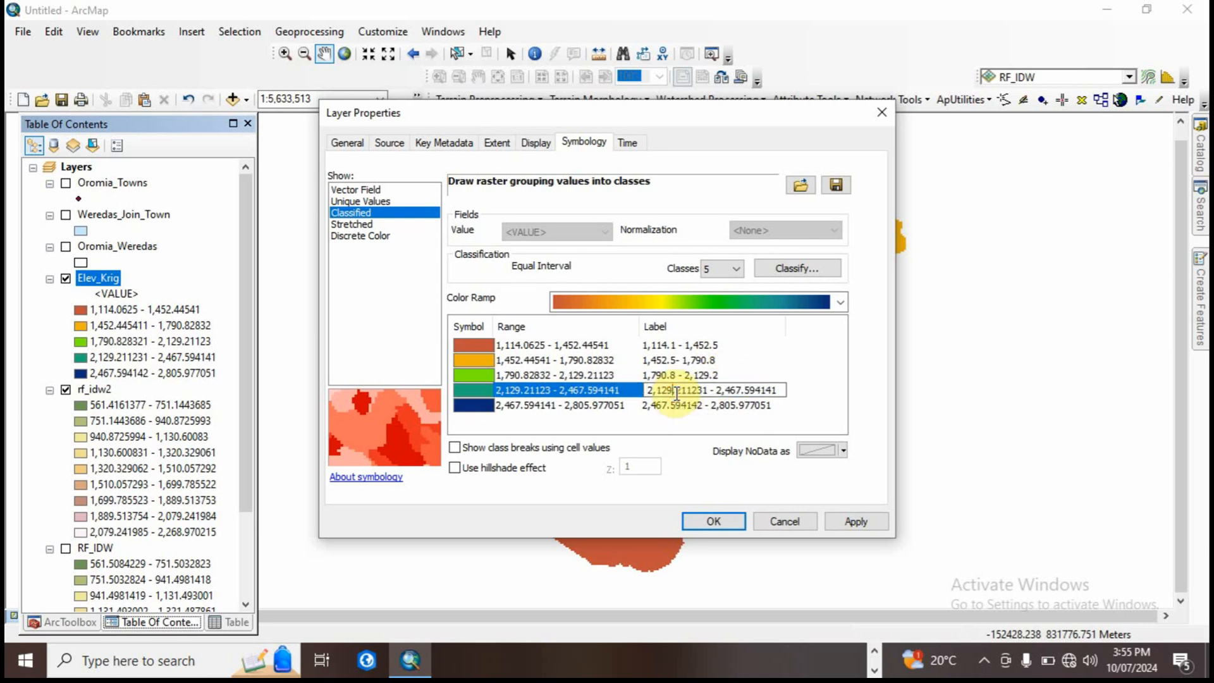
pyautogui.moveTo(709, 391)
pyautogui.mouseDown()
pyautogui.moveTo(692, 391)
pyautogui.moveTo(724, 392)
pyautogui.mouseUp()
pyautogui.press('BackSpace')
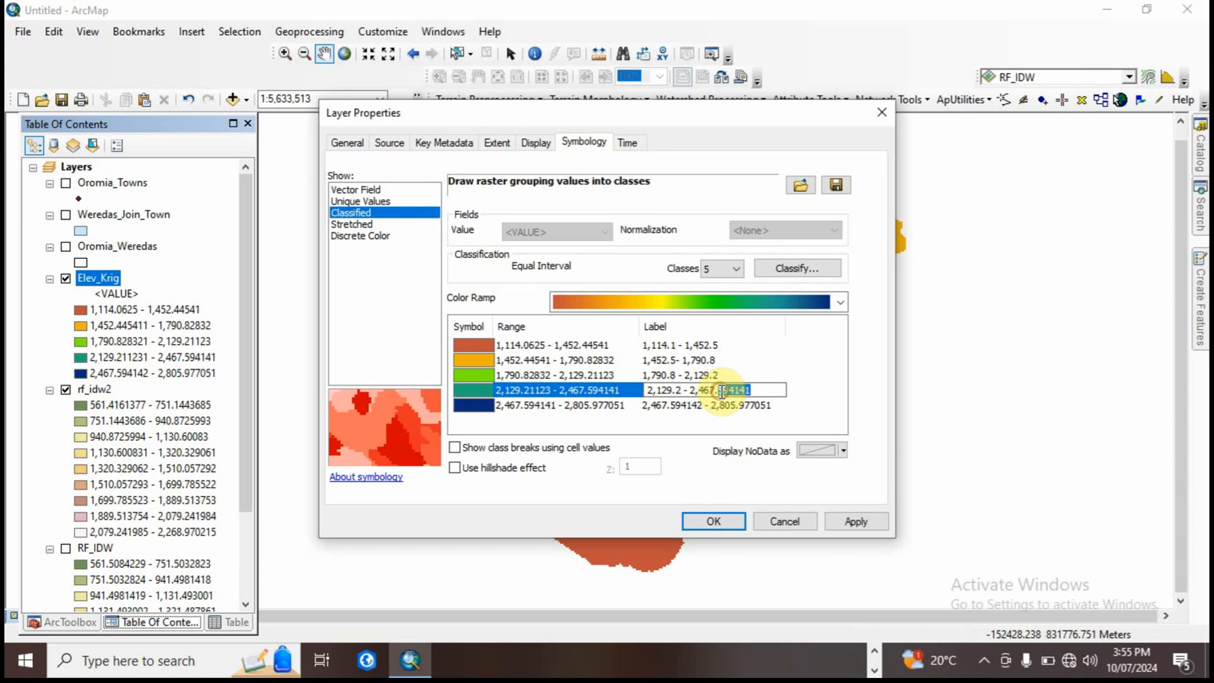
pyautogui.write('6')
# Step: Shorten the fifth elevation class label to 2,467.6- 2,806 and apply the new labels to the layer
pyautogui.click(689, 405)
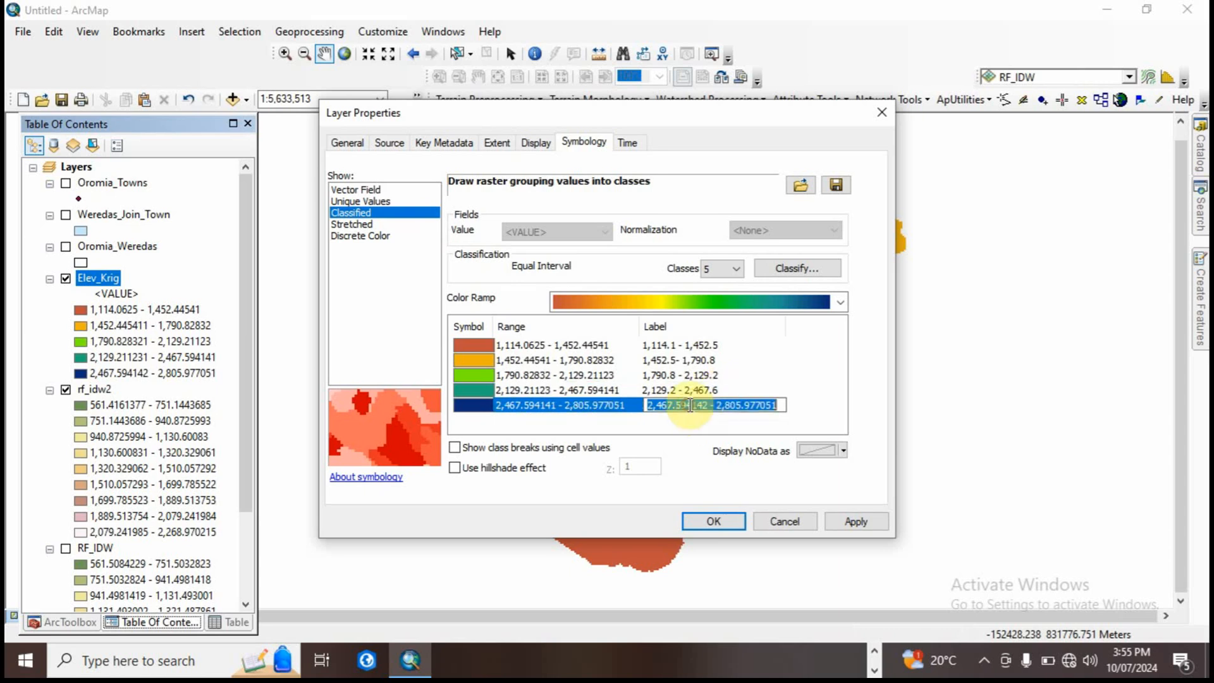
pyautogui.moveTo(709, 405); pyautogui.dragTo(681, 409)
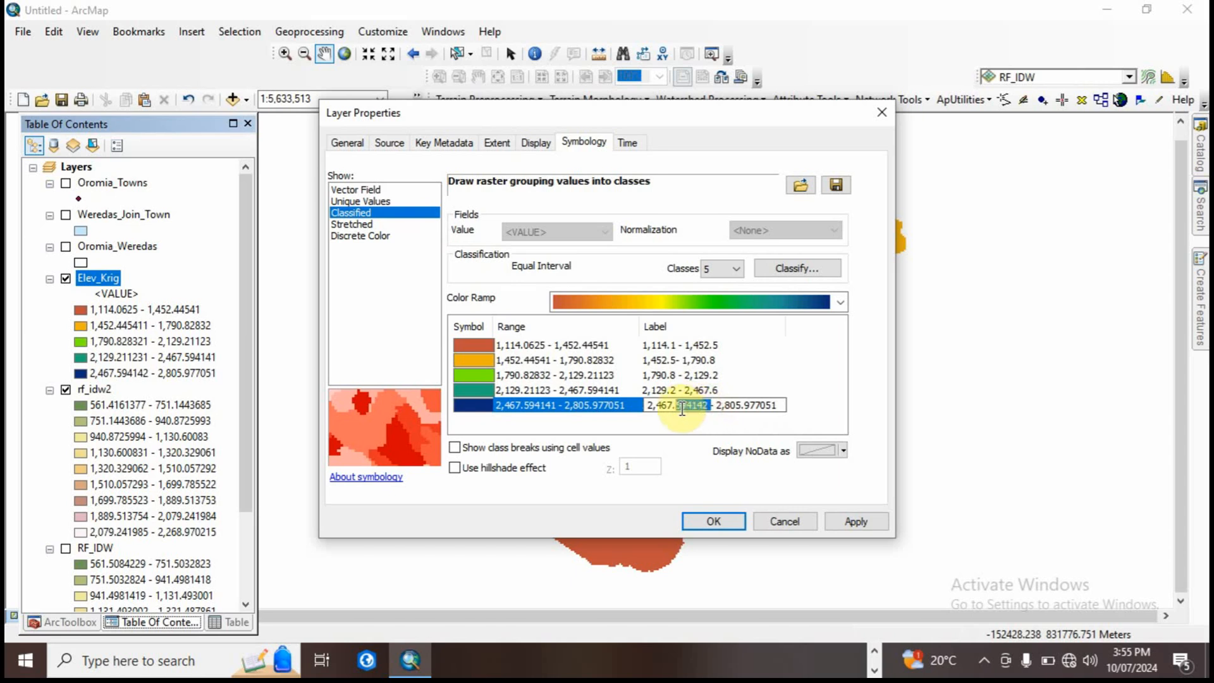
pyautogui.write('6')
pyautogui.moveTo(749, 405); pyautogui.dragTo(707, 407)
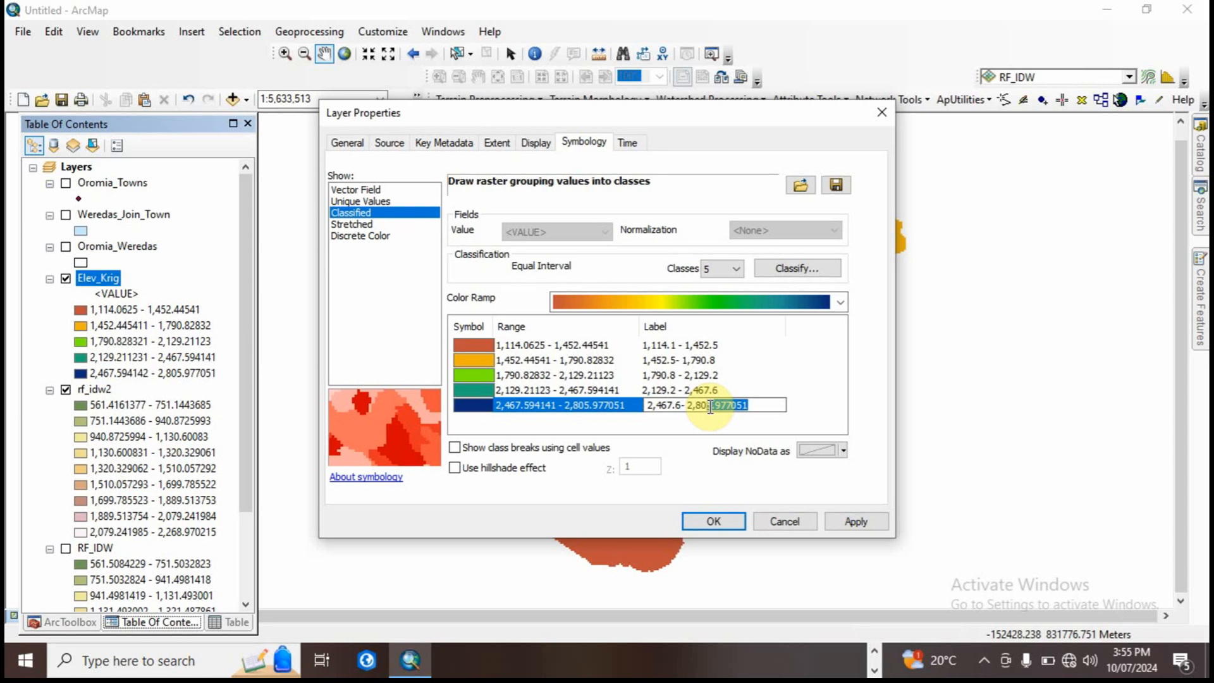
pyautogui.write('6')
pyautogui.click(721, 525)
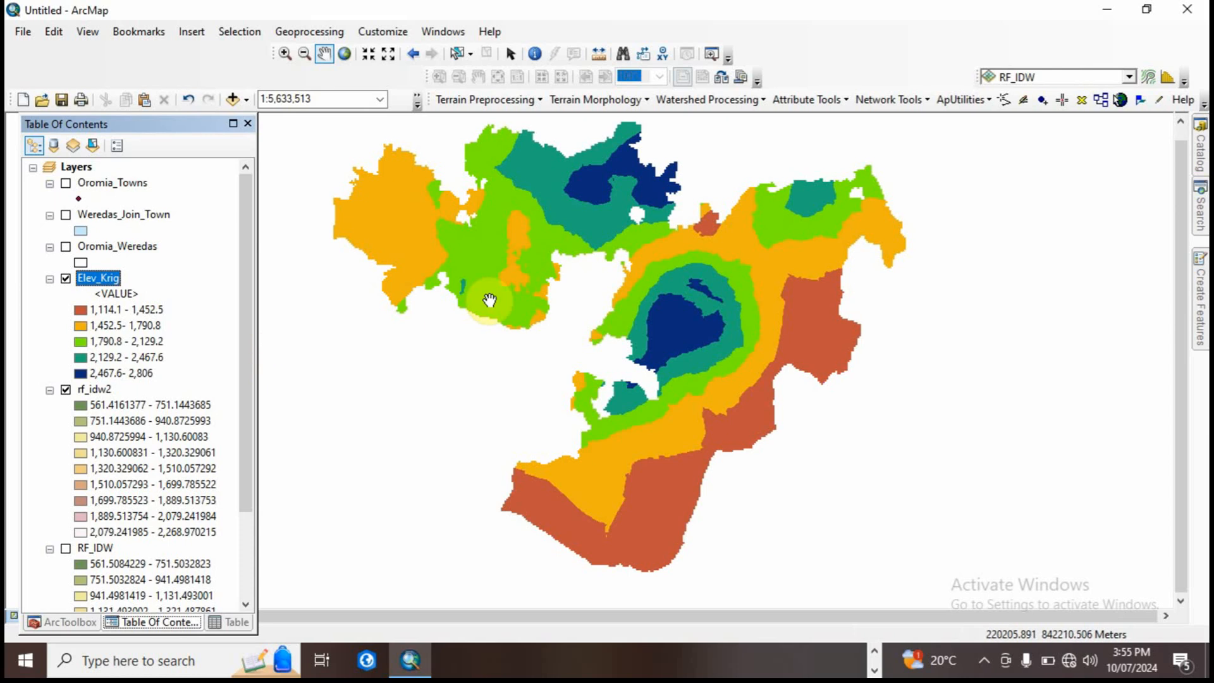
# Step: Switch to the page layout and change its template to the architectural page size ARCH B Landscape
pyautogui.moveTo(486, 241); pyautogui.dragTo(502, 272)
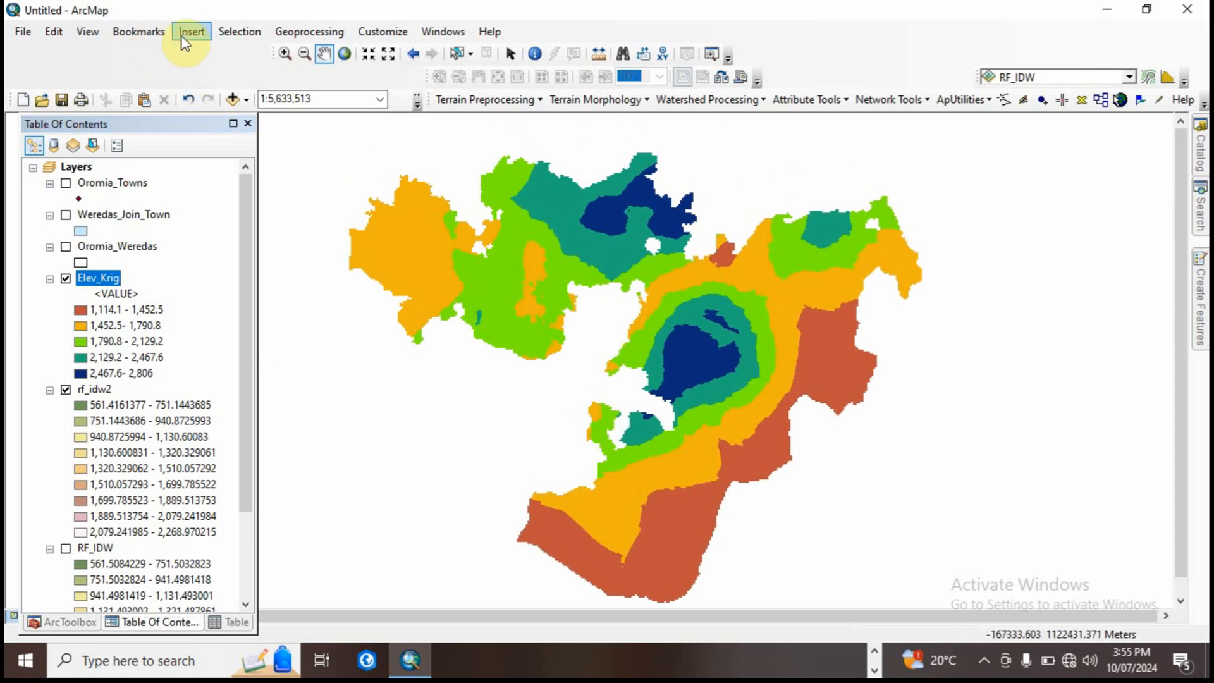
pyautogui.click(88, 32)
pyautogui.click(141, 70)
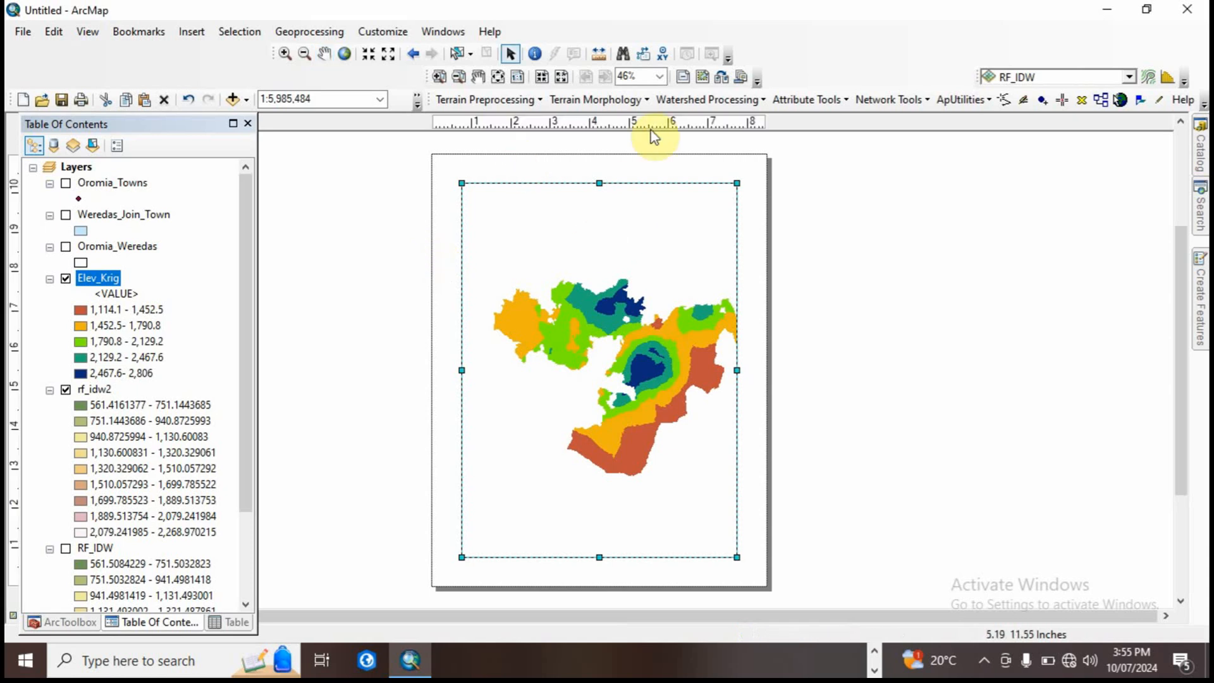
pyautogui.click(721, 78)
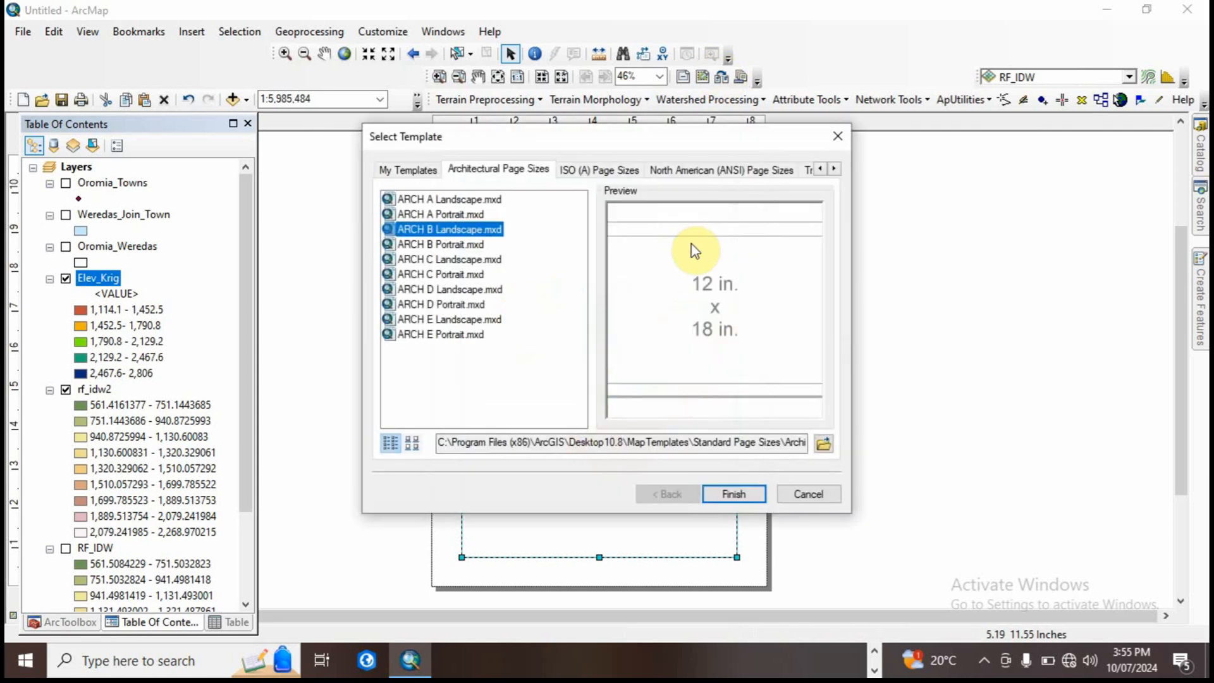
pyautogui.click(728, 493)
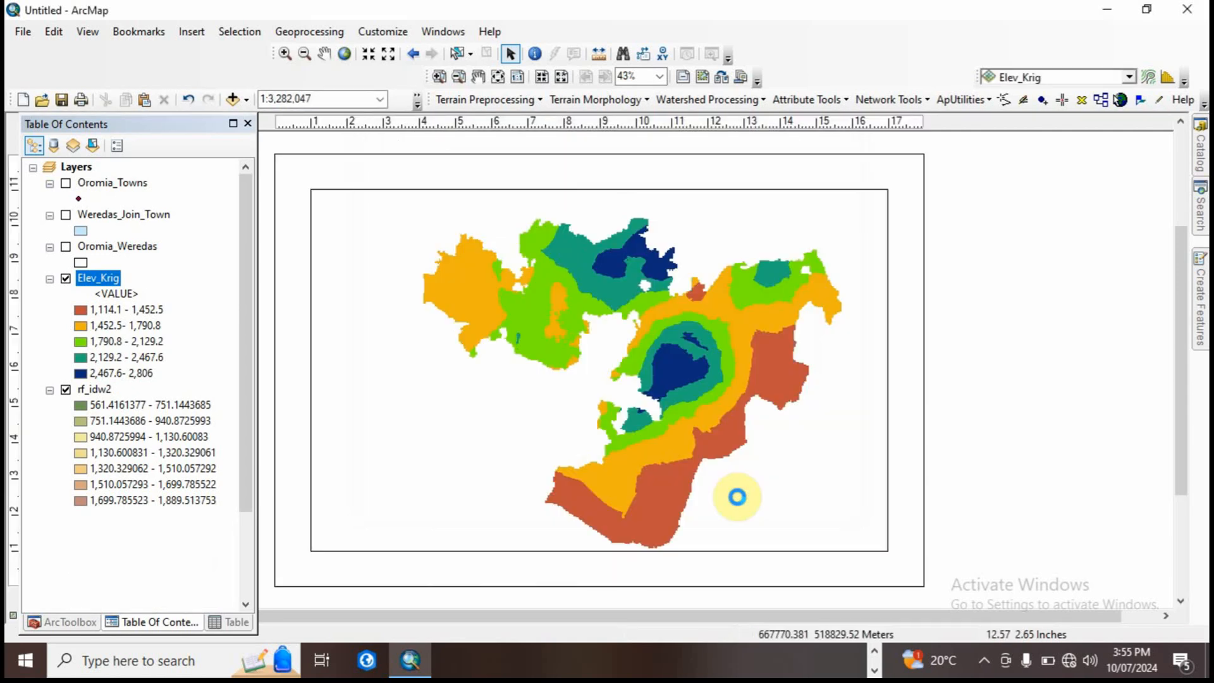
# Step: Shift the map westward within the layout's data frame to leave free space beside its eastern edge
pyautogui.click(645, 363)
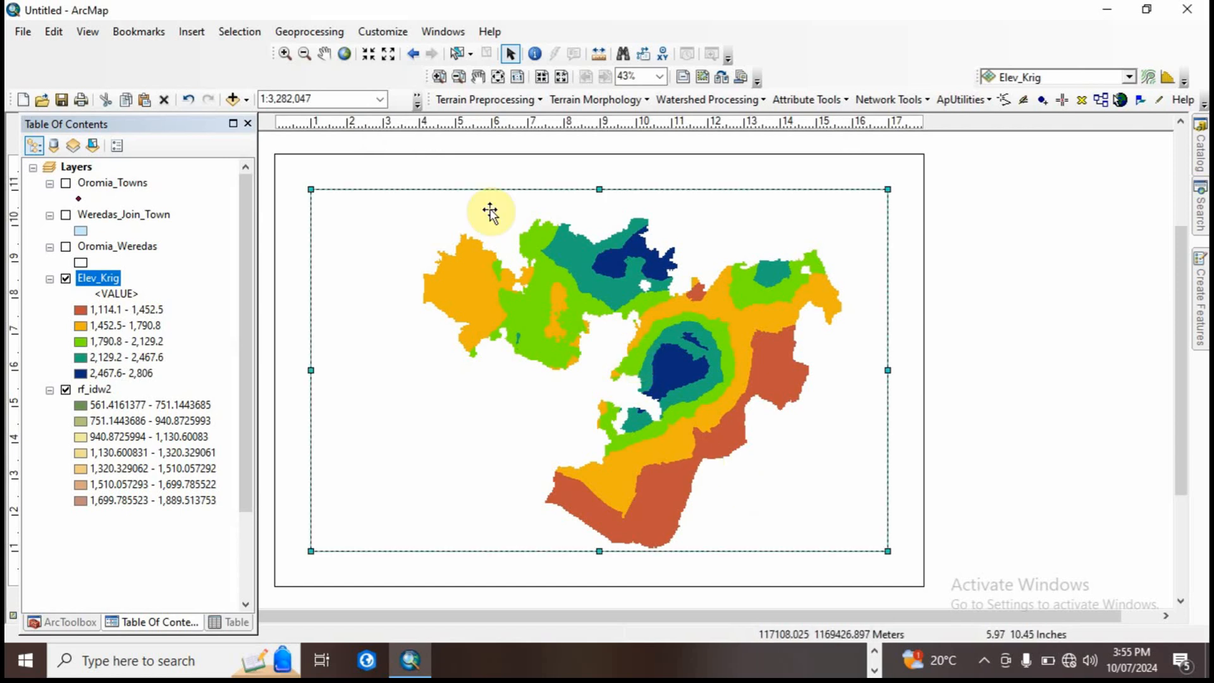
pyautogui.click(326, 55)
pyautogui.moveTo(658, 323); pyautogui.dragTo(573, 313)
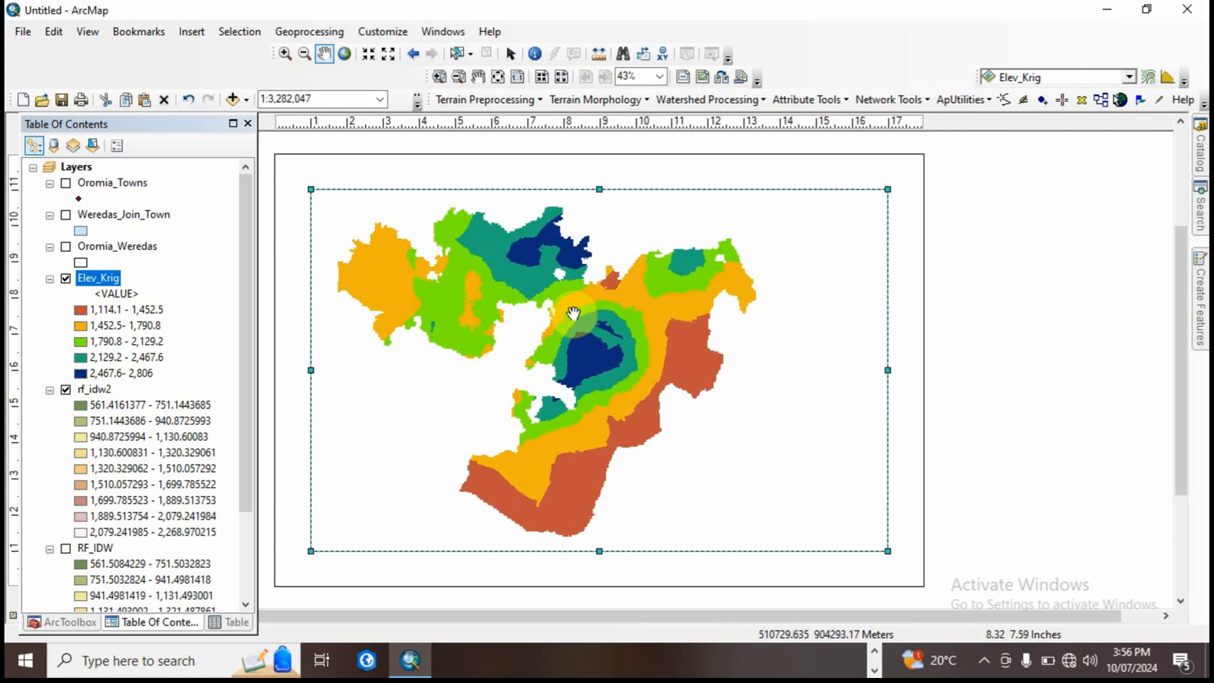
# Step: Insert a one-column legend for Elev_Krig and rf_idw2 with the default settings and place it east of the map inside the frame
pyautogui.click(192, 33)
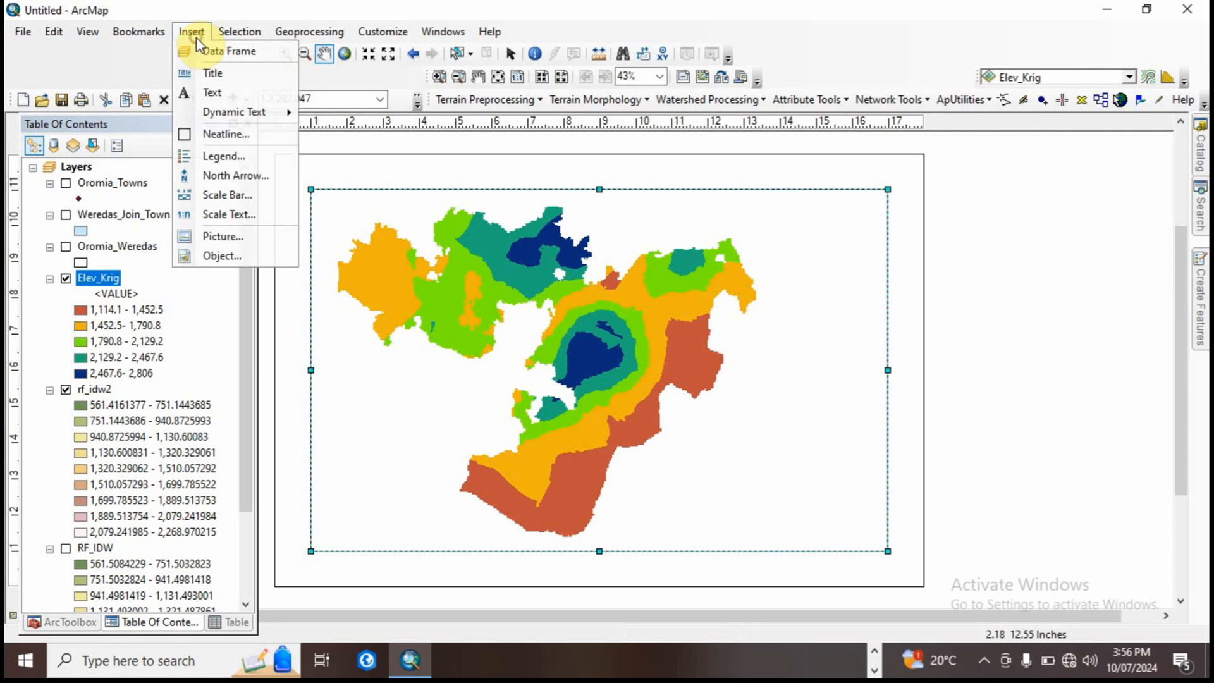
pyautogui.click(233, 156)
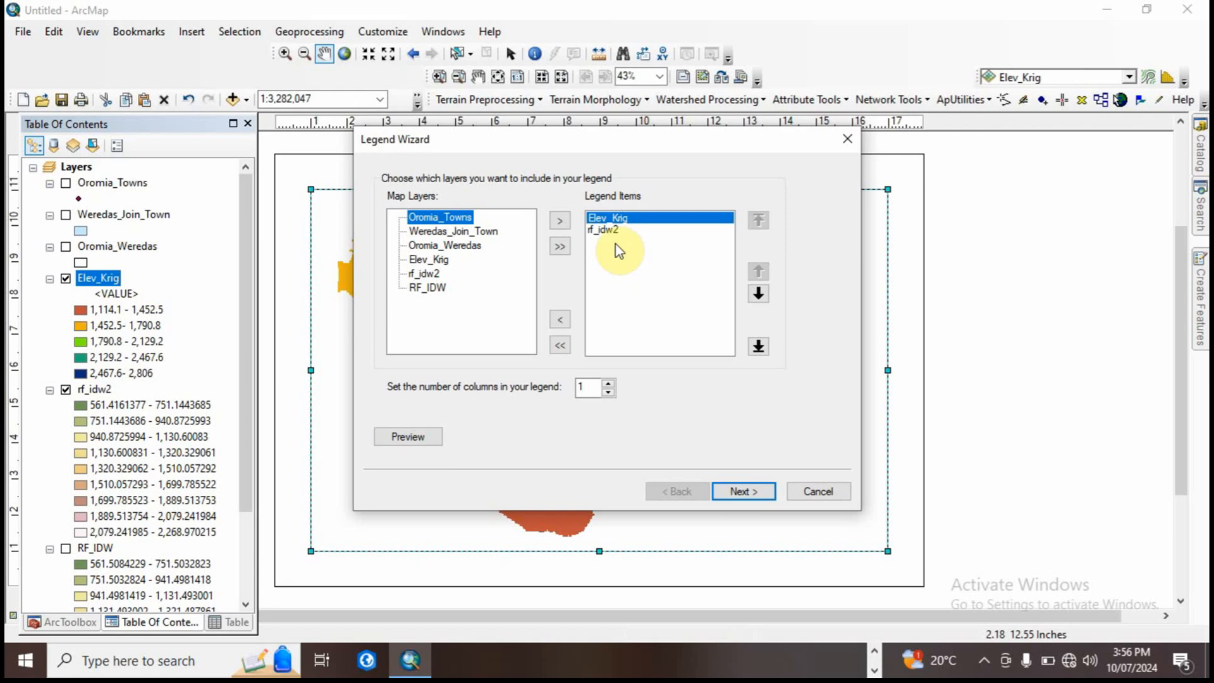
pyautogui.click(737, 492)
pyautogui.click(737, 492)
pyautogui.click(737, 492)
pyautogui.click(737, 492)
pyautogui.click(737, 492)
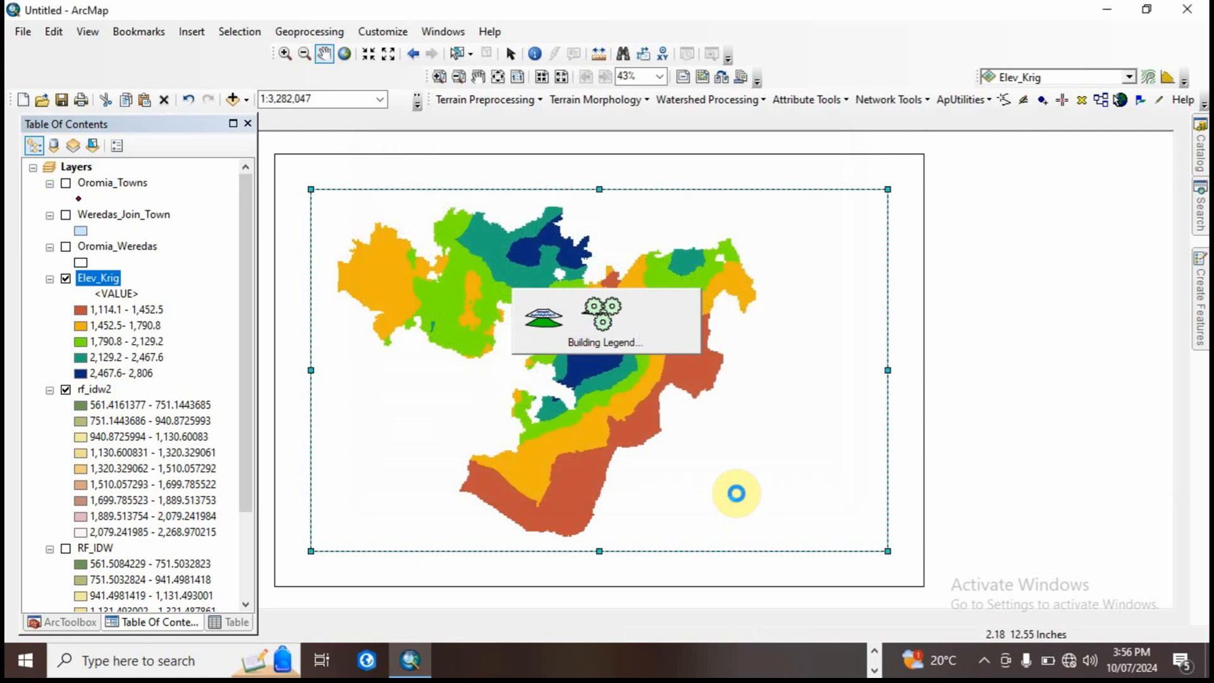
pyautogui.moveTo(528, 342); pyautogui.dragTo(821, 423)
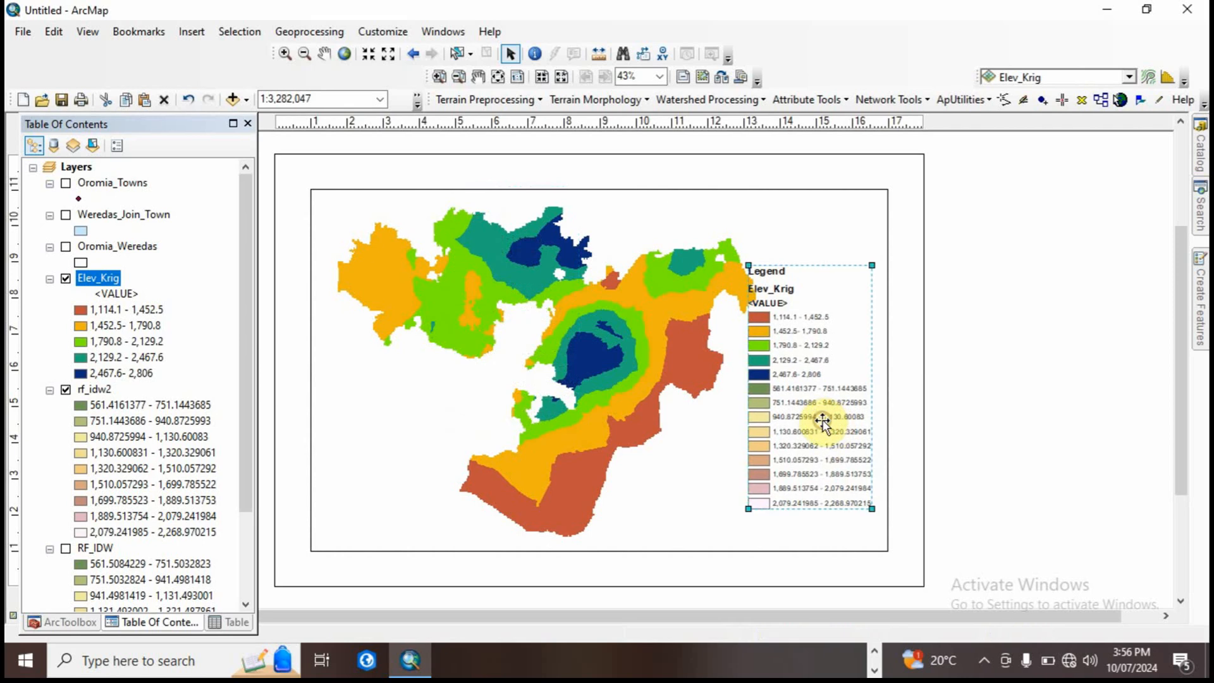
# Step: Turn off the rf_idw2 layer, and move and enlarge the legend in the free space east of the map
pyautogui.click(66, 389)
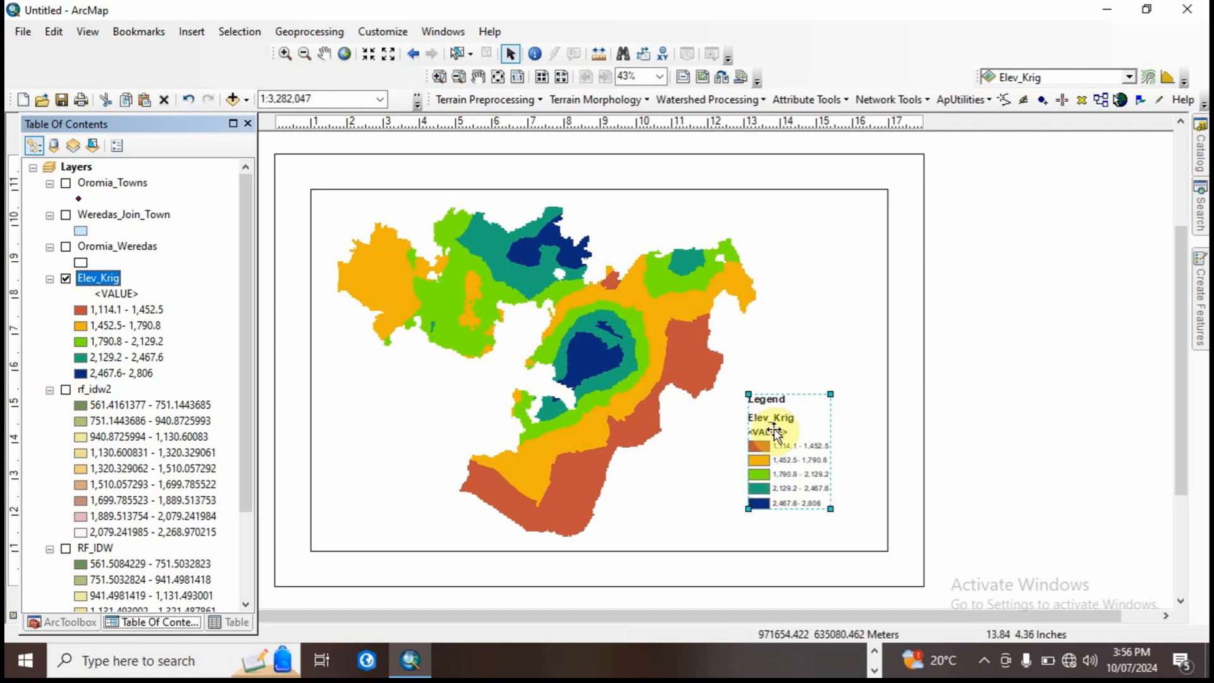
pyautogui.moveTo(774, 432); pyautogui.dragTo(803, 378)
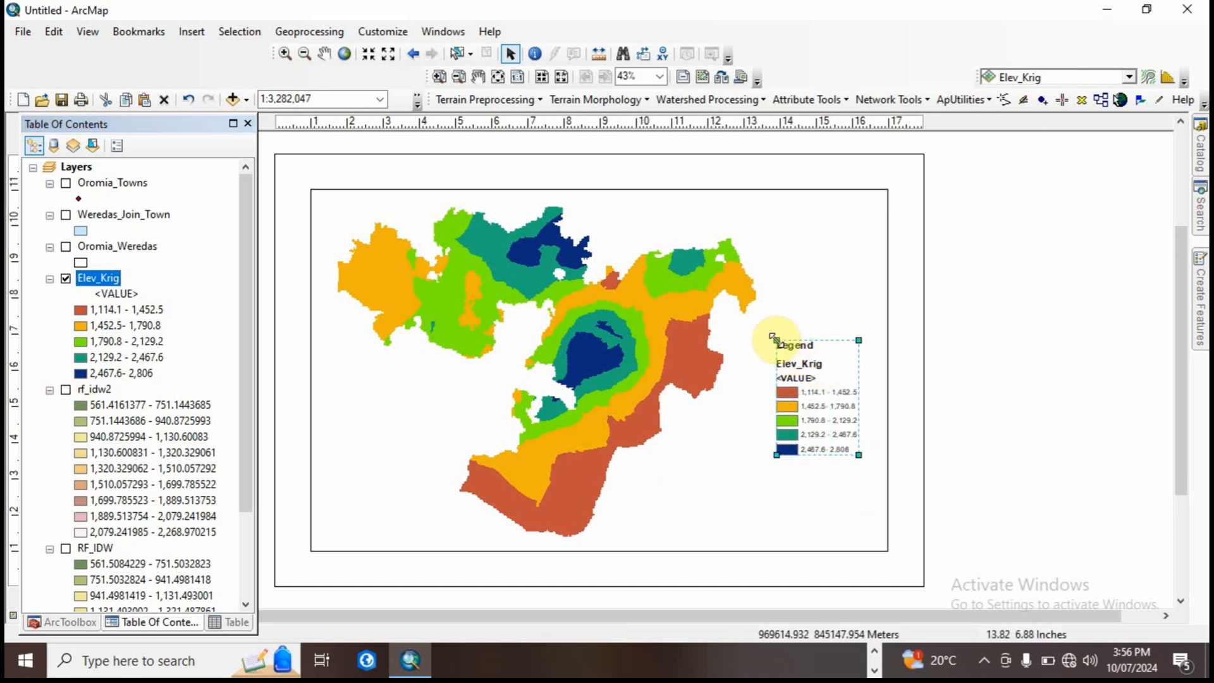
pyautogui.moveTo(774, 337); pyautogui.dragTo(764, 334)
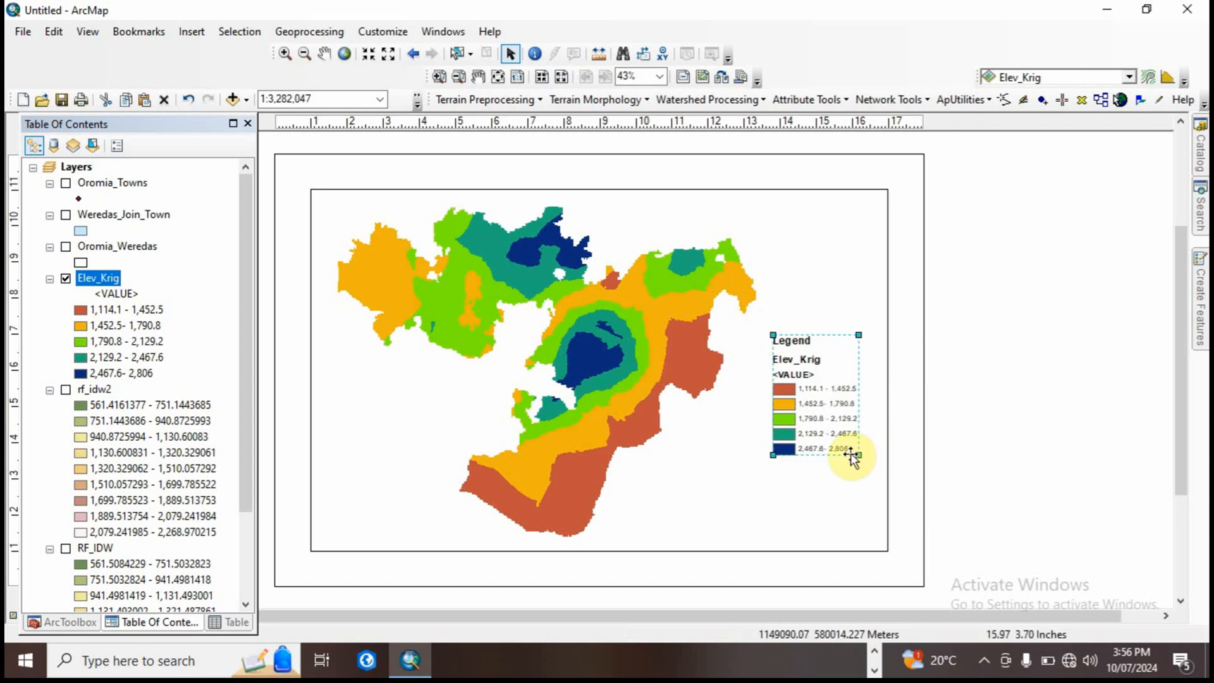
pyautogui.moveTo(854, 453); pyautogui.dragTo(881, 485)
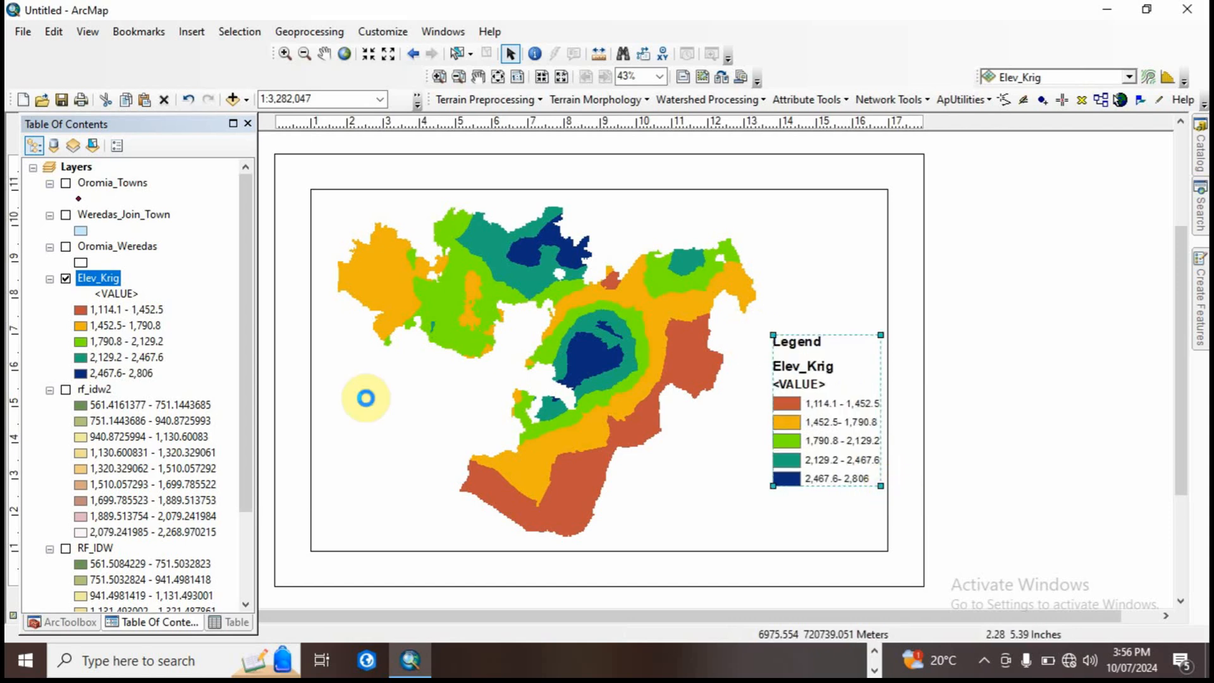
# Step: Clear the <VALUE> heading and the layer name of Elev_Krig so neither appears in the legend
pyautogui.click(117, 294)
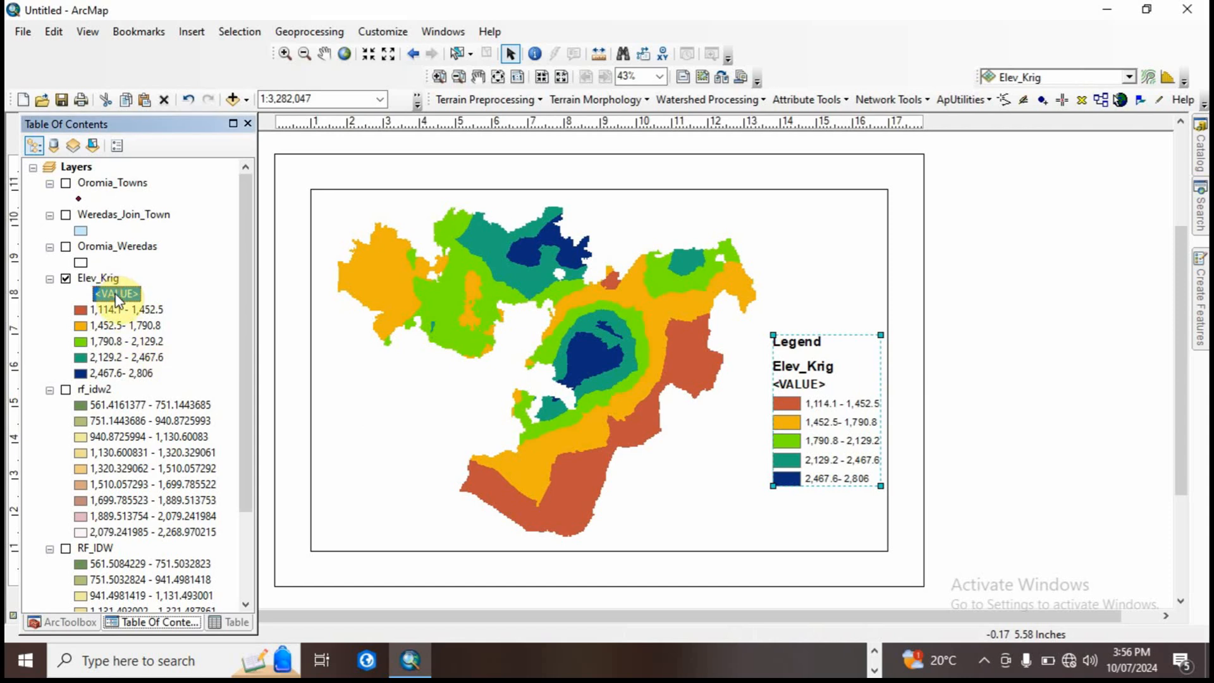
pyautogui.press('Delete')
pyautogui.click(179, 315)
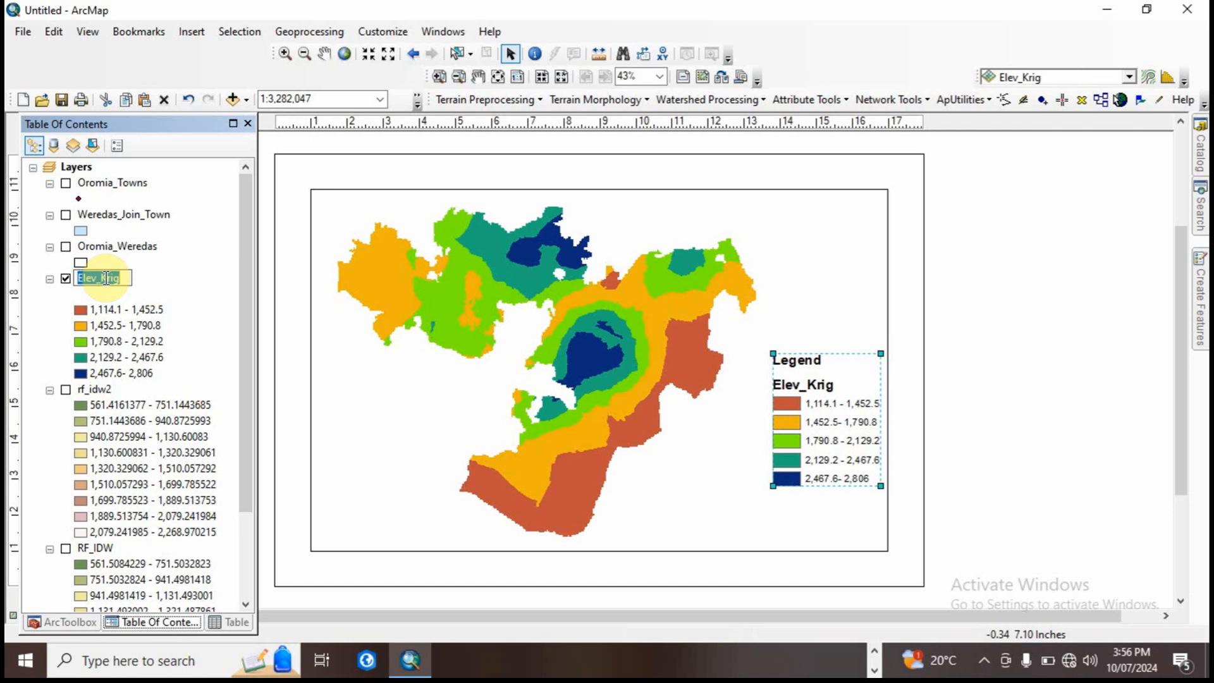
pyautogui.press('Return')
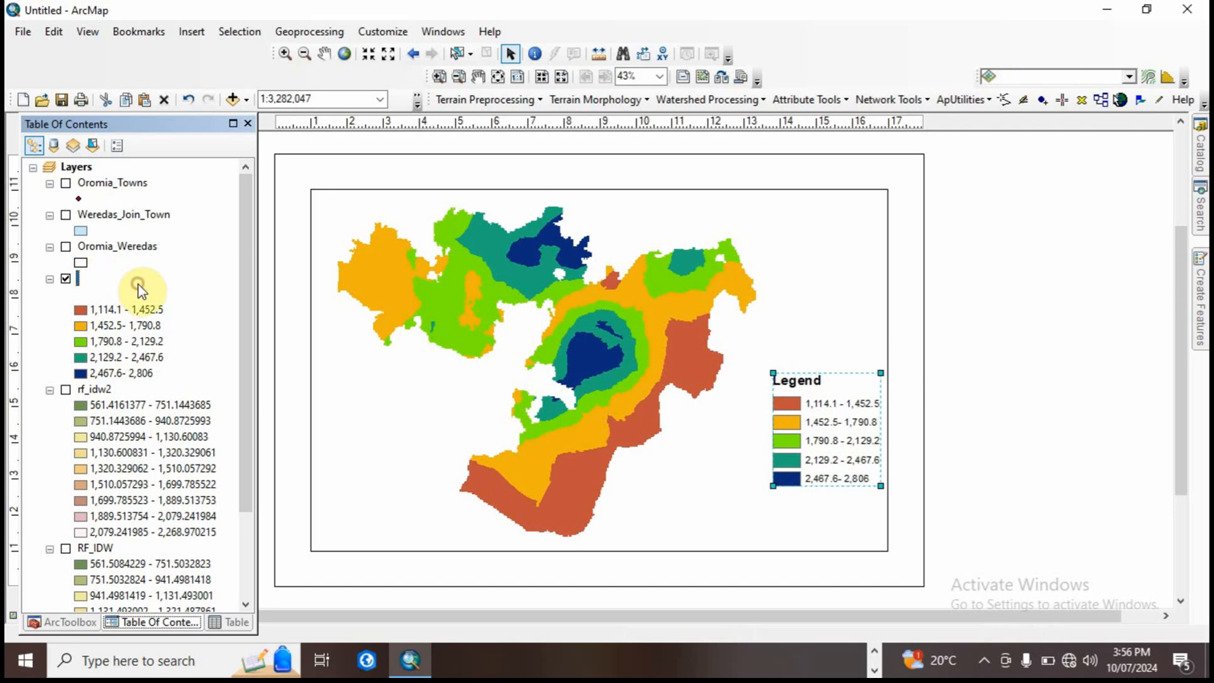
# Step: Change the legend's title to Elevation (M) and move the legend slightly upward beside the map
pyautogui.rightClick(836, 405)
pyautogui.click(874, 397)
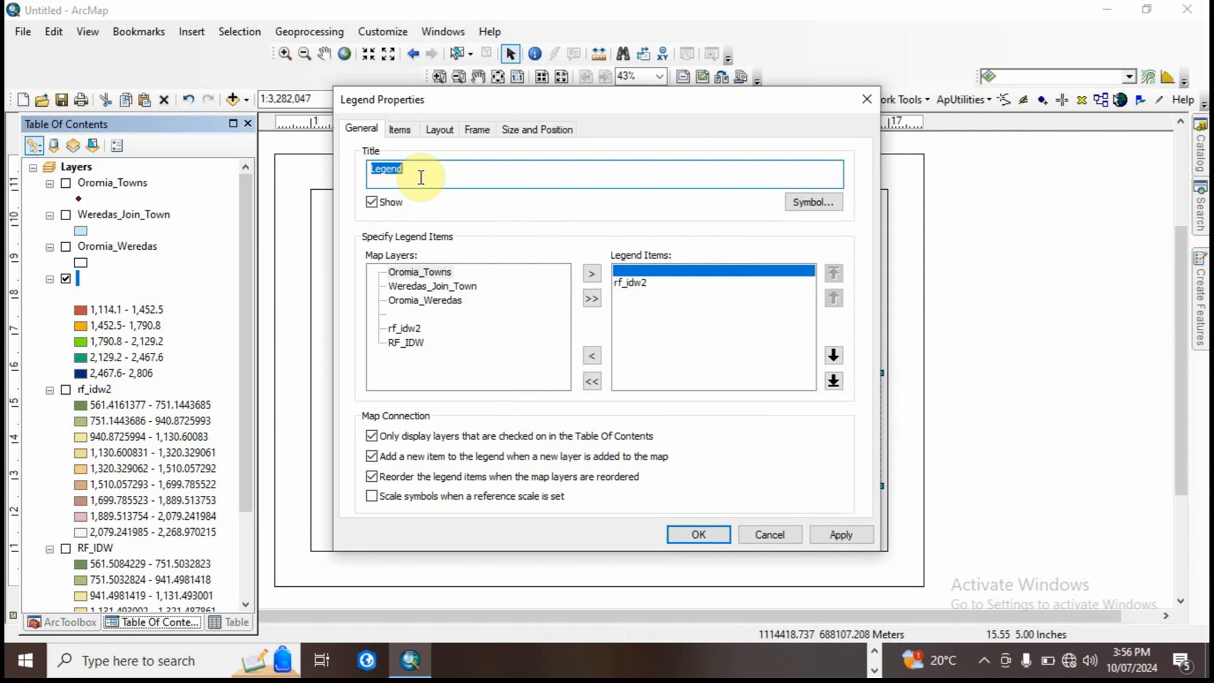
pyautogui.write('Elevation (M')
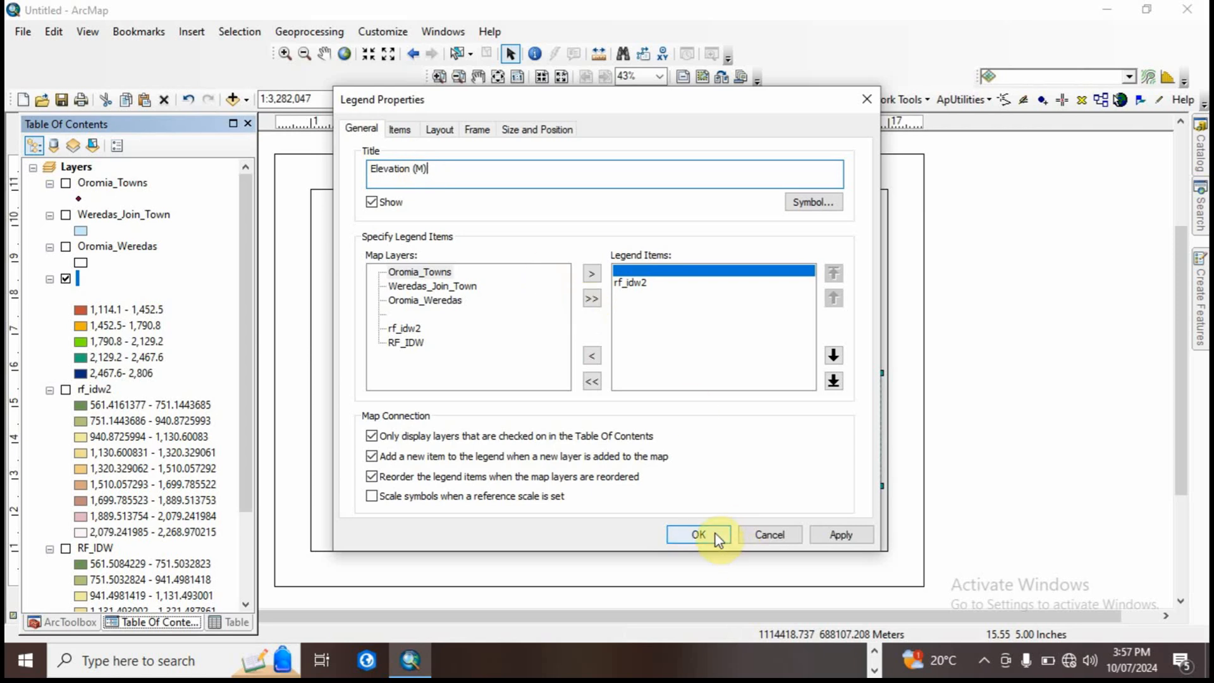
pyautogui.click(698, 534)
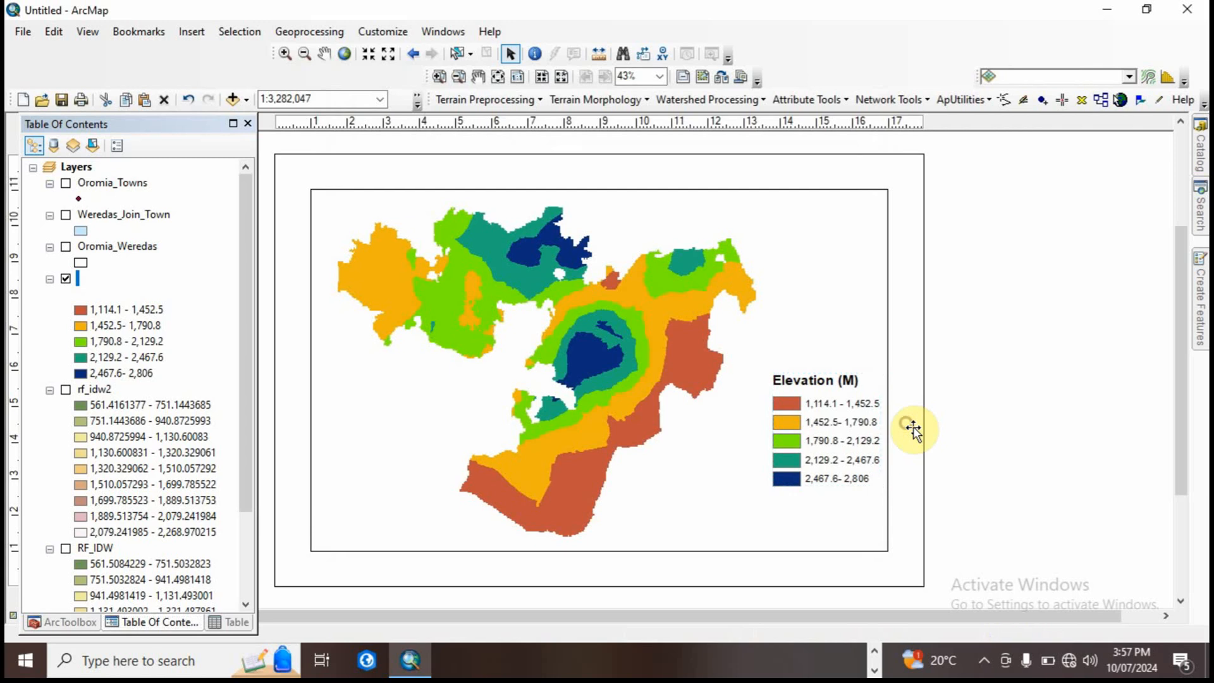
pyautogui.moveTo(817, 424); pyautogui.dragTo(806, 365)
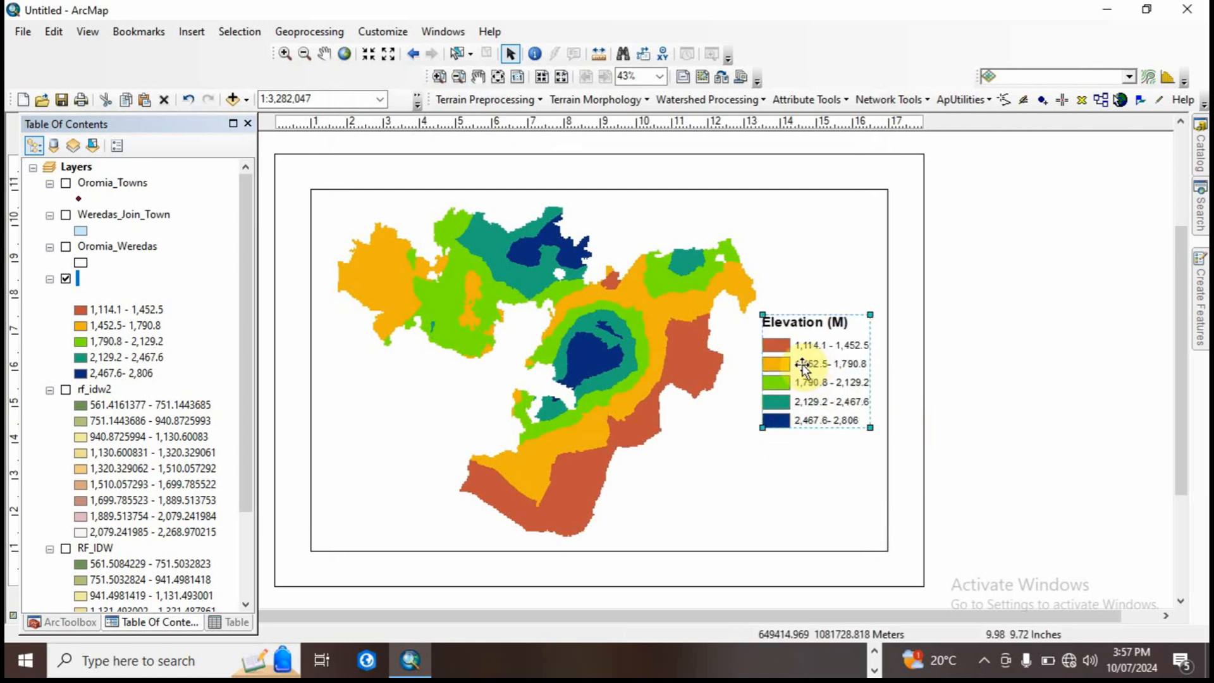
# Step: Insert the ESRI North 1 north arrow and place it in the northeast corner of the data frame
pyautogui.click(618, 209)
pyautogui.click(192, 33)
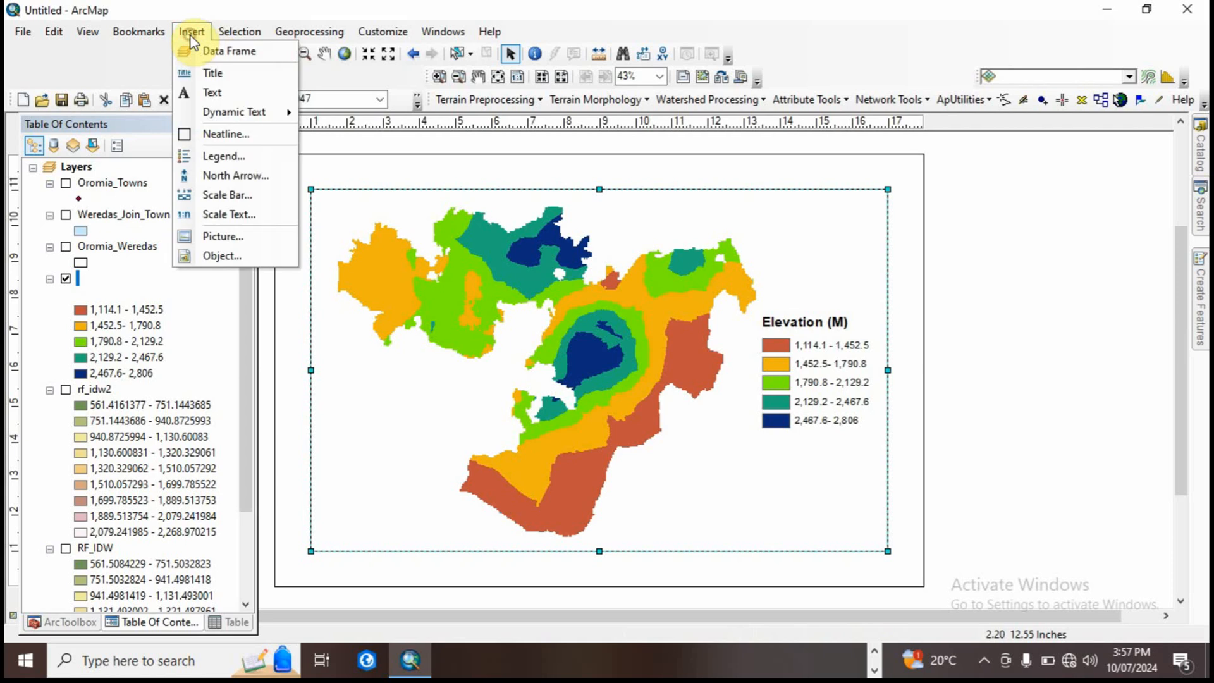
pyautogui.click(231, 175)
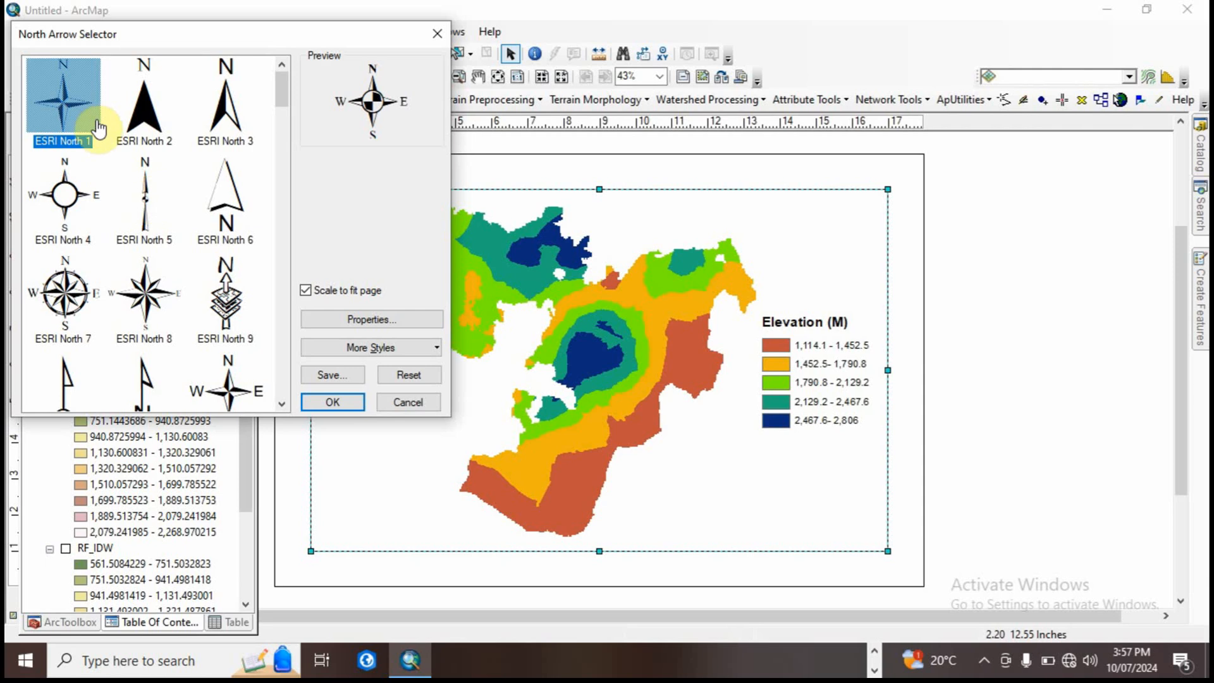
pyautogui.click(344, 408)
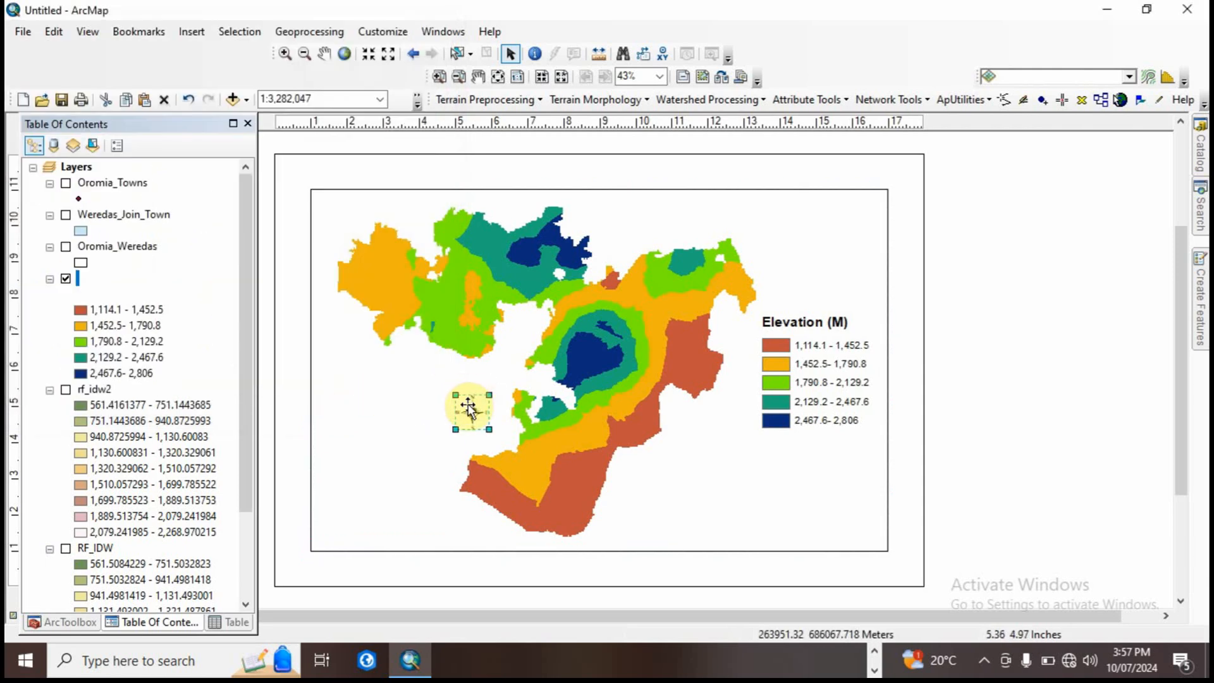
pyautogui.moveTo(468, 409); pyautogui.dragTo(795, 224)
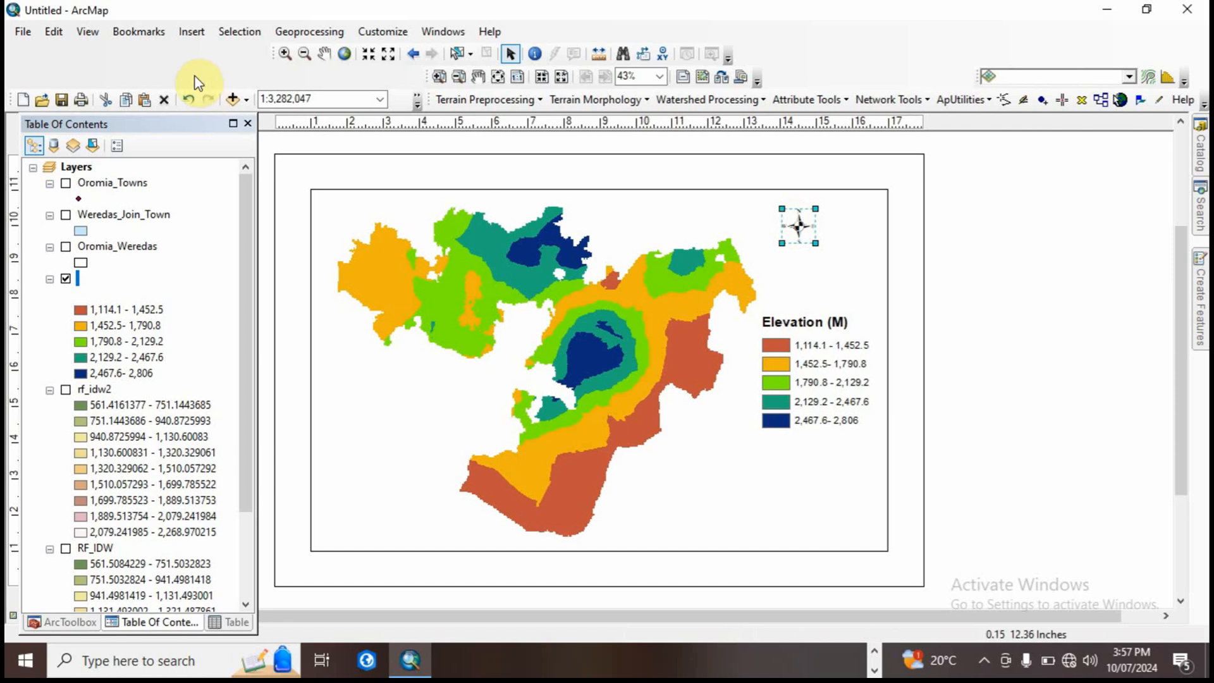
# Step: Choose the Scale Line 1 style for a new scale bar and set its division units to Kilometers
pyautogui.click(192, 39)
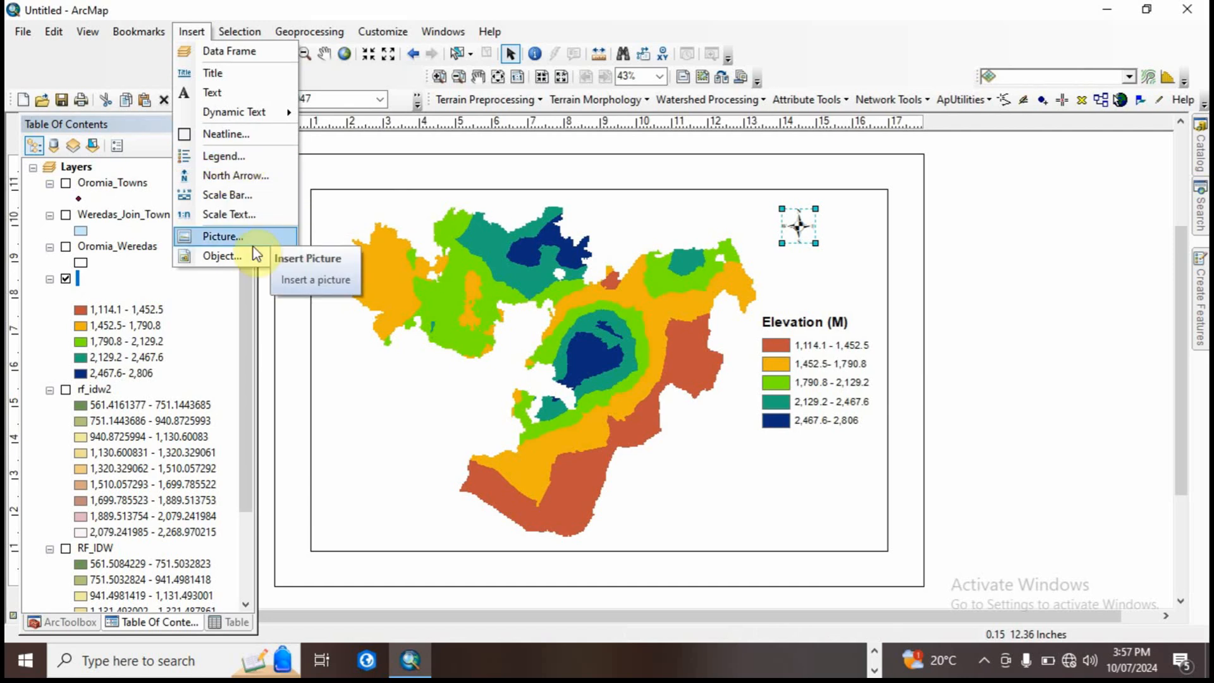
pyautogui.click(240, 196)
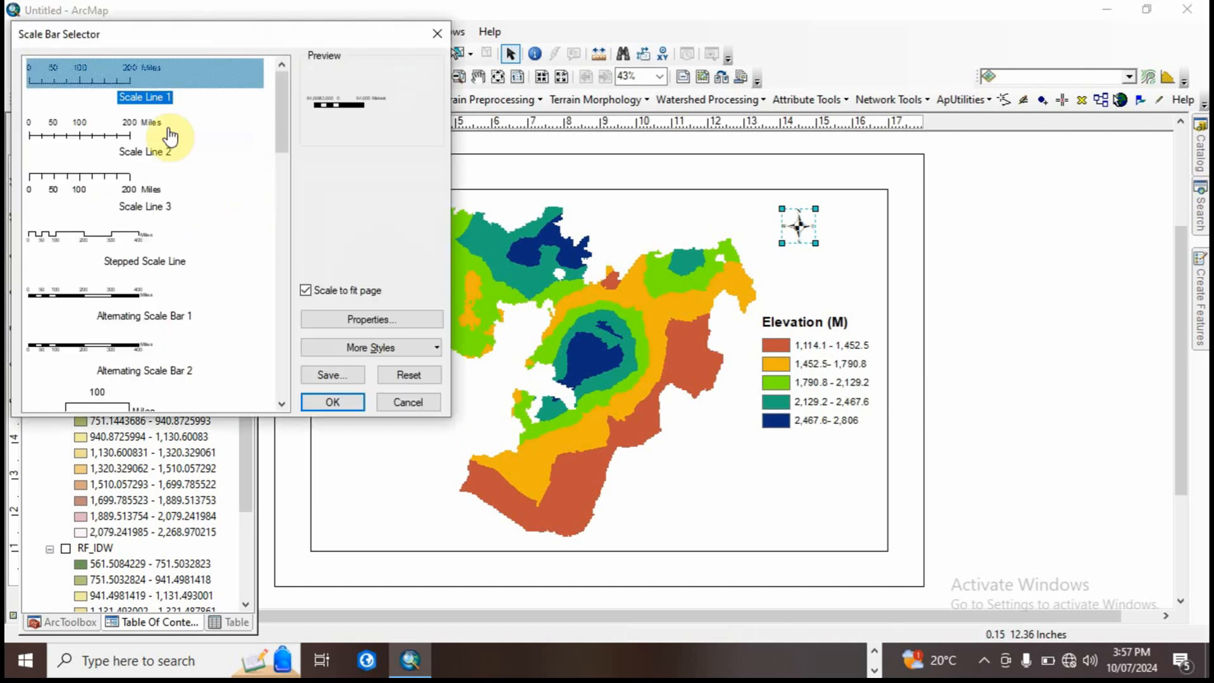
pyautogui.click(87, 79)
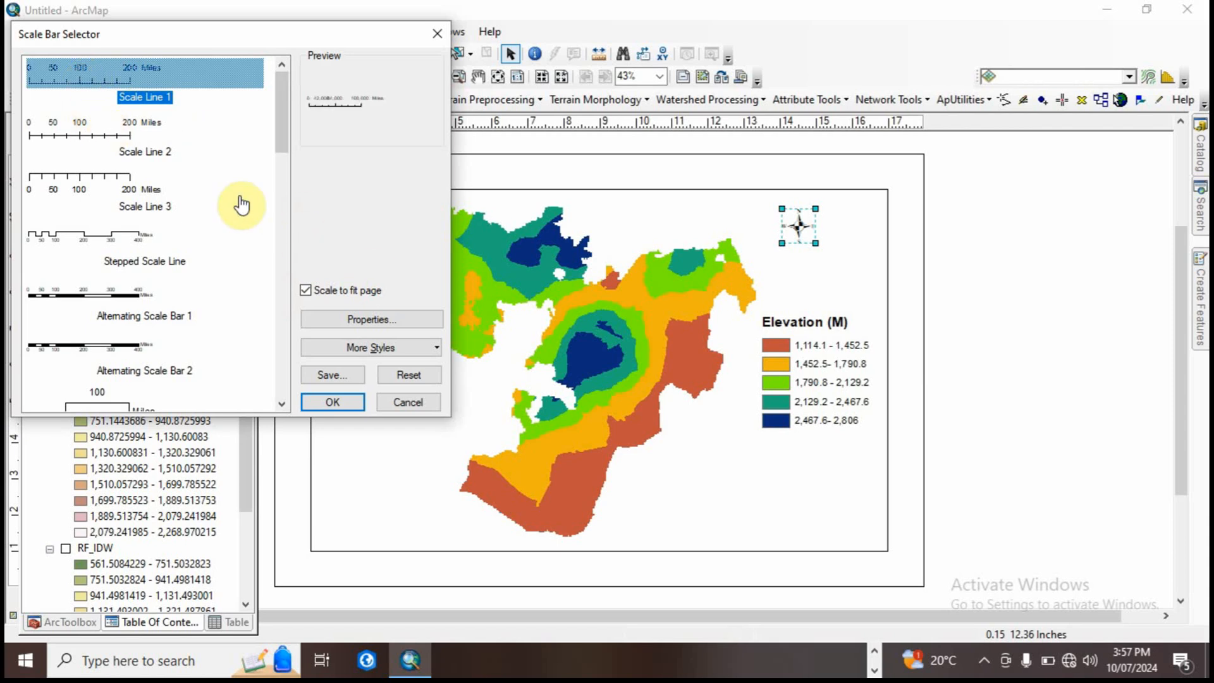
pyautogui.click(370, 320)
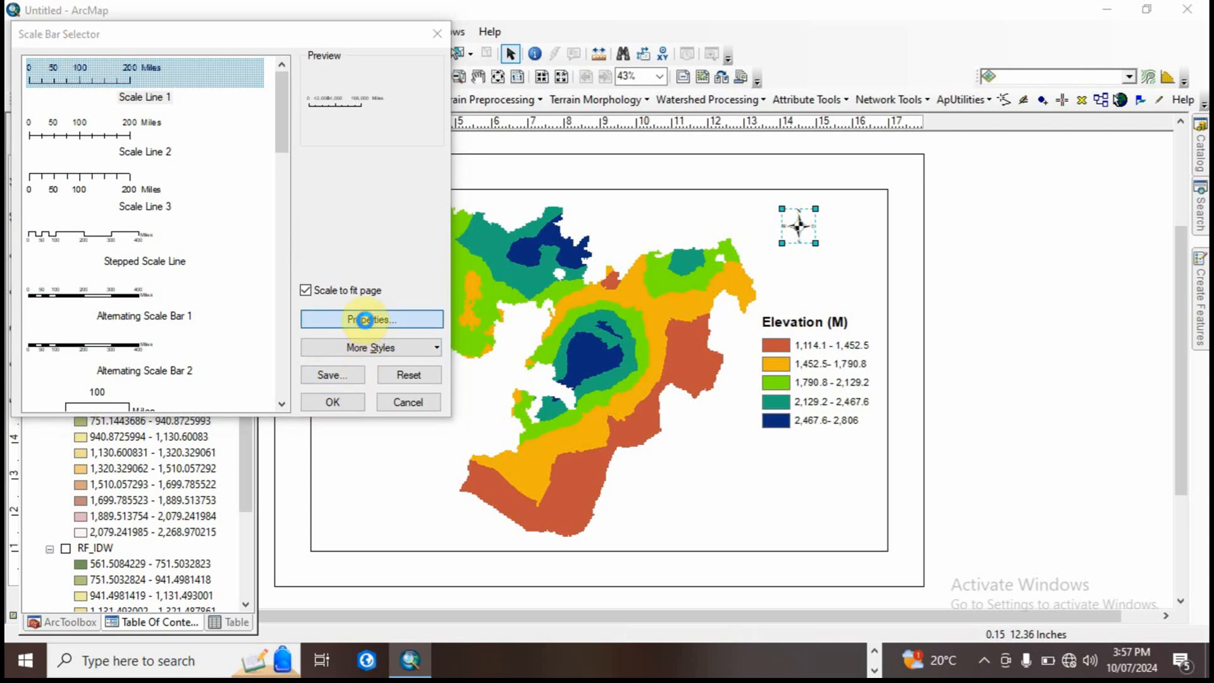
pyautogui.click(567, 370)
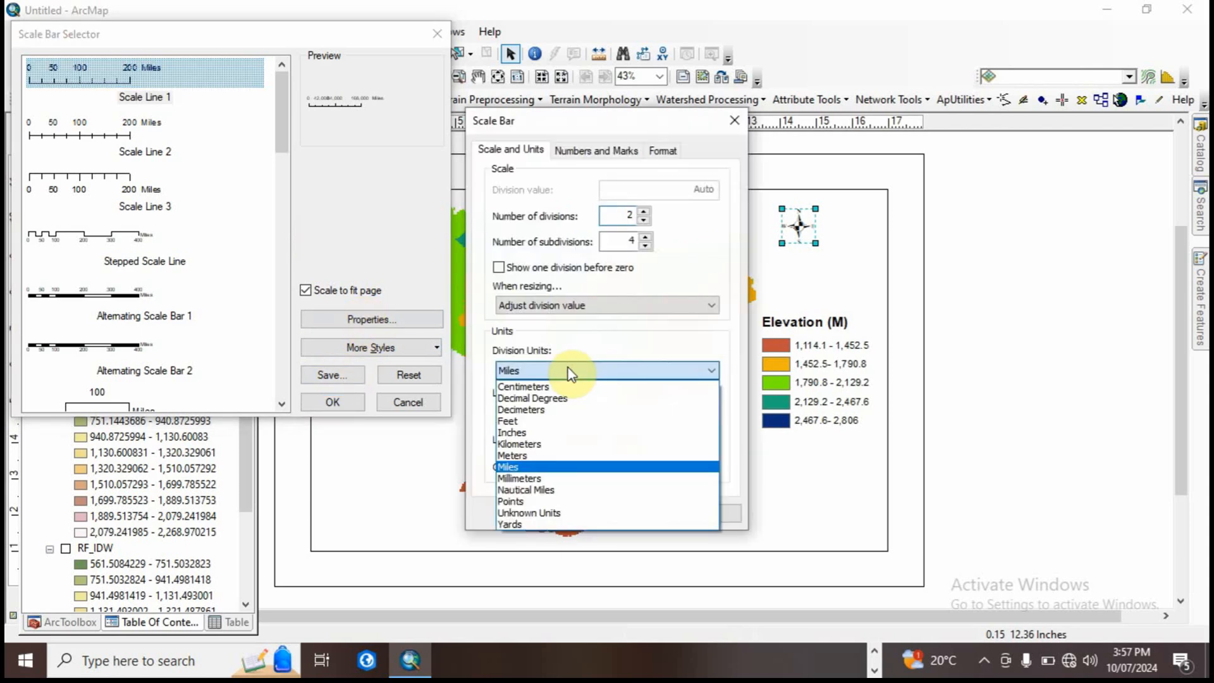
pyautogui.click(541, 443)
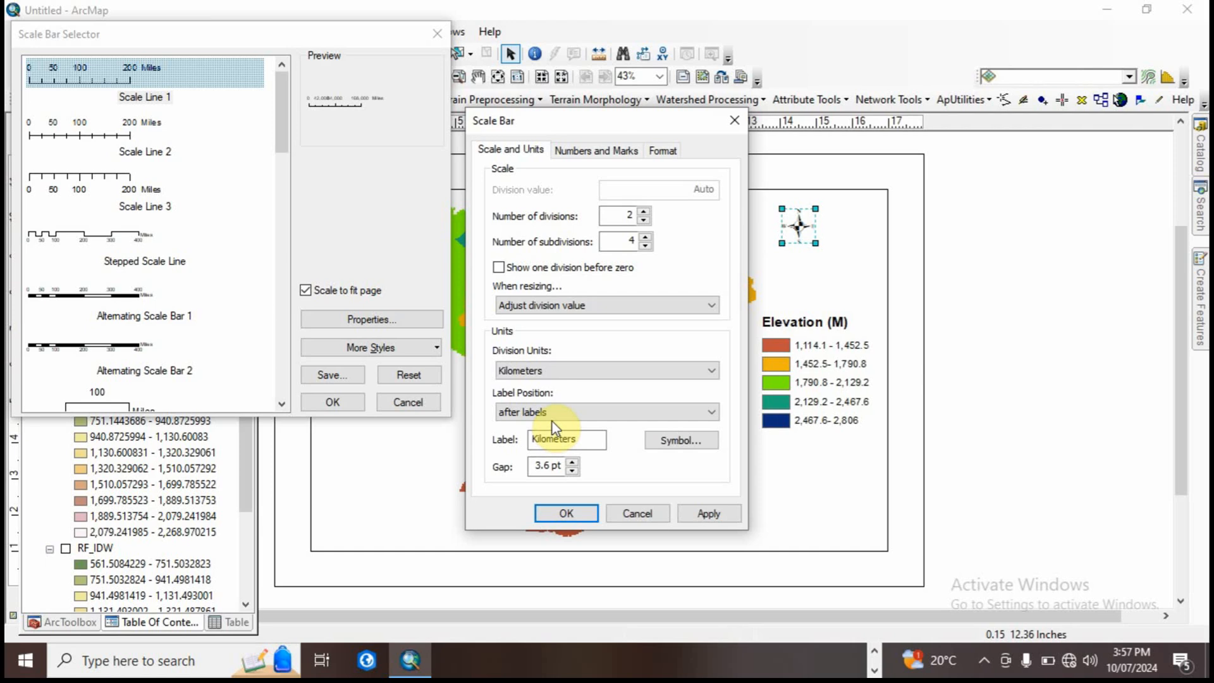
# Step: Shorten the scale bar's unit label to KM and insert the scale bar into the layout
pyautogui.click(596, 152)
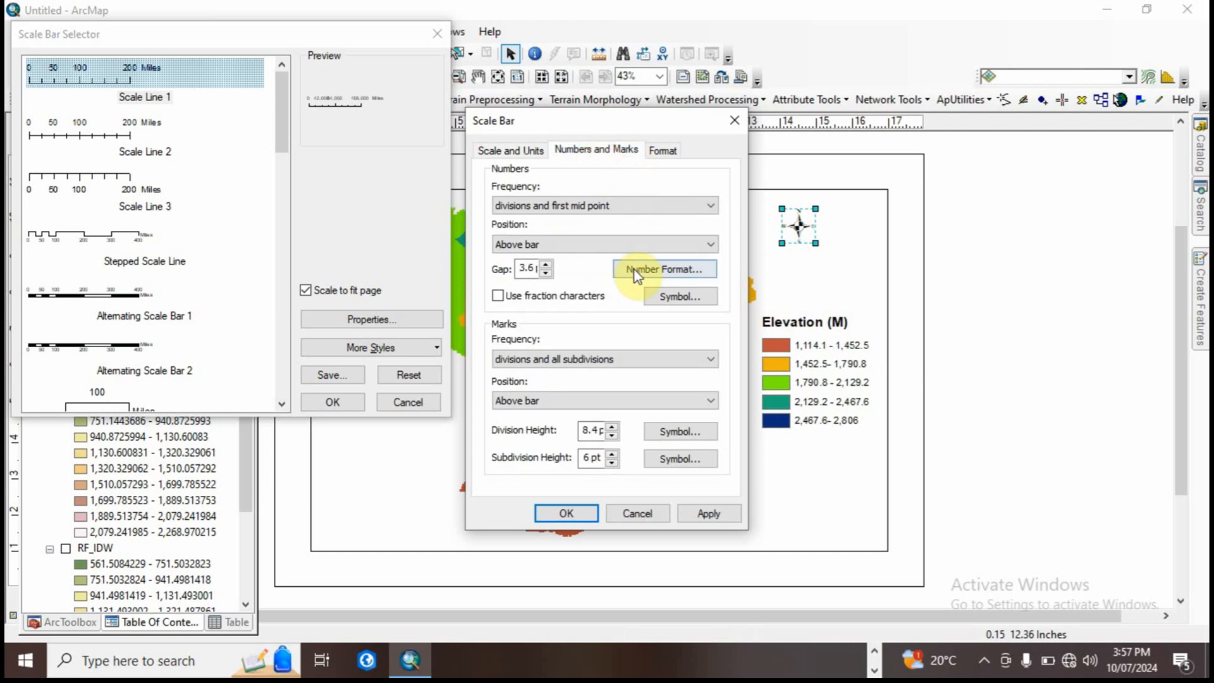
pyautogui.click(663, 154)
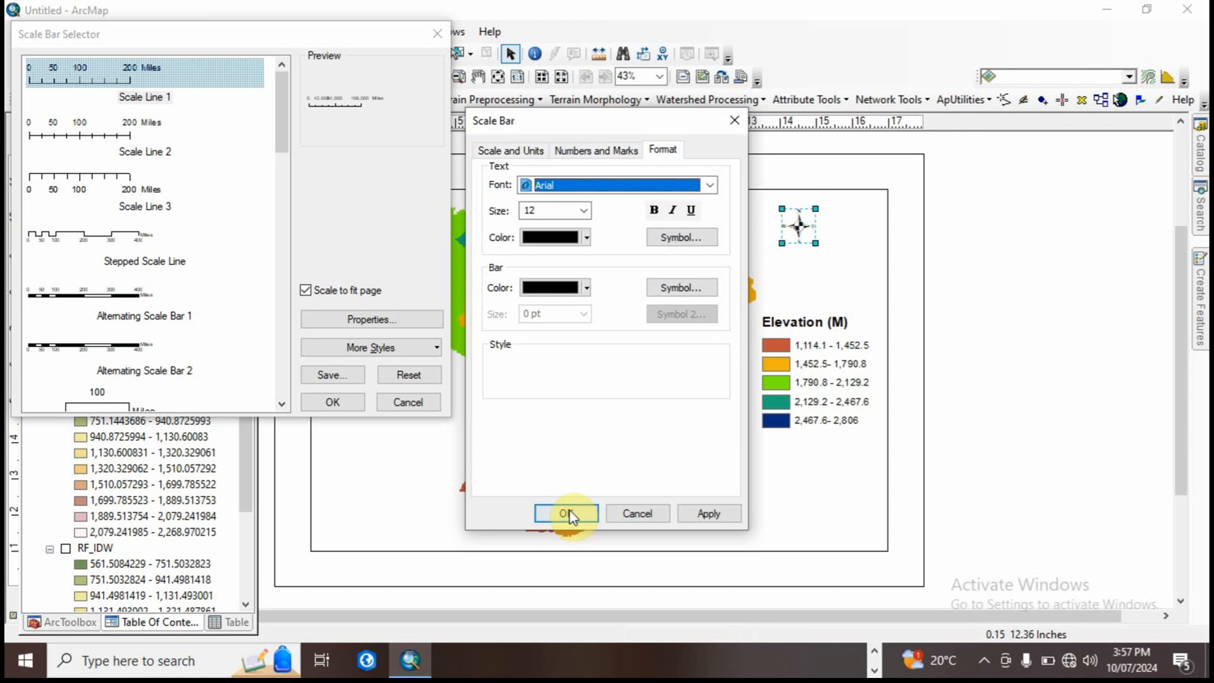
pyautogui.click(505, 152)
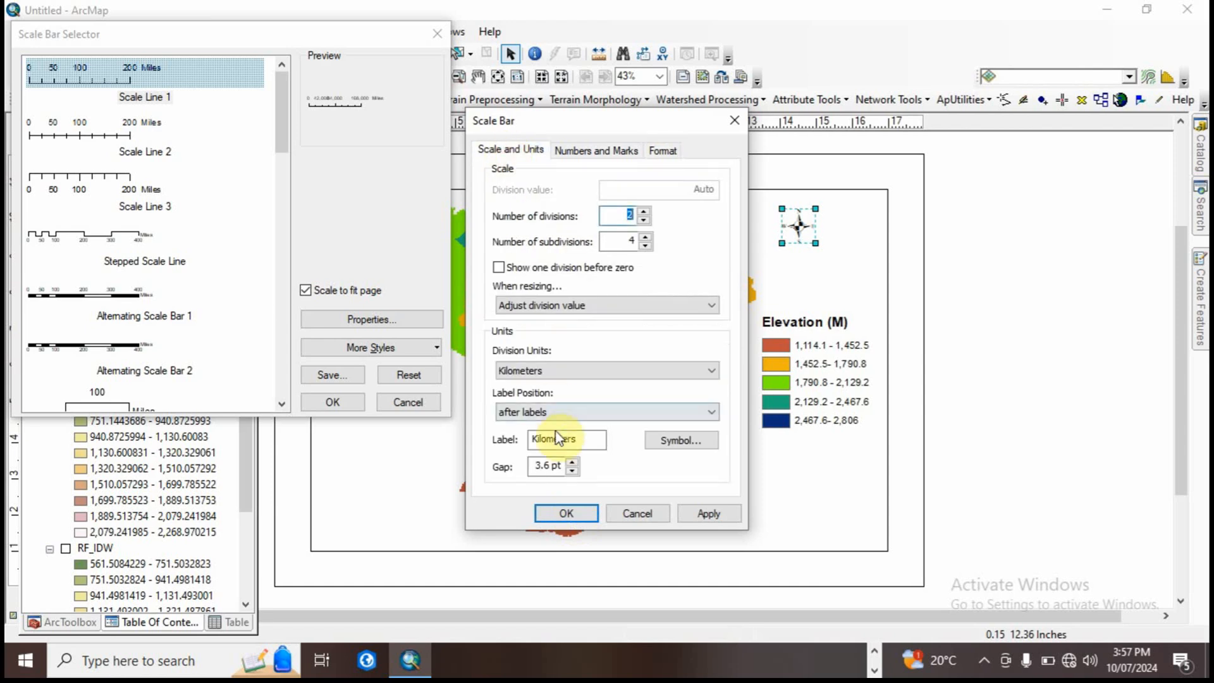
pyautogui.click(577, 441)
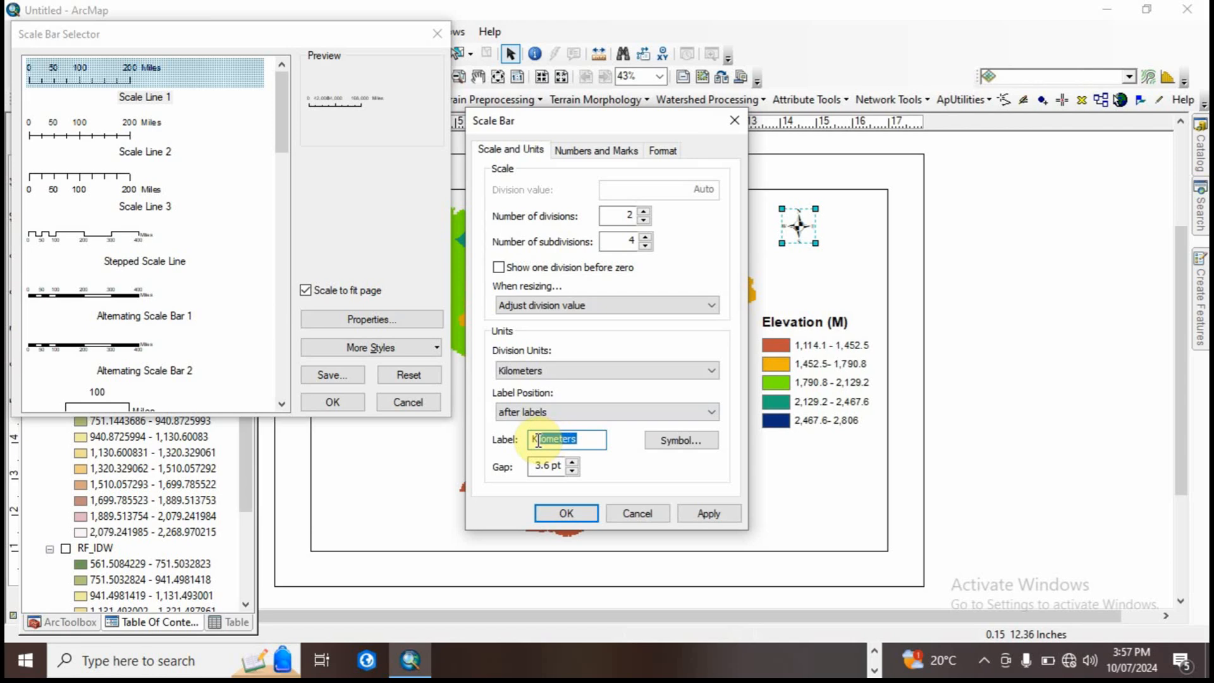
pyautogui.write('KM')
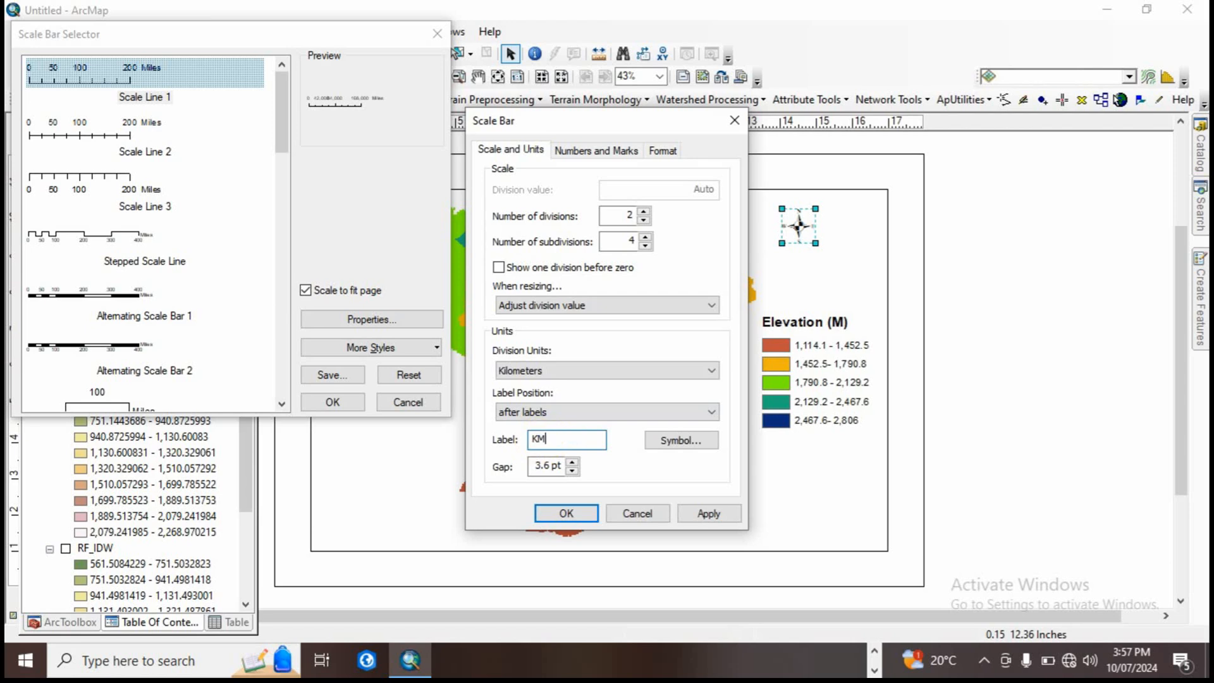
pyautogui.click(564, 513)
pyautogui.click(325, 400)
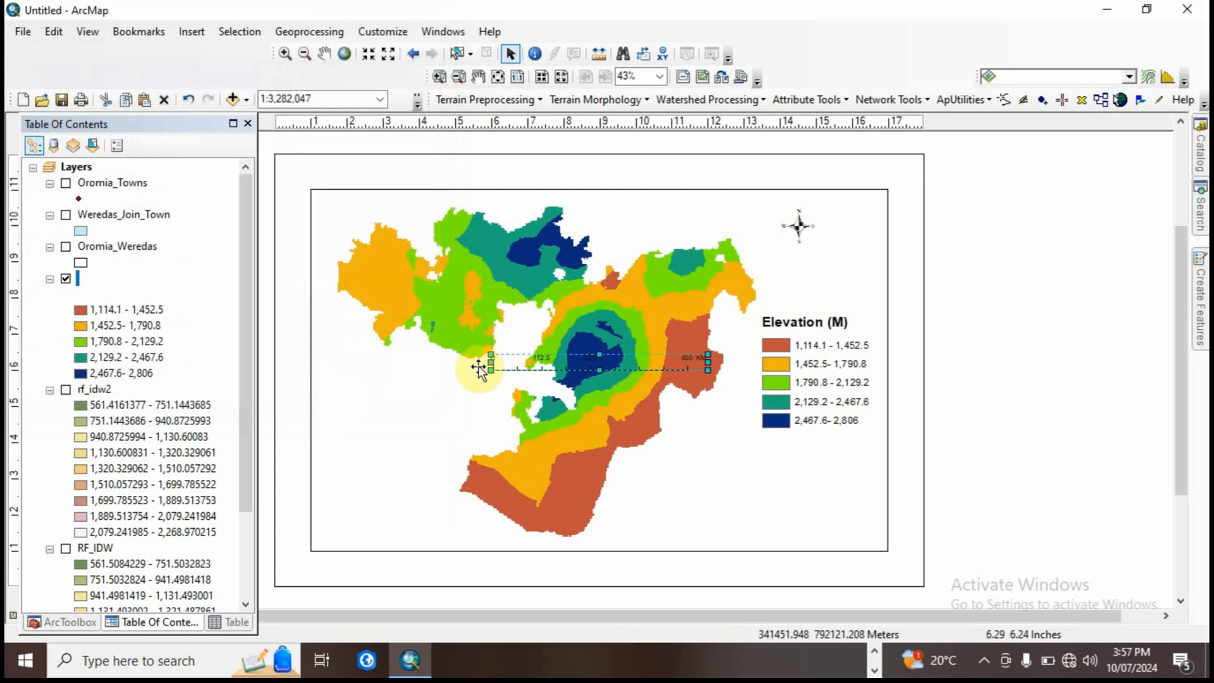
# Step: Place the scale bar below the legend in the frame's southeast corner and widen it to span 500 KM
pyautogui.moveTo(517, 357); pyautogui.dragTo(618, 502)
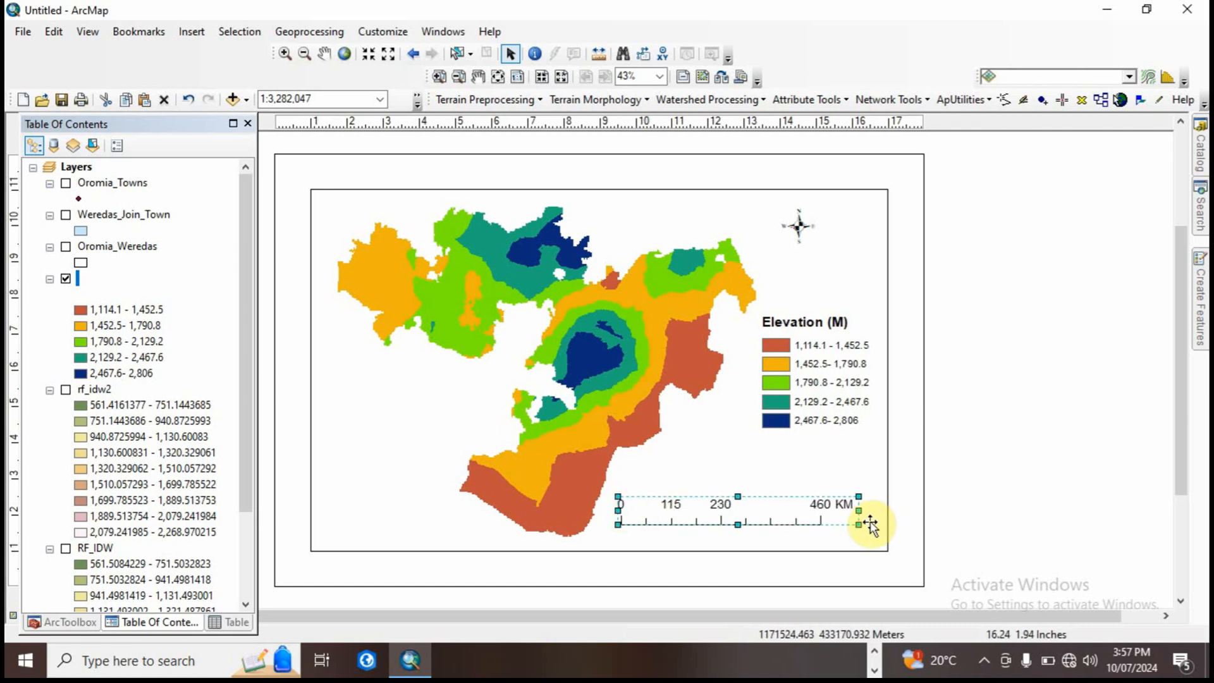
pyautogui.moveTo(858, 509); pyautogui.dragTo(869, 510)
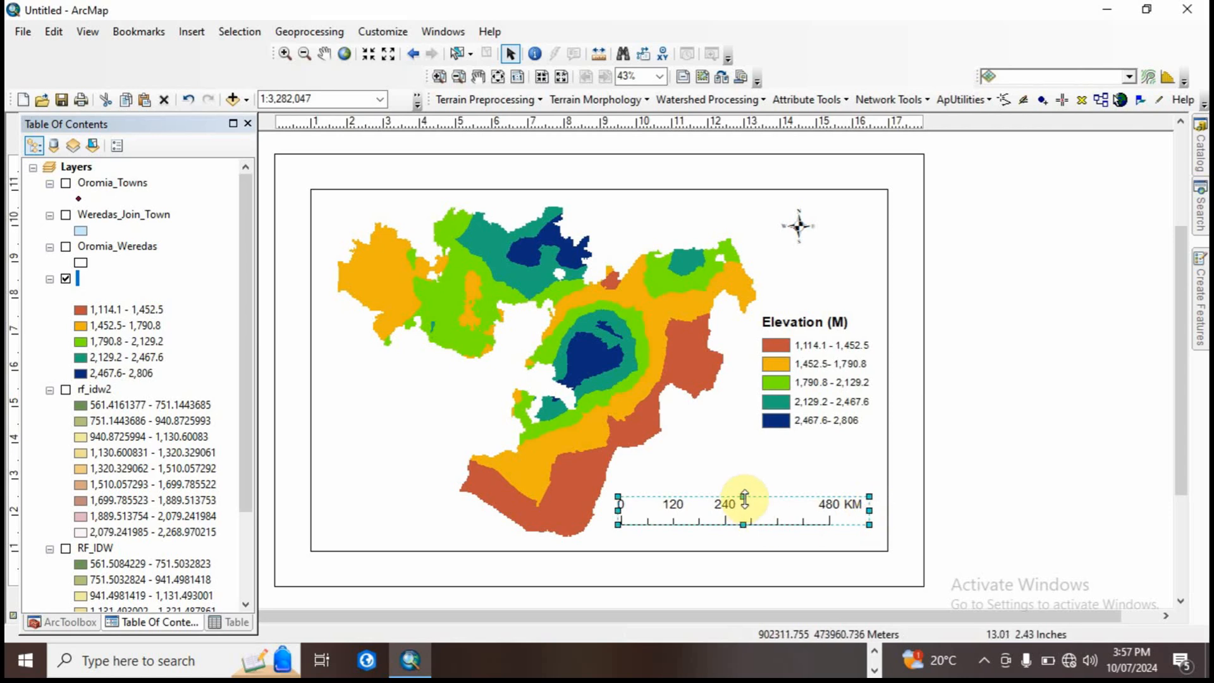
pyautogui.moveTo(732, 509); pyautogui.dragTo(732, 528)
# Step: Extend the data frame outward on all four sides so that it nearly fills the page
pyautogui.click(550, 548)
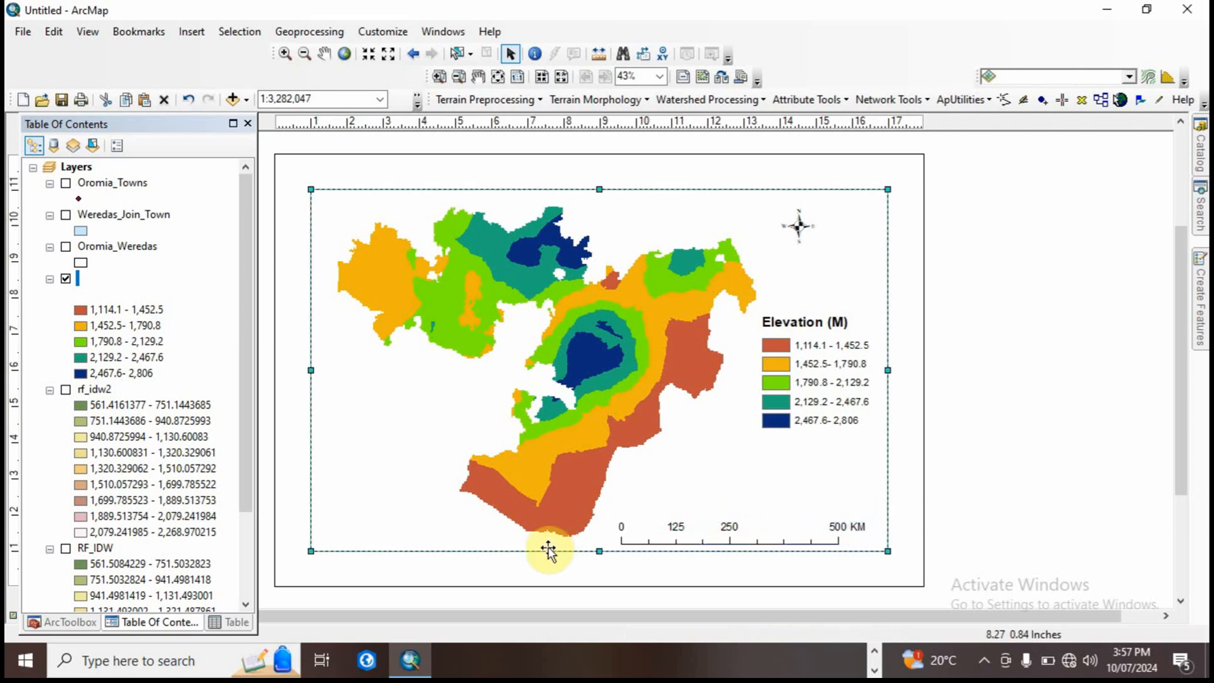
pyautogui.moveTo(598, 571); pyautogui.dragTo(597, 570)
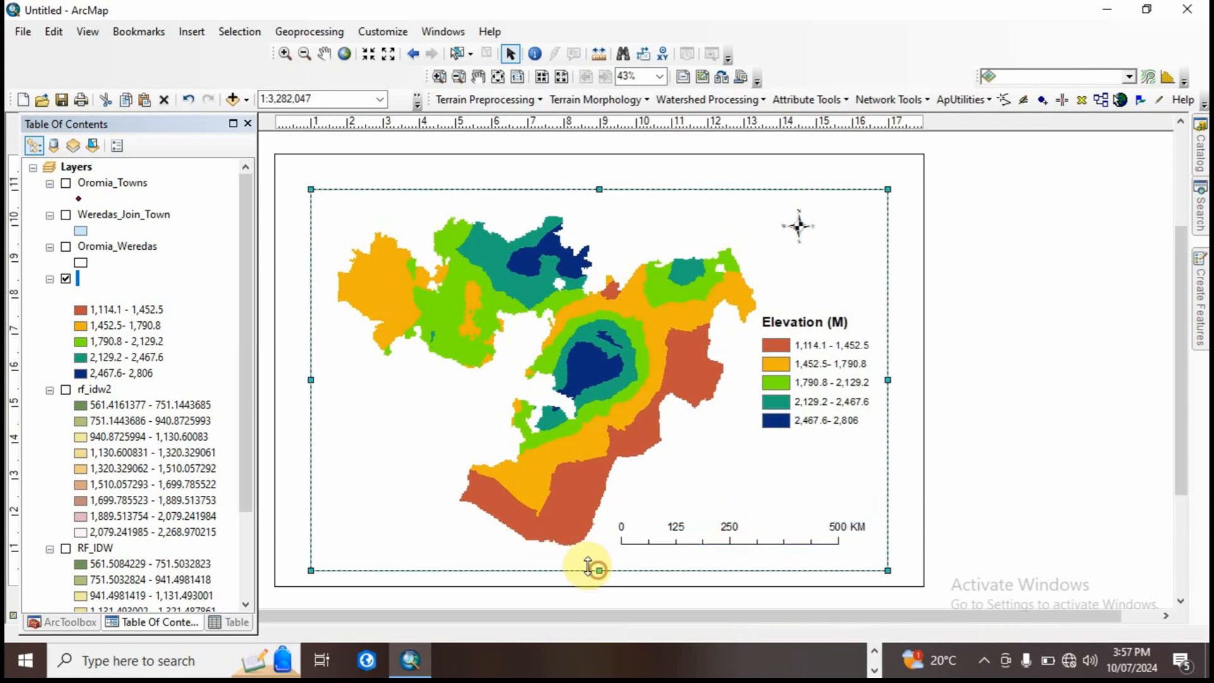
pyautogui.moveTo(311, 380); pyautogui.dragTo(289, 380)
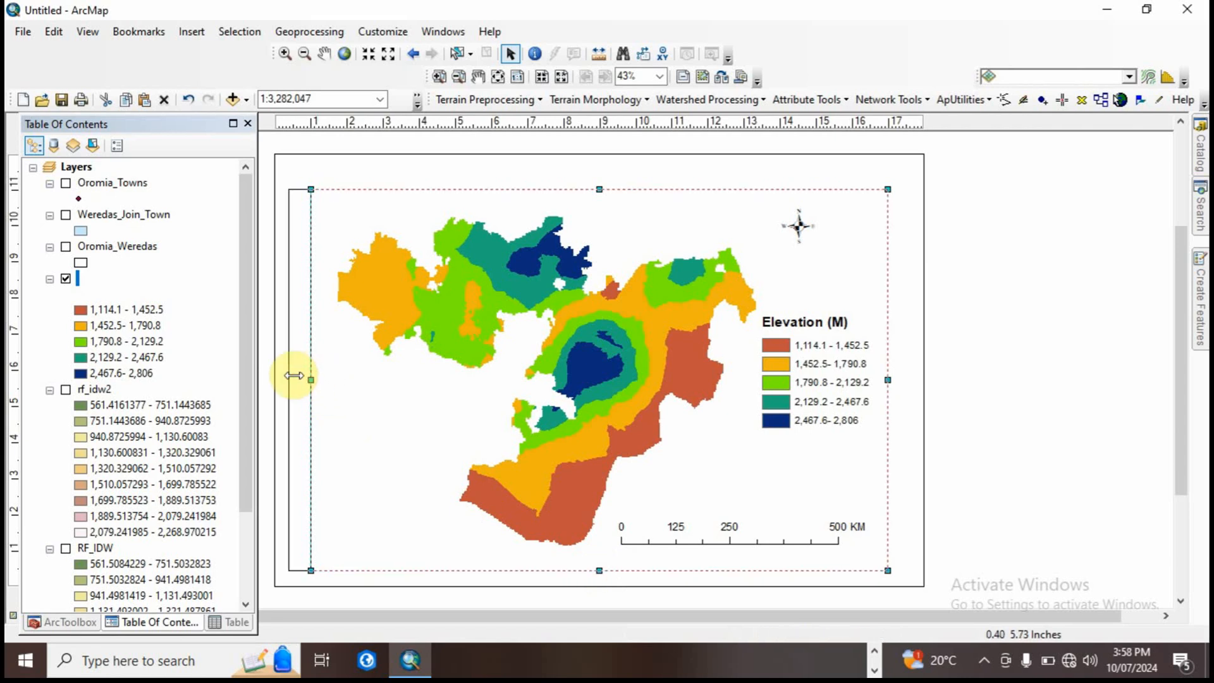
pyautogui.moveTo(587, 187); pyautogui.dragTo(586, 171)
pyautogui.moveTo(889, 373)
pyautogui.mouseDown()
pyautogui.moveTo(916, 381)
pyautogui.moveTo(900, 381)
pyautogui.mouseUp()
# Step: Move the legend down closer to the scale bar and shift the map northwest within the data frame
pyautogui.click(796, 345)
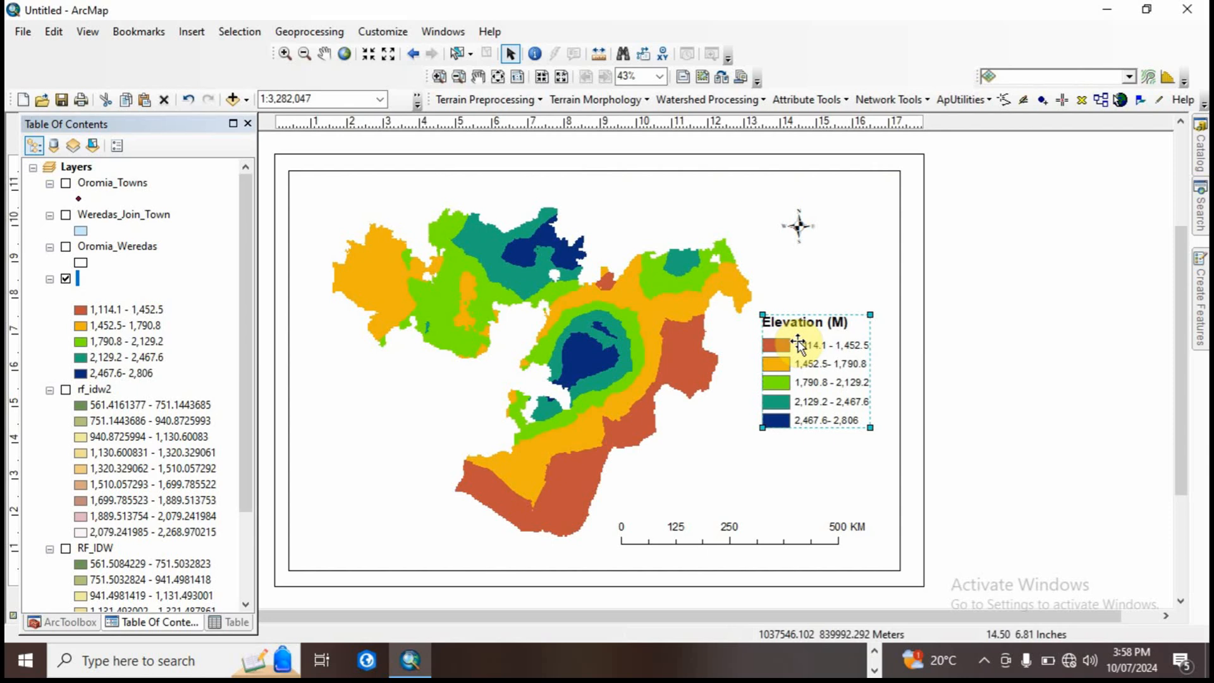
pyautogui.moveTo(798, 343); pyautogui.dragTo(785, 395)
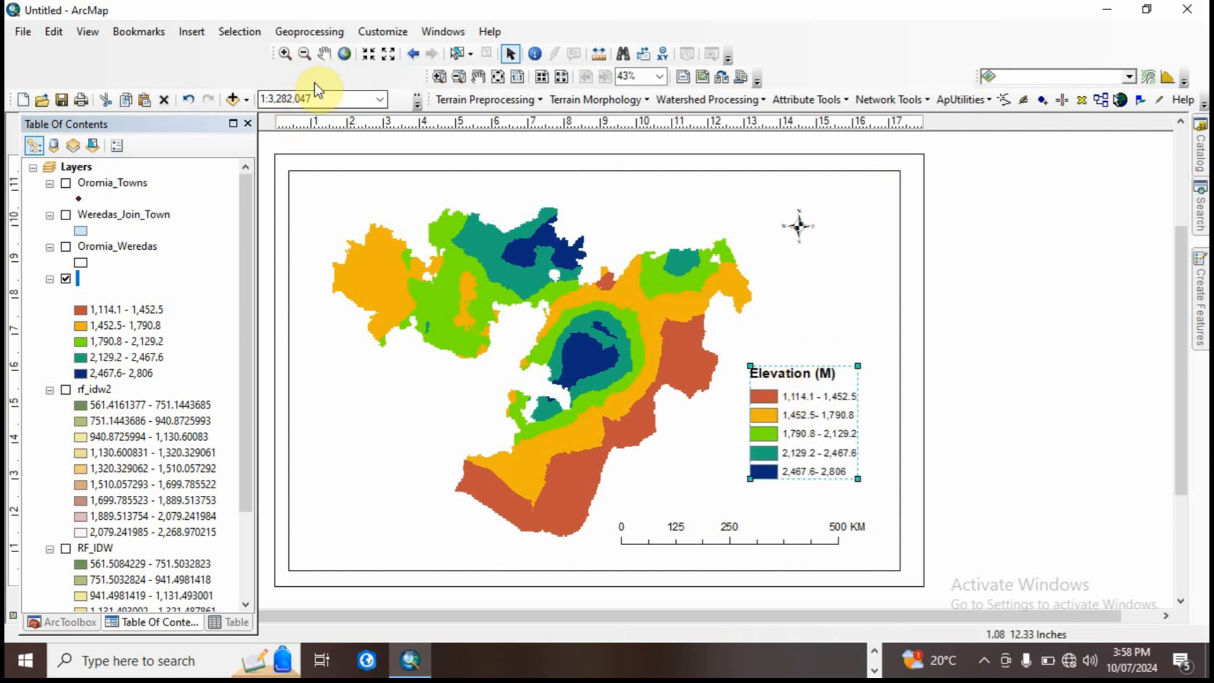
pyautogui.click(325, 55)
pyautogui.moveTo(557, 358); pyautogui.dragTo(536, 336)
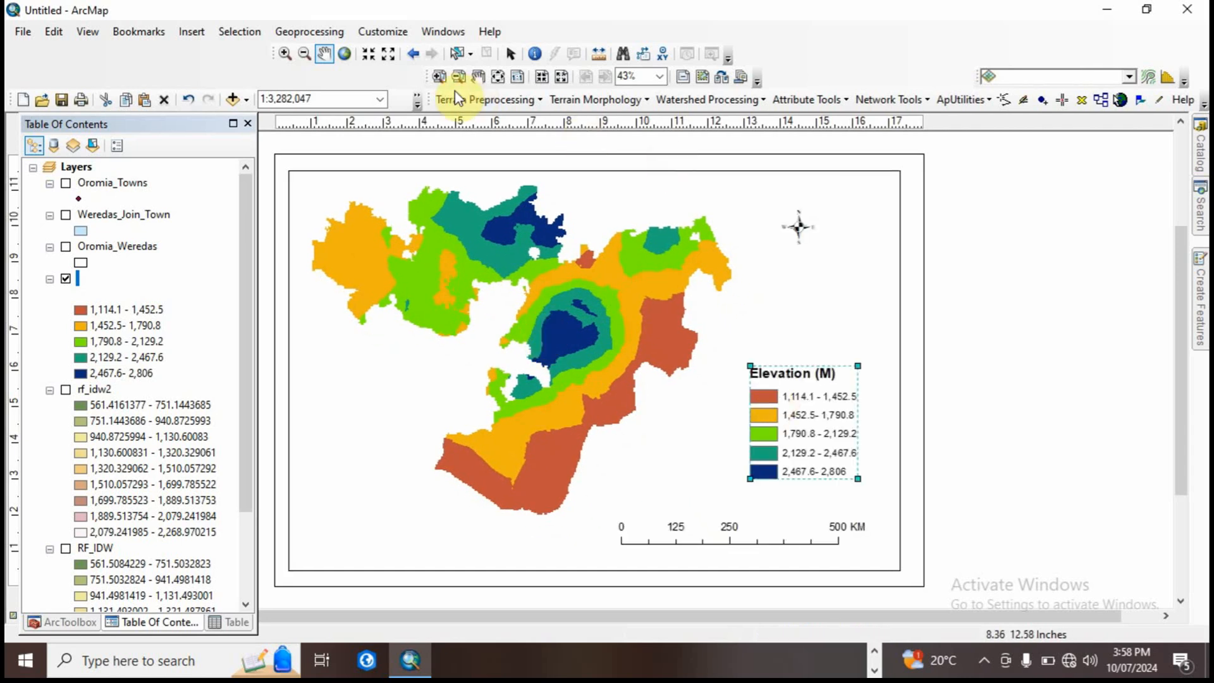
# Step: Move the elevation legend slightly higher above the scale bar and enlarge the north arrow a little around its centre
pyautogui.click(512, 54)
pyautogui.moveTo(812, 447); pyautogui.dragTo(810, 417)
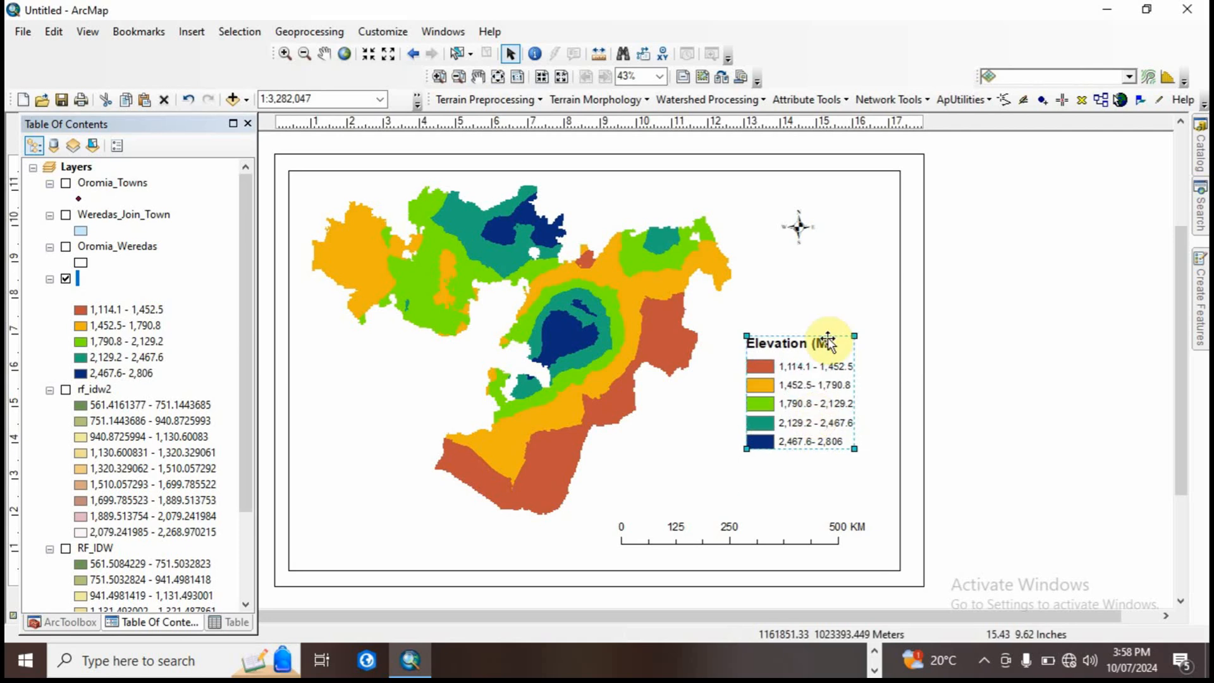
pyautogui.click(786, 222)
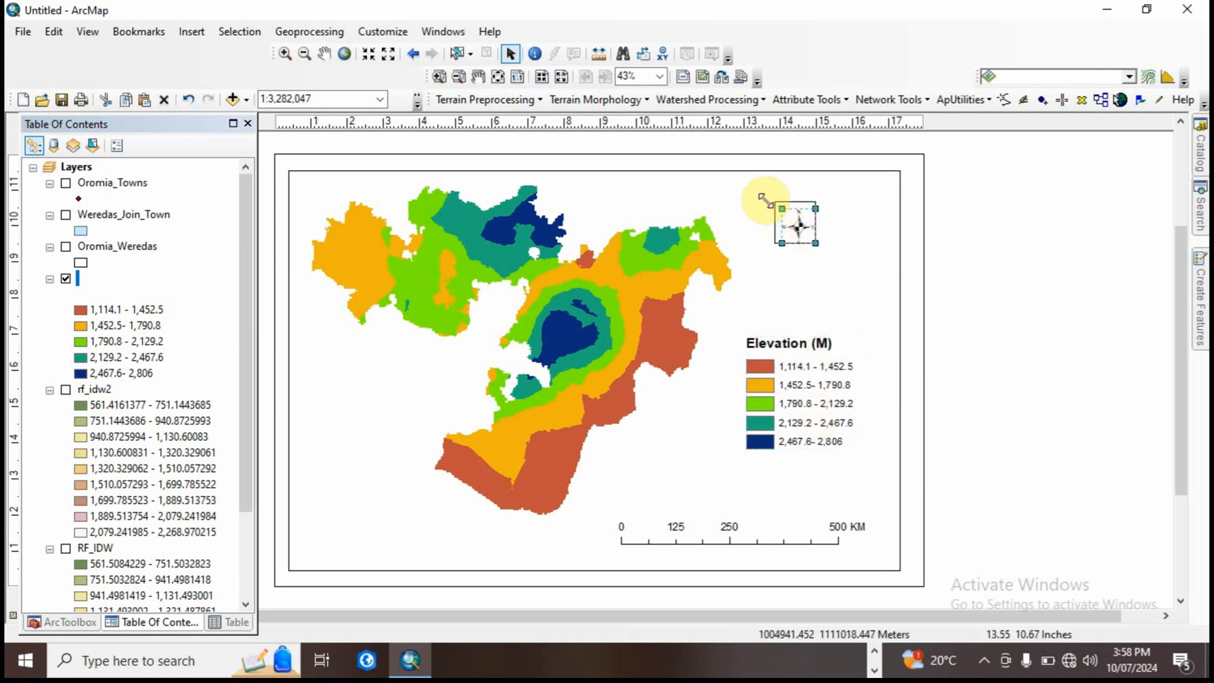
pyautogui.moveTo(765, 200); pyautogui.dragTo(775, 201)
pyautogui.moveTo(820, 248); pyautogui.dragTo(821, 249)
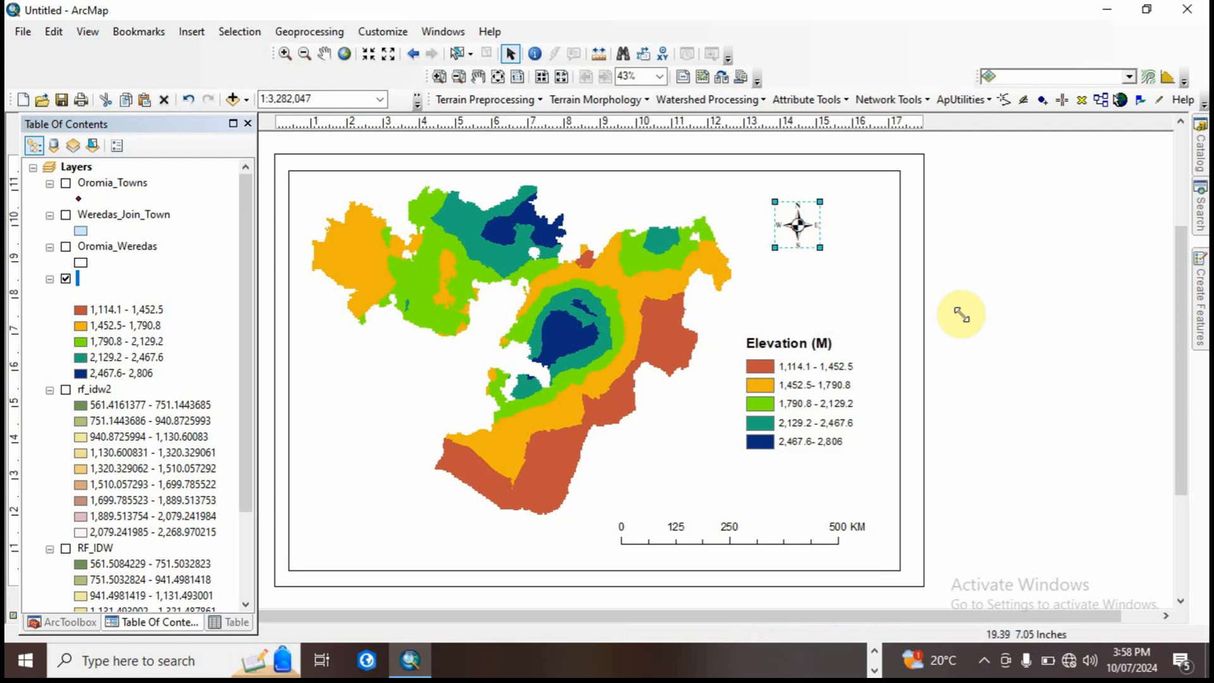
pyautogui.click(975, 331)
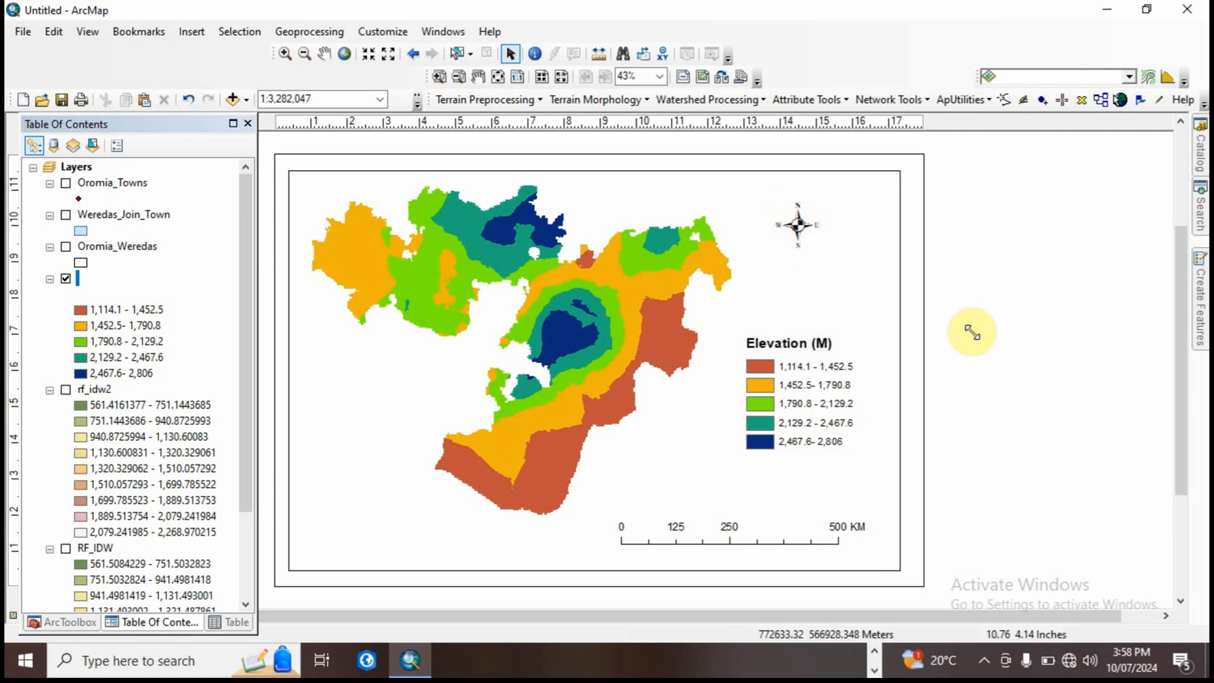
# Step: Pull the data frame's northwest corner and east edge slightly inward to leave margin space on the page
pyautogui.click(424, 509)
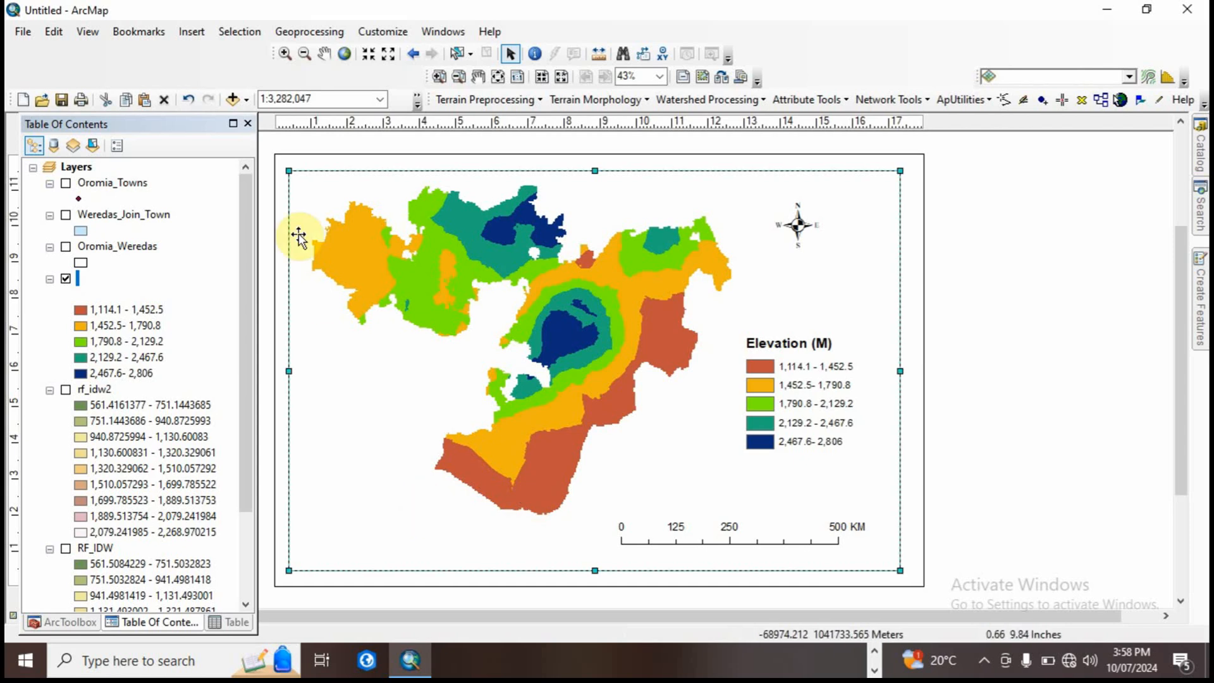
pyautogui.moveTo(289, 171); pyautogui.dragTo(292, 181)
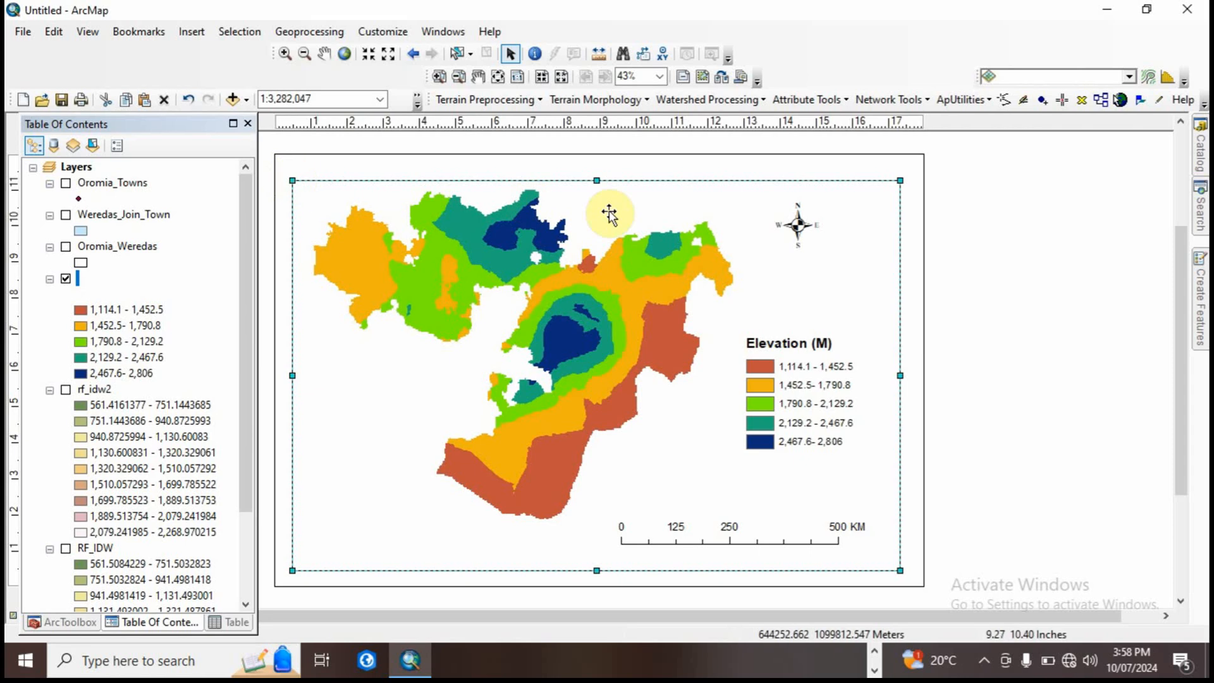
pyautogui.moveTo(904, 375); pyautogui.dragTo(898, 375)
# Step: Add a new Graticule grid dividing the map by meridians and parallels to the data frame, keeping the wizard's default settings
pyautogui.rightClick(657, 187)
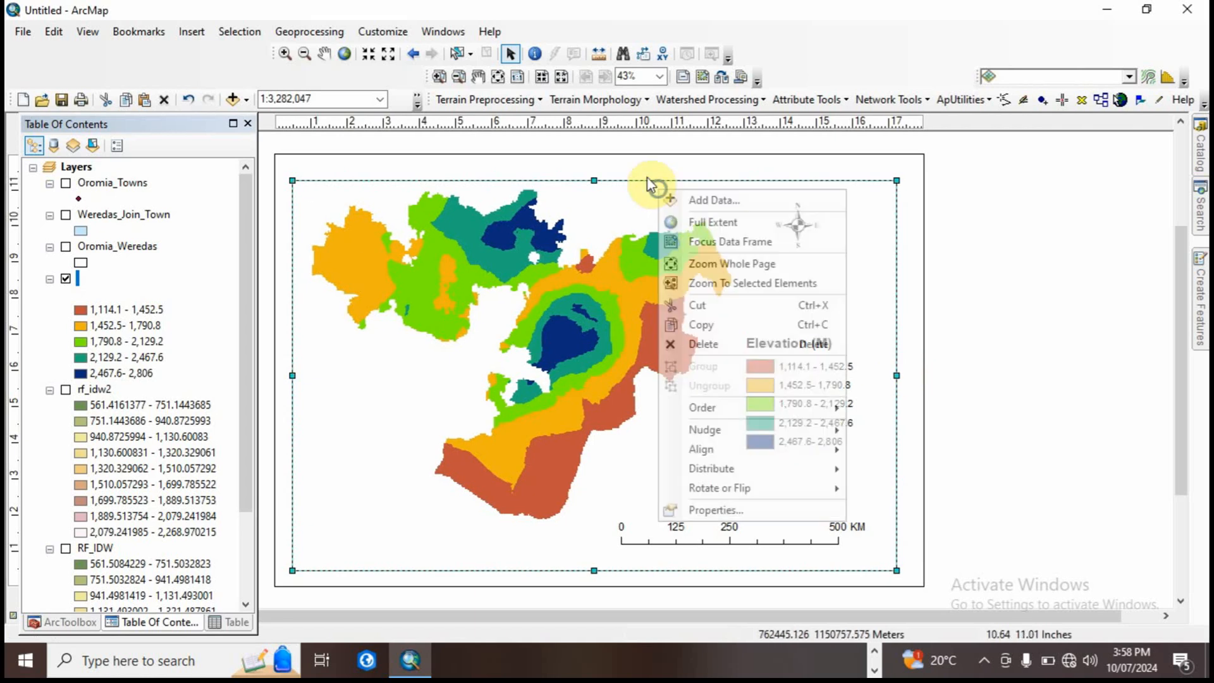
pyautogui.click(708, 509)
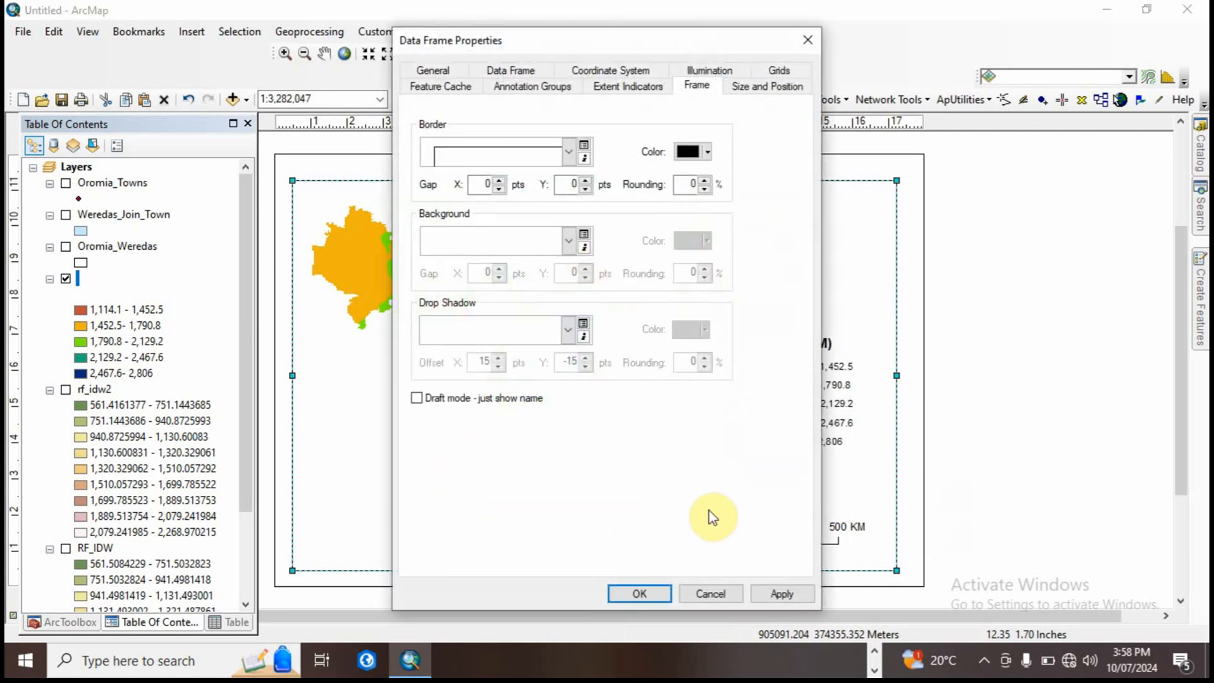
pyautogui.click(784, 72)
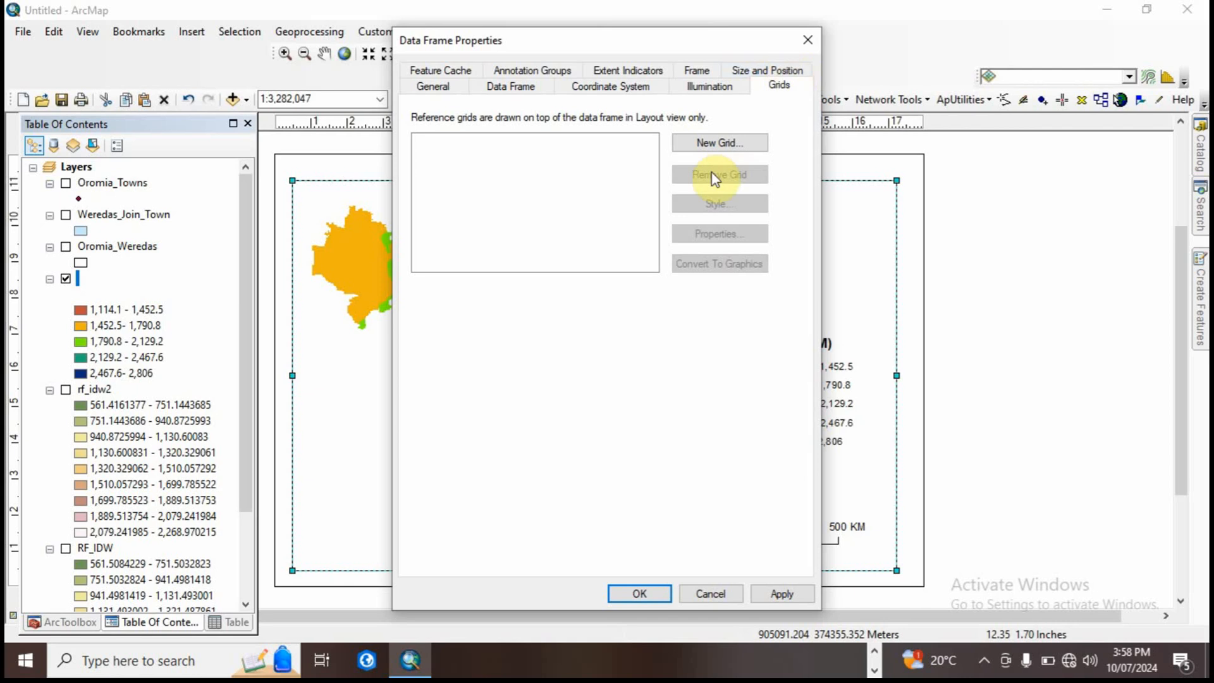
pyautogui.click(710, 145)
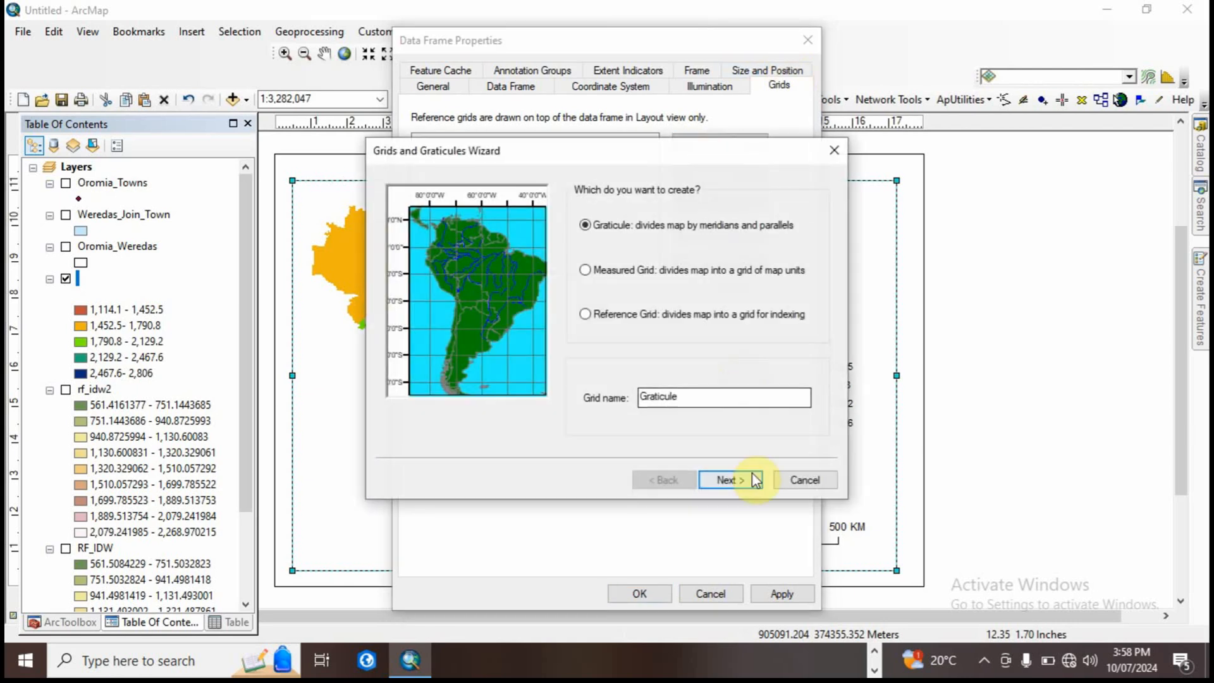
pyautogui.click(733, 480)
pyautogui.click(734, 481)
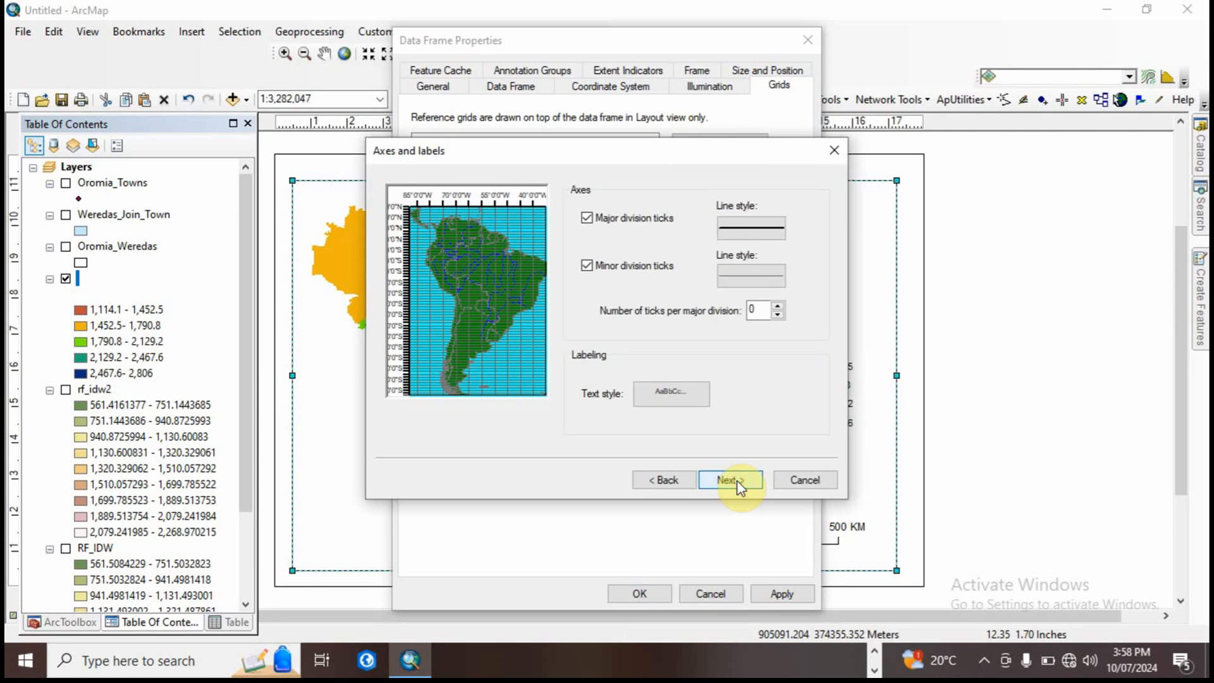
pyautogui.click(735, 481)
pyautogui.click(730, 480)
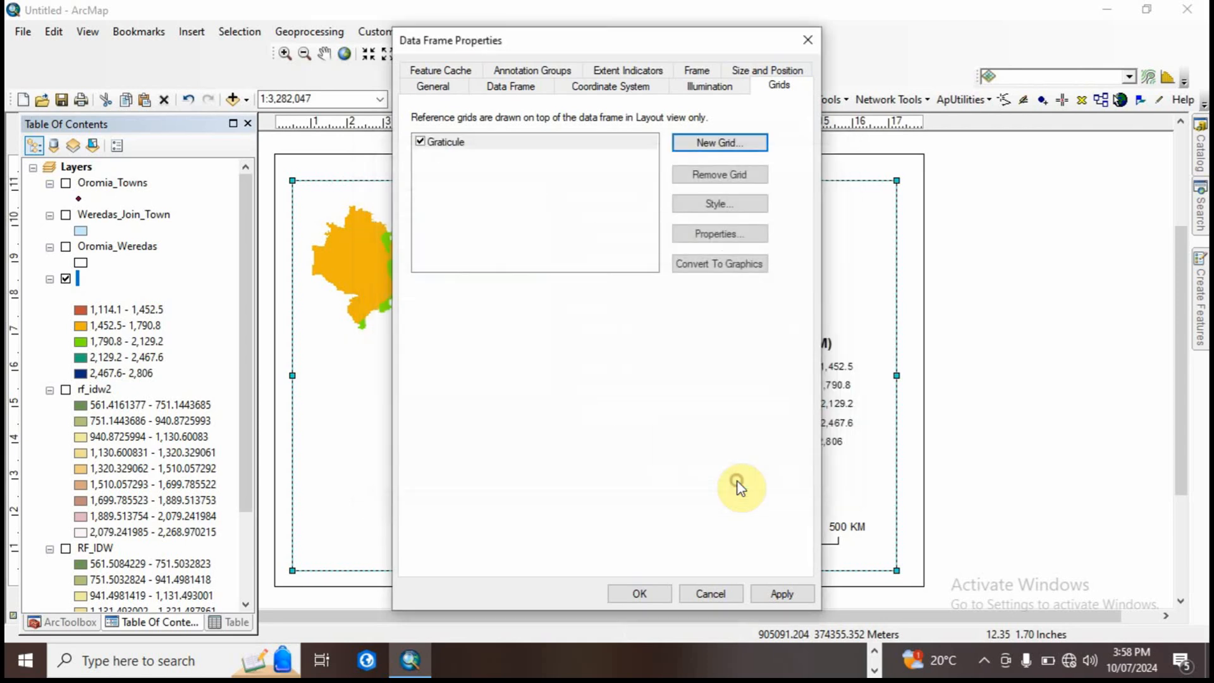
# Step: Make the graticule's left and right labels vertical, set it to show no lines or ticks, and apply it to the data frame
pyautogui.click(721, 234)
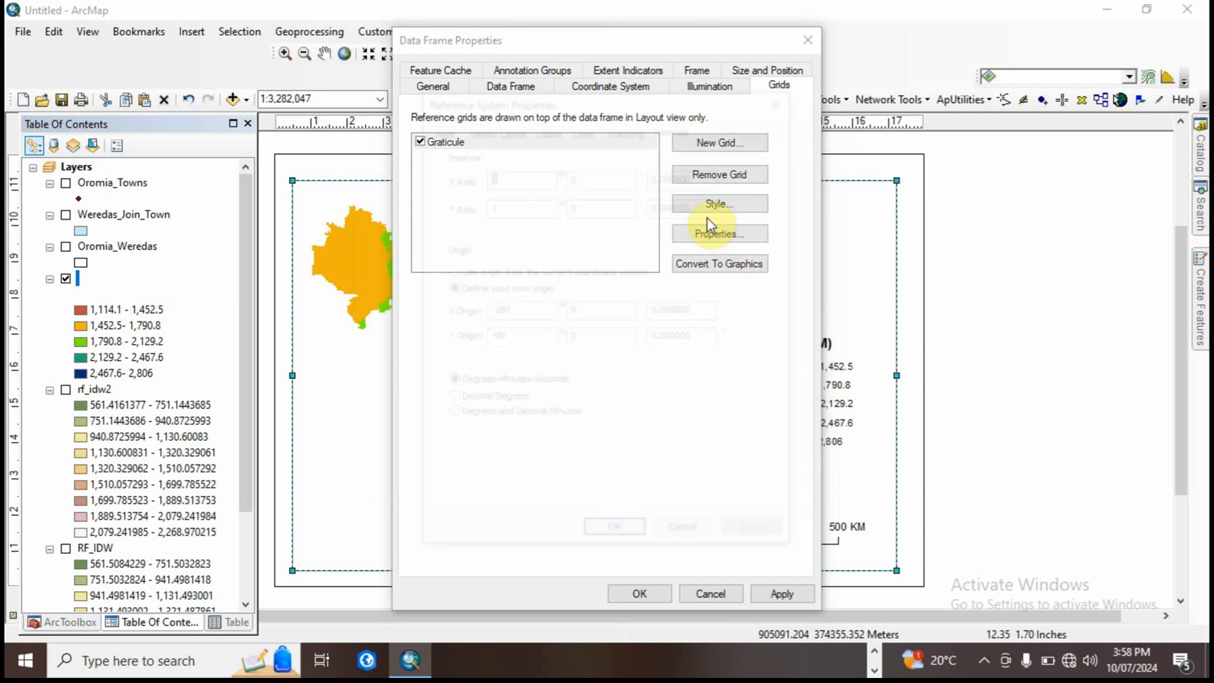
pyautogui.doubleClick(517, 177)
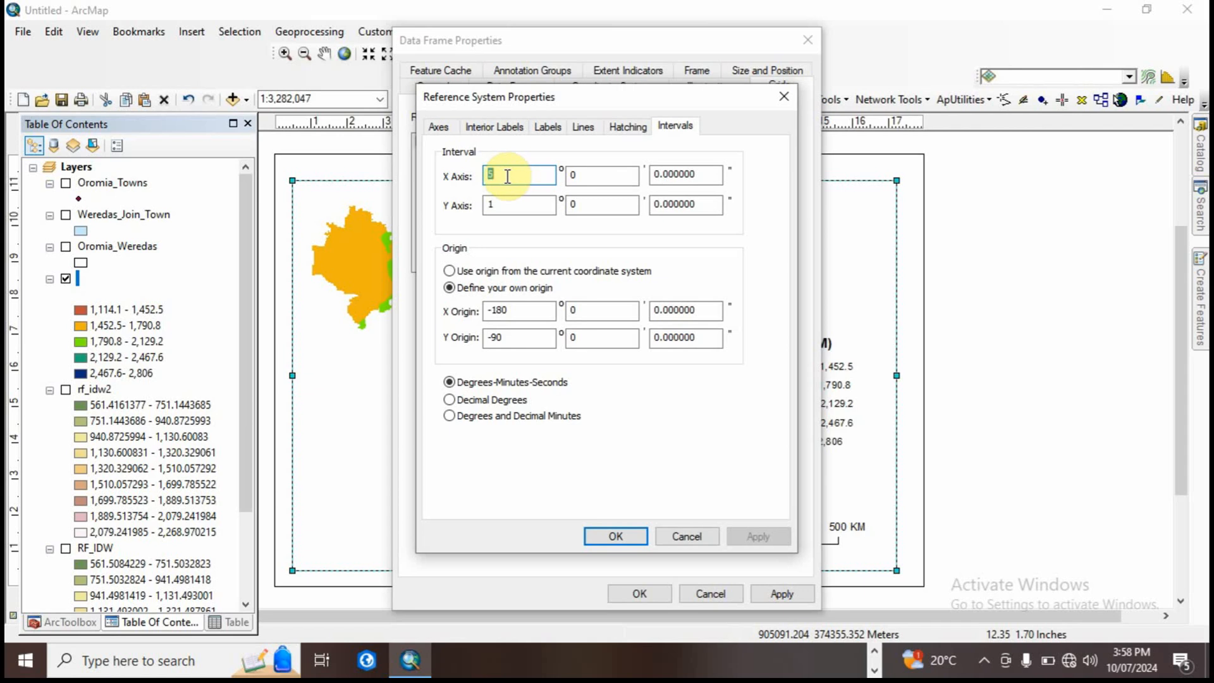
pyautogui.click(439, 125)
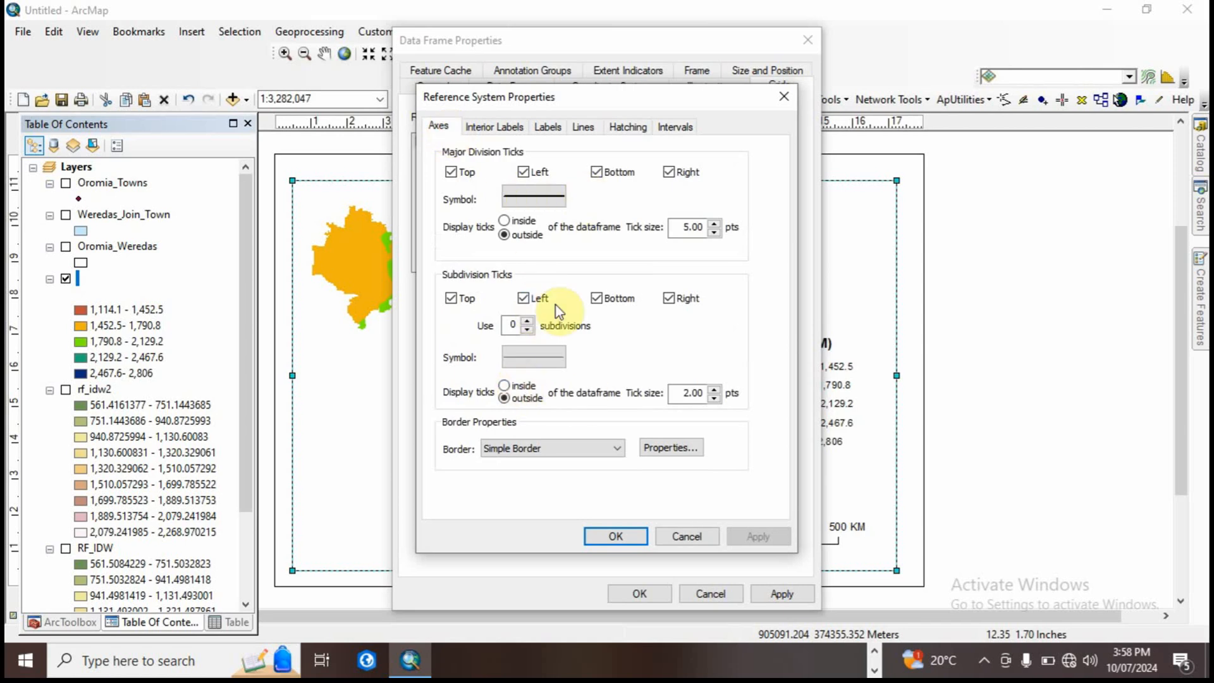
pyautogui.click(496, 128)
pyautogui.click(550, 127)
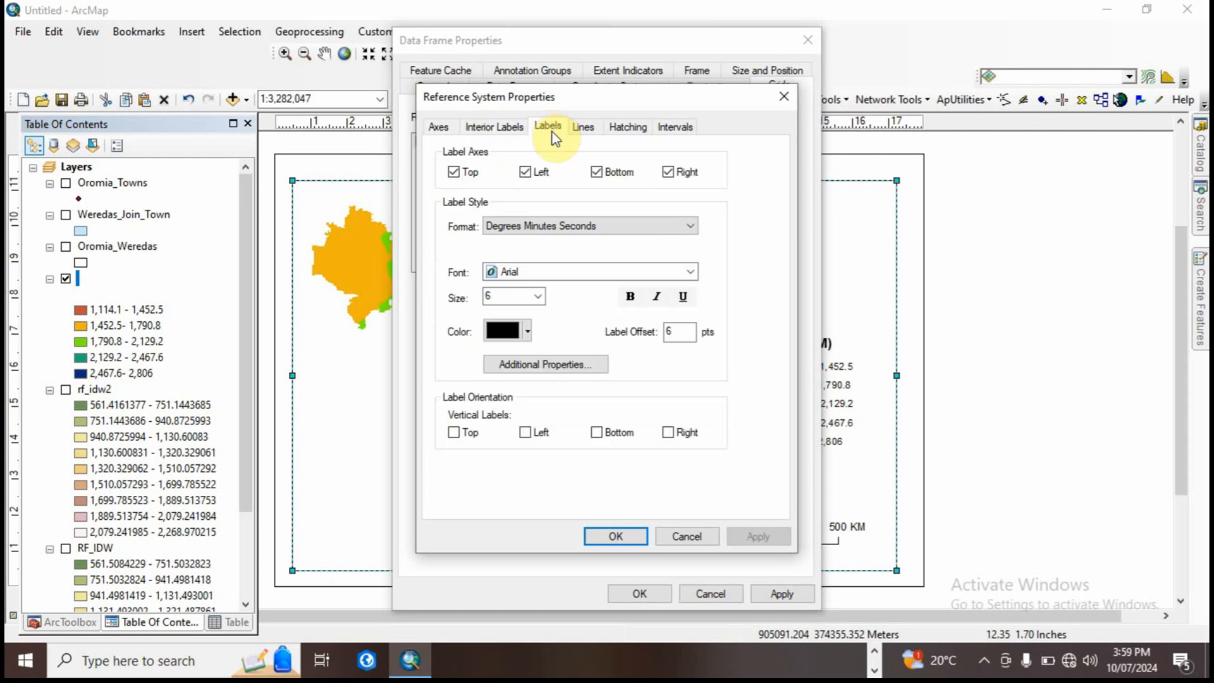
pyautogui.click(526, 432)
pyautogui.click(669, 433)
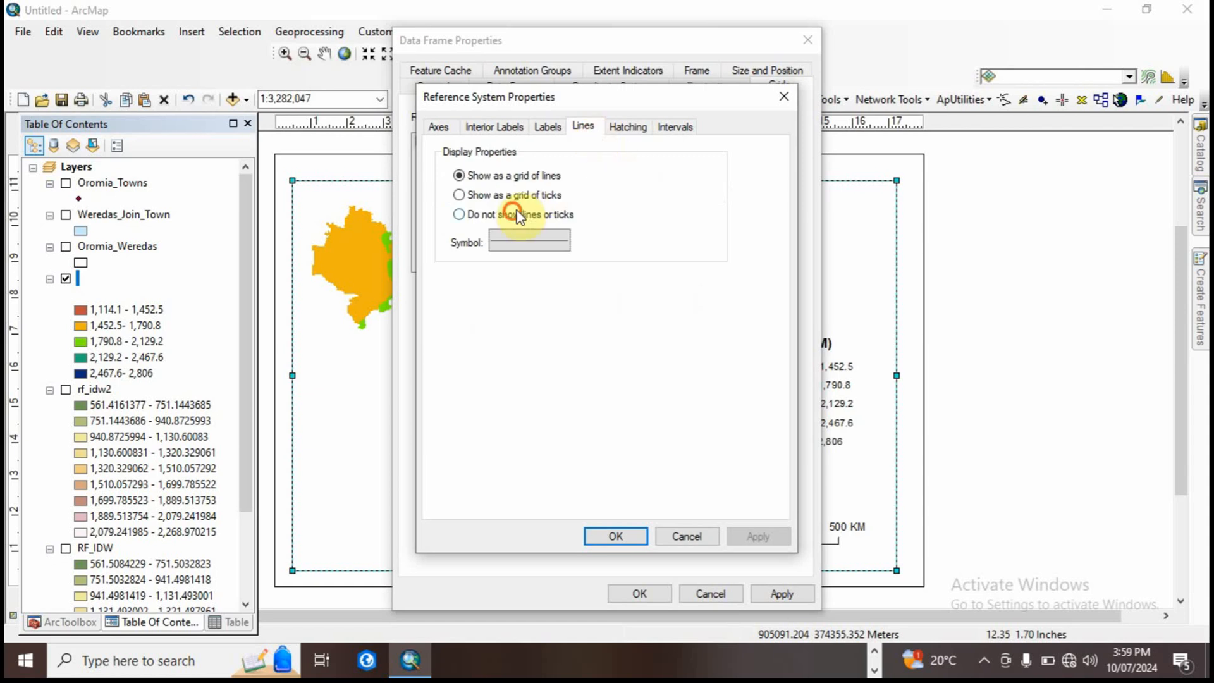
pyautogui.click(533, 213)
pyautogui.click(674, 126)
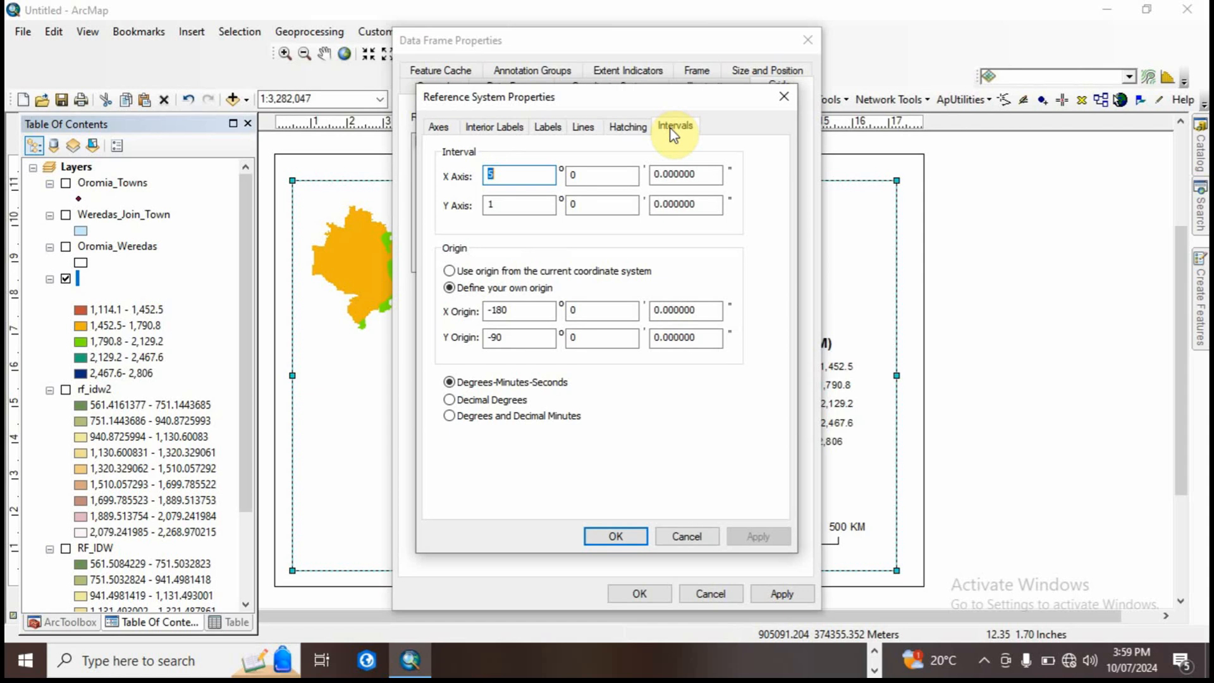
pyautogui.click(616, 536)
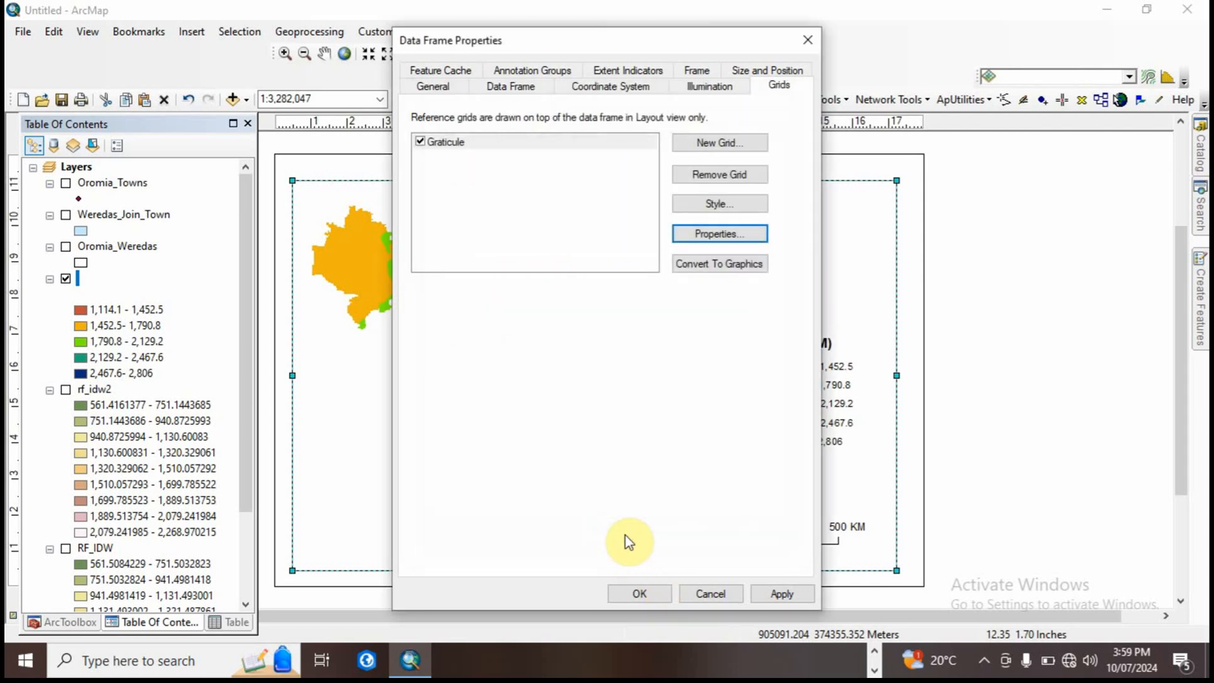
pyautogui.click(778, 593)
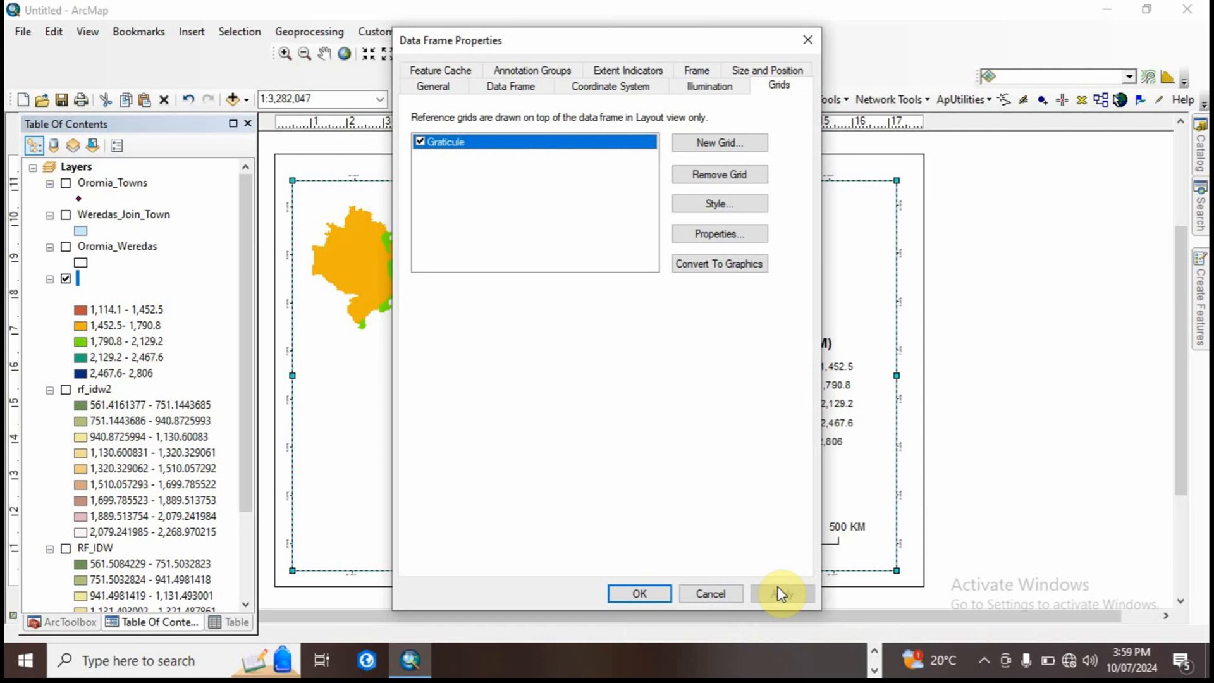
# Step: Set the graticule's label size to 12 and apply it to the data frame
pyautogui.moveTo(635, 39); pyautogui.dragTo(613, 87)
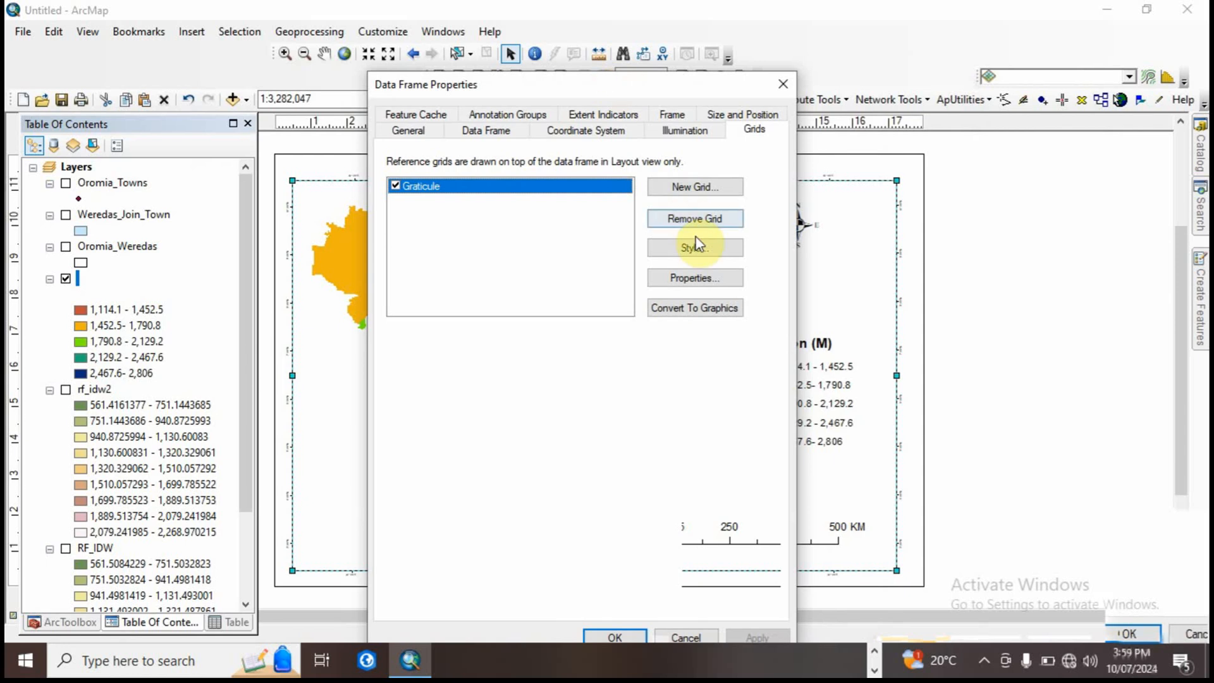
pyautogui.click(692, 286)
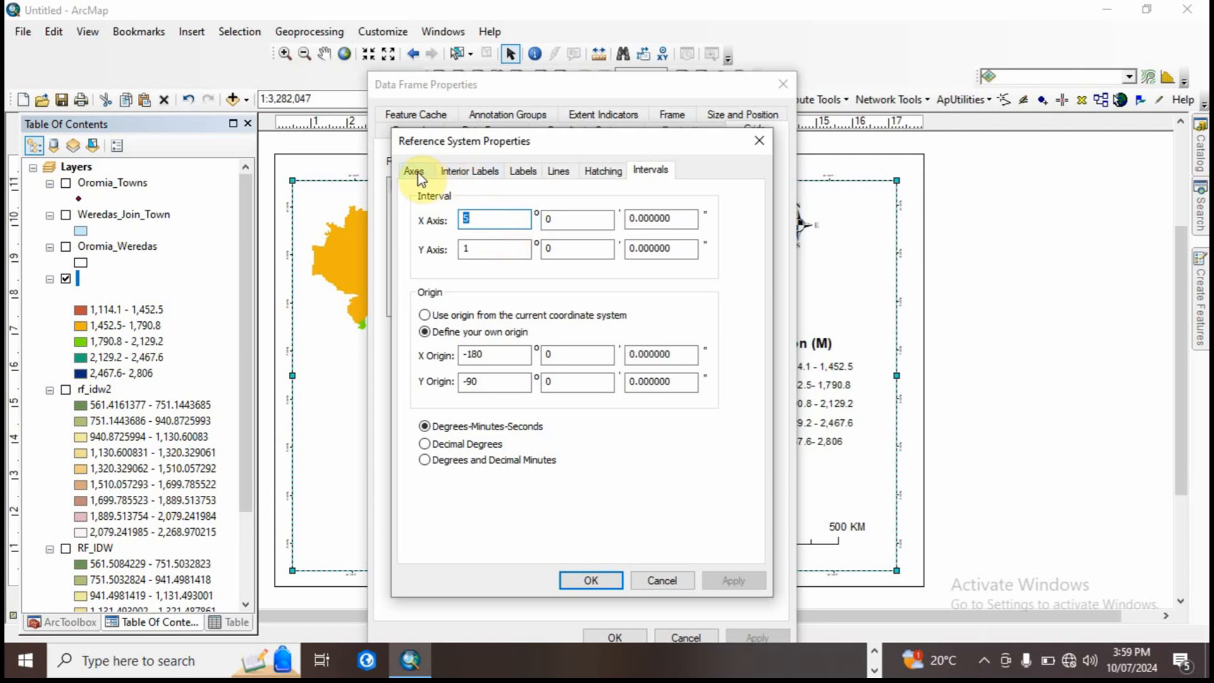
pyautogui.click(523, 172)
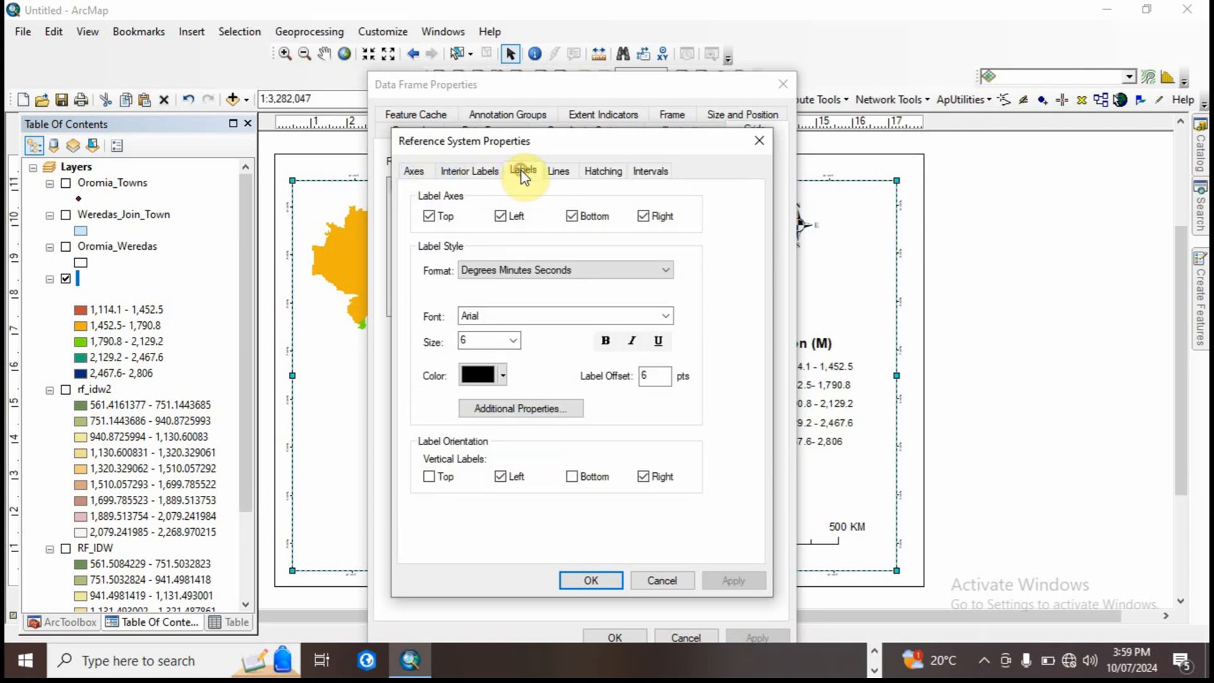
pyautogui.click(513, 341)
pyautogui.click(481, 425)
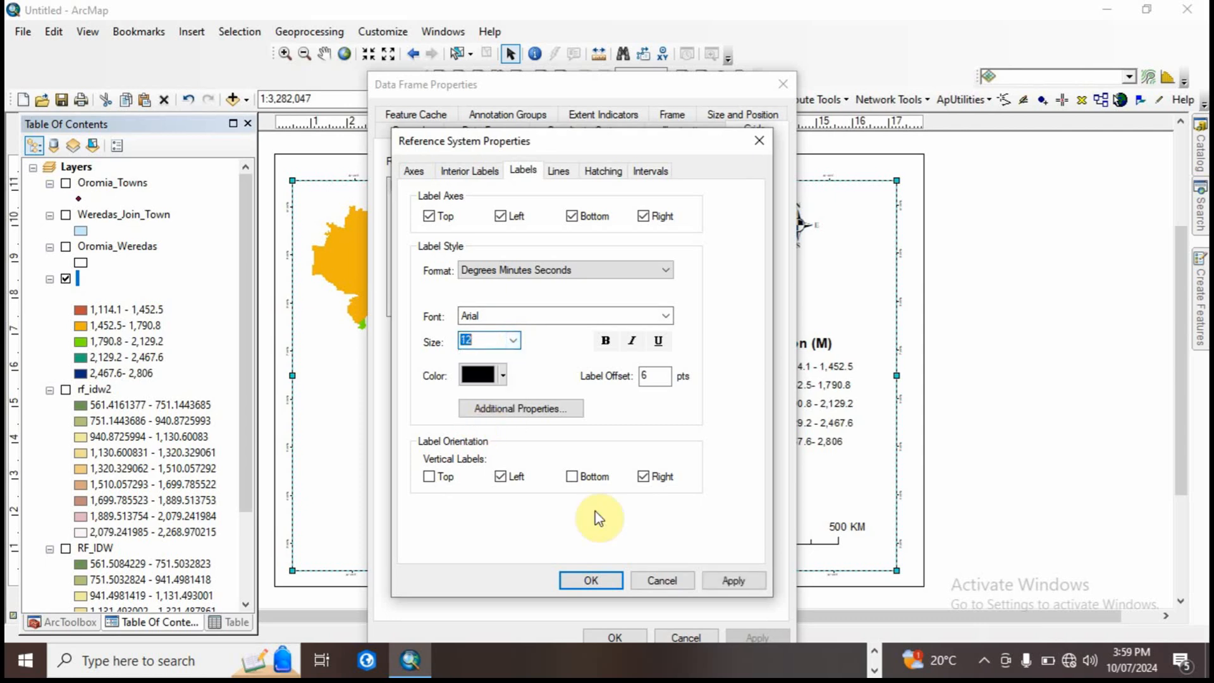
pyautogui.click(732, 580)
pyautogui.click(611, 580)
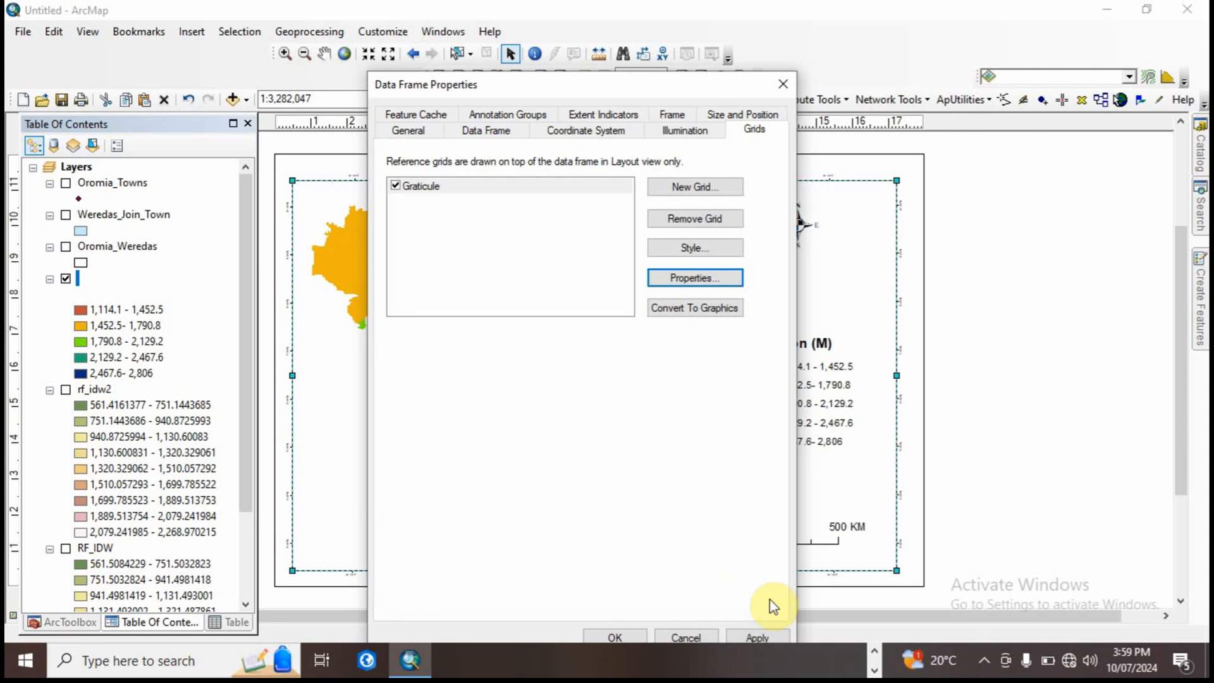
pyautogui.click(763, 638)
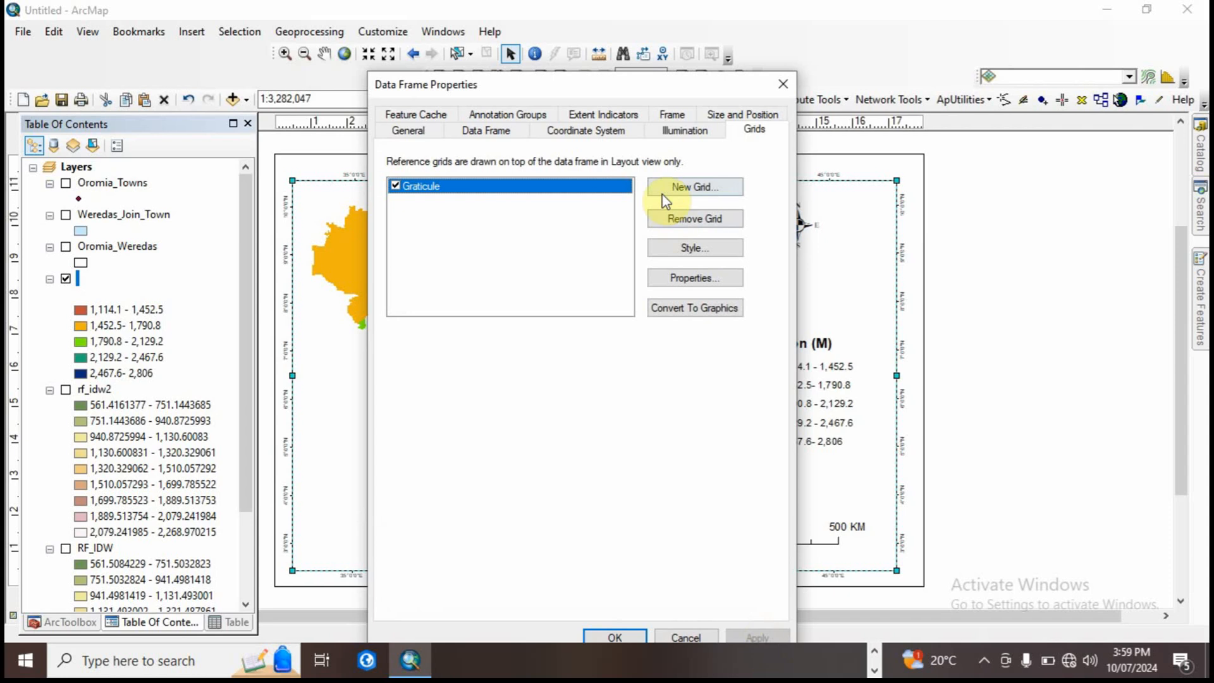
# Step: Turn off the graticule's bottom and right axis labels and set the label size to 14
pyautogui.moveTo(611, 93); pyautogui.dragTo(561, 115)
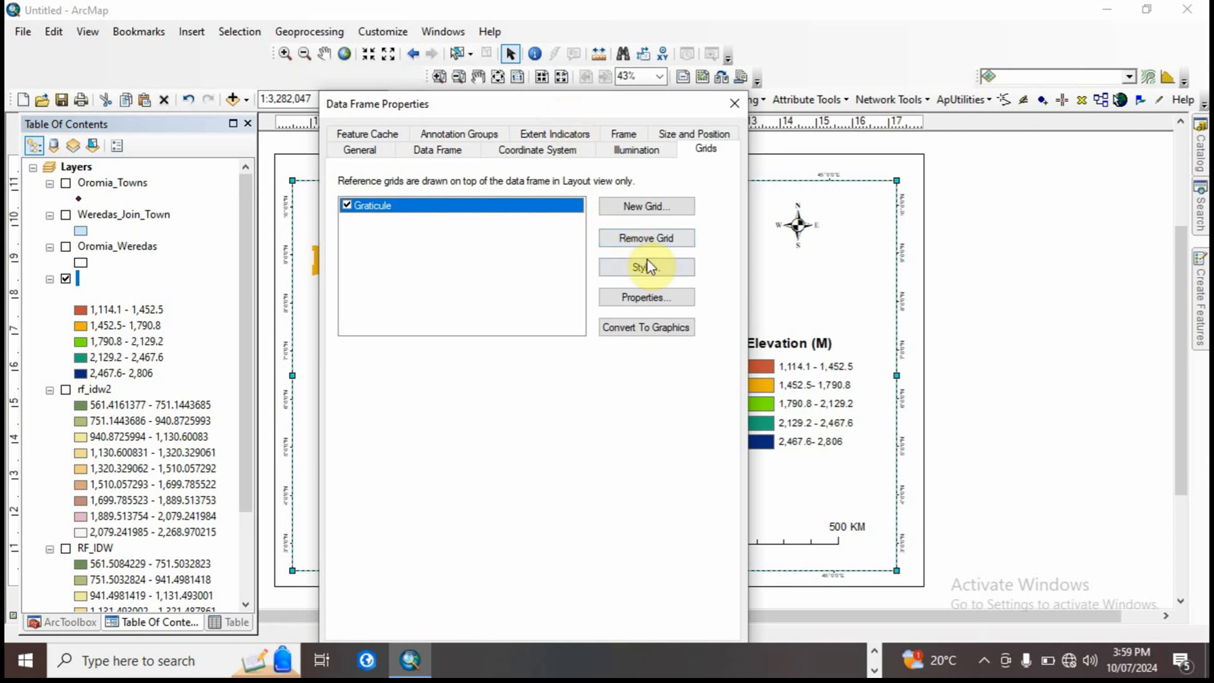
pyautogui.click(644, 298)
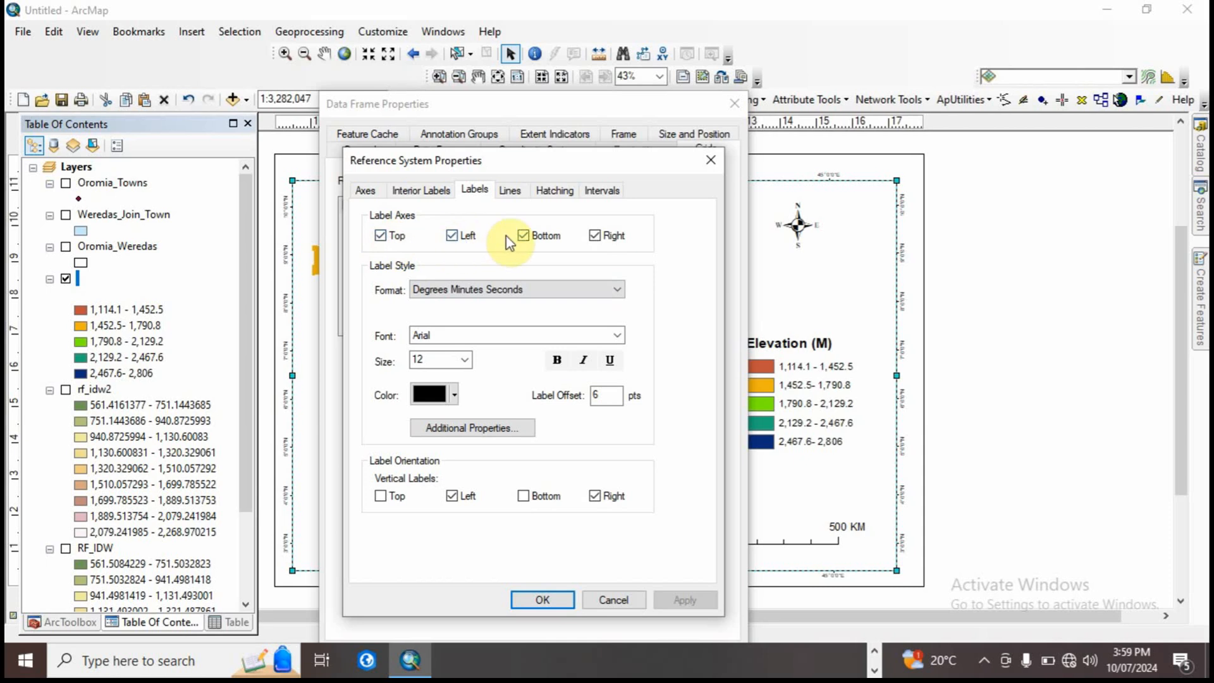
pyautogui.click(524, 235)
pyautogui.click(598, 237)
pyautogui.click(465, 361)
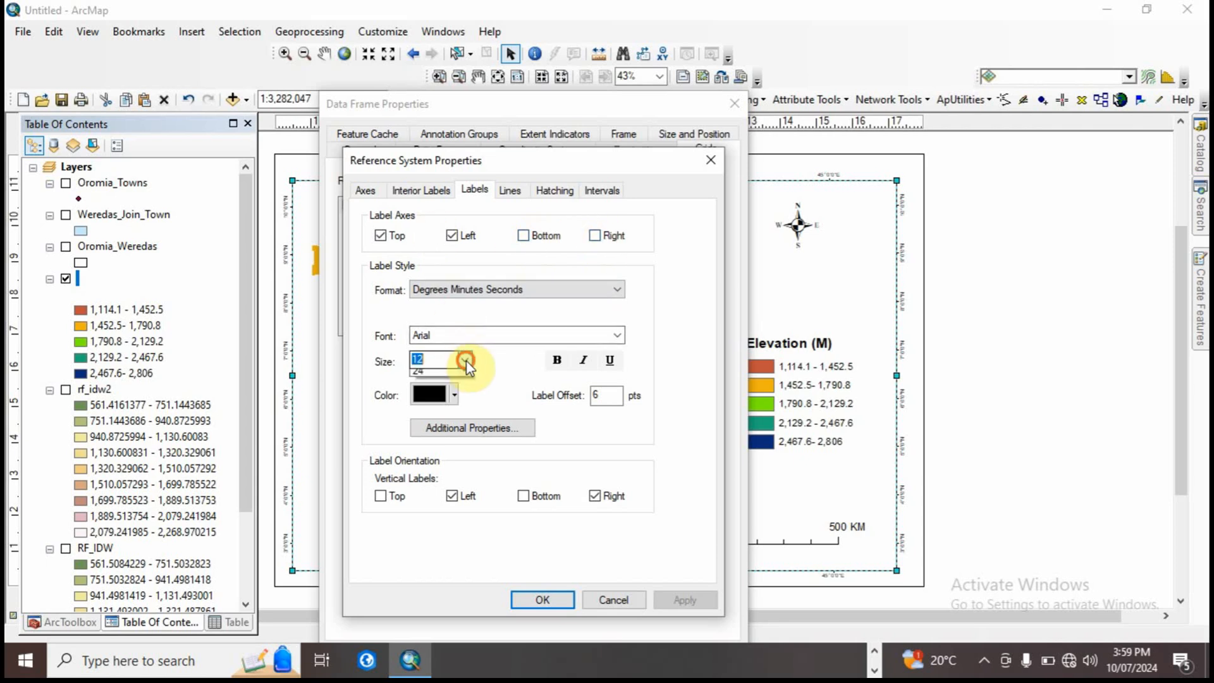
pyautogui.click(447, 393)
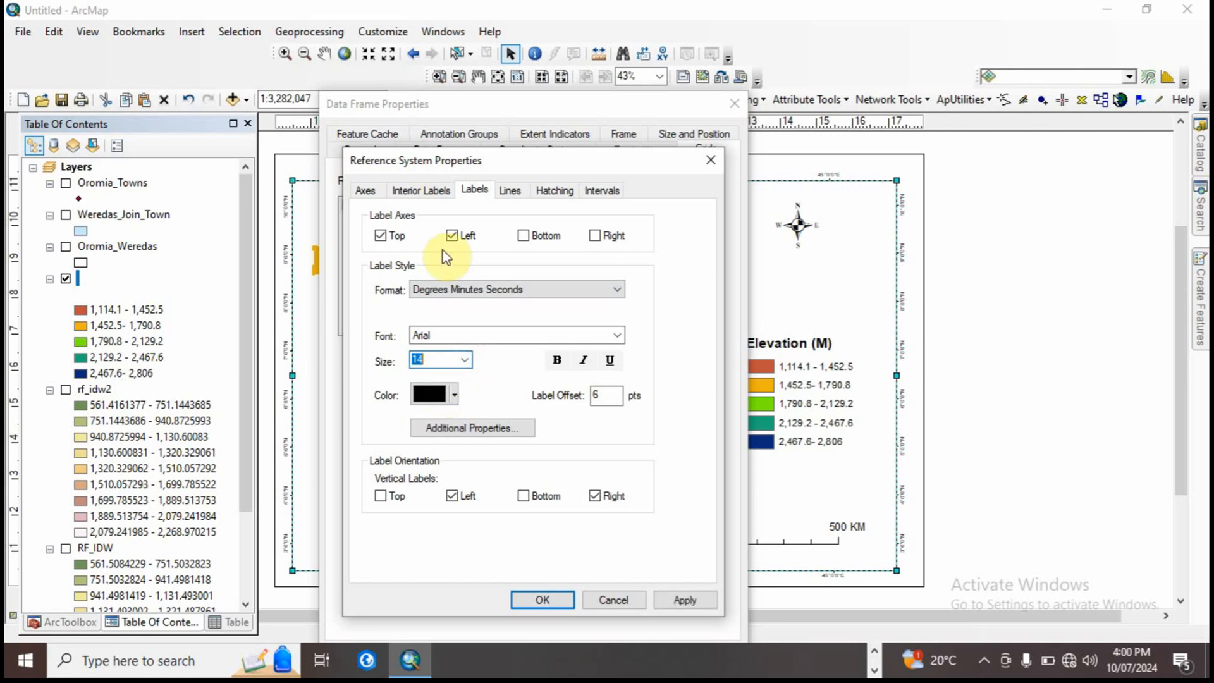
# Step: Turn off the graticule's major division and subdivision ticks on the bottom and right axes
pyautogui.click(375, 191)
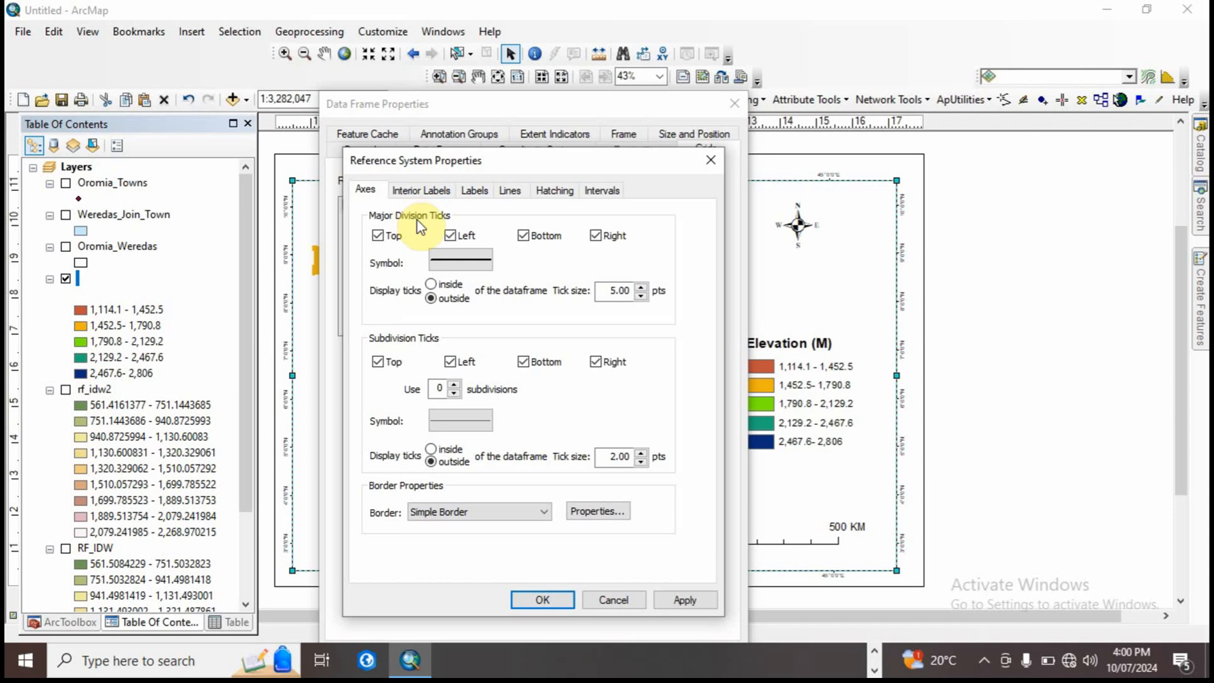
pyautogui.click(534, 238)
pyautogui.click(600, 237)
pyautogui.click(524, 362)
pyautogui.click(596, 362)
# Step: Set the graticule's X axis interval to 1 degree and accept the reference system properties
pyautogui.click(474, 190)
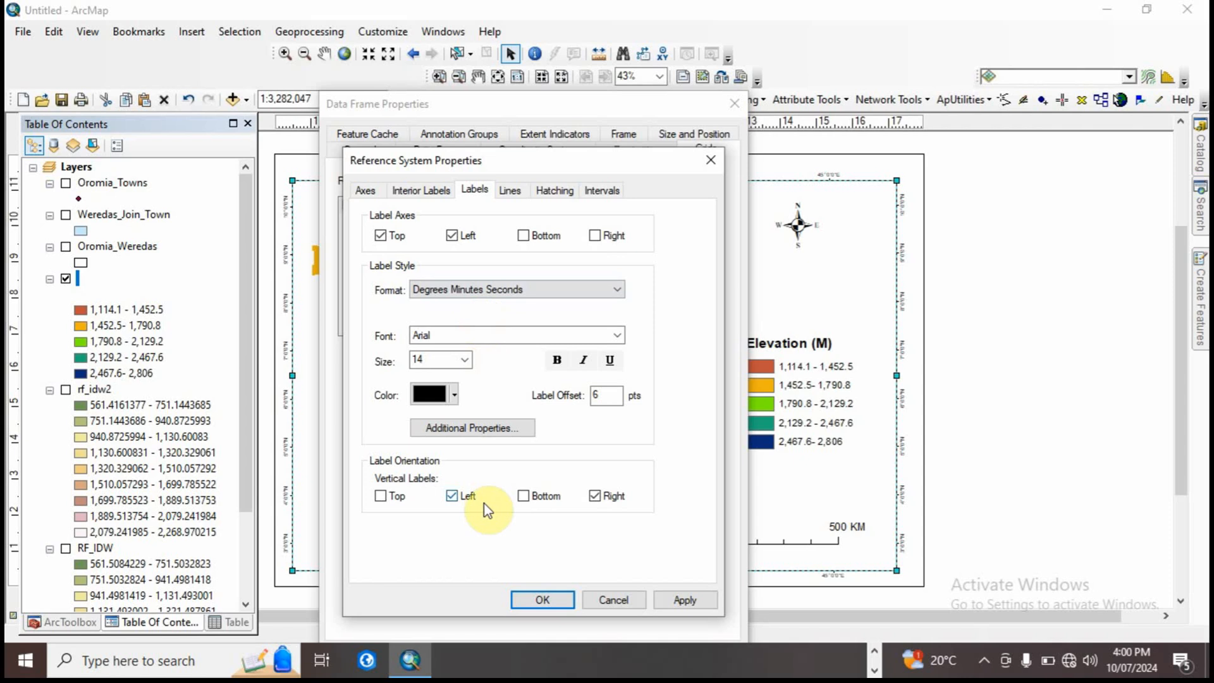
pyautogui.click(511, 190)
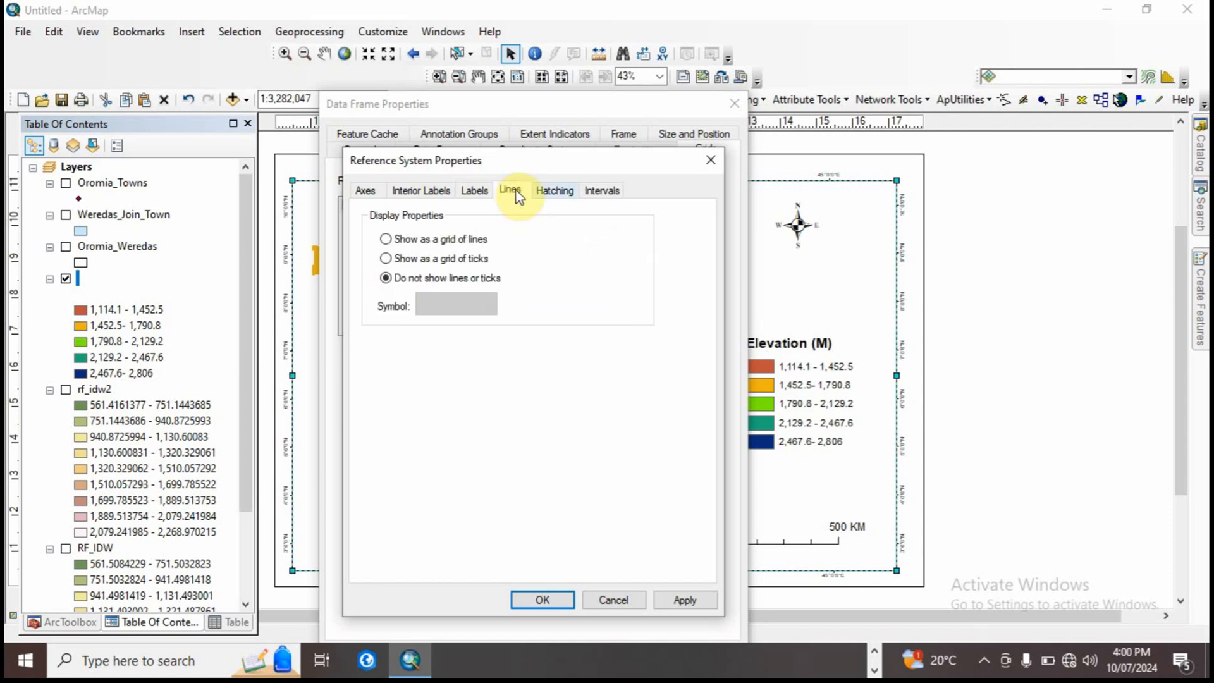
pyautogui.click(607, 192)
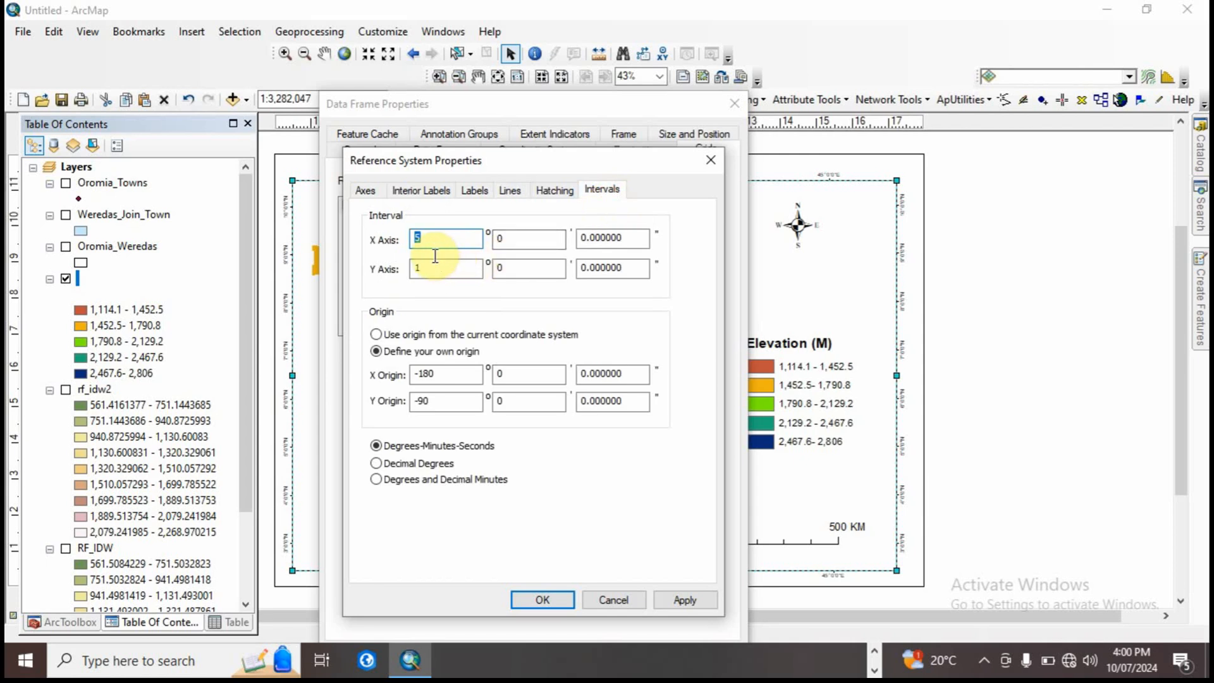
pyautogui.write('1')
pyautogui.click(543, 599)
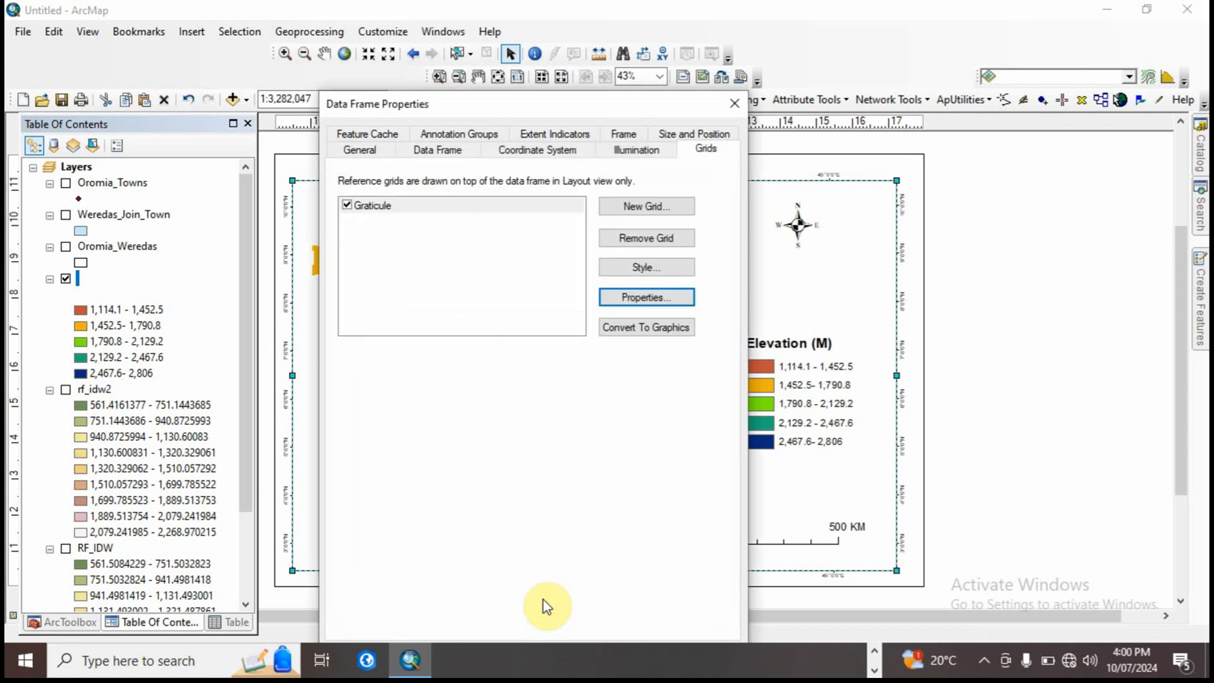
# Step: Apply the graticule changes to the data frame and narrow the frame slightly from its left edge
pyautogui.moveTo(560, 106); pyautogui.dragTo(553, 62)
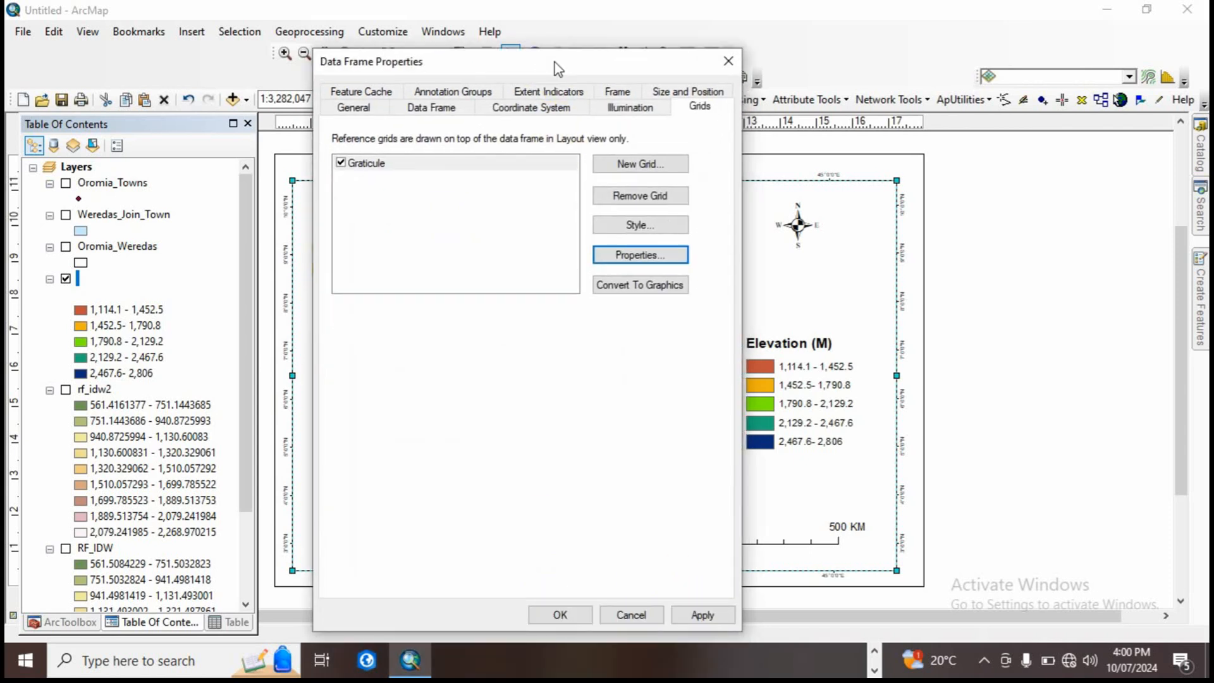
pyautogui.click(697, 613)
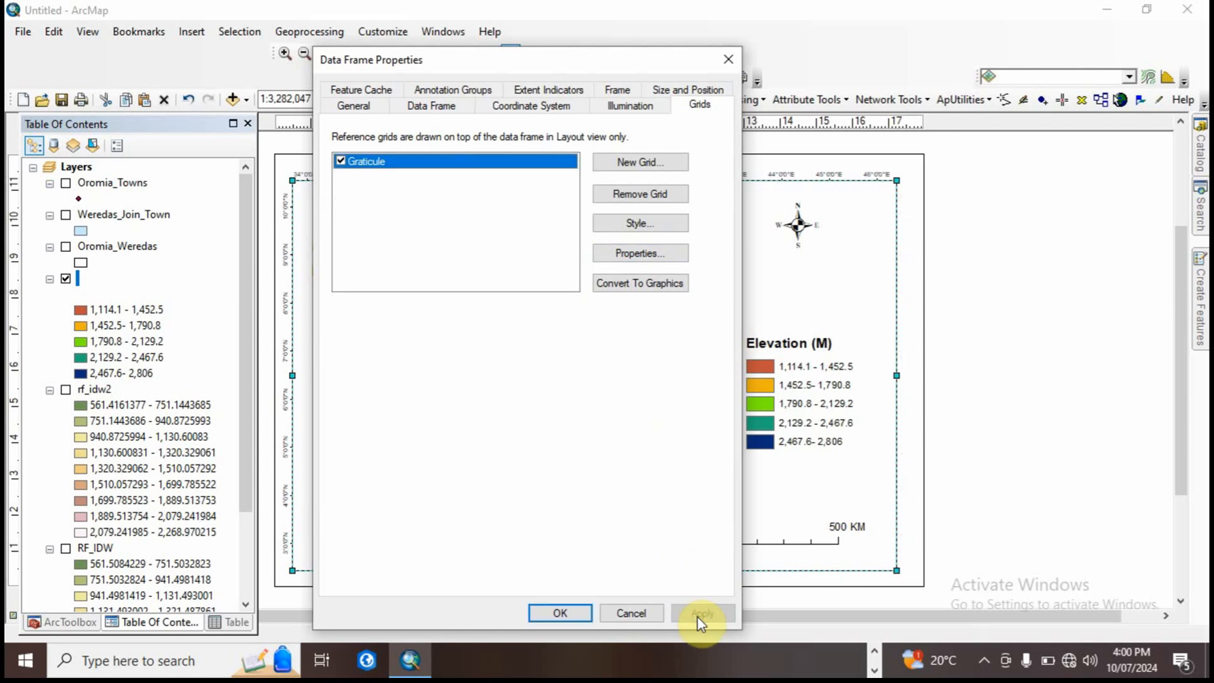
pyautogui.click(562, 613)
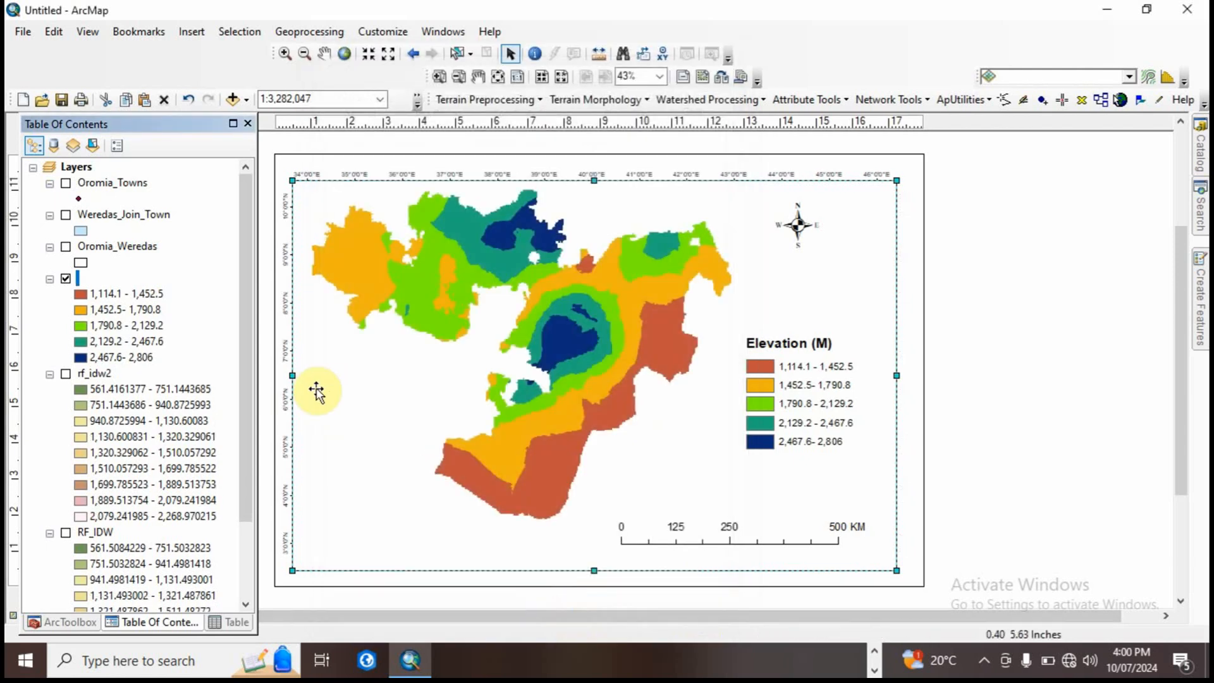
pyautogui.moveTo(291, 375); pyautogui.dragTo(308, 375)
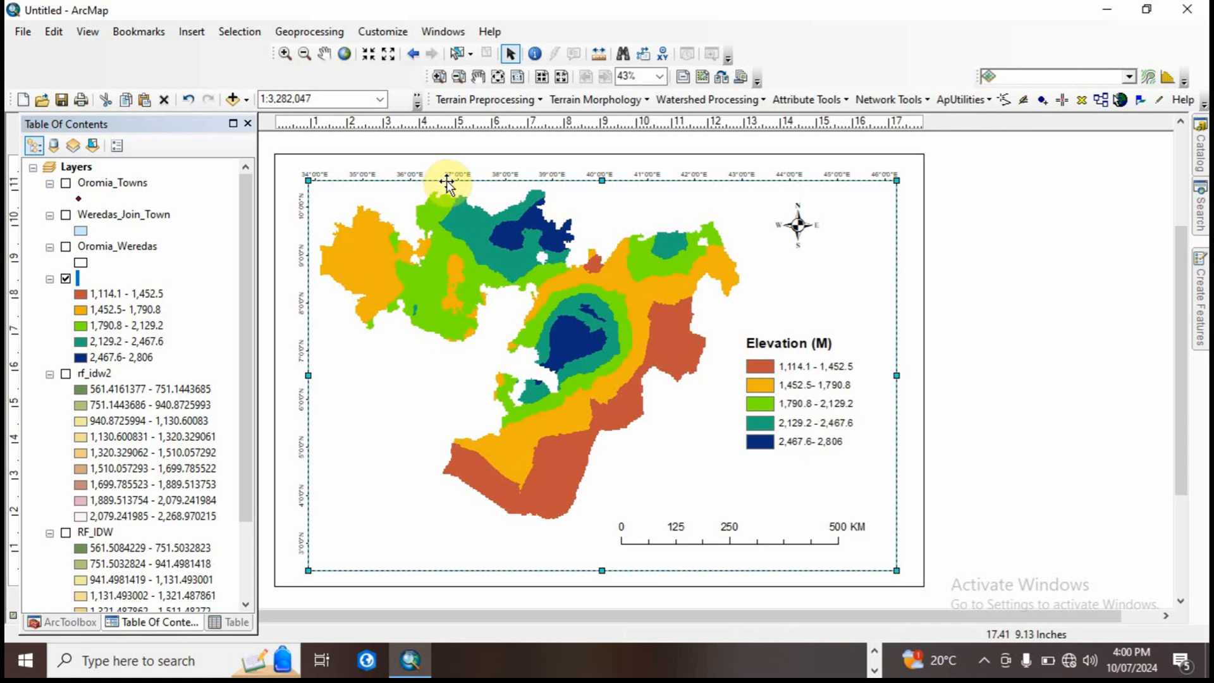
pyautogui.click(924, 286)
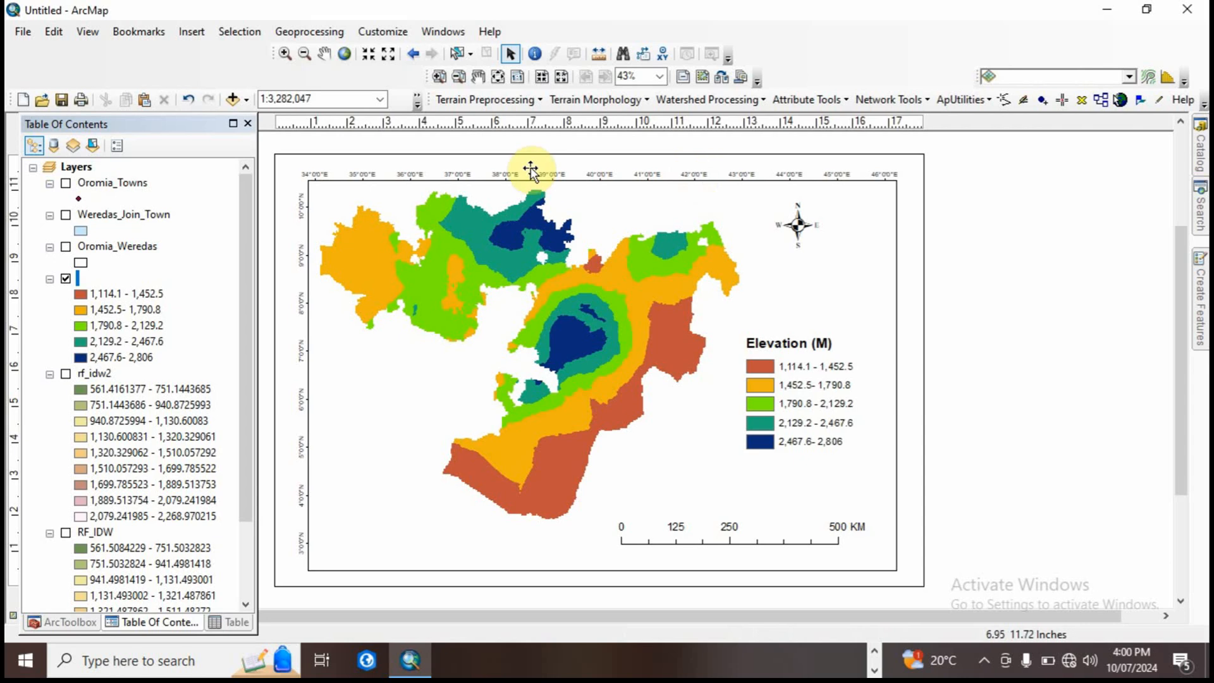
# Step: Set the graticule's label size to 16 in the reference system properties
pyautogui.click(327, 192)
pyautogui.rightClick(327, 192)
pyautogui.click(387, 514)
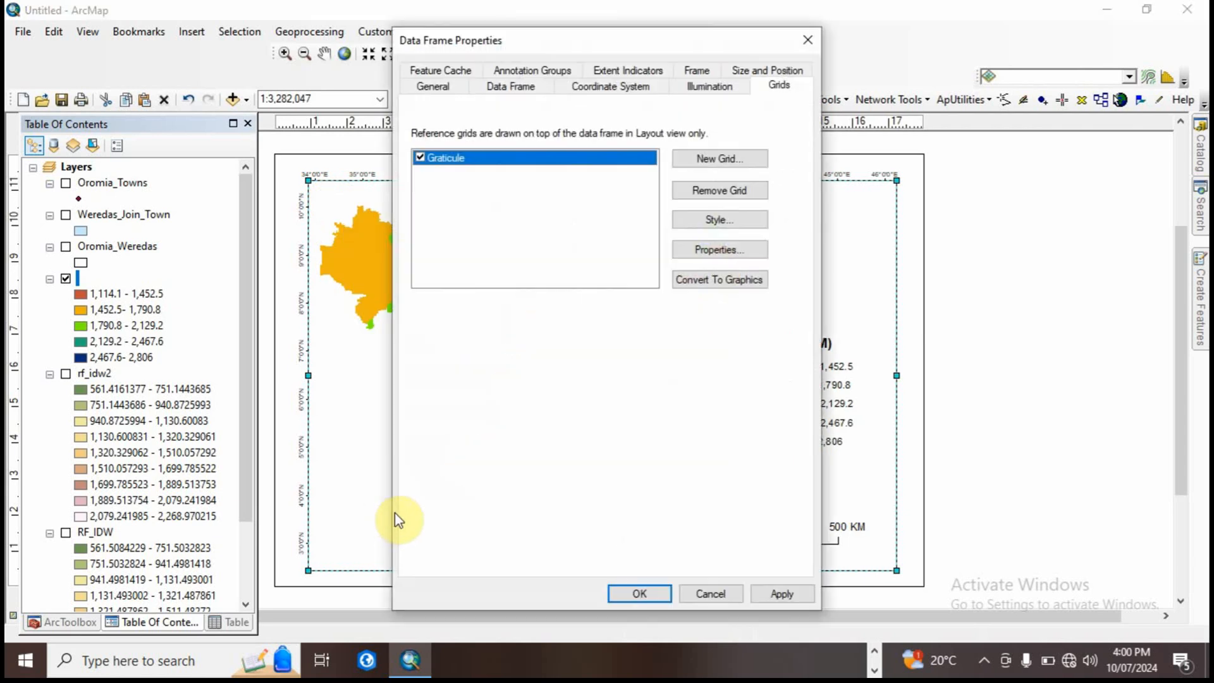
pyautogui.click(708, 253)
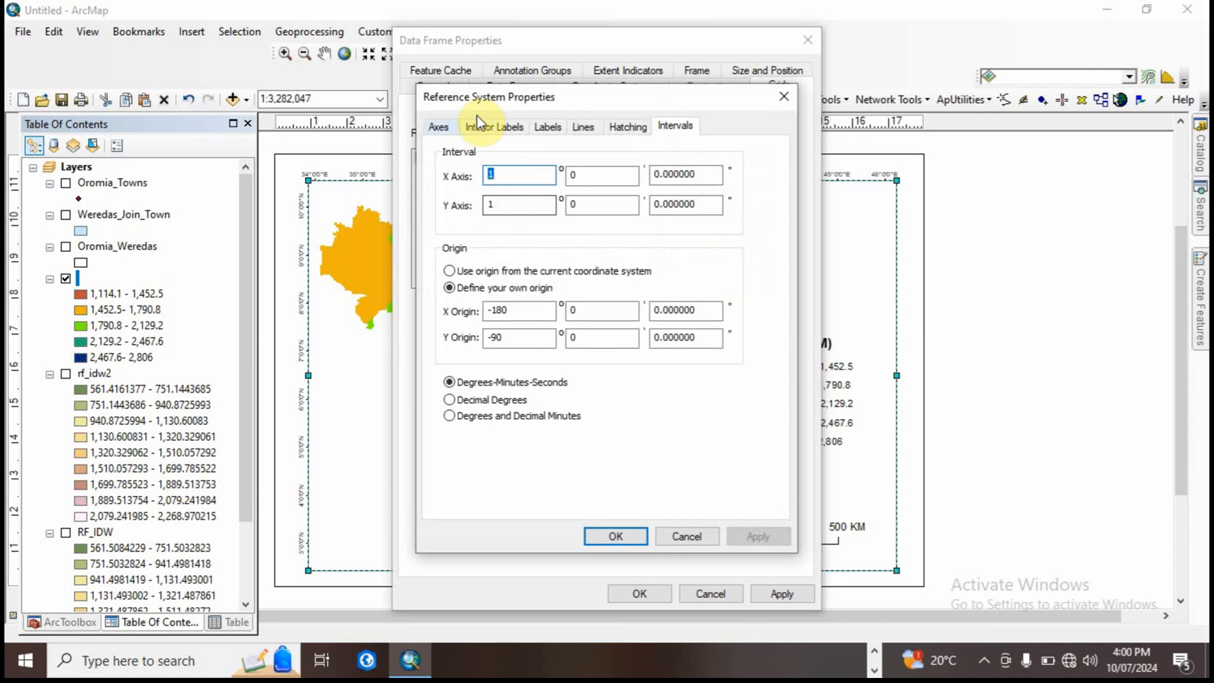
pyautogui.click(439, 128)
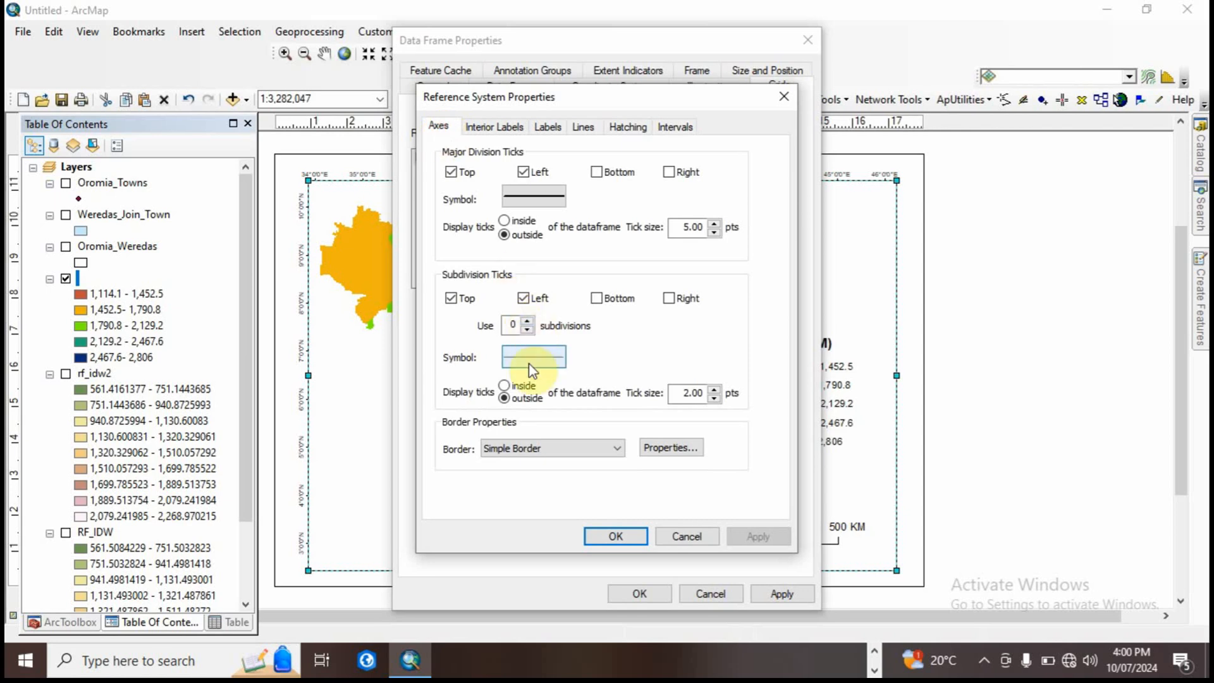
pyautogui.click(557, 125)
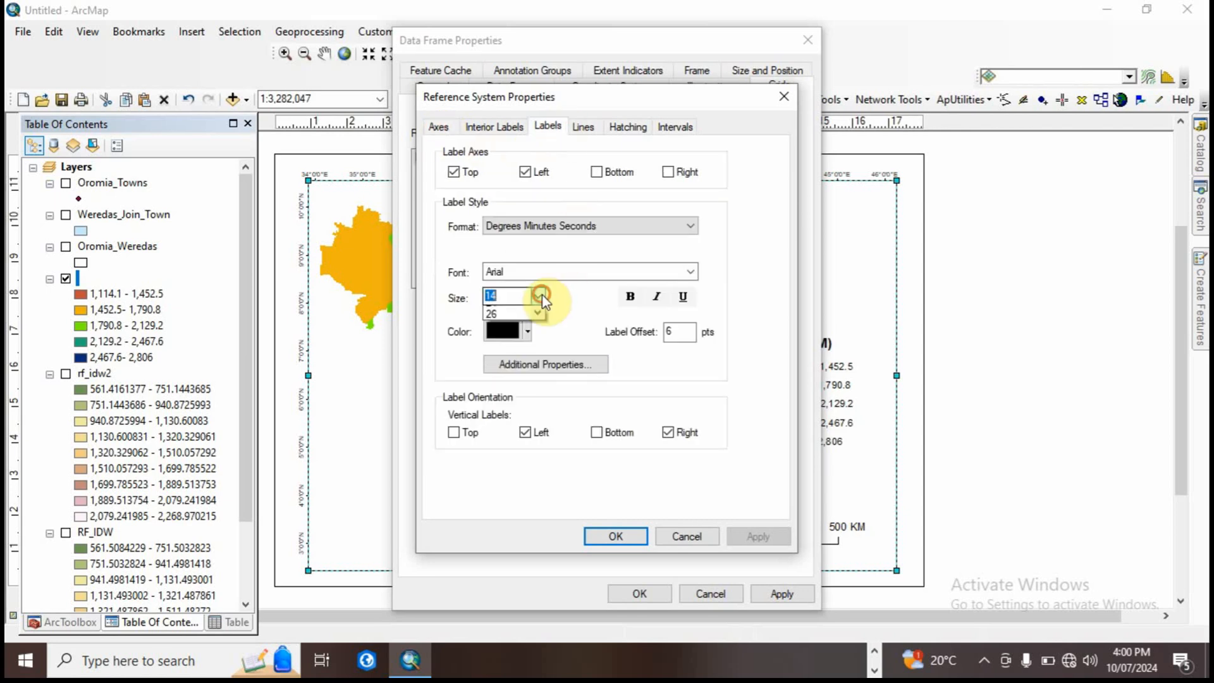
pyautogui.click(537, 295)
pyautogui.click(499, 324)
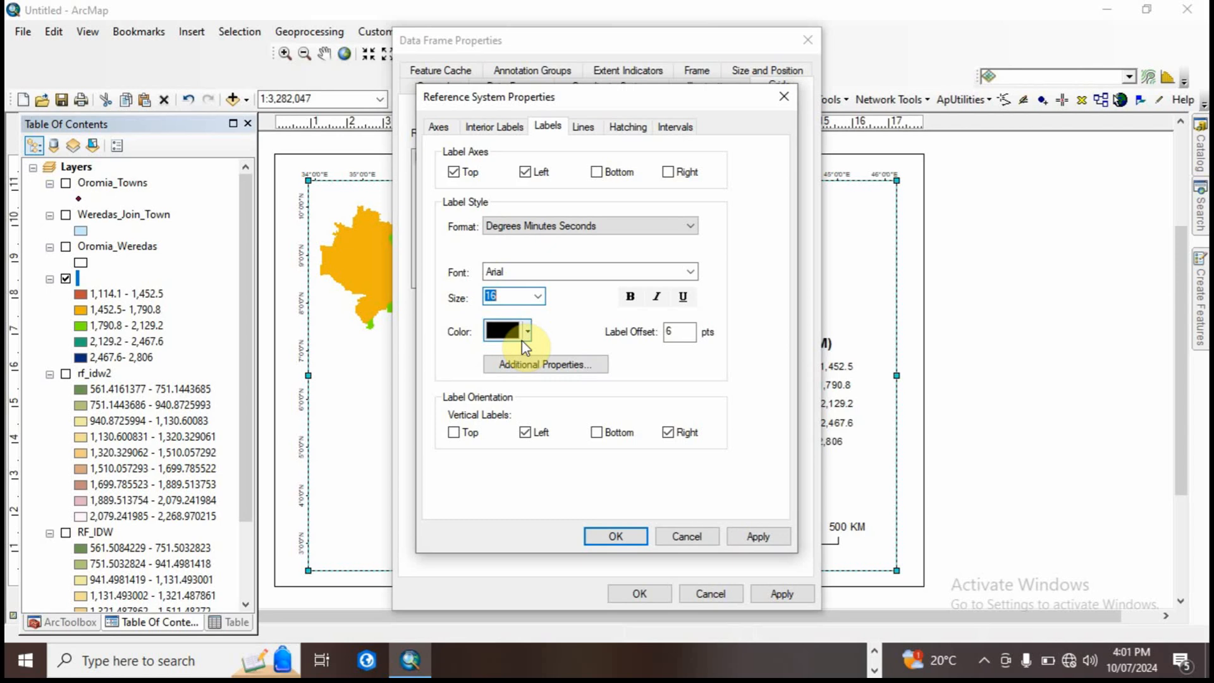
# Step: Change the graticule's label color to blue and accept the reference system and data frame properties
pyautogui.click(506, 330)
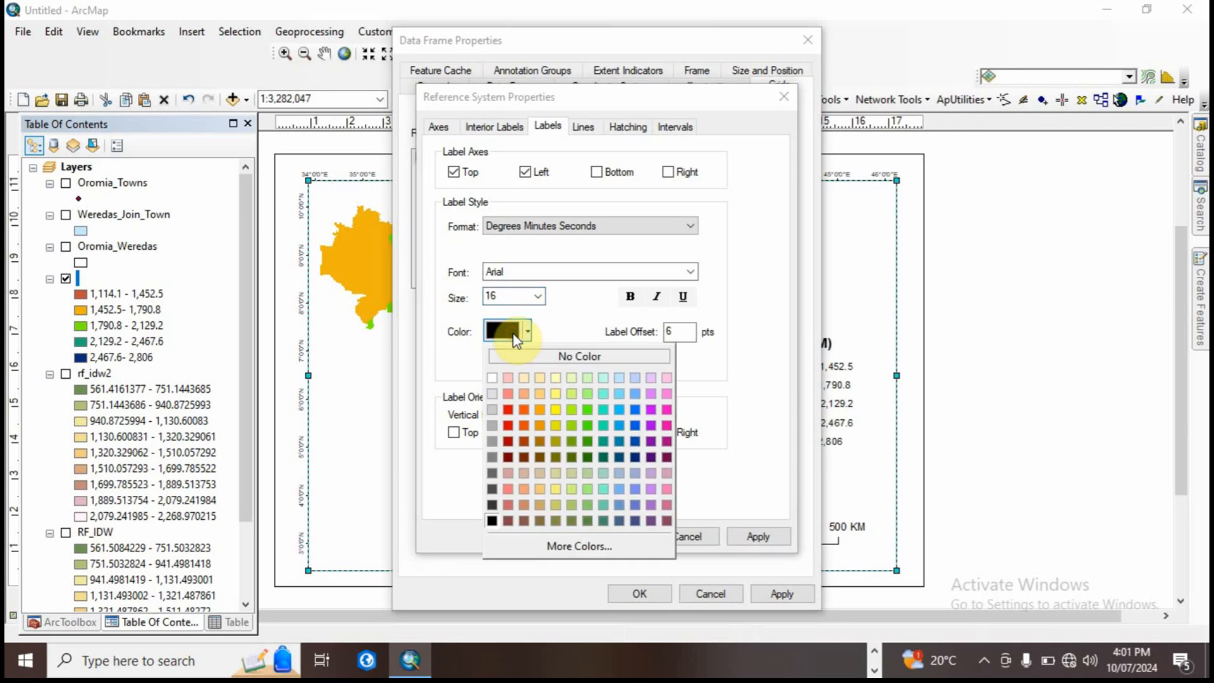
pyautogui.click(634, 409)
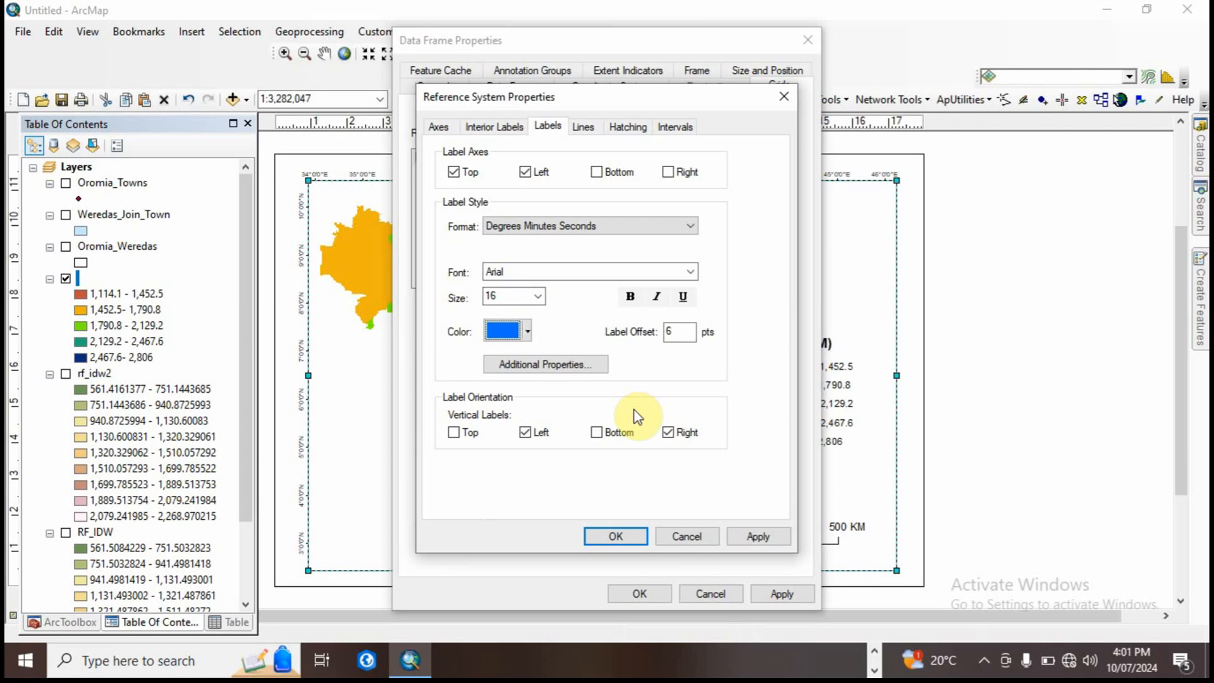
pyautogui.click(617, 534)
pyautogui.click(639, 593)
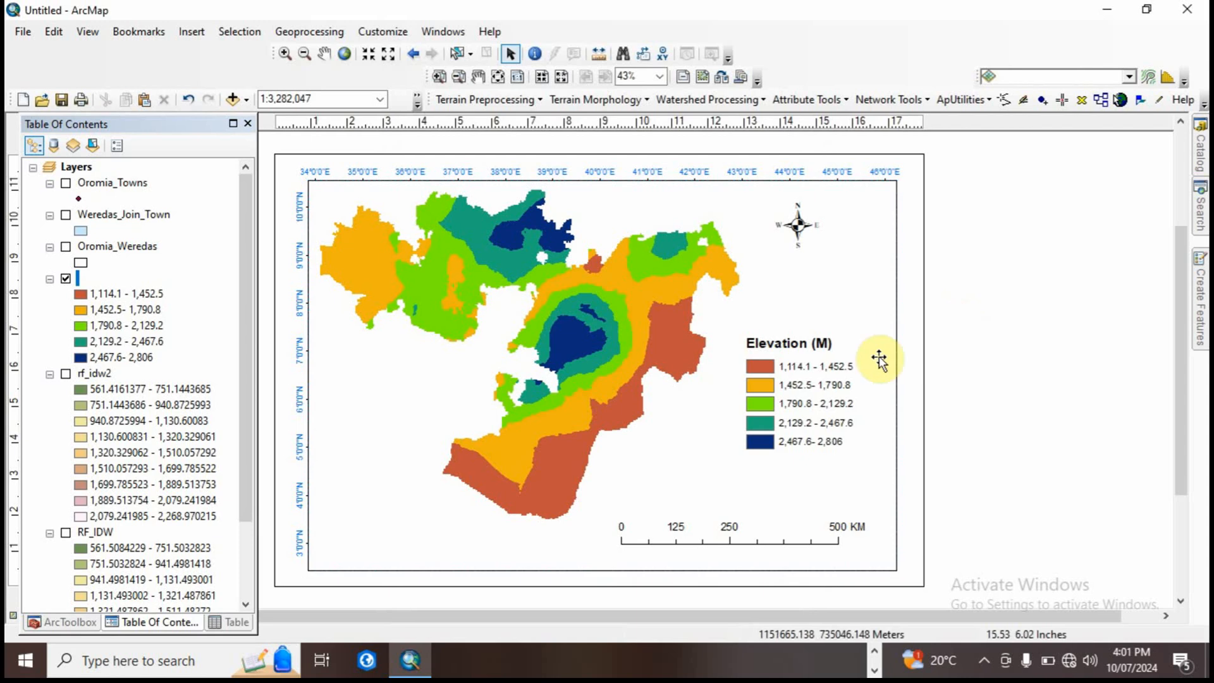
# Step: Enlarge the elevation legend slightly and shift it toward the data frame's right edge
pyautogui.click(794, 388)
pyautogui.moveTo(747, 335); pyautogui.dragTo(791, 351)
pyautogui.click(991, 382)
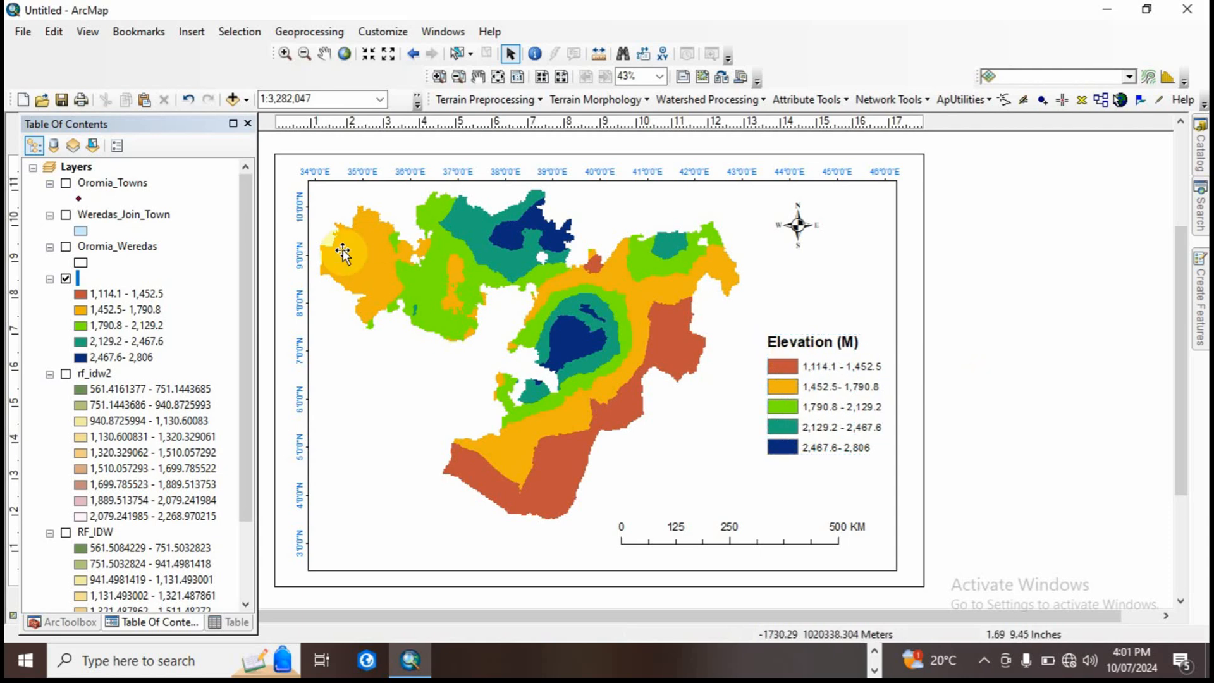
# Step: Insert a neatline around the selected data frame with a 1.5 Point border
pyautogui.click(322, 216)
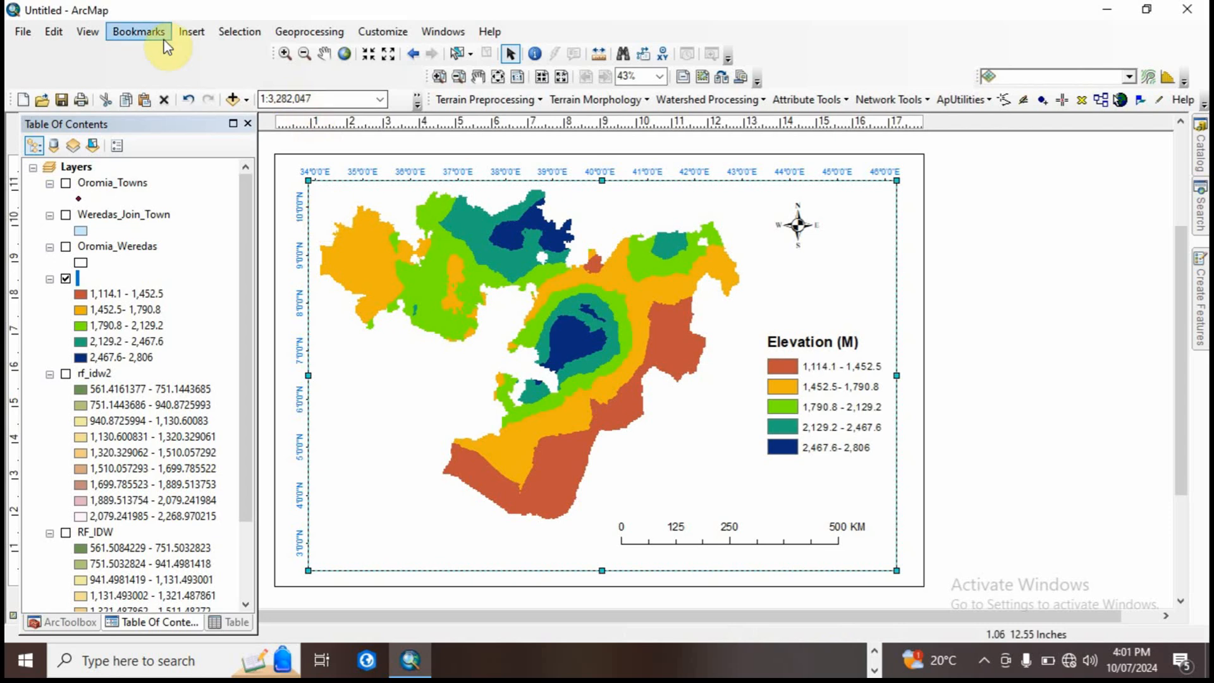
pyautogui.click(191, 32)
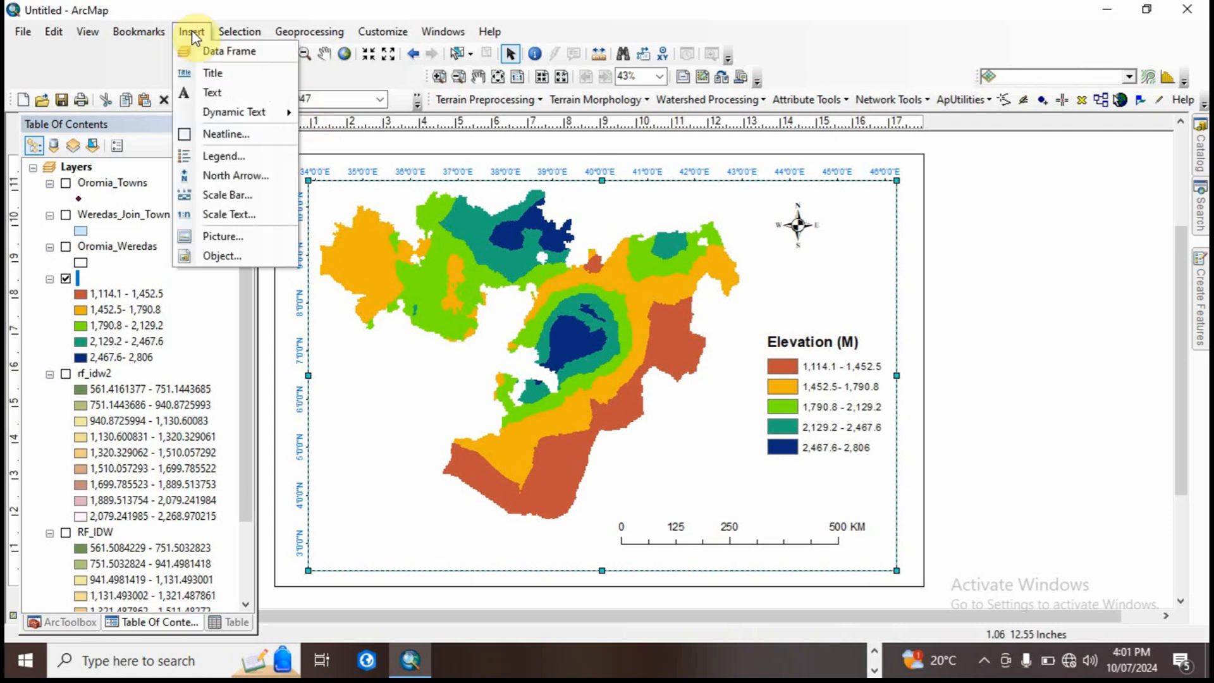
pyautogui.click(237, 134)
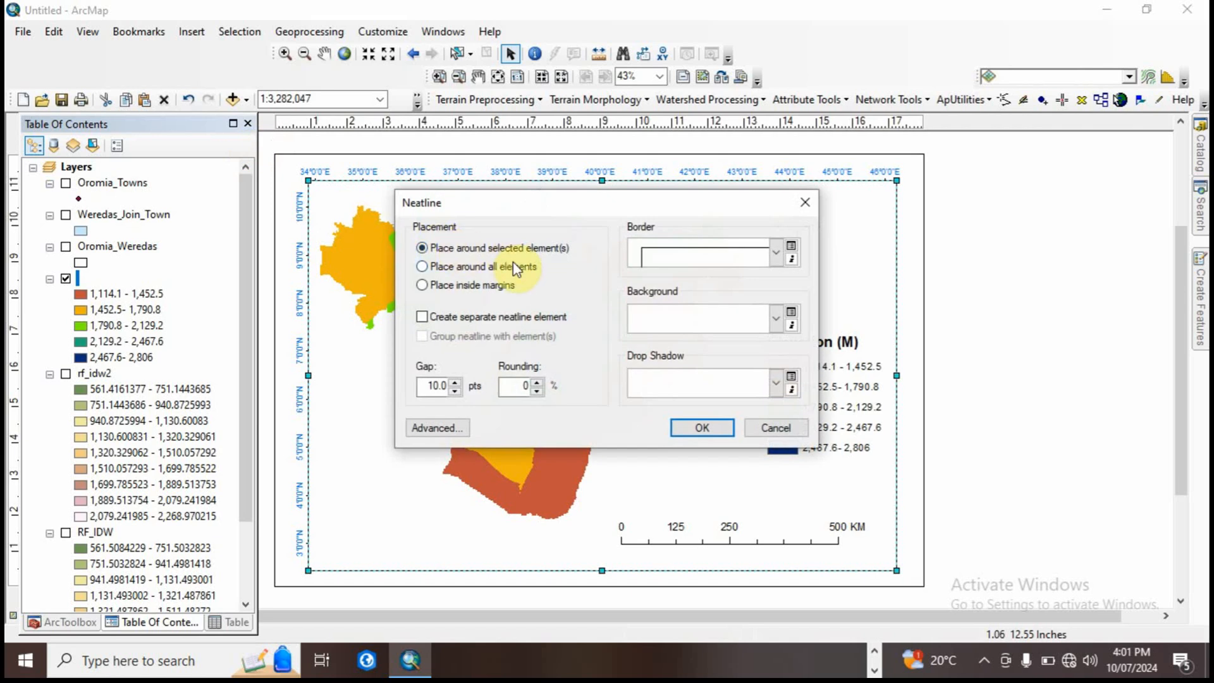
pyautogui.click(776, 254)
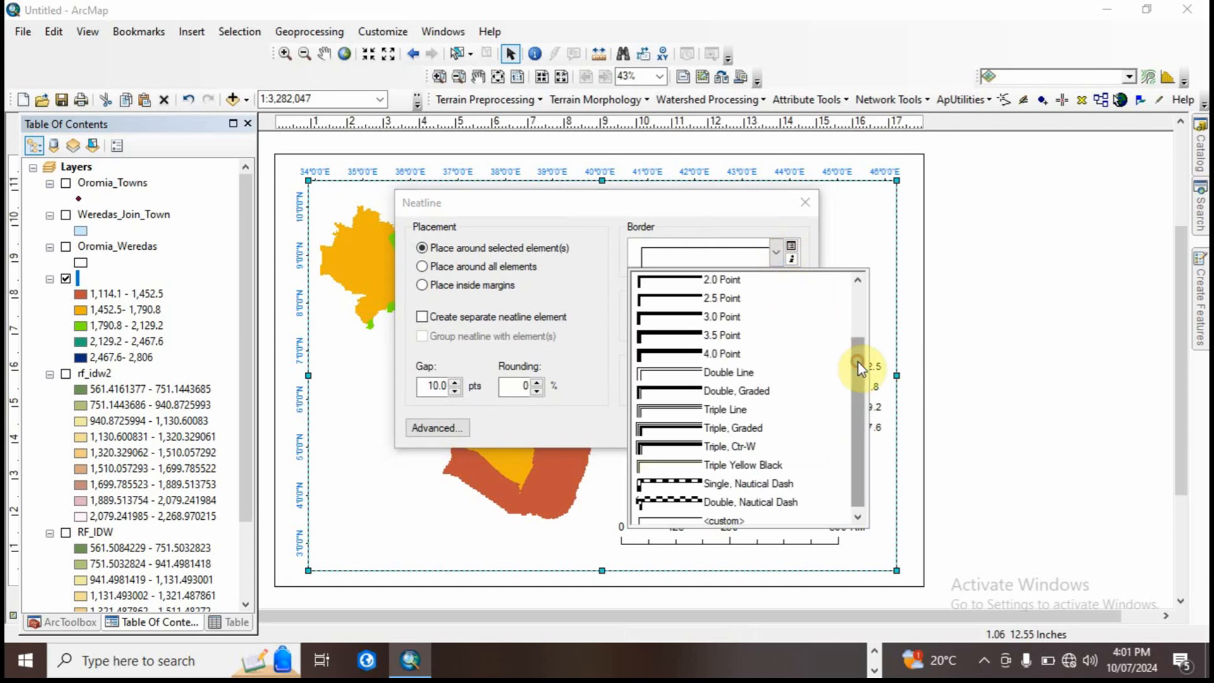
pyautogui.moveTo(859, 356); pyautogui.dragTo(855, 279)
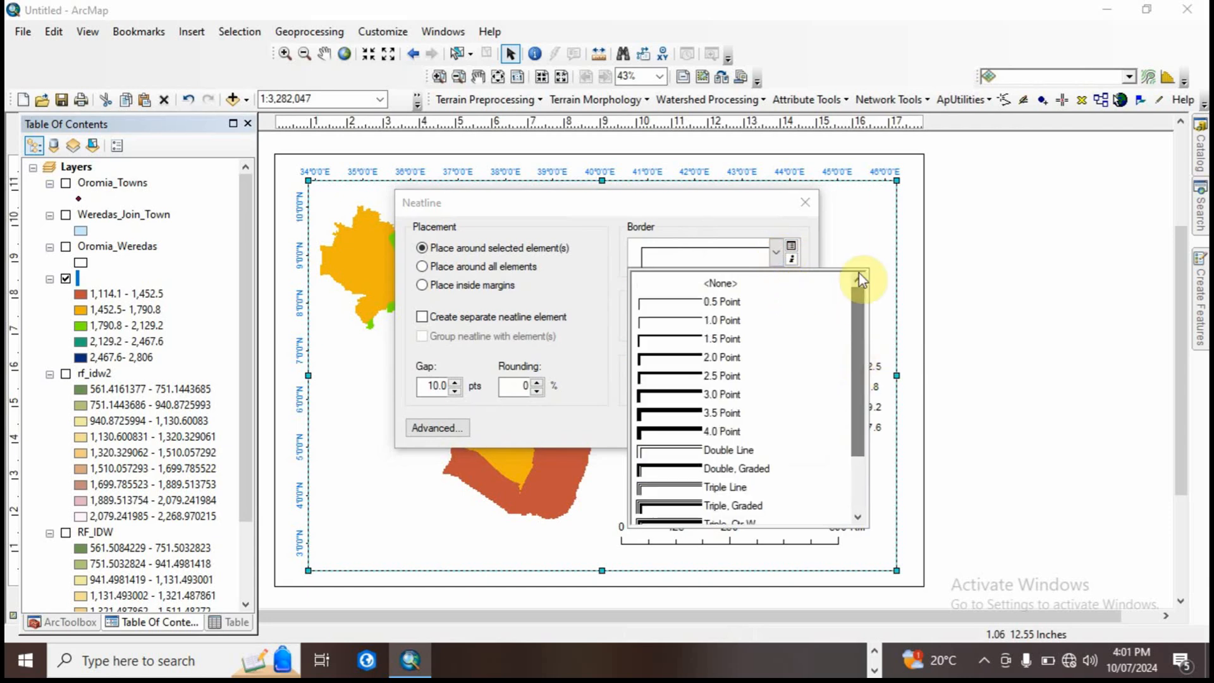
pyautogui.click(711, 340)
pyautogui.click(701, 427)
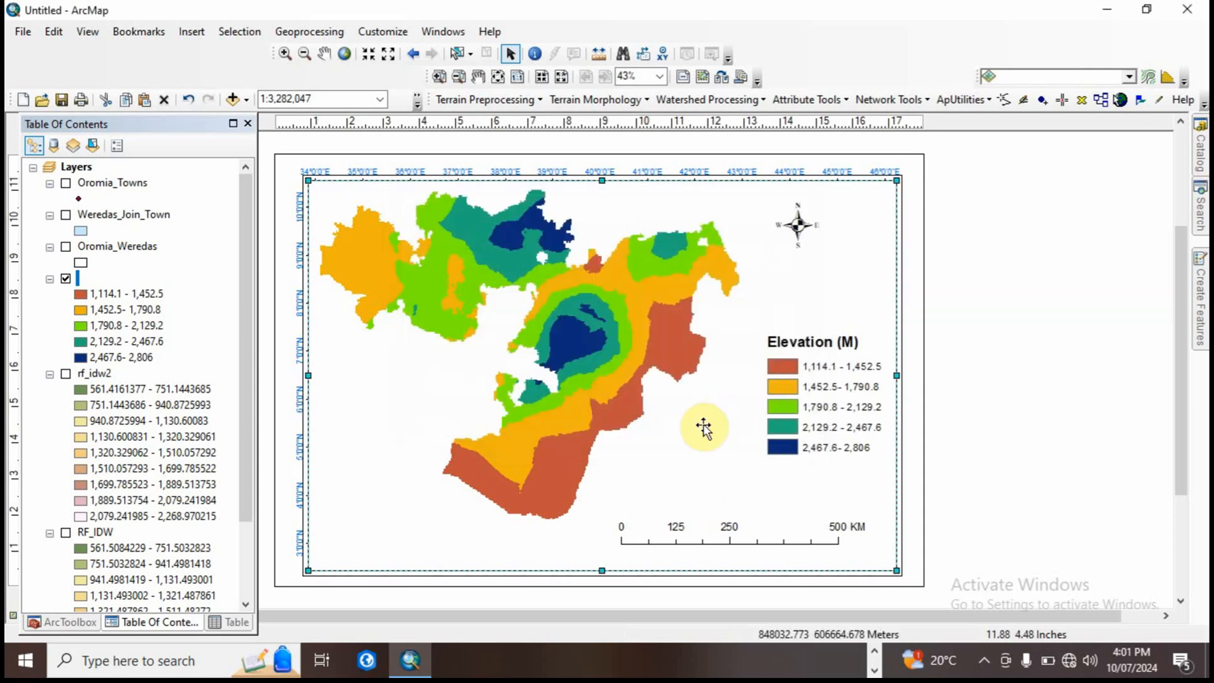
pyautogui.click(964, 454)
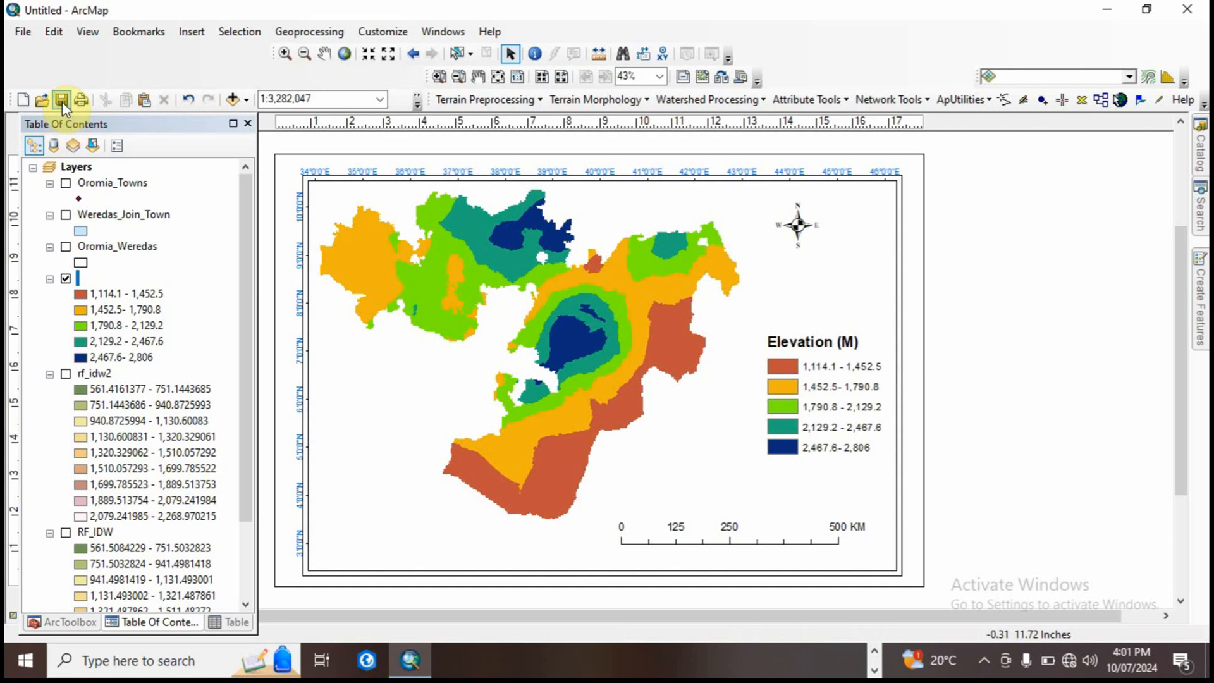
# Step: Export the map layout to the Desktop as a TIFF image at 250 dpi
pyautogui.click(24, 33)
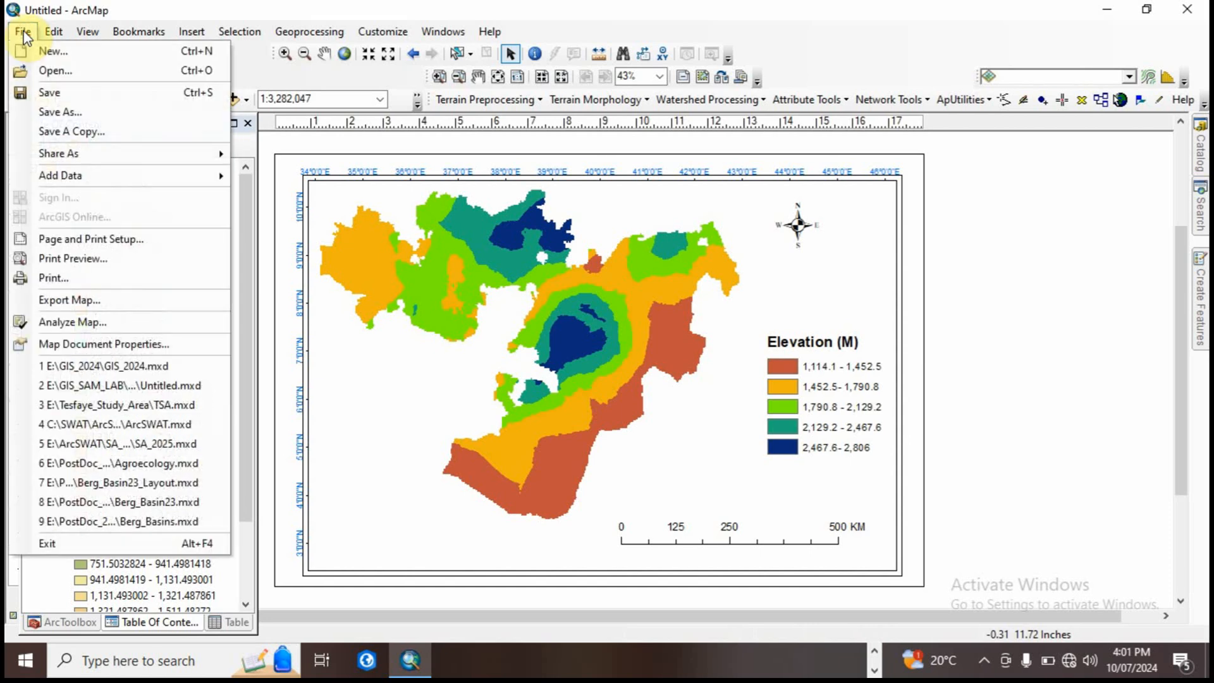
pyautogui.click(81, 299)
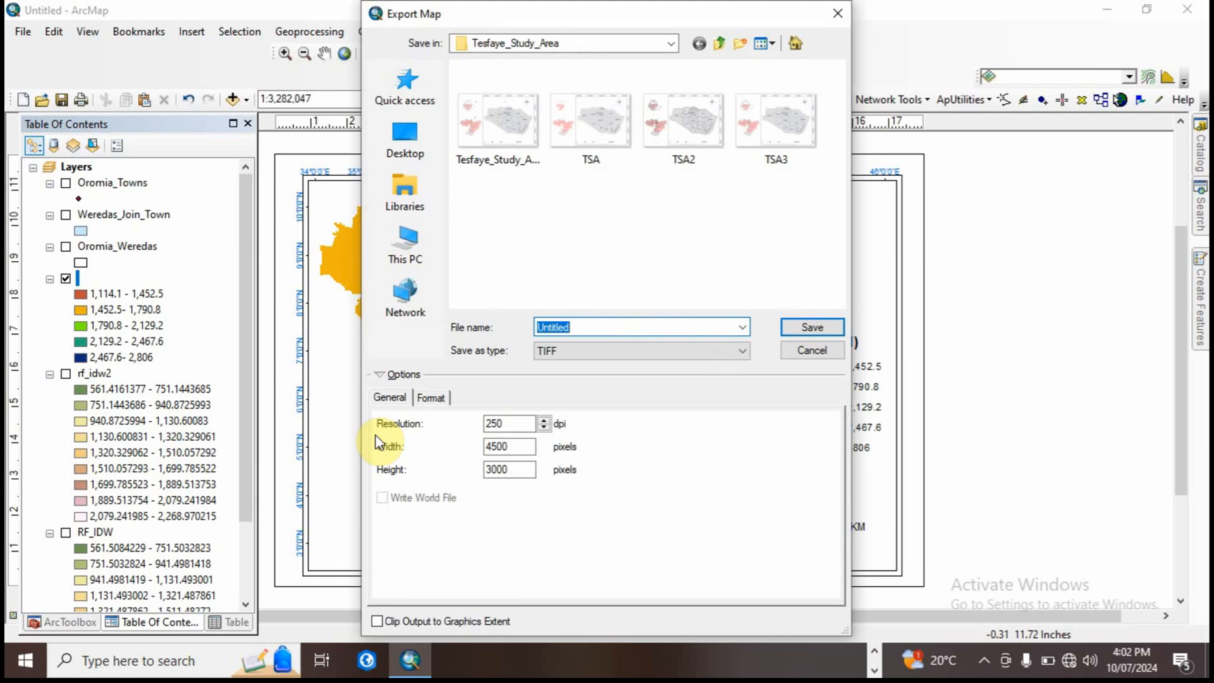
pyautogui.click(408, 148)
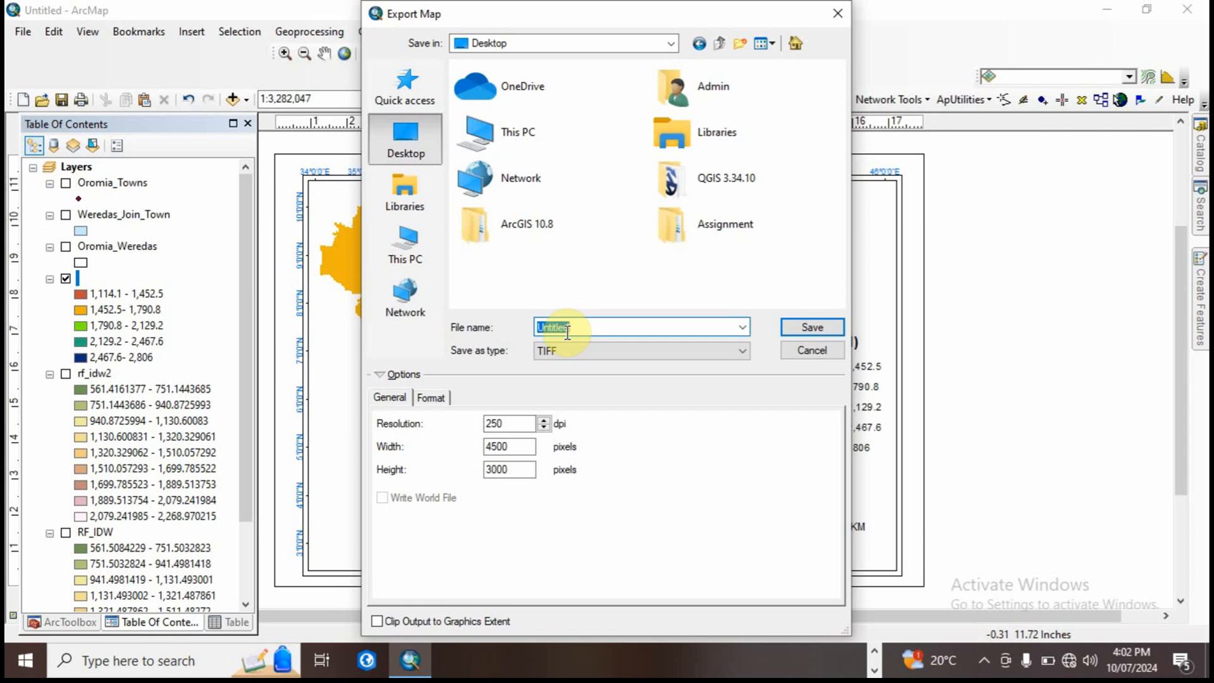
pyautogui.click(812, 327)
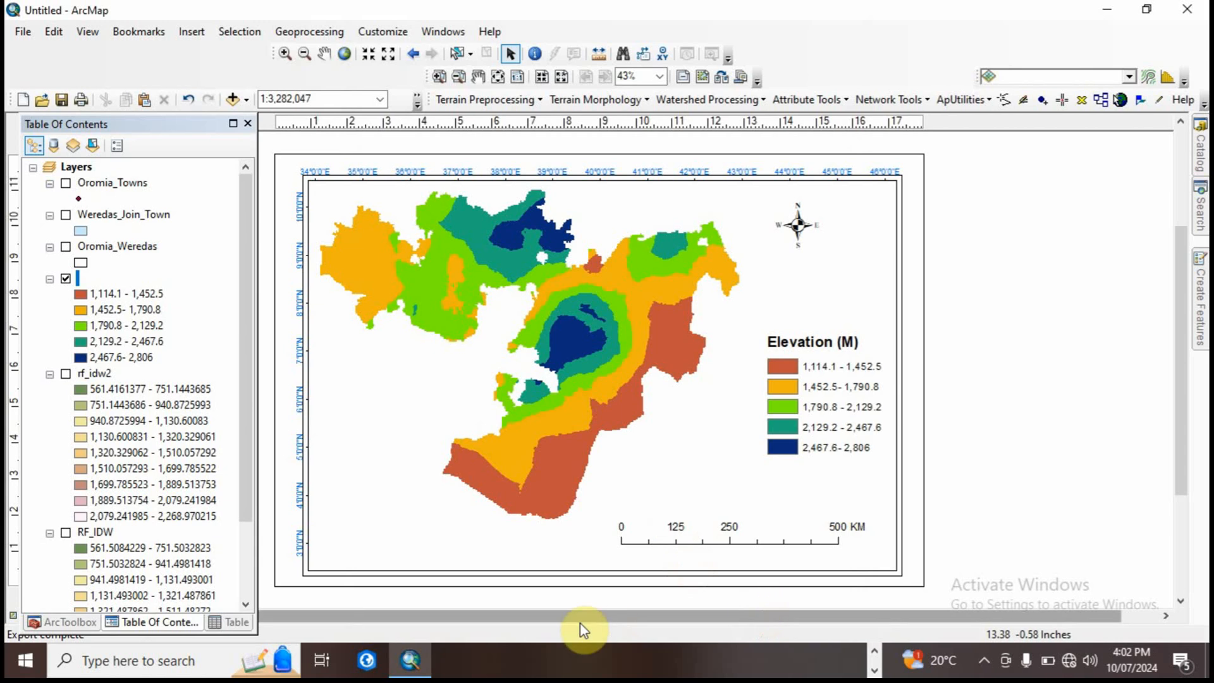
pyautogui.click(874, 650)
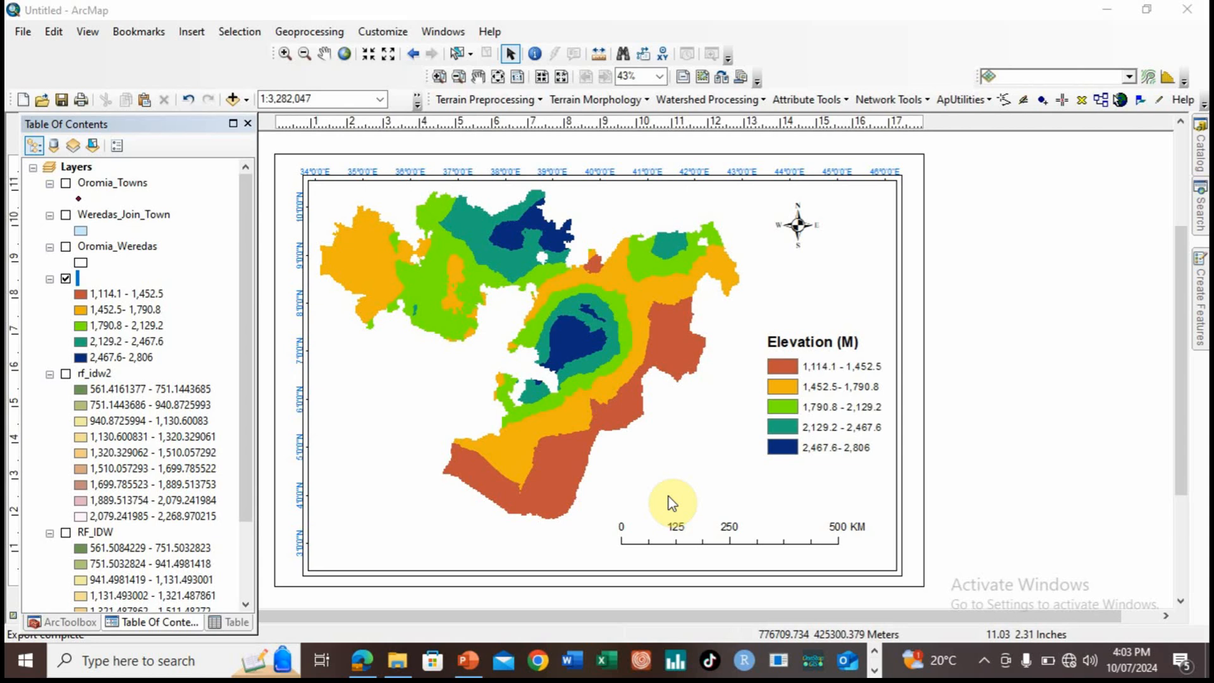
pyautogui.click(983, 662)
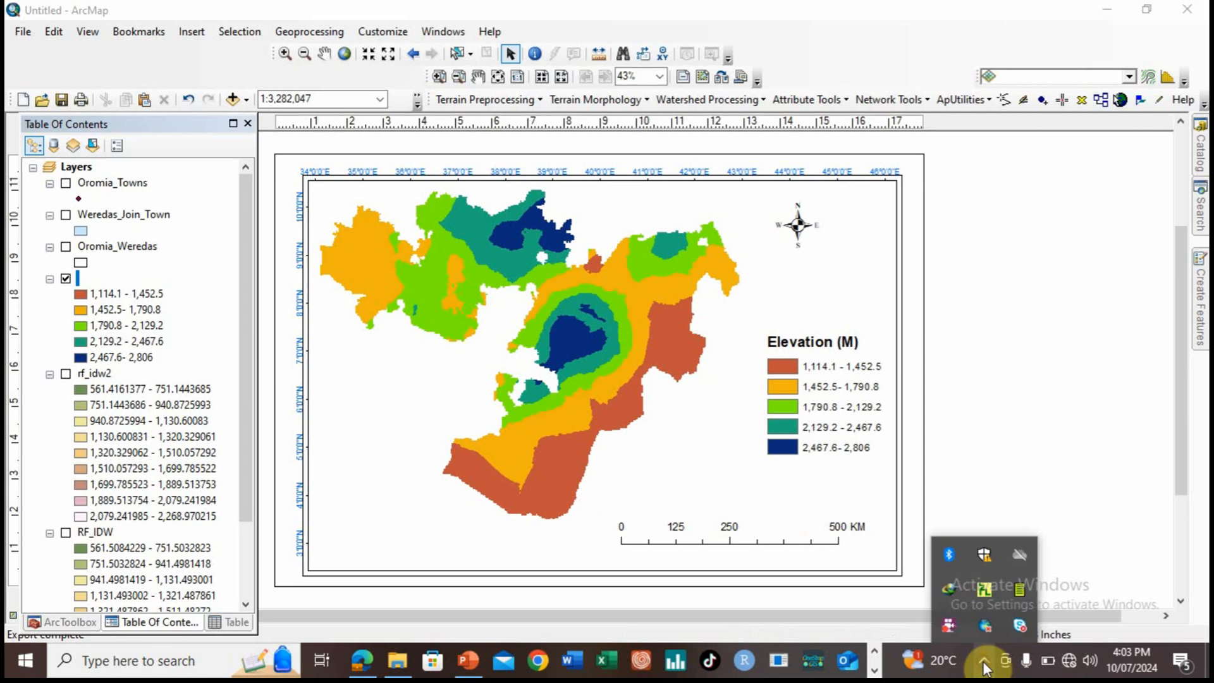
pyautogui.rightClick(951, 630)
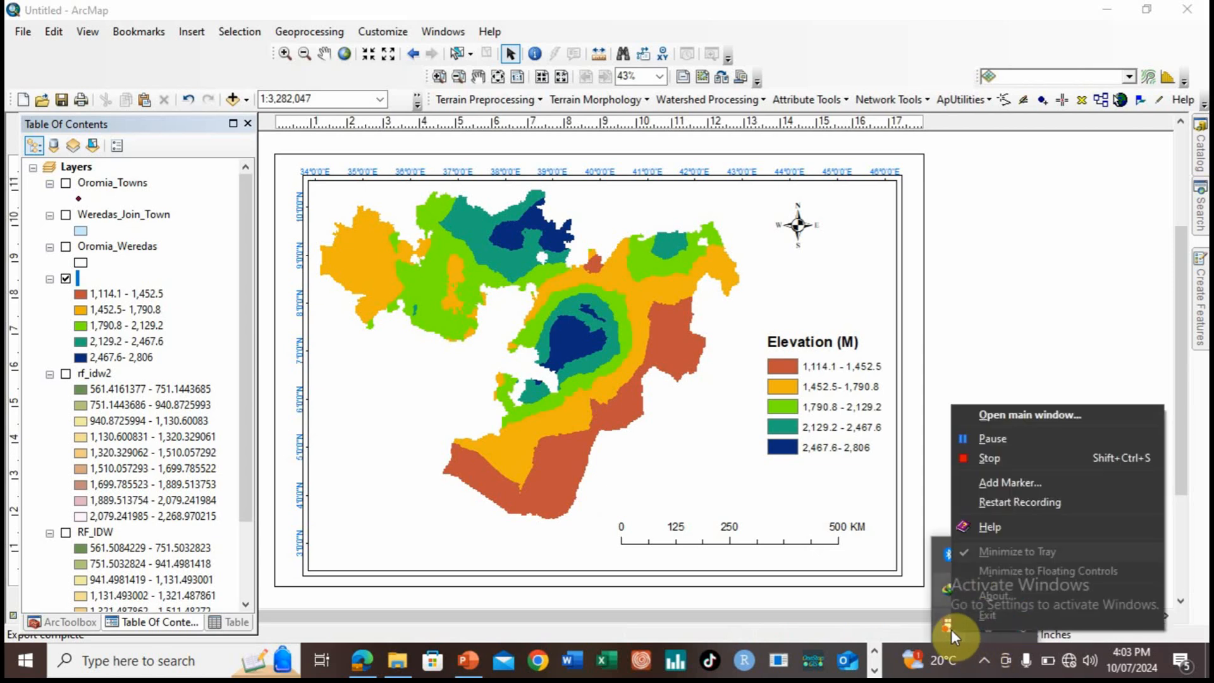